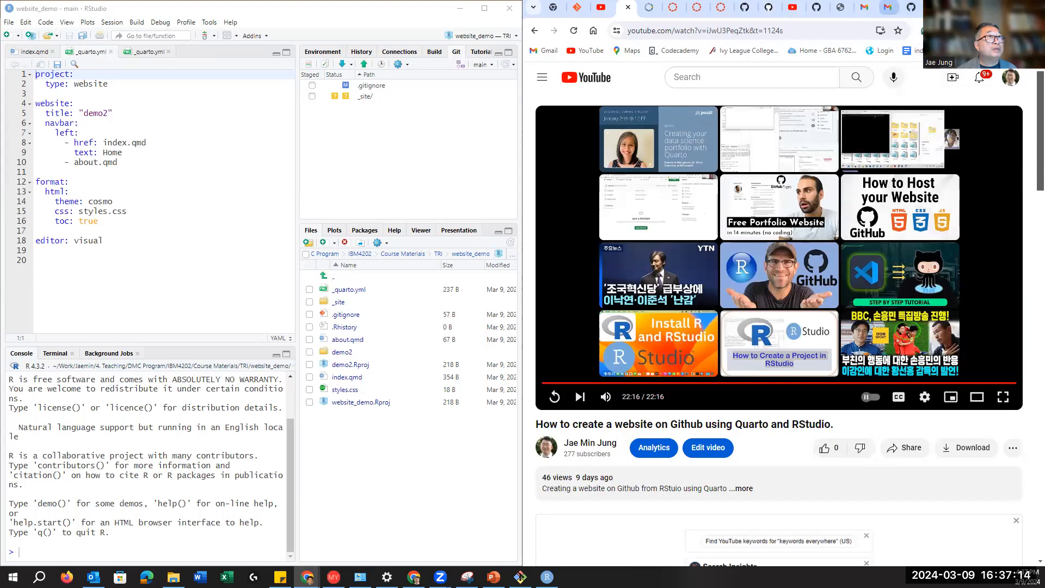
Step: Open a new blank Chrome tab and start a new RStudio project
{"action": "key", "text": "ctrl+t"}
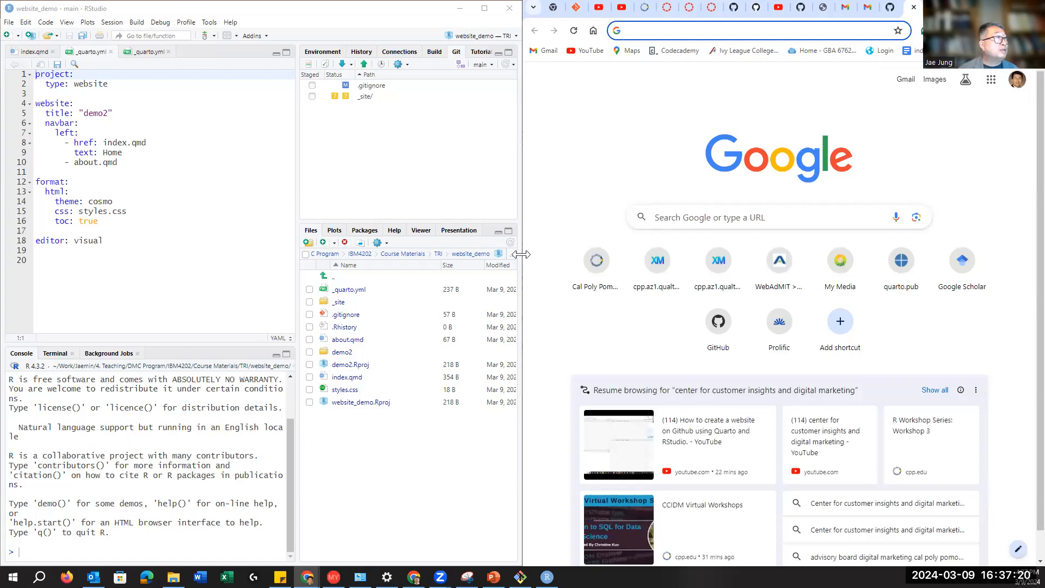
{"action": "left_click_drag", "start_coordinate": [521, 254], "coordinate": [523, 254]}
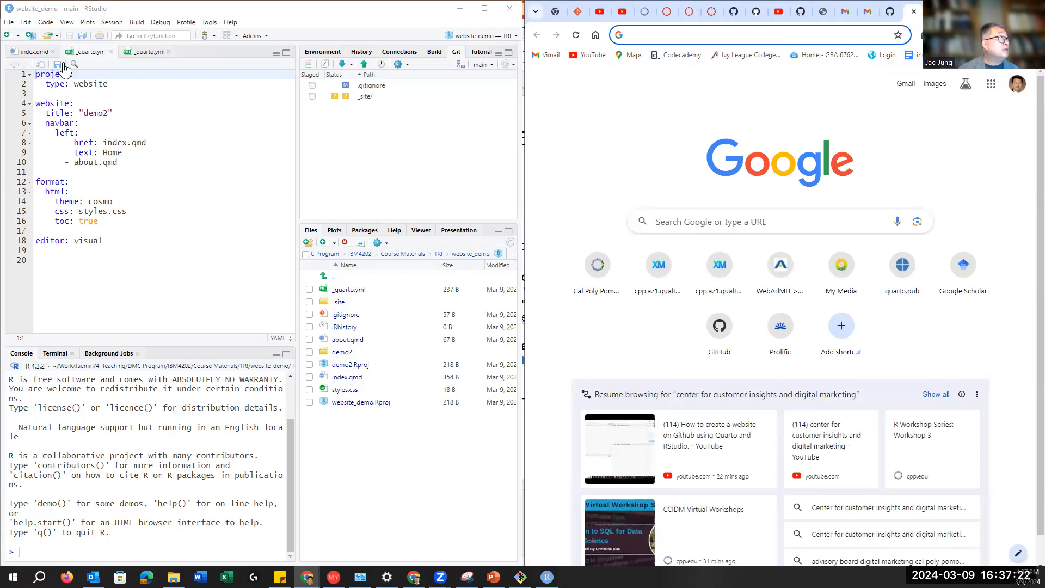
{"action": "left_click", "coordinate": [9, 23]}
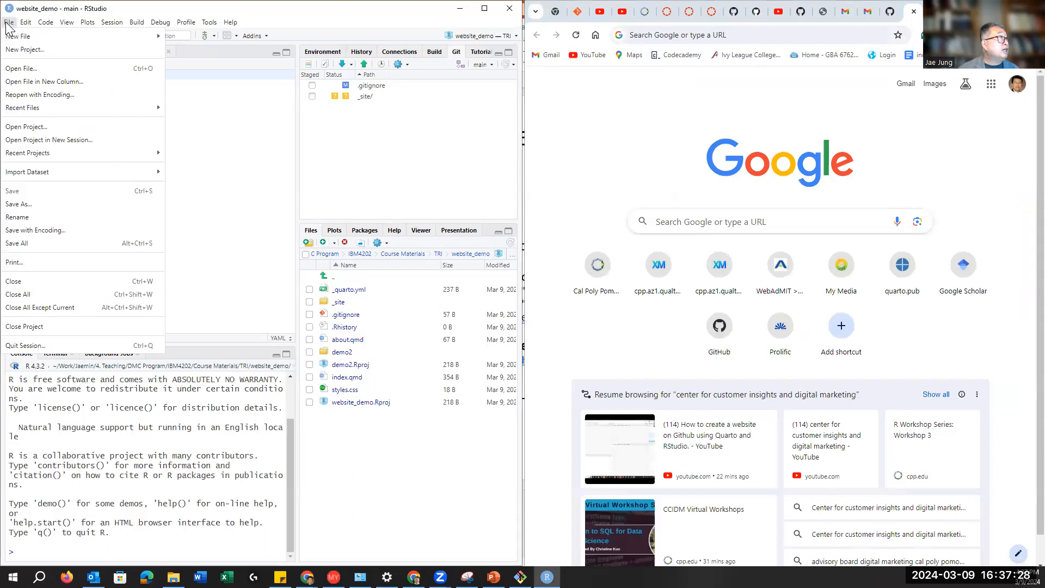
{"action": "left_click", "coordinate": [25, 50]}
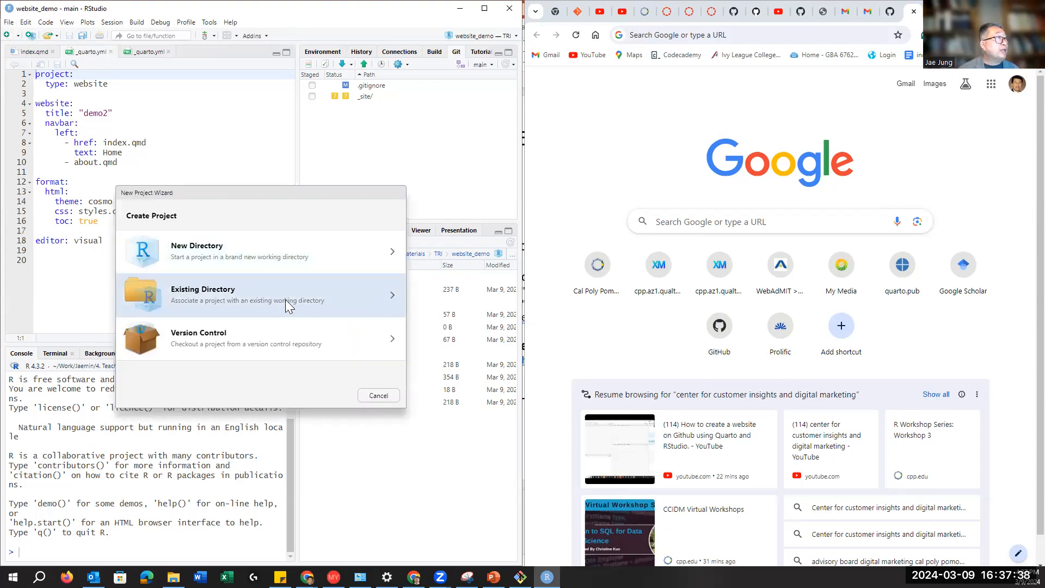
Step: Choose New Directory as the project source and Quarto Website as the project type
{"action": "left_click", "coordinate": [393, 252]}
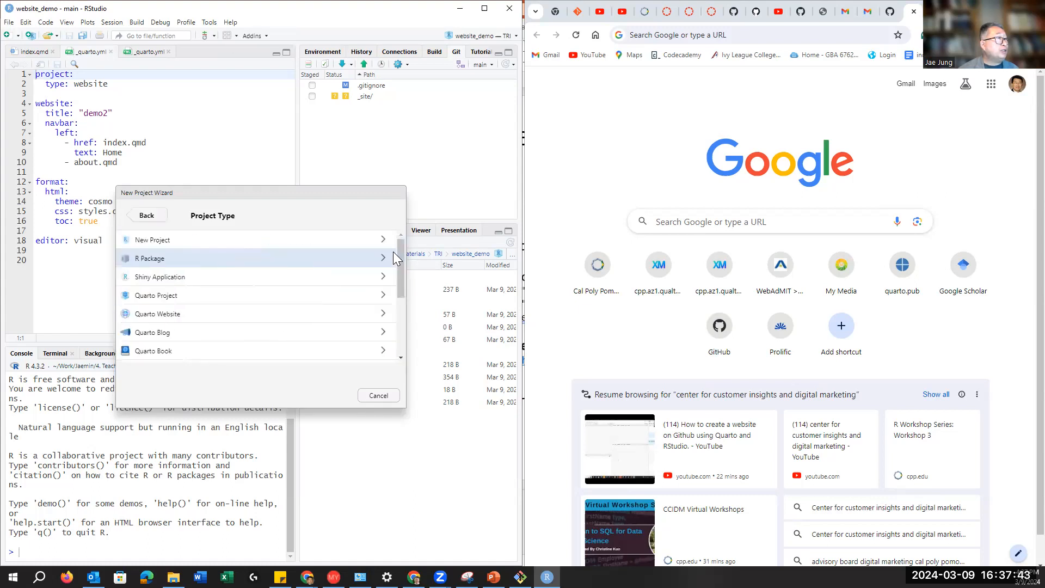
{"action": "left_click", "coordinate": [144, 216]}
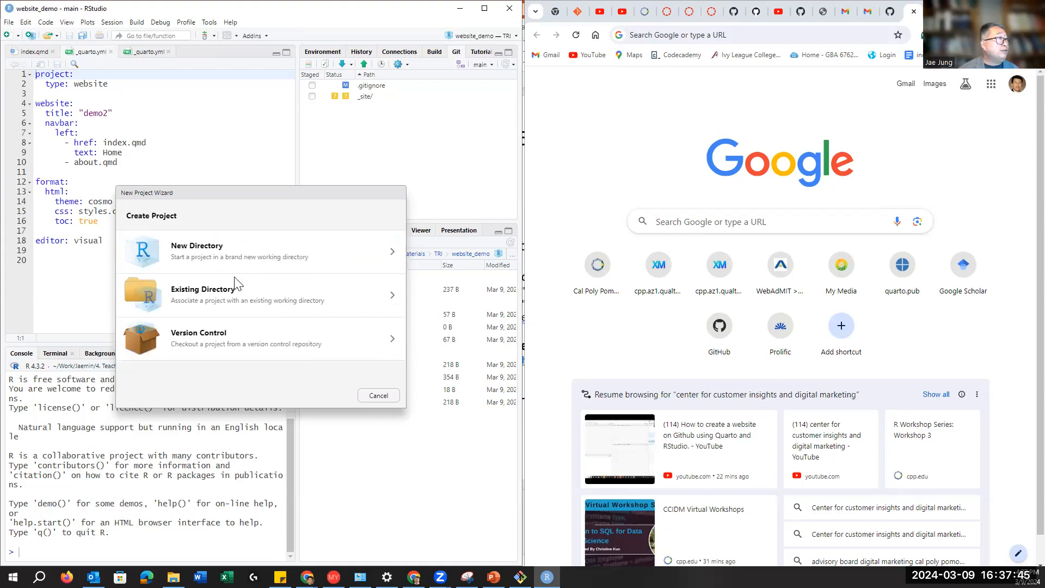
{"action": "left_click", "coordinate": [372, 293]}
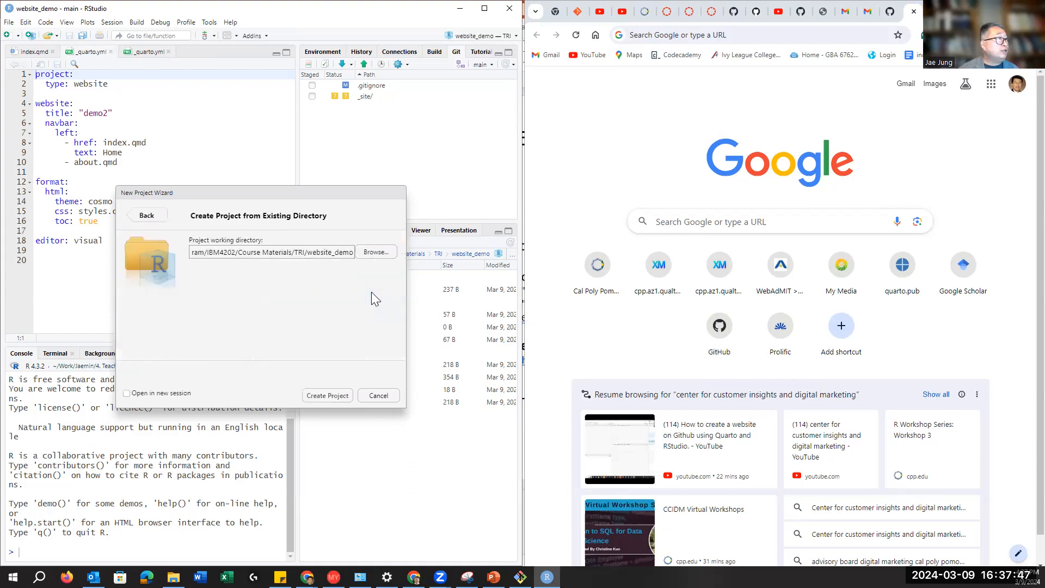
{"action": "left_click", "coordinate": [144, 216]}
{"action": "left_click", "coordinate": [383, 251]}
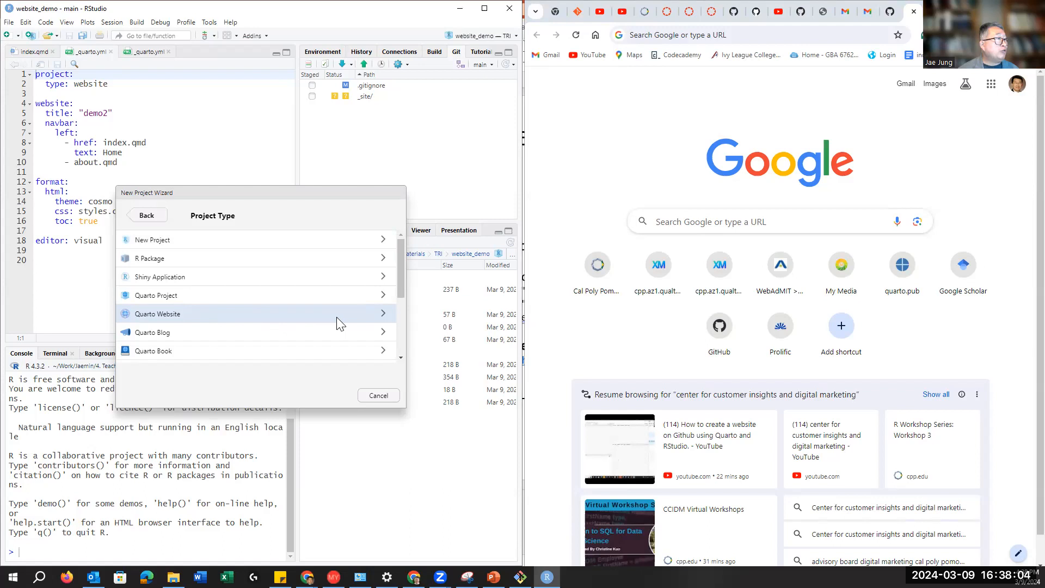
{"action": "left_click", "coordinate": [381, 313]}
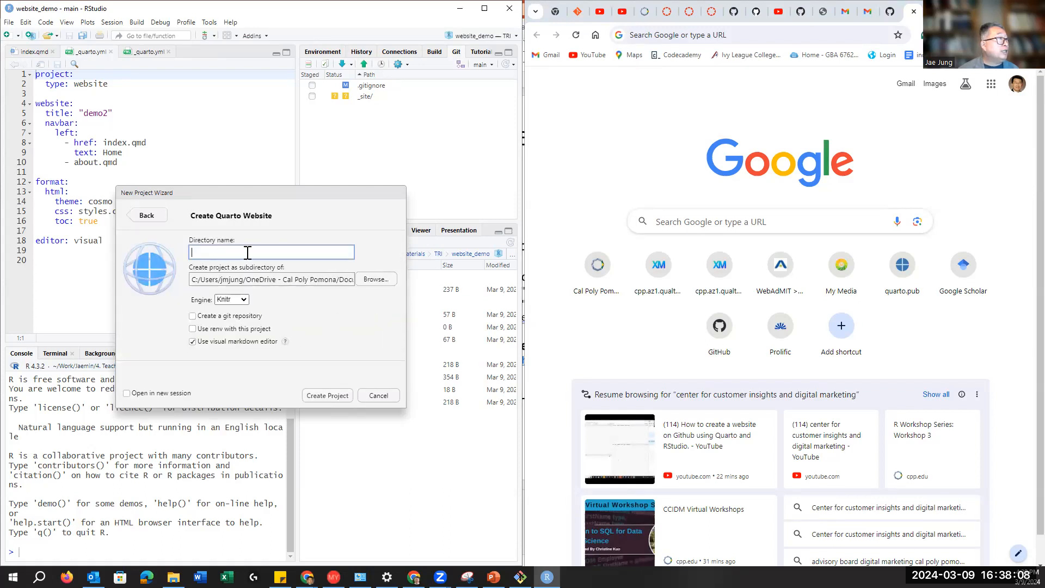
Step: Set the new project's parent folder to Course Materials' website folder
{"action": "left_click", "coordinate": [381, 281]}
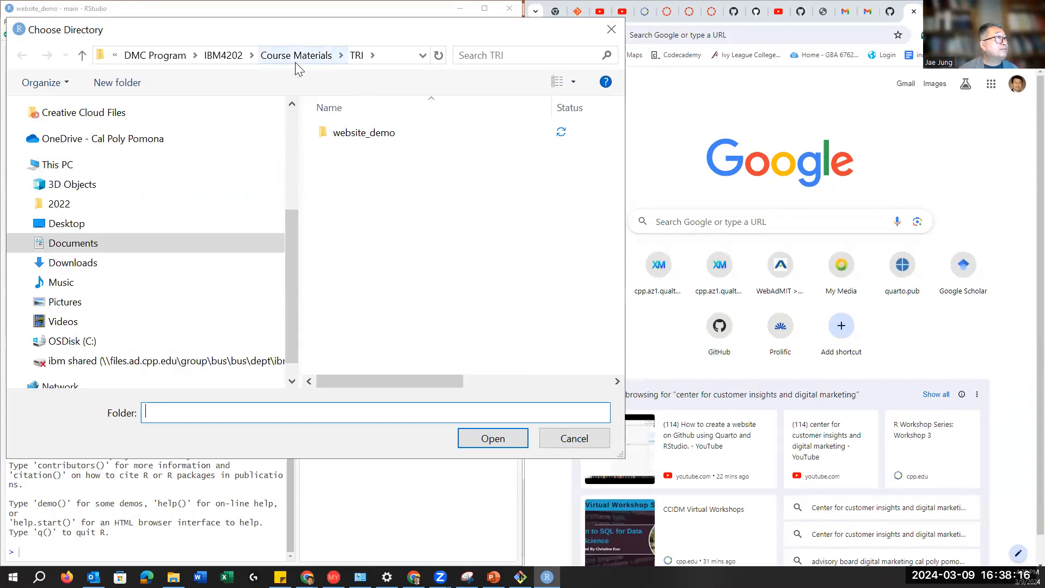
{"action": "left_click", "coordinate": [356, 57]}
{"action": "left_click", "coordinate": [326, 57]}
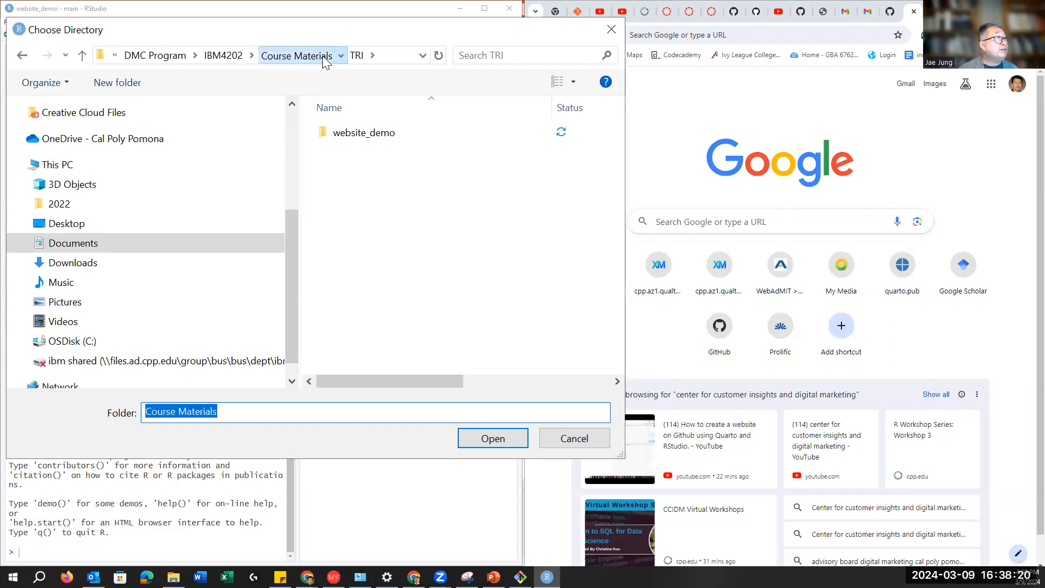
{"action": "scroll", "coordinate": [375, 295], "scroll_direction": "down", "scroll_amount": 1}
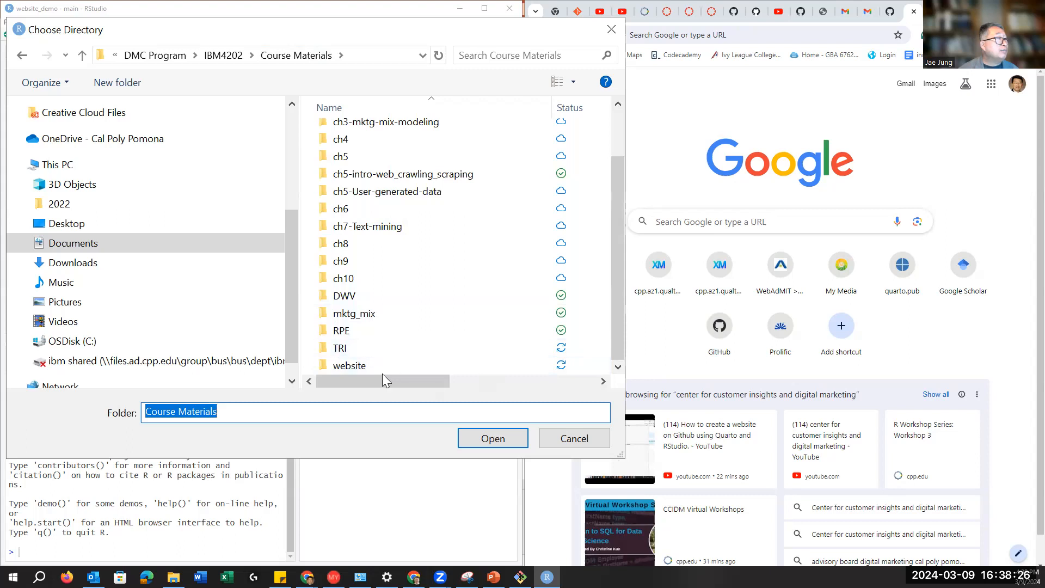
{"action": "double_click", "coordinate": [350, 365]}
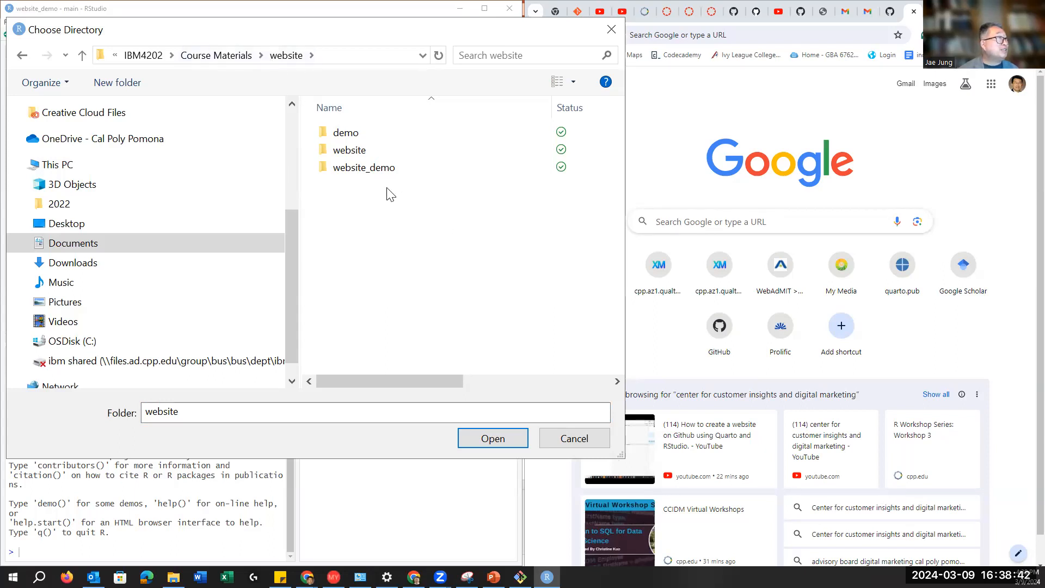
{"action": "left_click", "coordinate": [494, 439]}
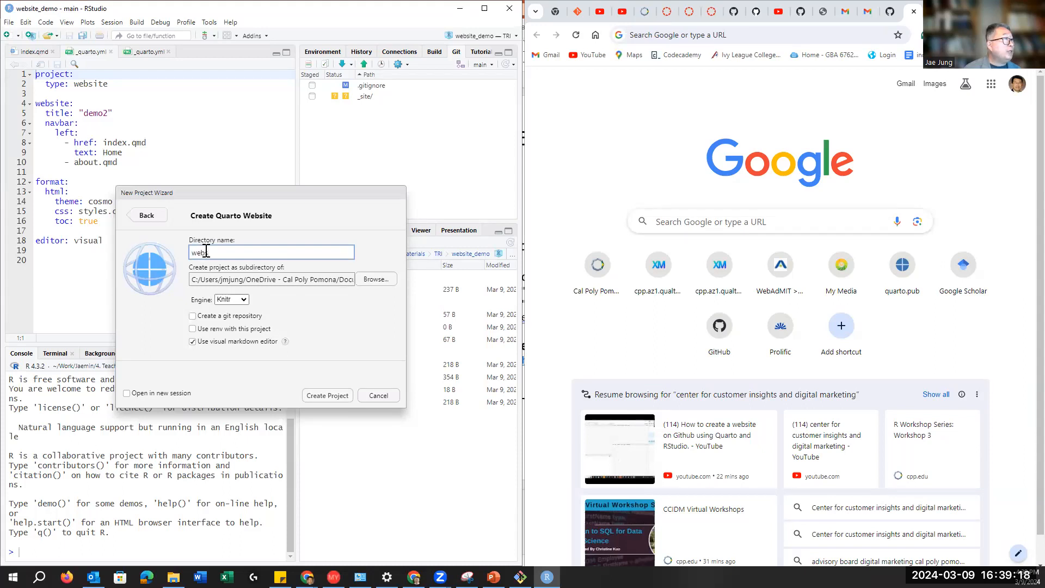
Step: Name the project website_demo2, keep Knitr as the engine, and create it
{"action": "type", "text": "_demo2"}
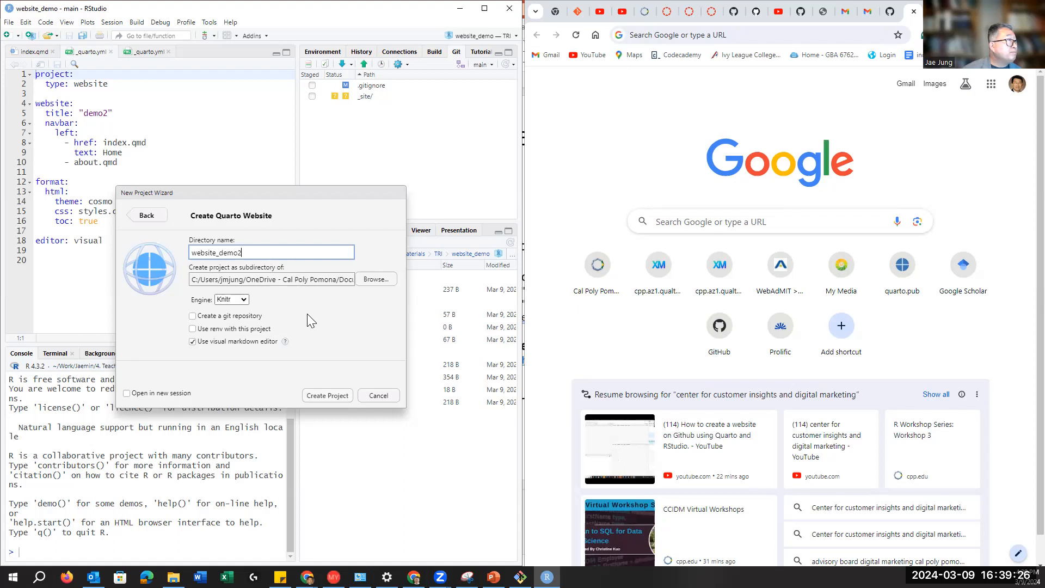
{"action": "left_click", "coordinate": [245, 301]}
{"action": "left_click", "coordinate": [232, 318]}
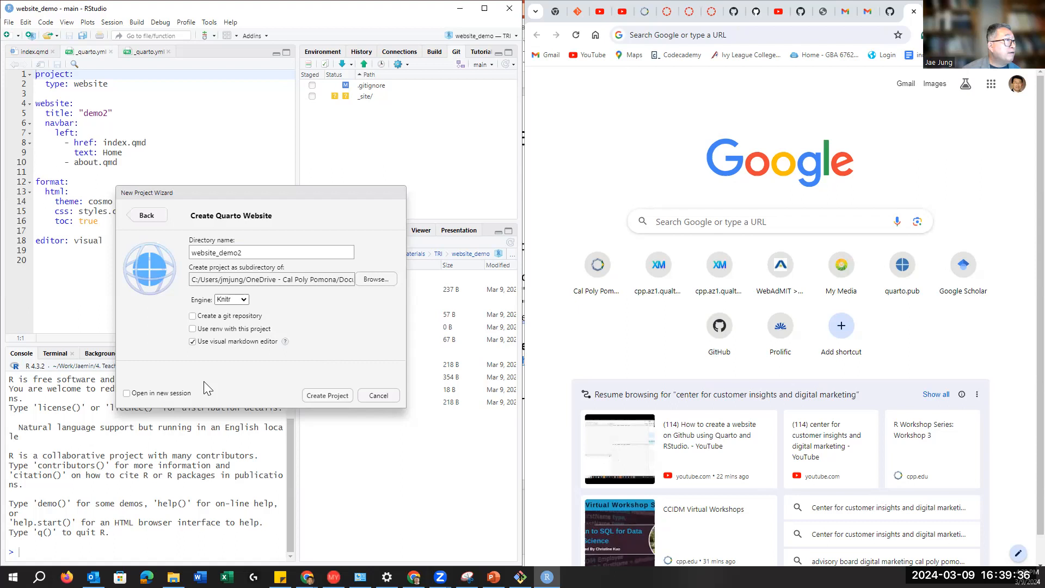
{"action": "left_click", "coordinate": [321, 400]}
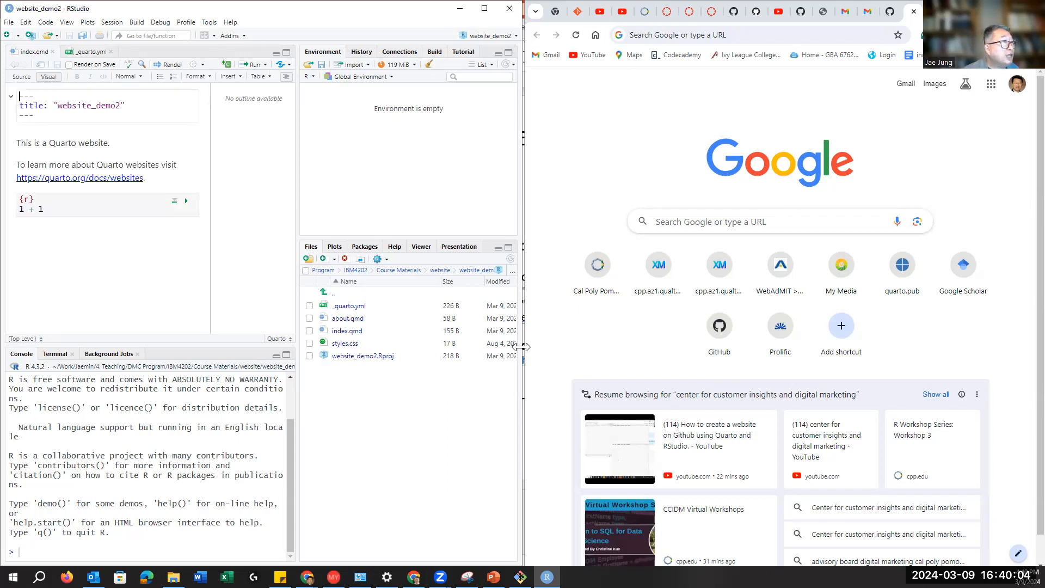
Step: Widen the RStudio window, narrow the editor area, and open _quarto.yml
{"action": "left_click_drag", "start_coordinate": [521, 347], "coordinate": [549, 347]}
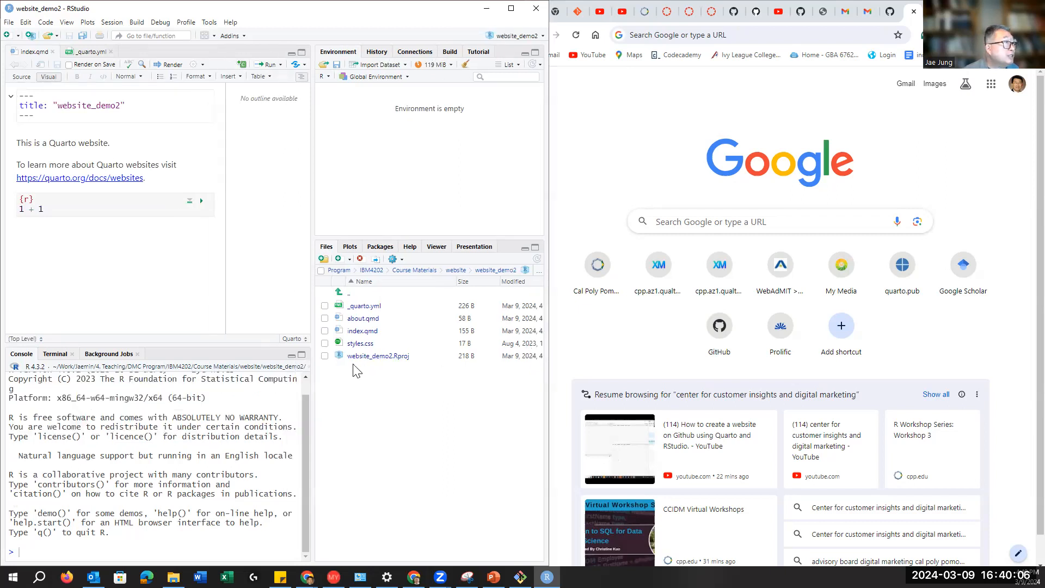
{"action": "left_click_drag", "start_coordinate": [289, 374], "coordinate": [284, 368]}
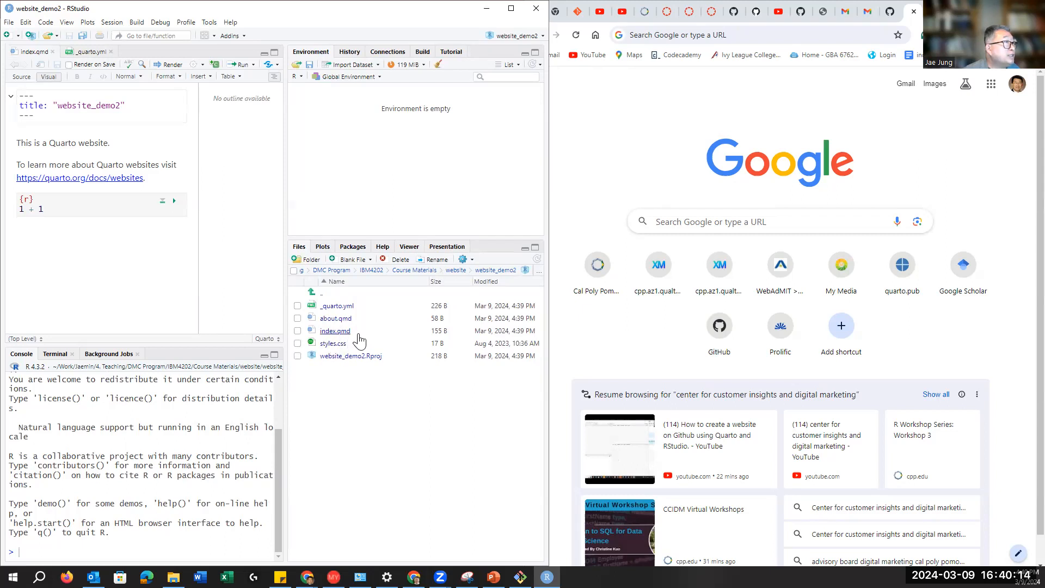
{"action": "left_click", "coordinate": [334, 308]}
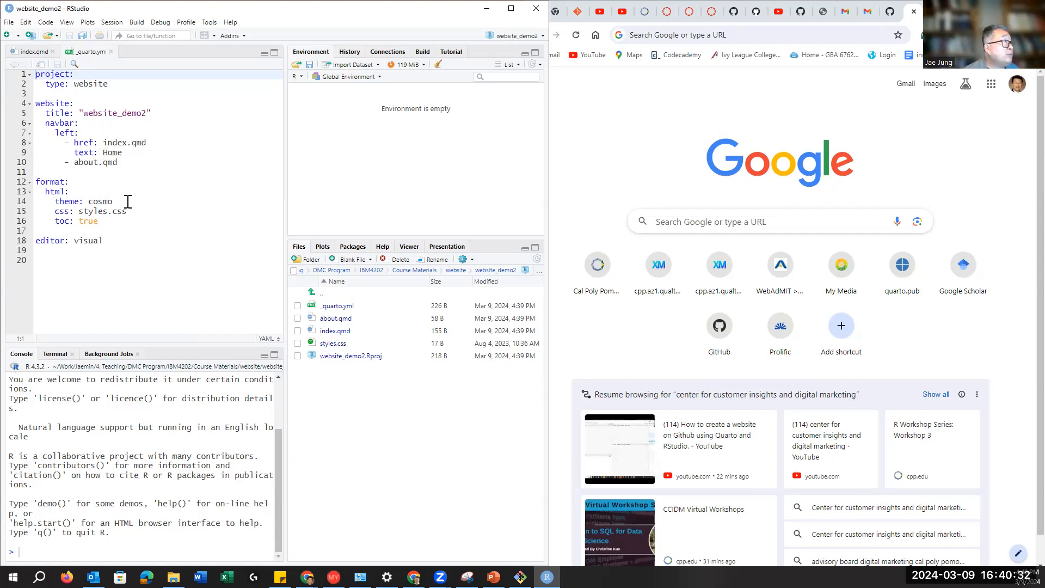
Step: Review _quarto.yml's Home/about.qmd navbar entries and cosmo theme, open about.qmd, return to index.qmd
{"action": "left_click", "coordinate": [71, 143]}
{"action": "left_click_drag", "start_coordinate": [71, 142], "coordinate": [137, 162]}
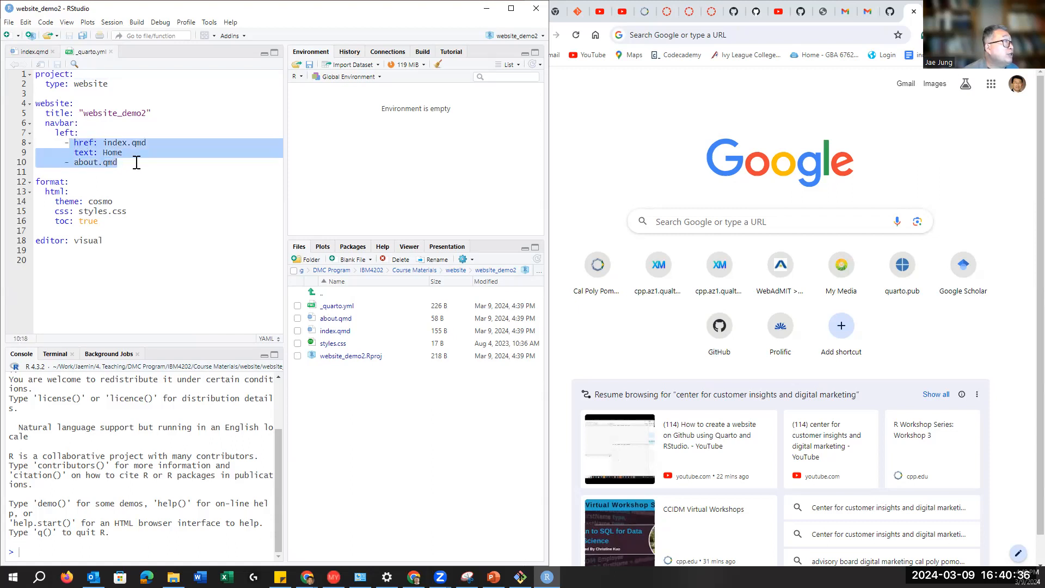
{"action": "left_click", "coordinate": [120, 163]}
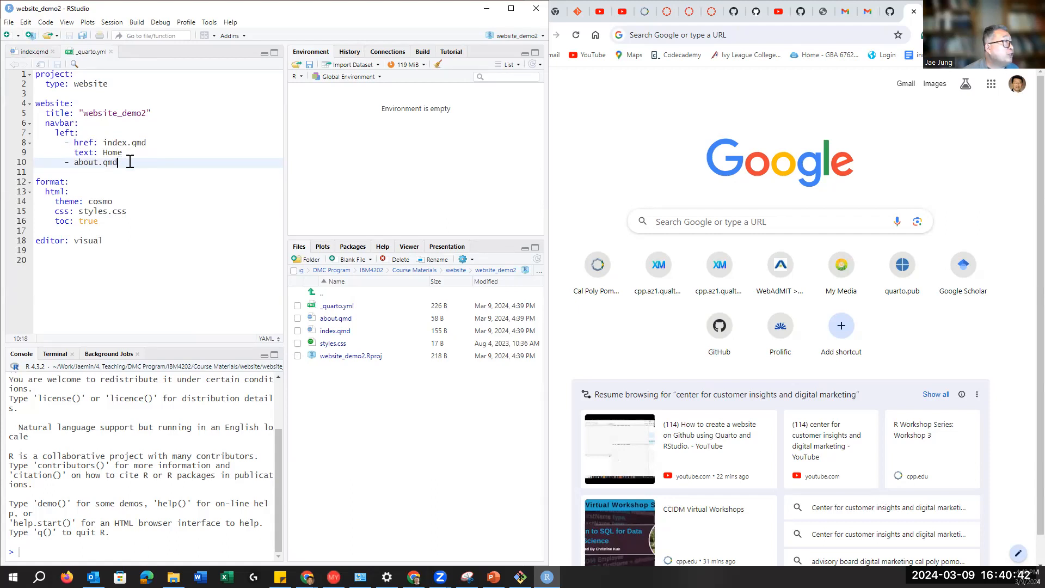
{"action": "left_click", "coordinate": [111, 153]}
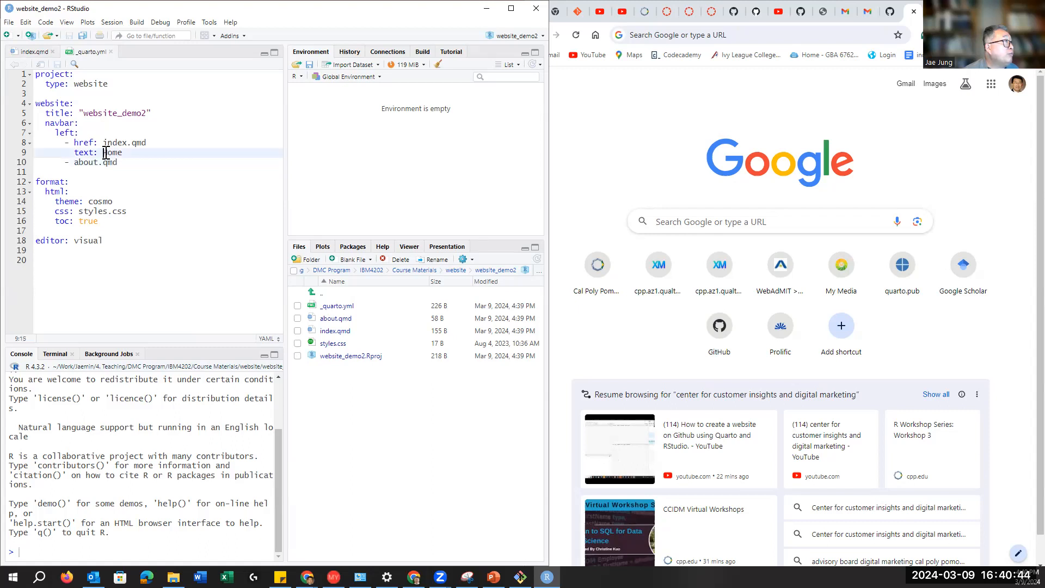
{"action": "left_click", "coordinate": [112, 143]}
{"action": "left_click_drag", "start_coordinate": [74, 163], "coordinate": [120, 163]}
{"action": "left_click", "coordinate": [189, 203]}
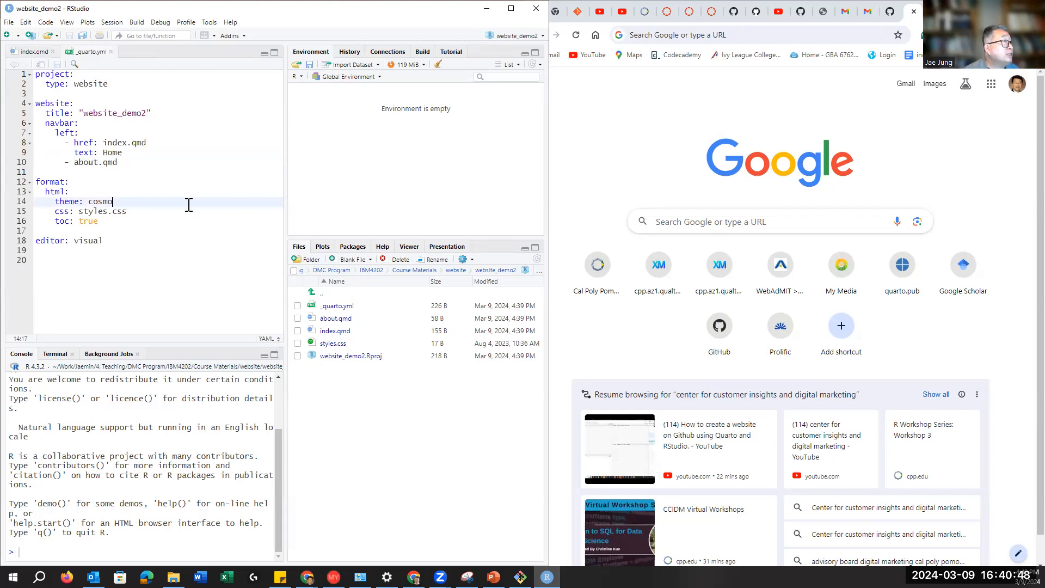
{"action": "left_click", "coordinate": [334, 318]}
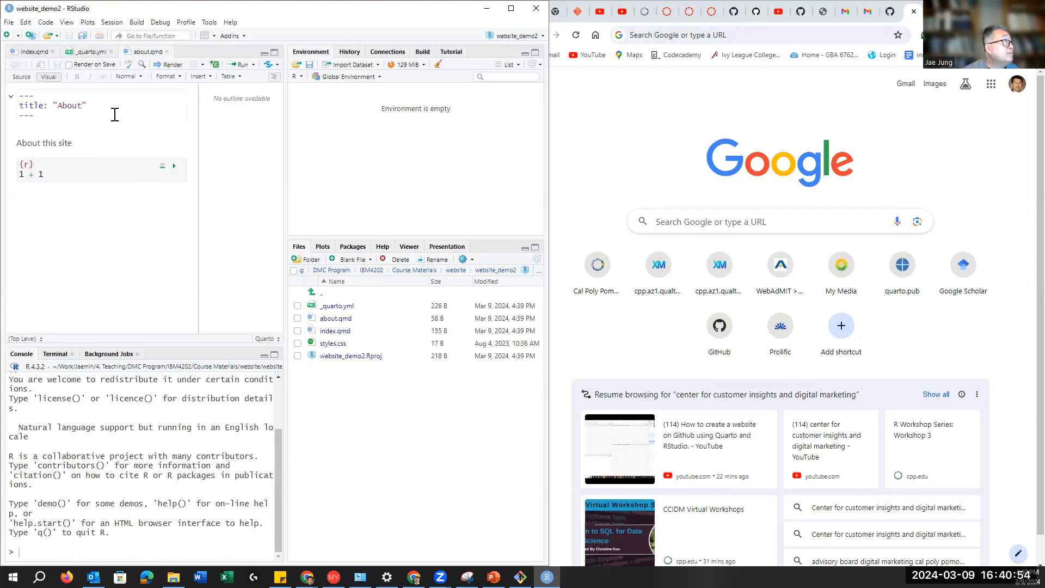
{"action": "left_click", "coordinate": [26, 52]}
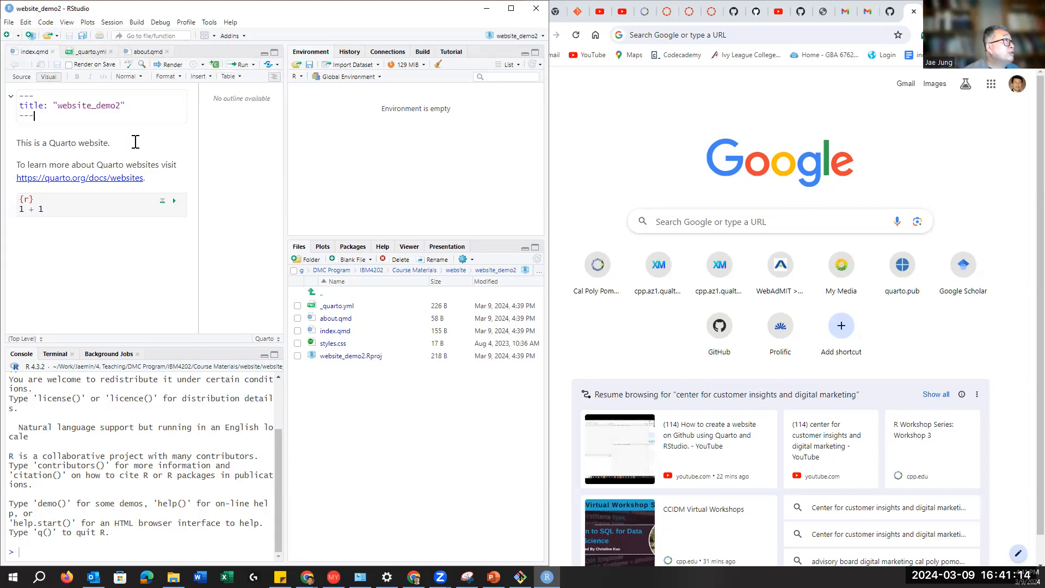
Step: Render index.qmd, preview the home page, and expand its Home/About navigation menu
{"action": "left_click", "coordinate": [423, 52]}
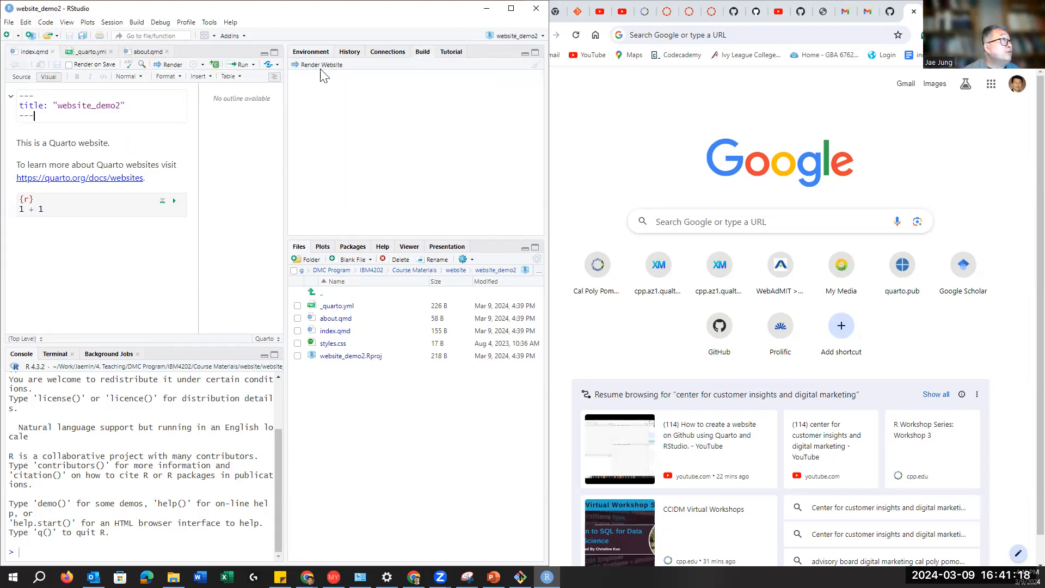
{"action": "left_click", "coordinate": [34, 52]}
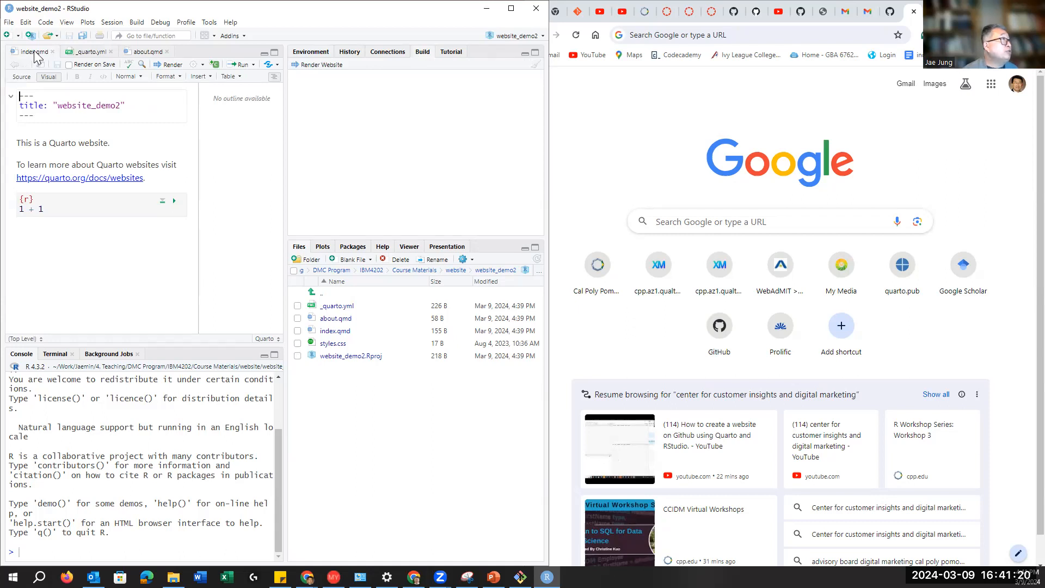
{"action": "left_click", "coordinate": [172, 65]}
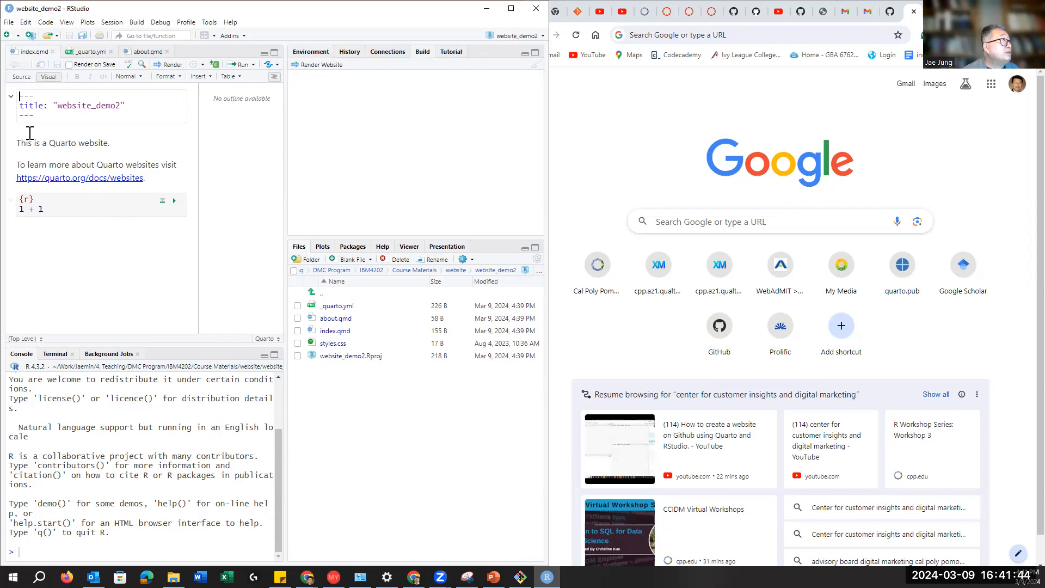
{"action": "left_click", "coordinate": [171, 67]}
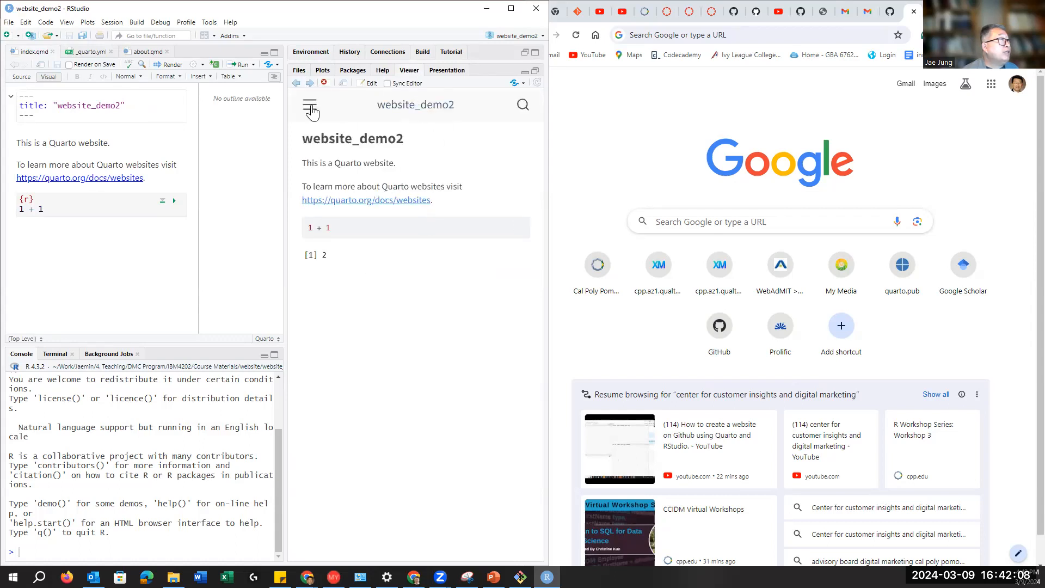
{"action": "left_click", "coordinate": [310, 109]}
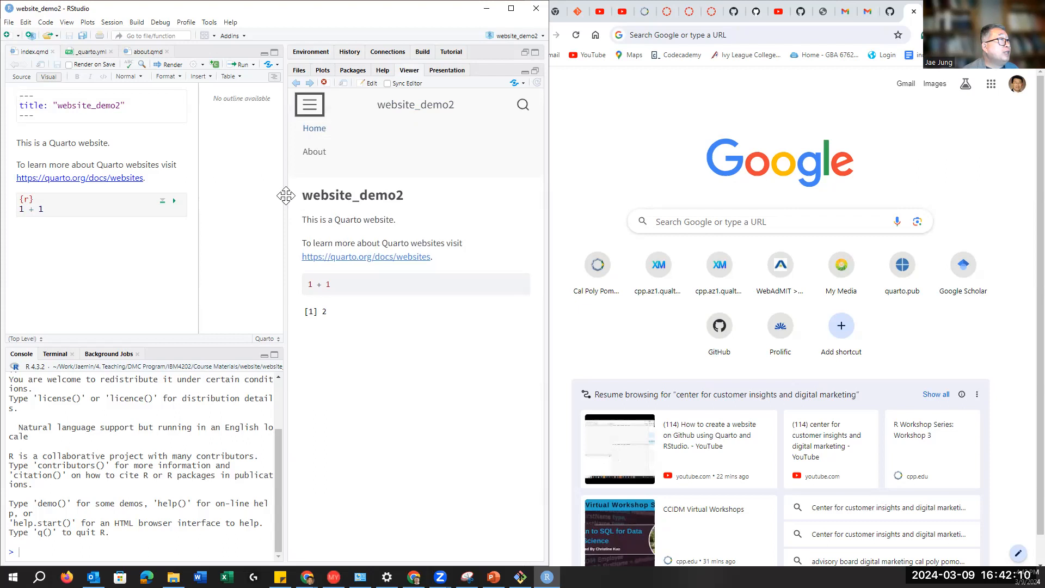
{"action": "mouse_move", "coordinate": [252, 192]}
{"action": "left_mouse_down"}
{"action": "mouse_move", "coordinate": [154, 187]}
{"action": "mouse_move", "coordinate": [286, 192]}
{"action": "mouse_move", "coordinate": [260, 194]}
{"action": "left_mouse_up"}
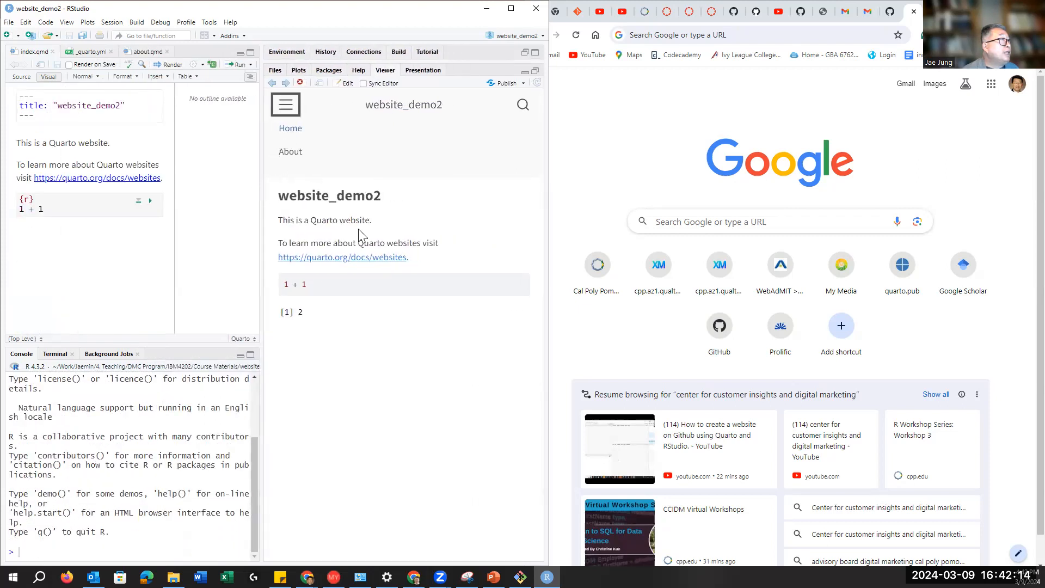
Step: View the site preview in the web browser, then return to RStudio's Build pane
{"action": "left_click", "coordinate": [320, 83]}
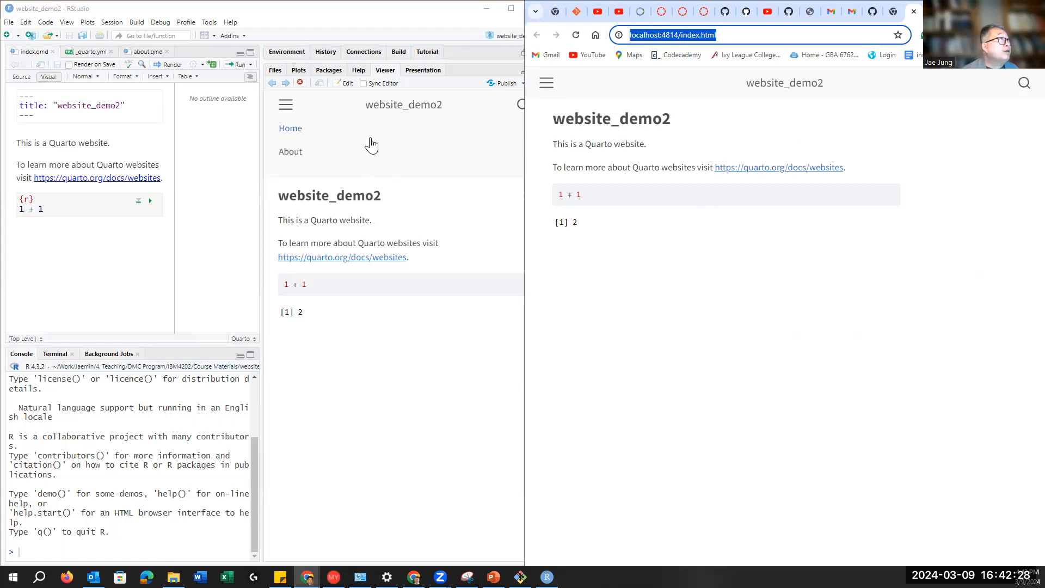
{"action": "left_click", "coordinate": [349, 339]}
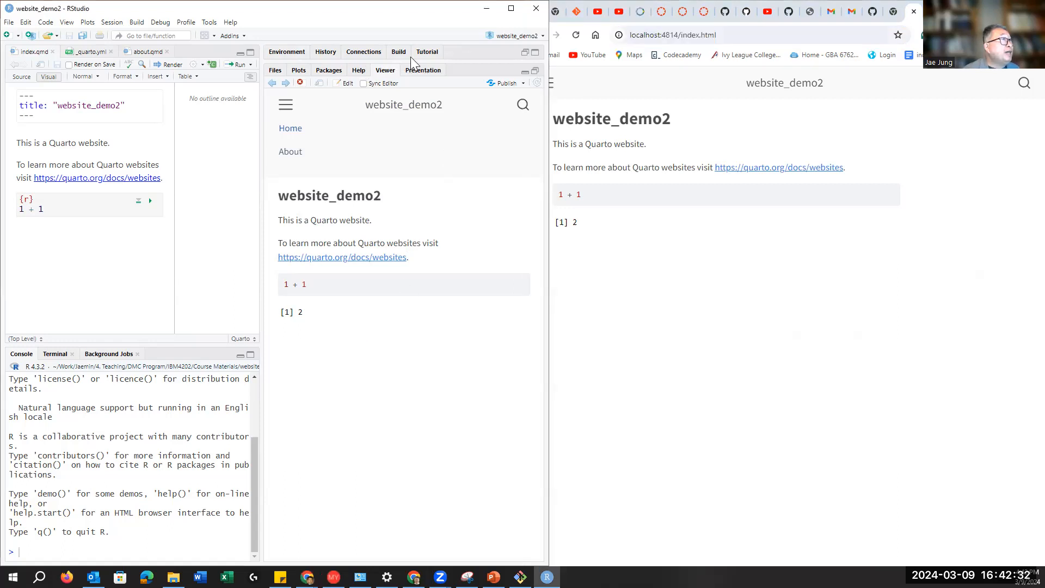
{"action": "left_click", "coordinate": [523, 52]}
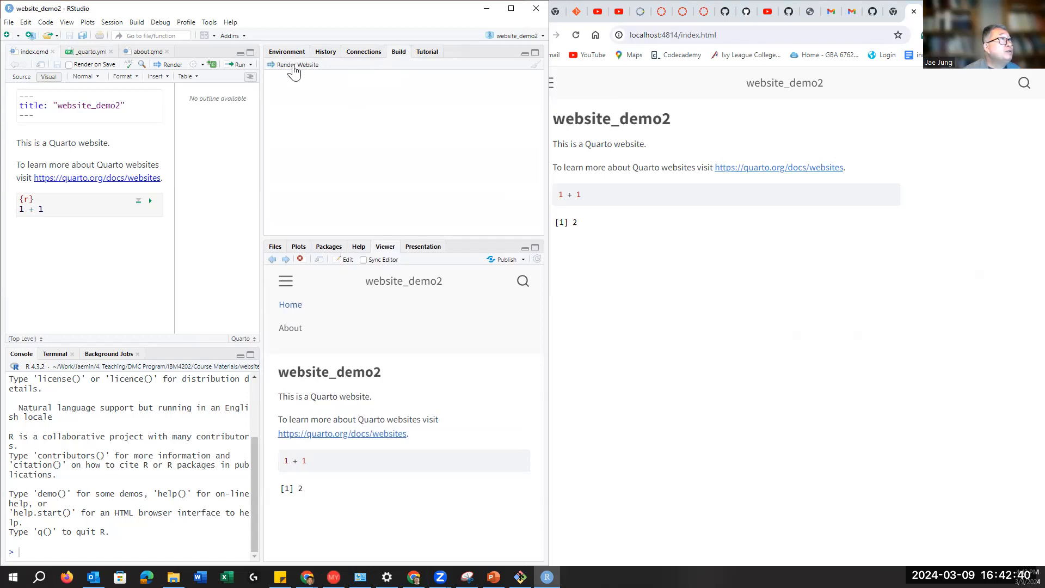
{"action": "left_click", "coordinate": [541, 38]}
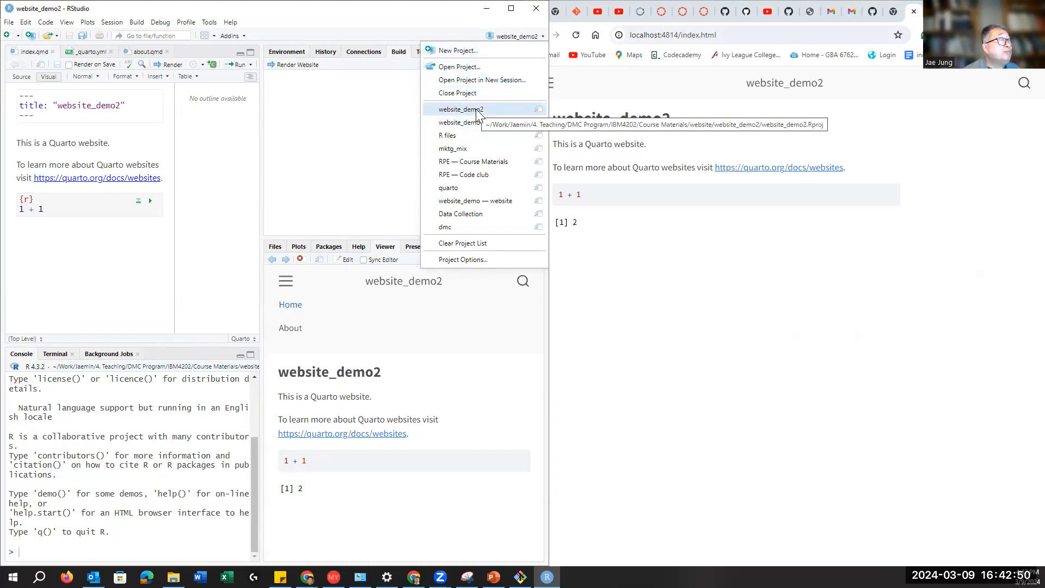
{"action": "left_click", "coordinate": [355, 110]}
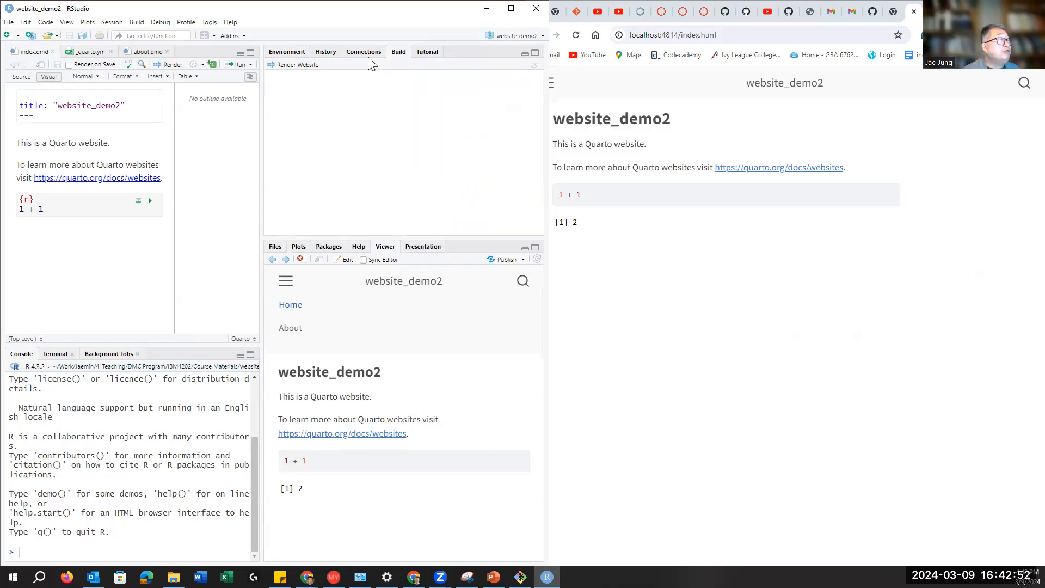
Step: Render the entire website and show the project files with the new _site folder
{"action": "left_click", "coordinate": [298, 66]}
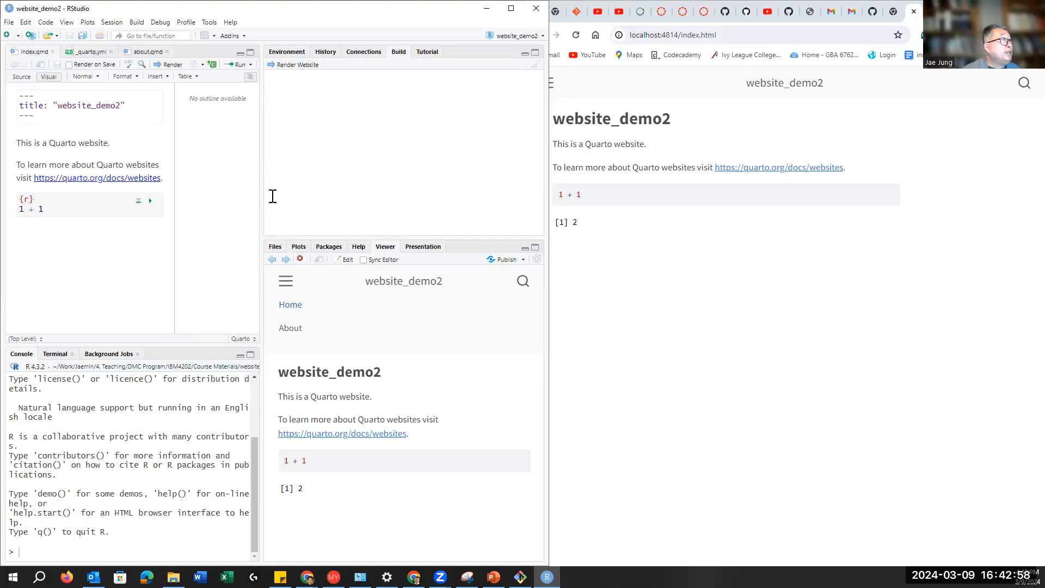
{"action": "left_click", "coordinate": [297, 66]}
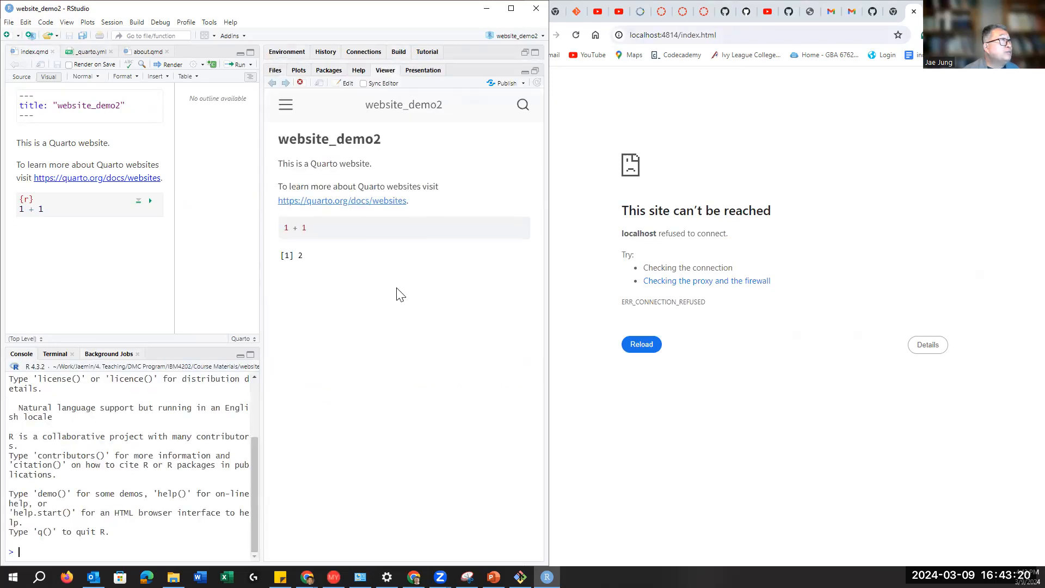
{"action": "left_click", "coordinate": [275, 70]}
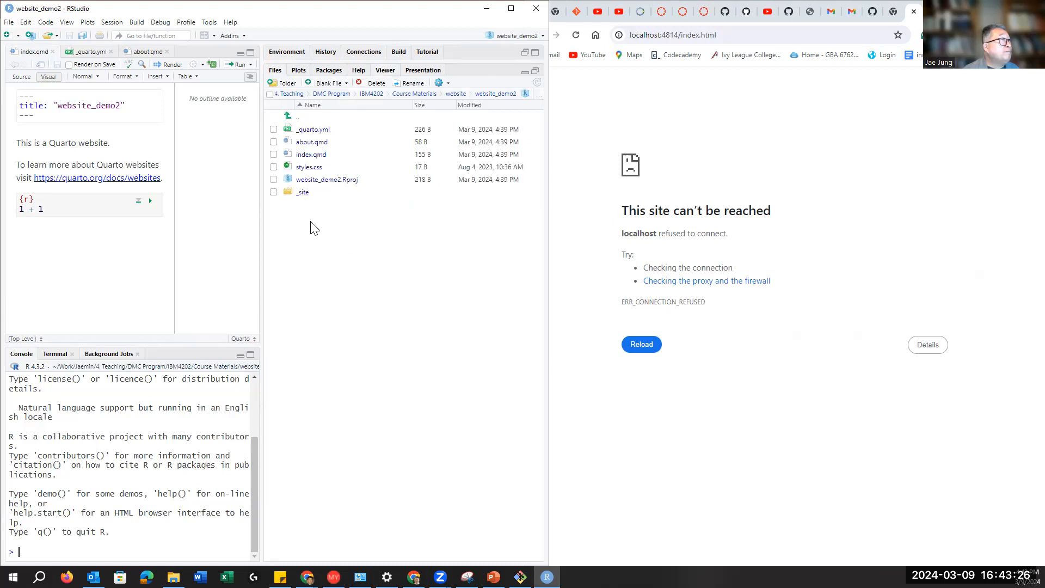
{"action": "left_click", "coordinate": [303, 194]}
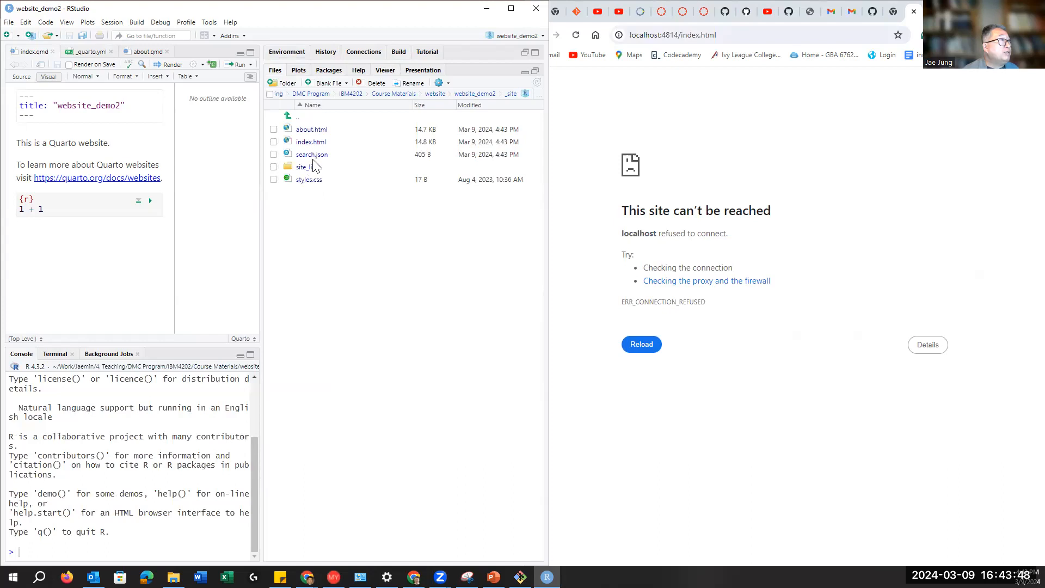
{"action": "left_click", "coordinate": [297, 117]}
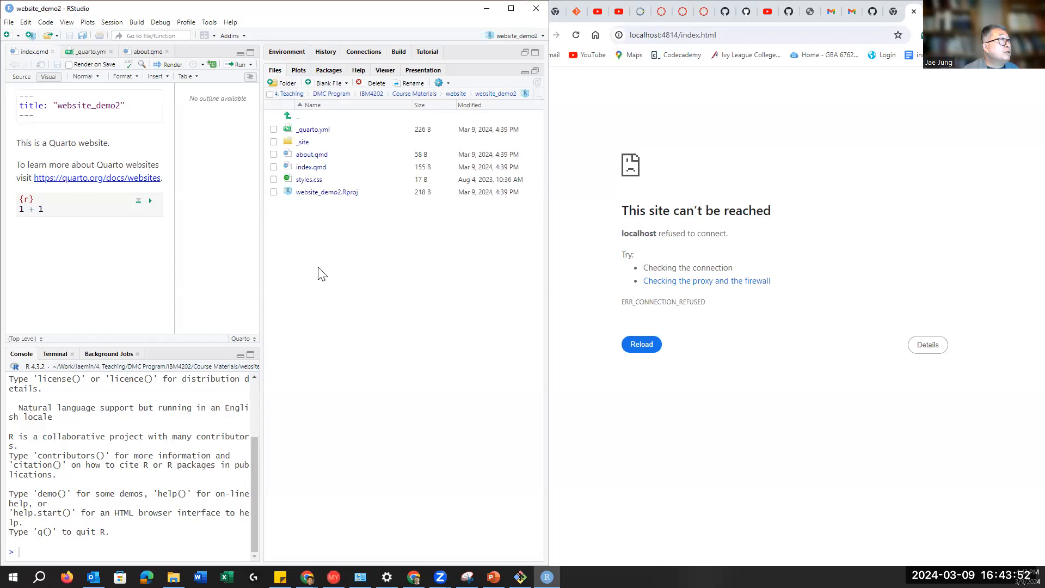
Step: Widen the RStudio window and rebalance the editor and Files panes
{"action": "left_click_drag", "start_coordinate": [264, 272], "coordinate": [328, 275]}
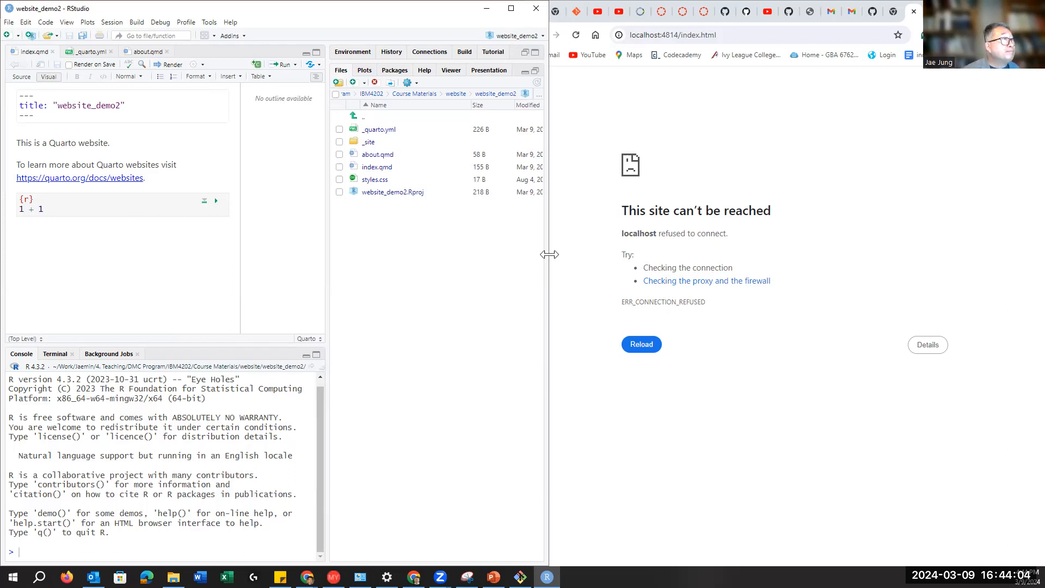
{"action": "left_click_drag", "start_coordinate": [550, 254], "coordinate": [605, 255]}
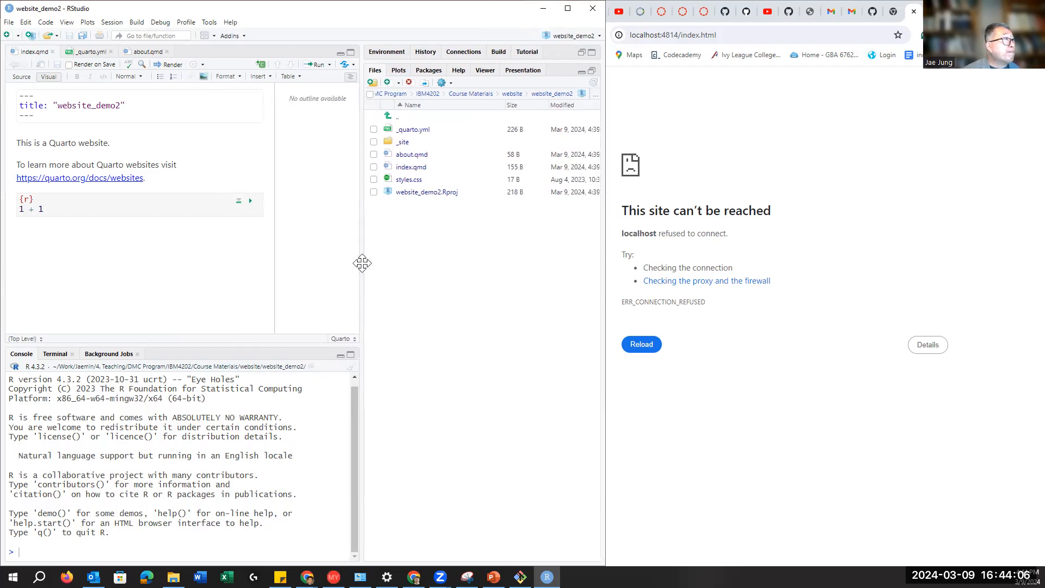
{"action": "left_click_drag", "start_coordinate": [357, 267], "coordinate": [338, 266]}
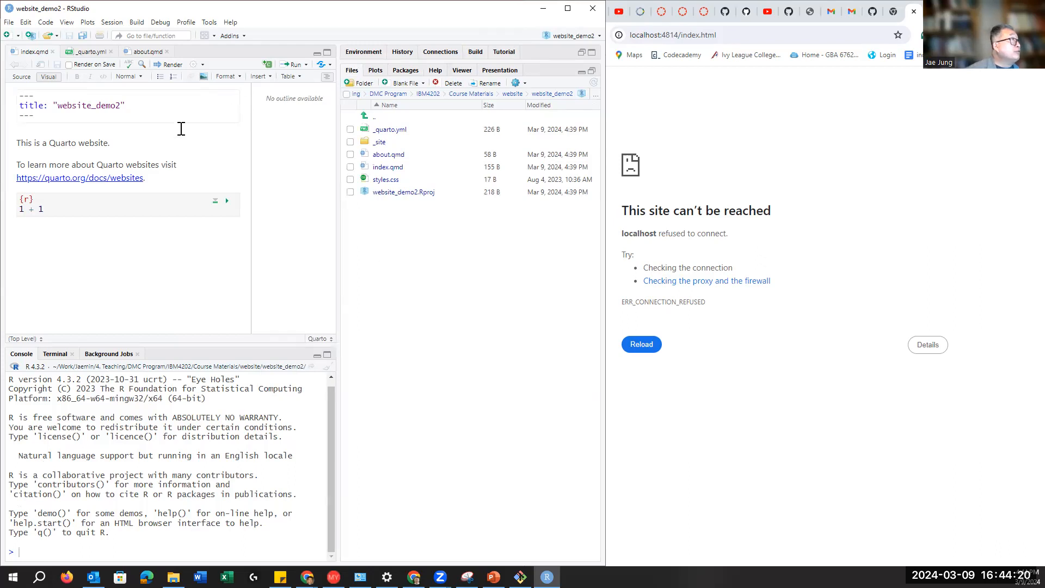
Step: Add 'output-dir: docs' under project type: website in _quarto.yml and save it
{"action": "left_click", "coordinate": [87, 51]}
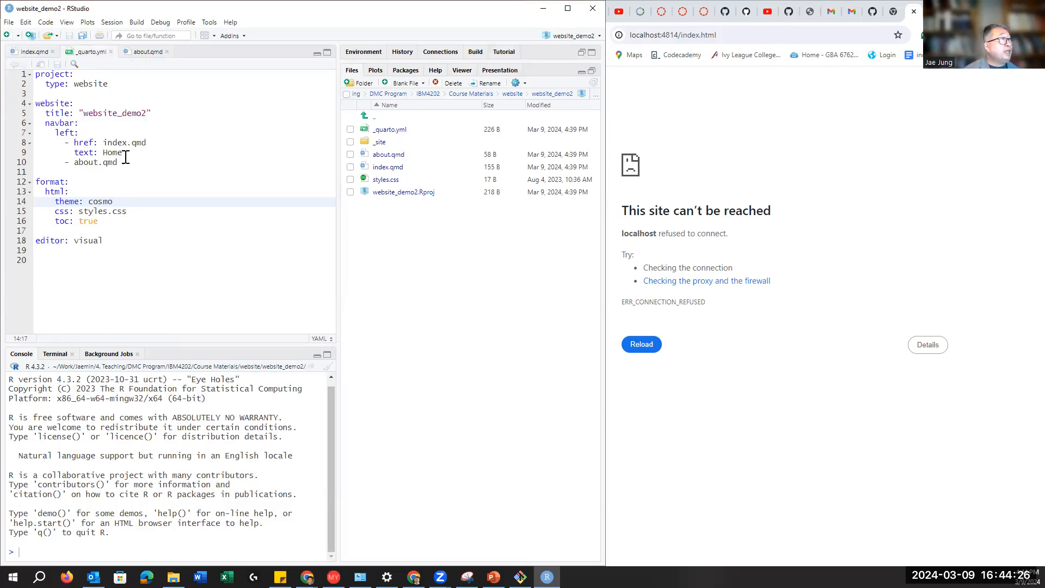
{"action": "left_click", "coordinate": [139, 83]}
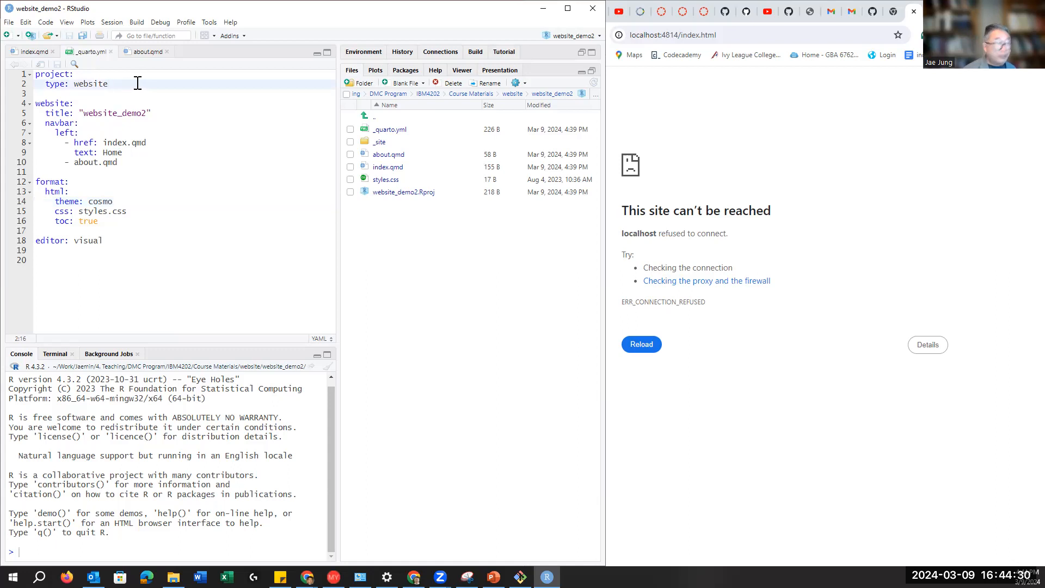
{"action": "key", "text": "Return"}
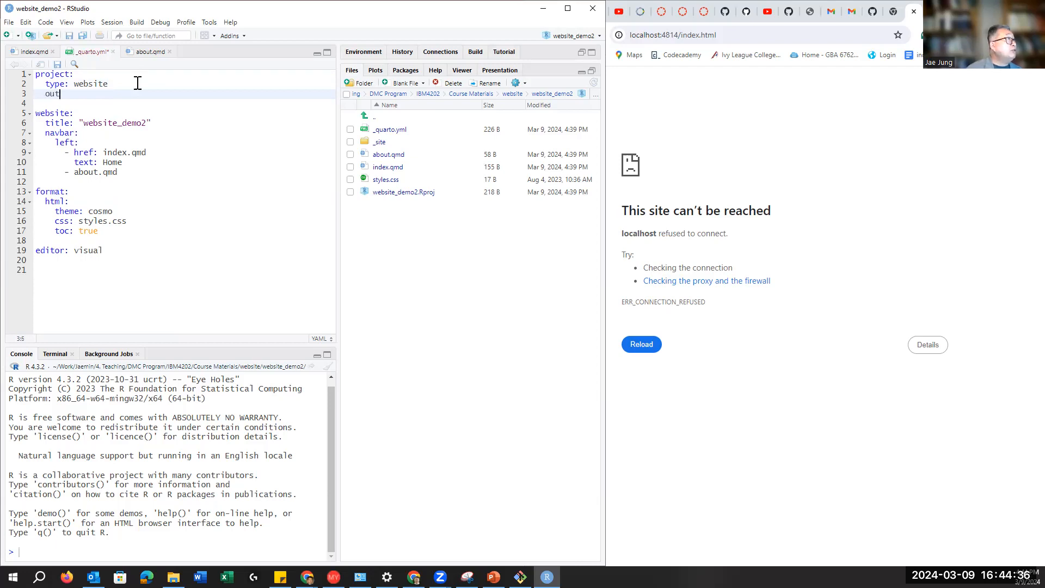
{"action": "type", "text": "out"}
{"action": "key", "text": "Return"}
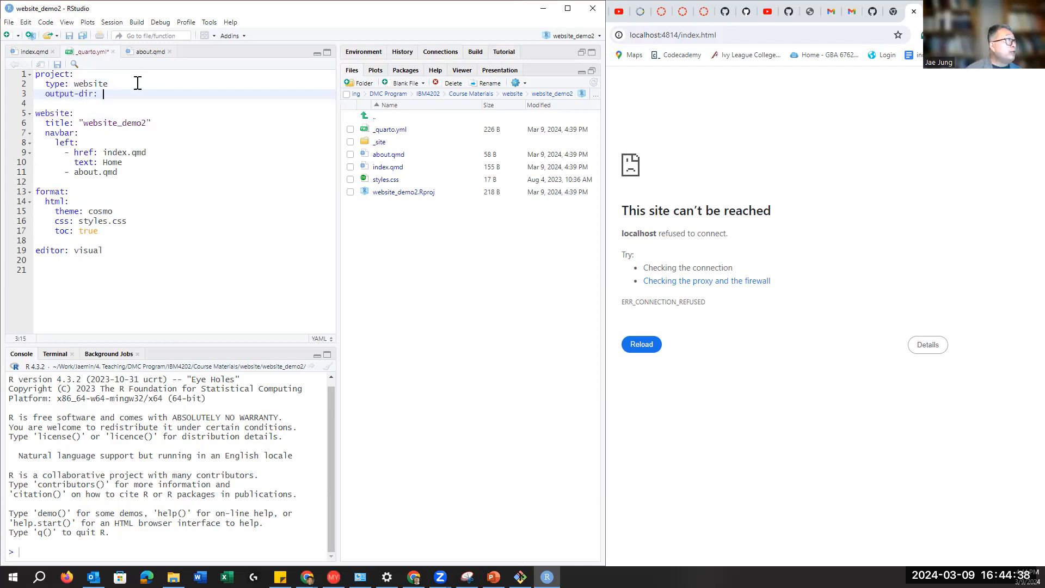
{"action": "type", "text": "docs"}
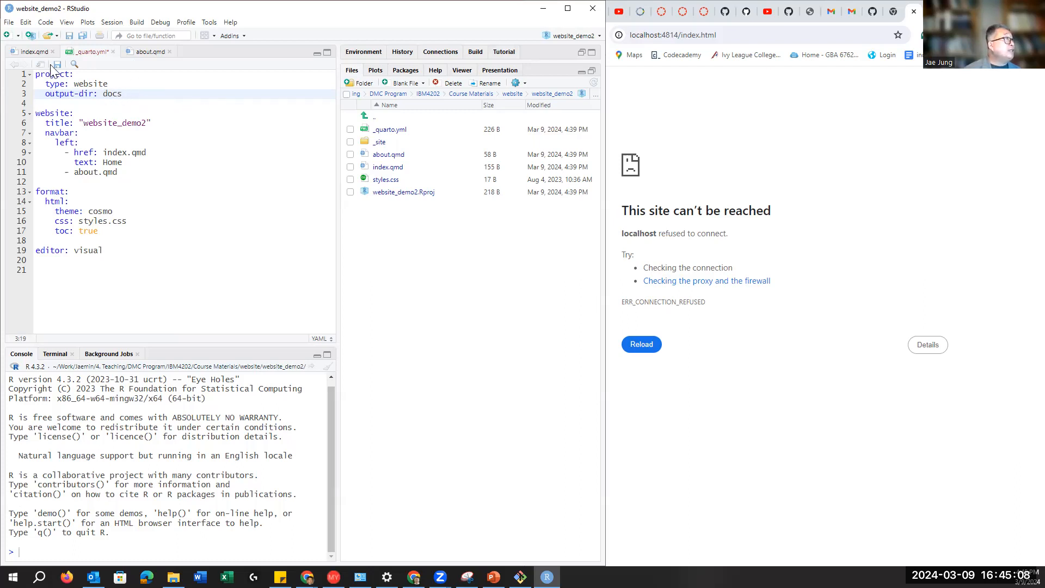
{"action": "left_click", "coordinate": [58, 65]}
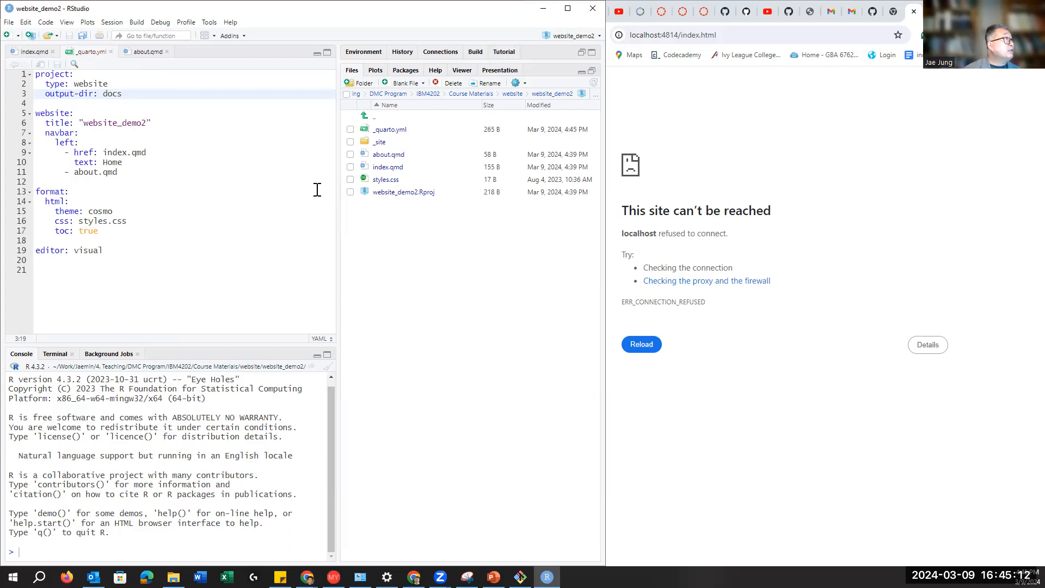
Step: Re-render the whole website from index.qmd so the output goes into docs
{"action": "left_click", "coordinate": [34, 50]}
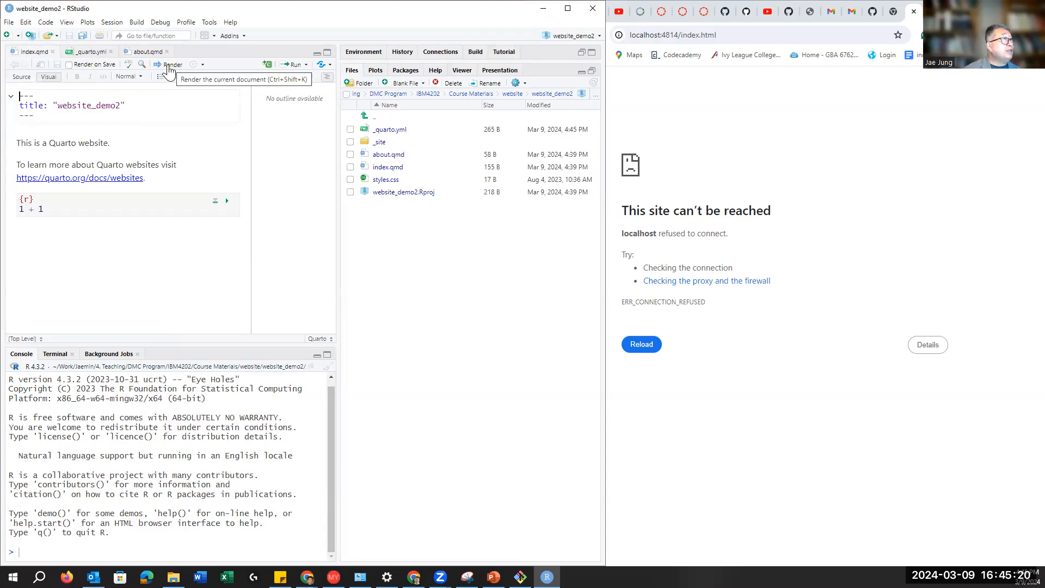
{"action": "left_click", "coordinate": [475, 53]}
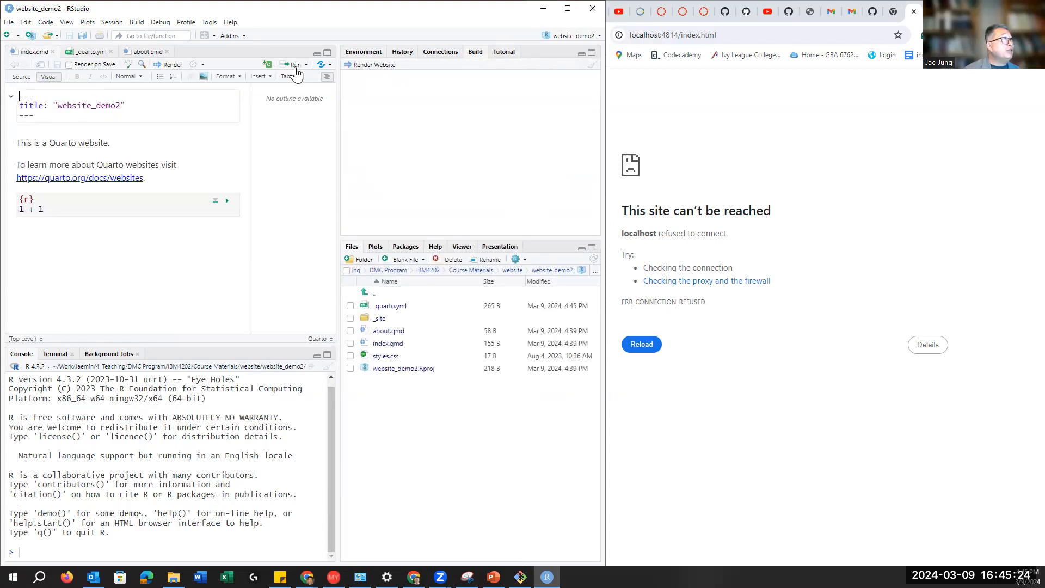
{"action": "left_click", "coordinate": [173, 65]}
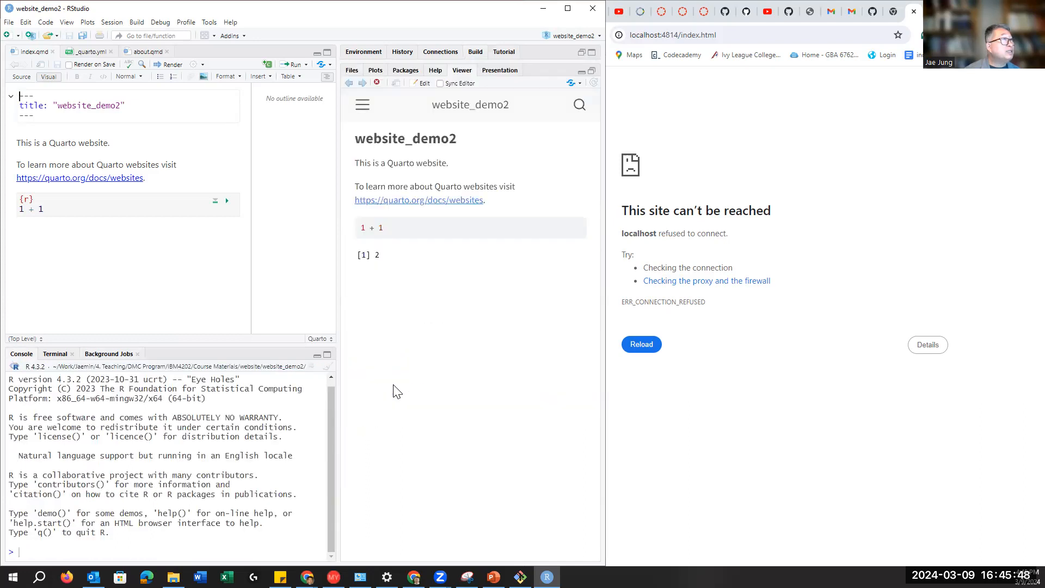
Step: Browse the new docs output folder and its site_libs, then return to website_demo2
{"action": "left_click", "coordinate": [352, 71]}
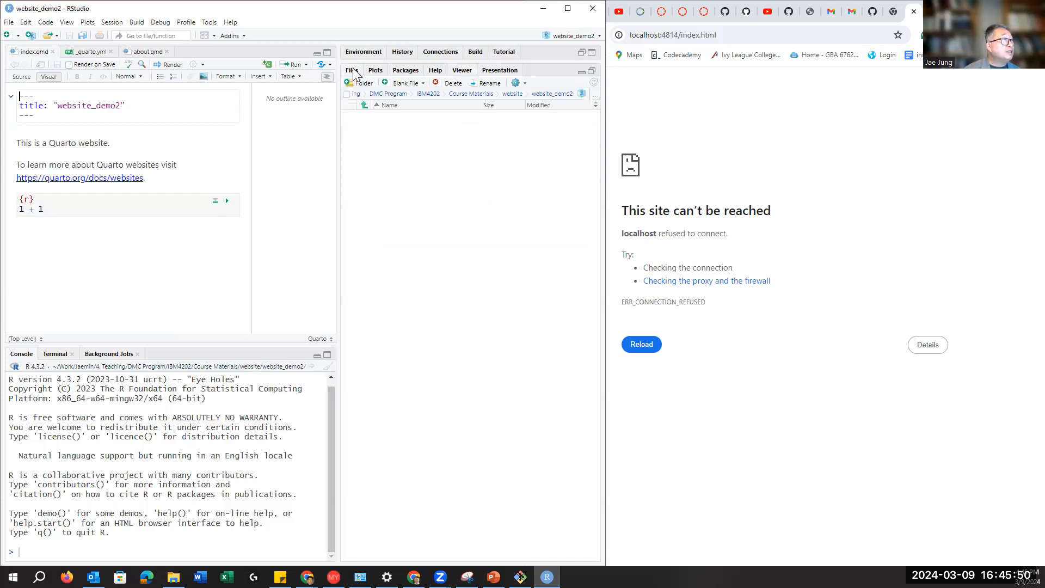
{"action": "left_click", "coordinate": [381, 206]}
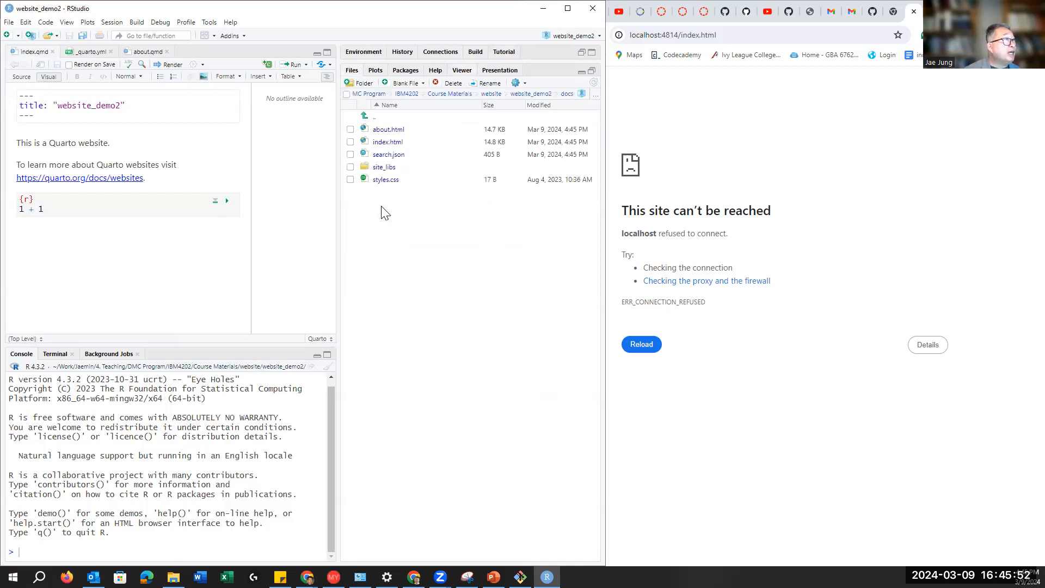
{"action": "left_click", "coordinate": [388, 168]}
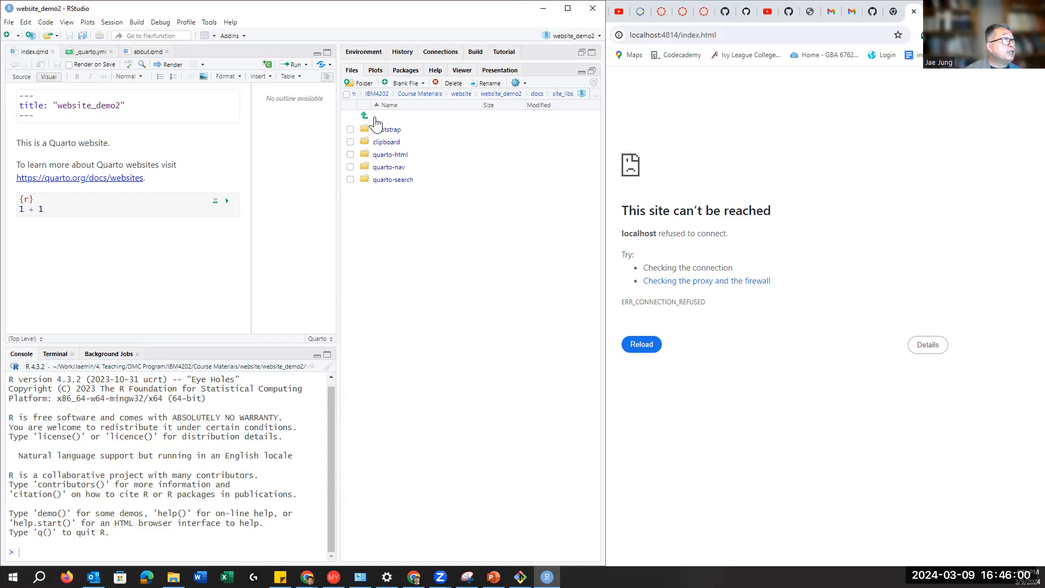
{"action": "left_click", "coordinate": [375, 117]}
{"action": "left_click", "coordinate": [375, 117]}
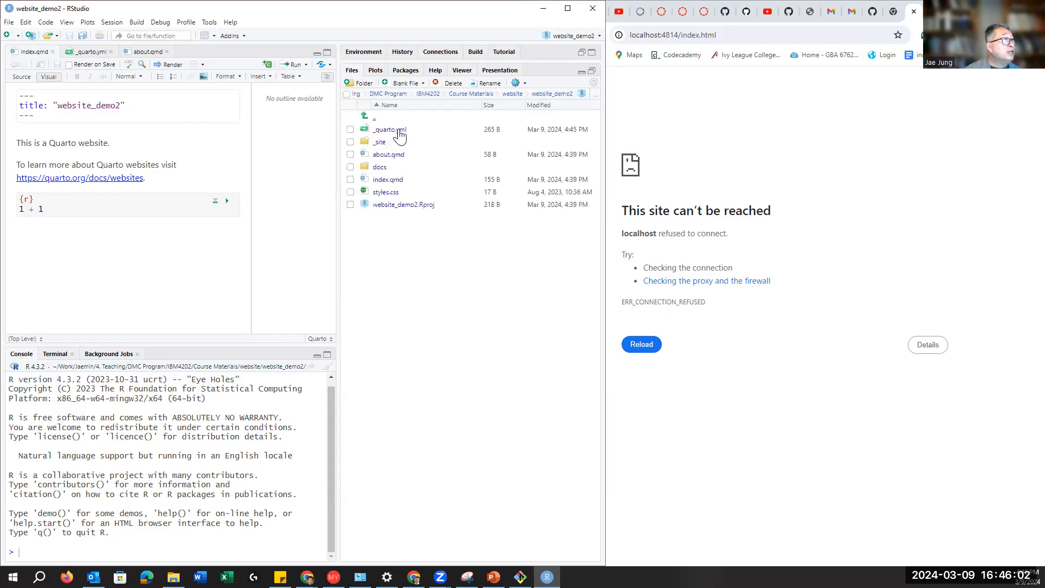
Step: Inspect the old _site folder and its site_libs, then tick _site for deletion
{"action": "left_click", "coordinate": [381, 143]}
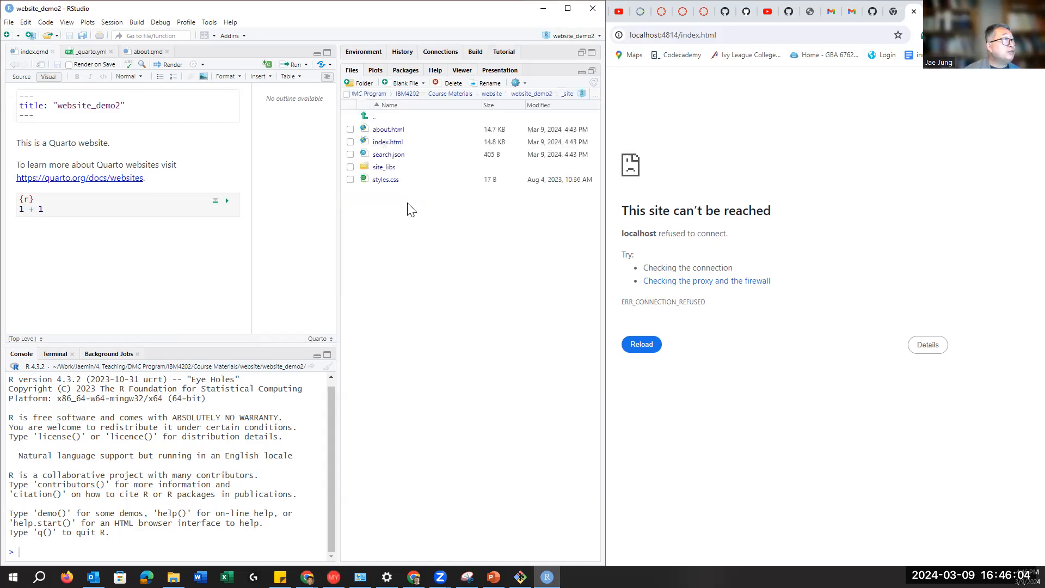
{"action": "left_click", "coordinate": [385, 167]}
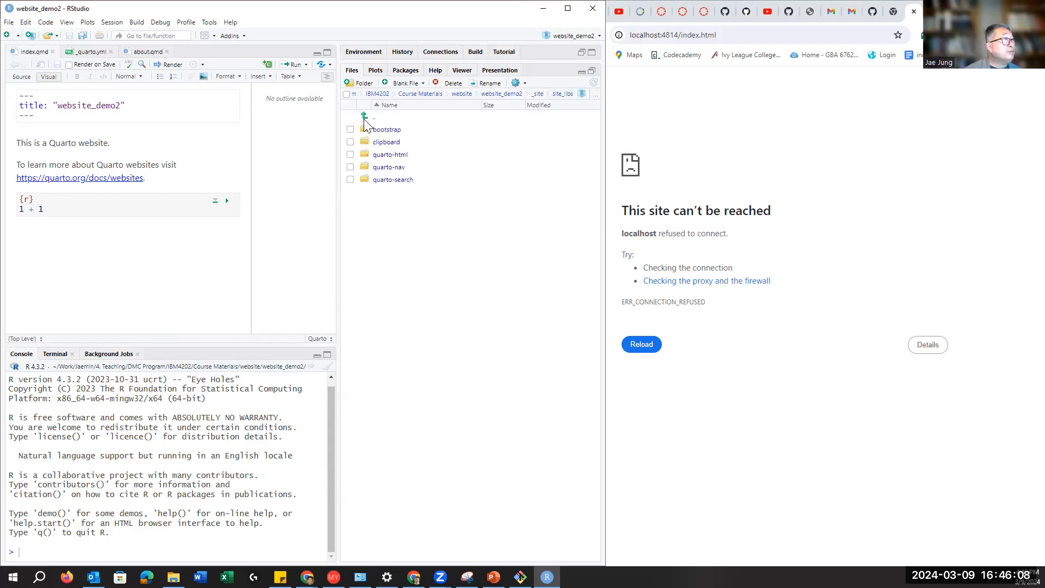
{"action": "left_click", "coordinate": [377, 124]}
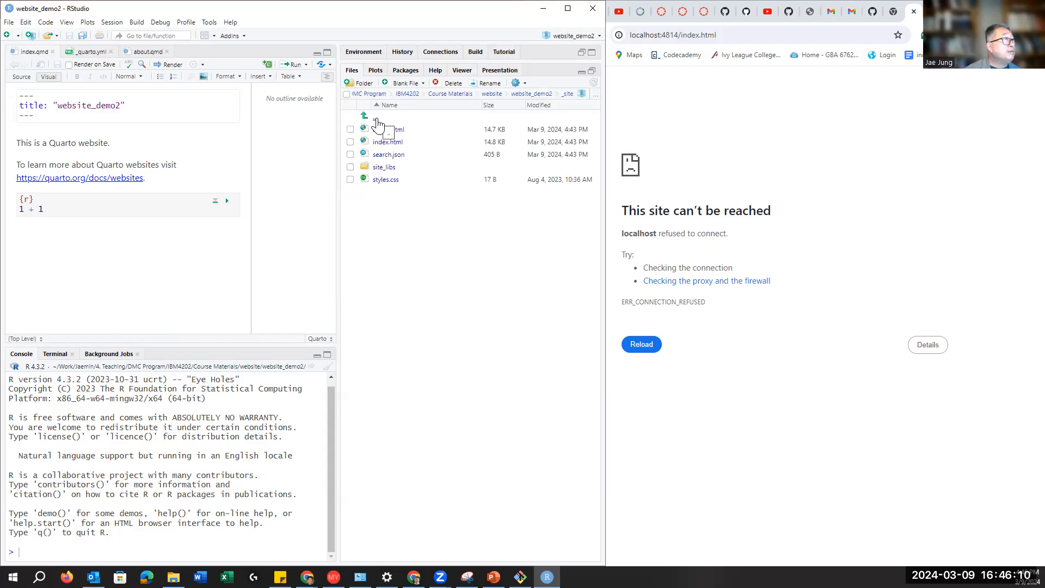
{"action": "left_click", "coordinate": [377, 124]}
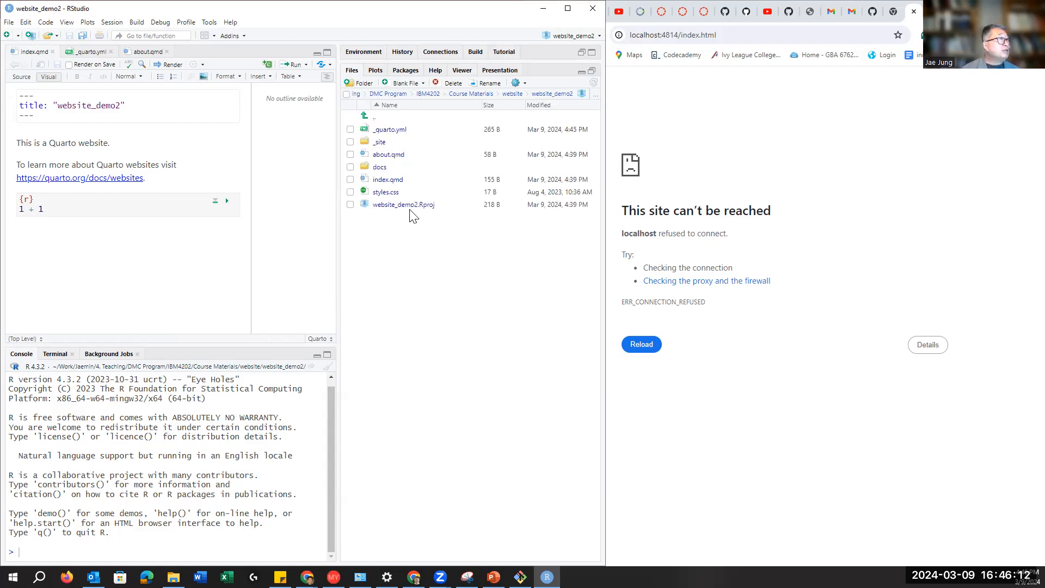
{"action": "left_click", "coordinate": [350, 142]}
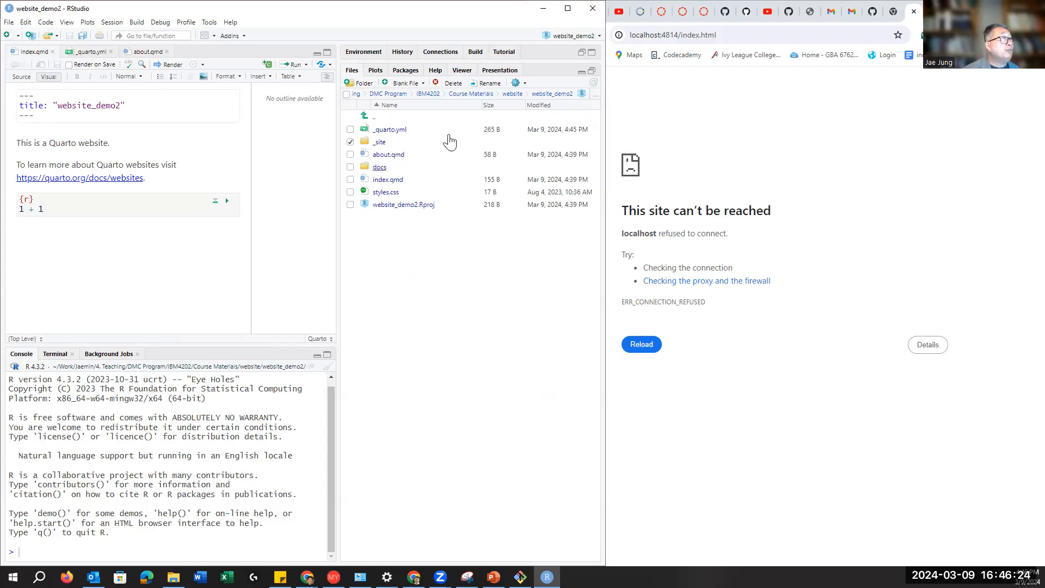
Step: Permanently delete the _site folder from website_demo2 so docs is the only output folder
{"action": "left_click", "coordinate": [452, 84]}
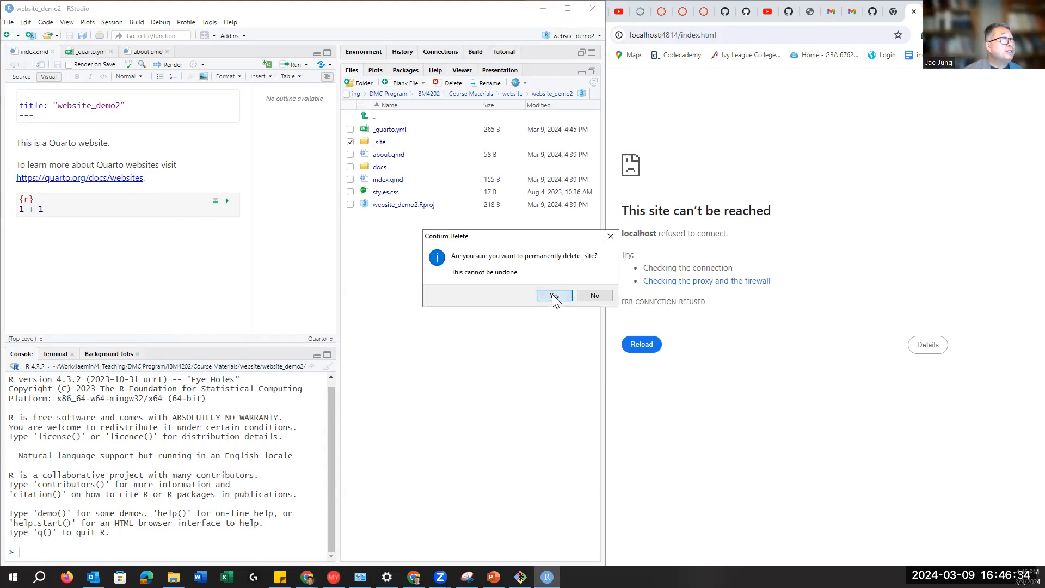
{"action": "left_click", "coordinate": [552, 296]}
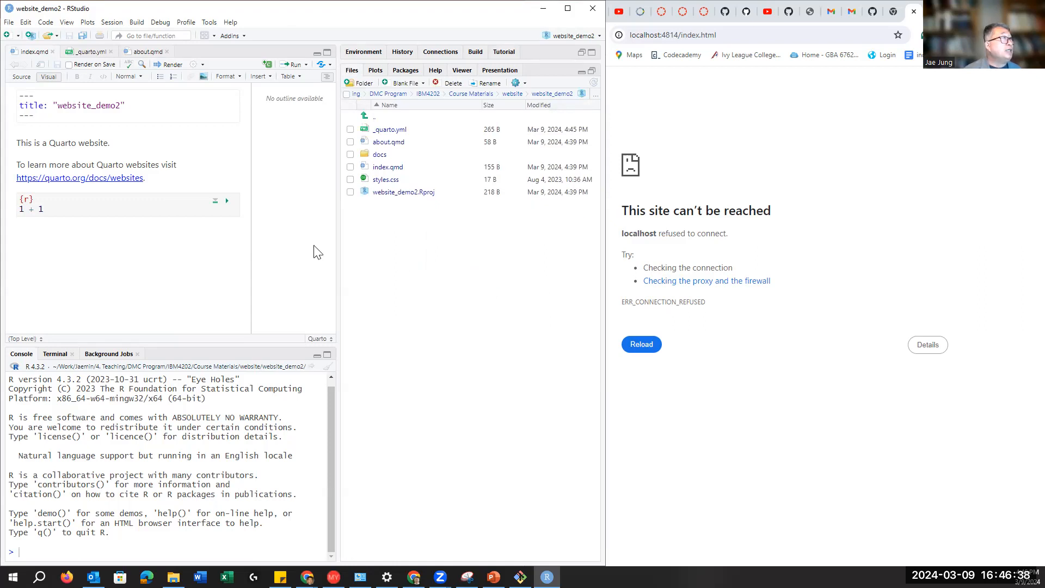
{"action": "left_click", "coordinate": [167, 253]}
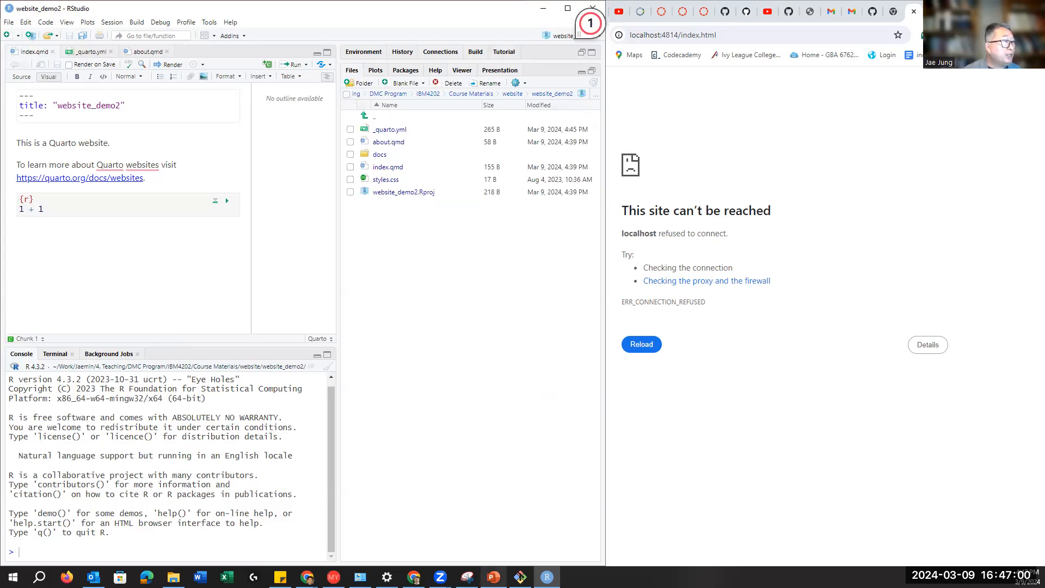
Step: Snap PowerPoint's collaboration slide to the left half and the localhost Chrome window to the right
{"action": "mouse_move", "coordinate": [494, 577]}
{"action": "left_click", "coordinate": [498, 543]}
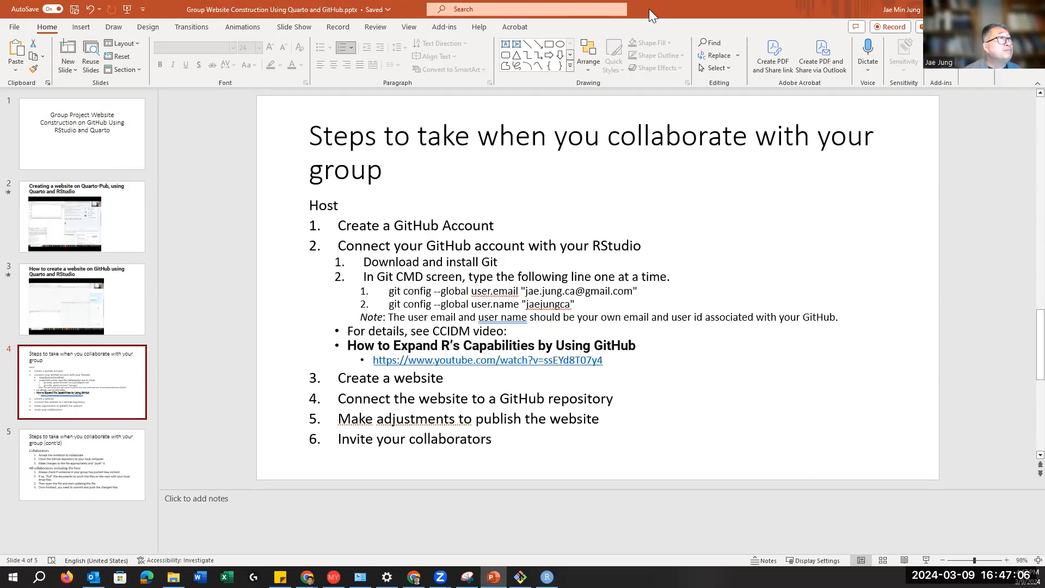
{"action": "left_click_drag", "start_coordinate": [654, 11], "coordinate": [9, 218]}
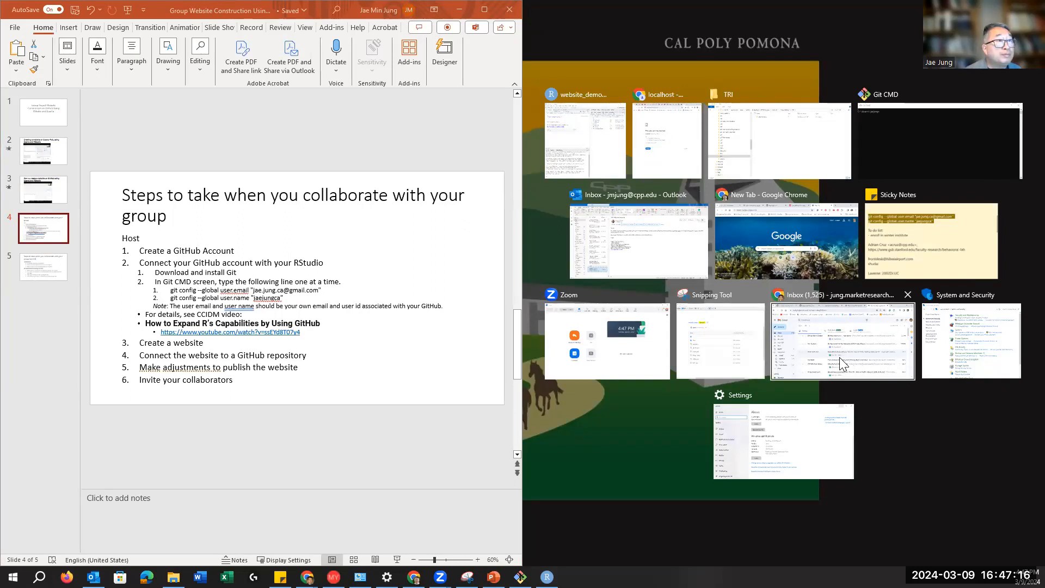
{"action": "left_click", "coordinate": [784, 241]}
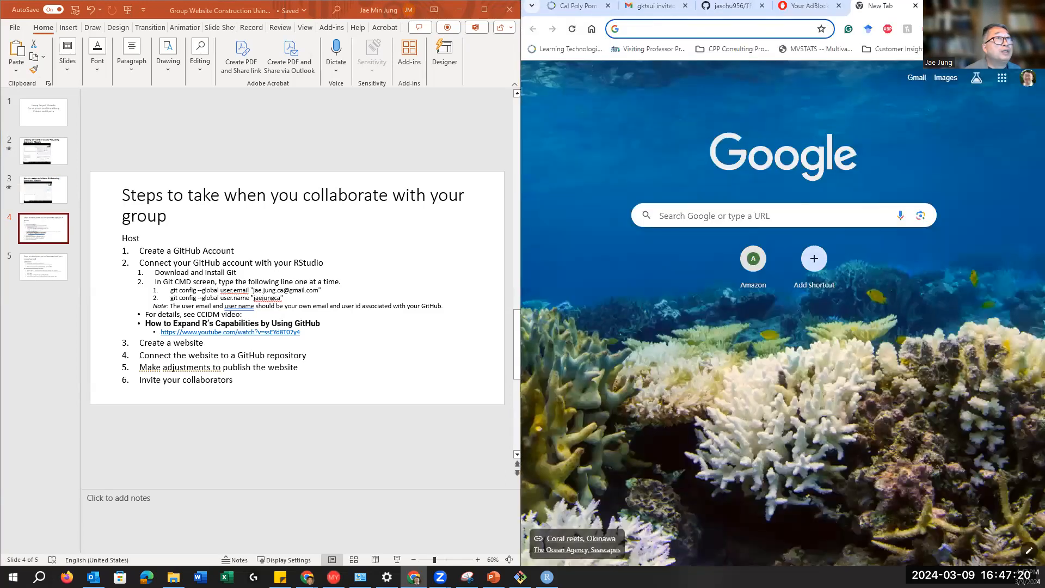
{"action": "left_click", "coordinate": [983, 6]}
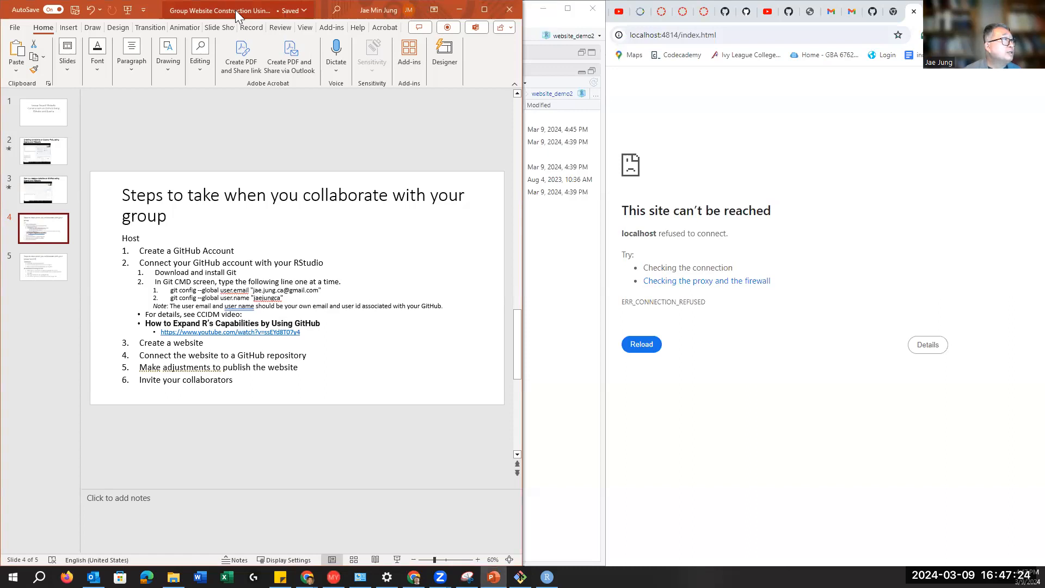
{"action": "left_click_drag", "start_coordinate": [238, 16], "coordinate": [6, 270]}
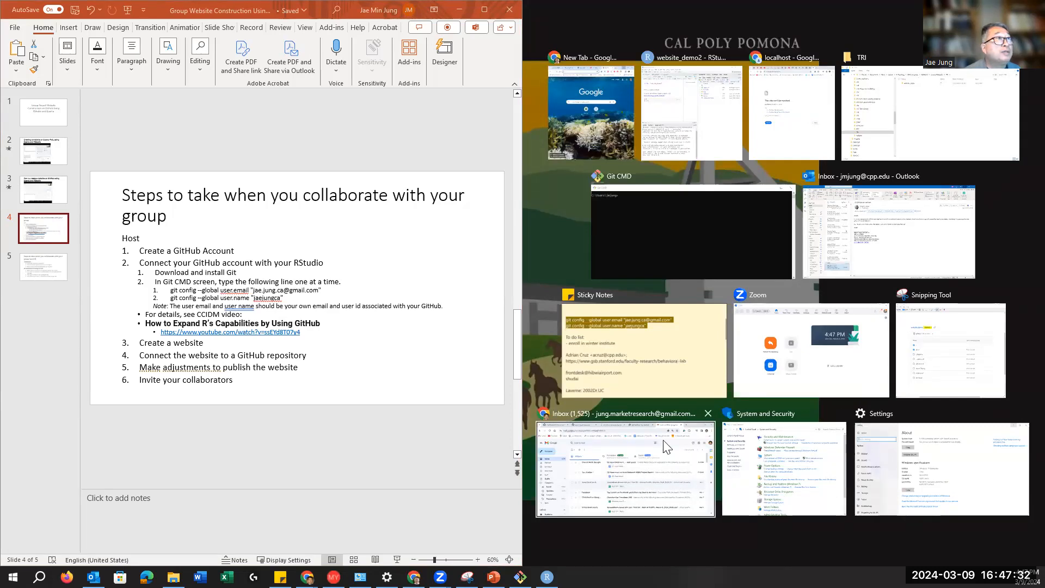
{"action": "left_click", "coordinate": [783, 128]}
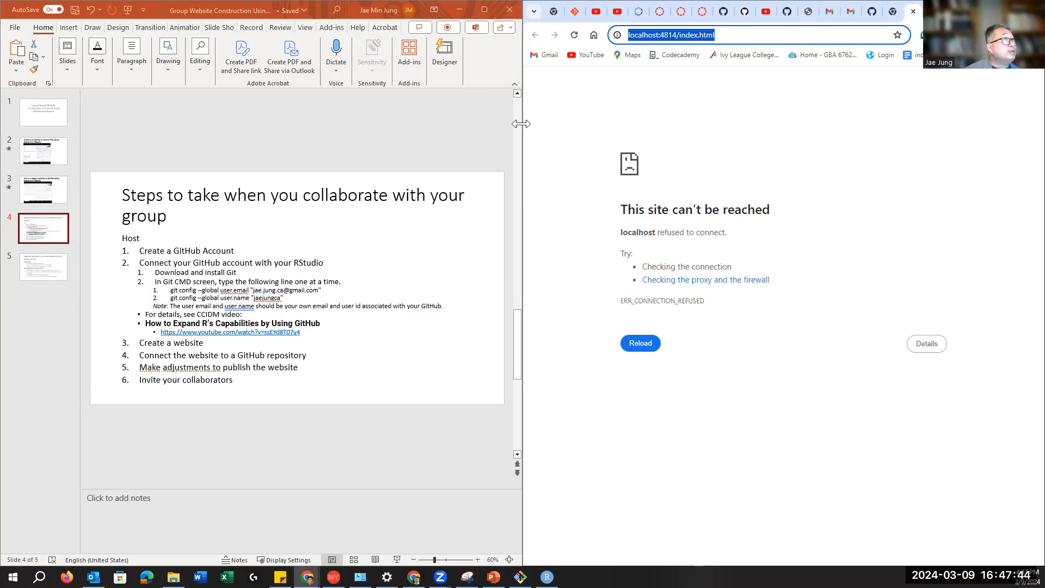
{"action": "left_click_drag", "start_coordinate": [521, 124], "coordinate": [652, 146]}
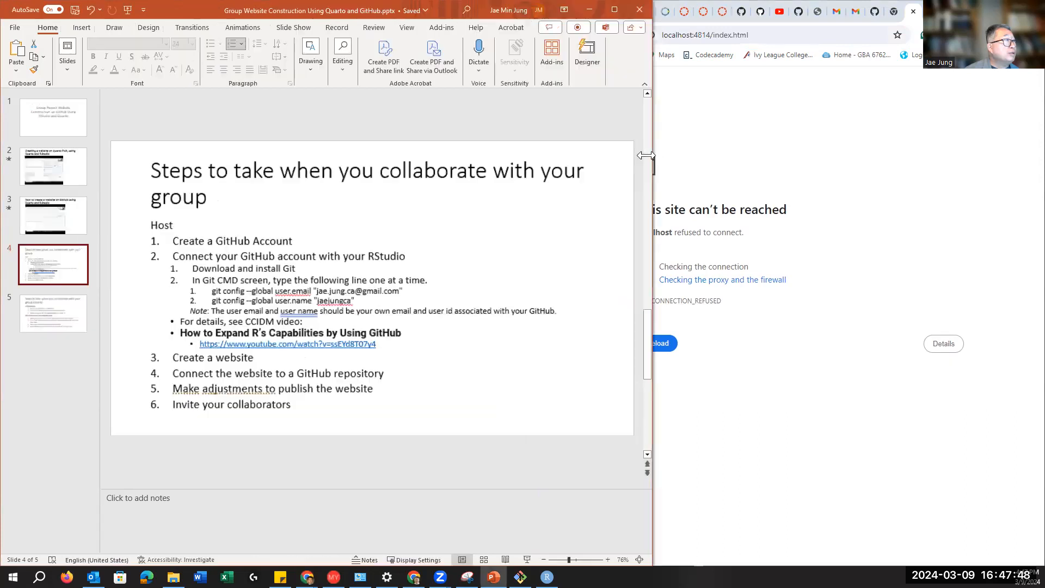
{"action": "left_click_drag", "start_coordinate": [174, 357], "coordinate": [258, 358]}
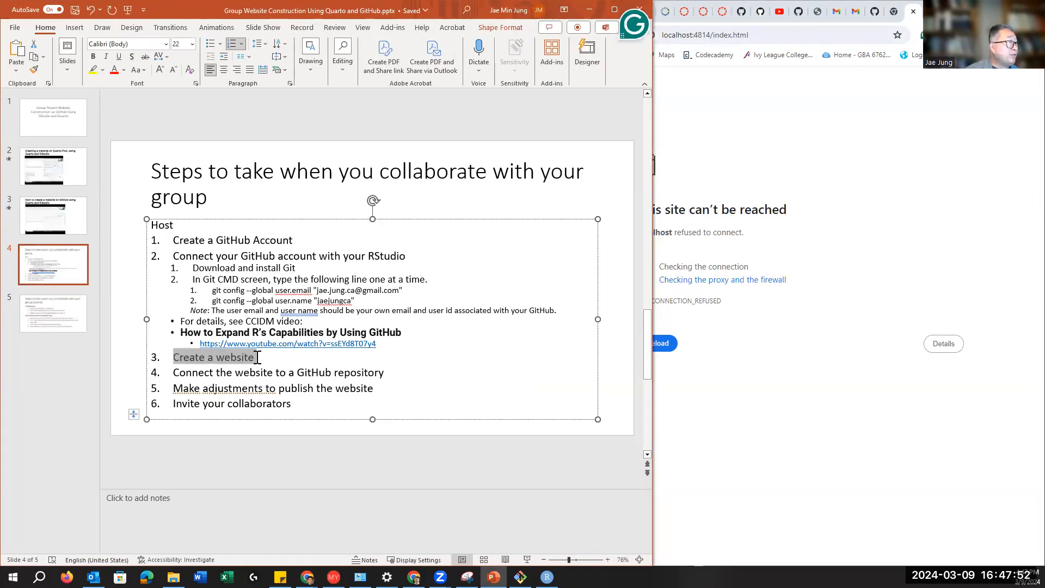
{"action": "left_click_drag", "start_coordinate": [172, 373], "coordinate": [389, 375]}
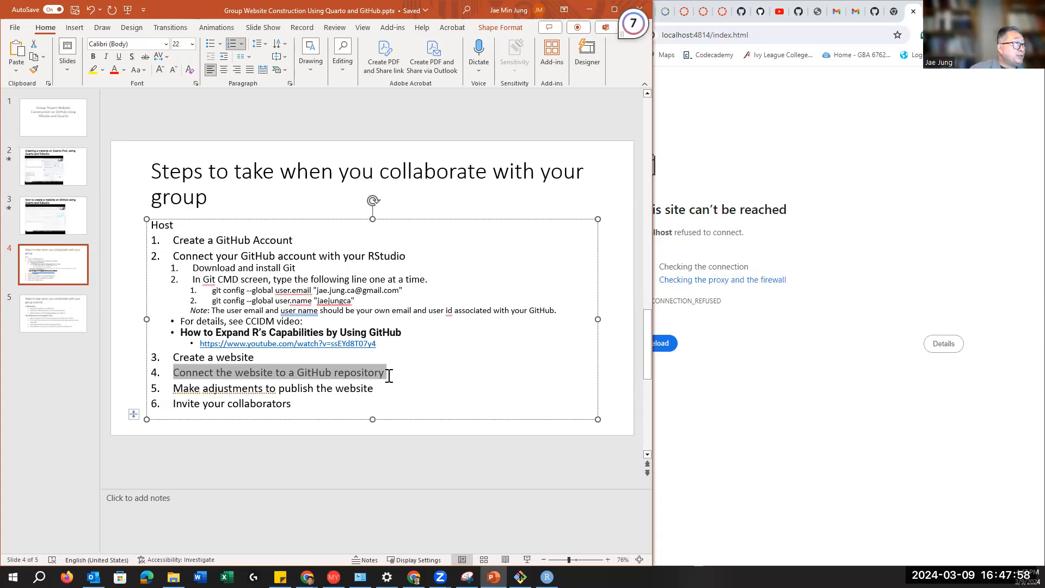
{"action": "left_click", "coordinate": [388, 375]}
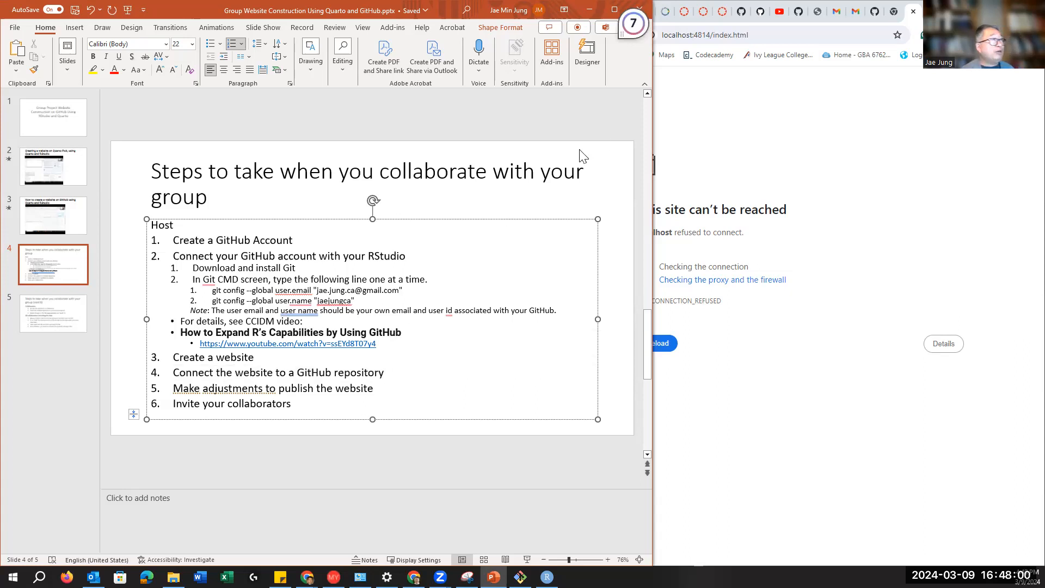
{"action": "left_click", "coordinate": [750, 128]}
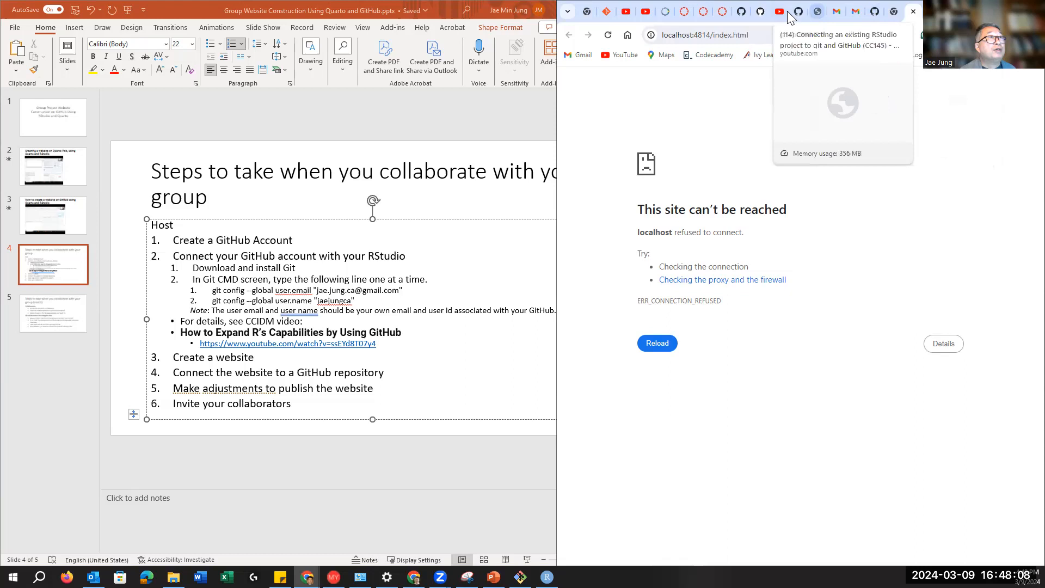
Step: Switch to the website_demo GitHub tab, widen Chrome, and go to the owner's profile
{"action": "left_click", "coordinate": [741, 12]}
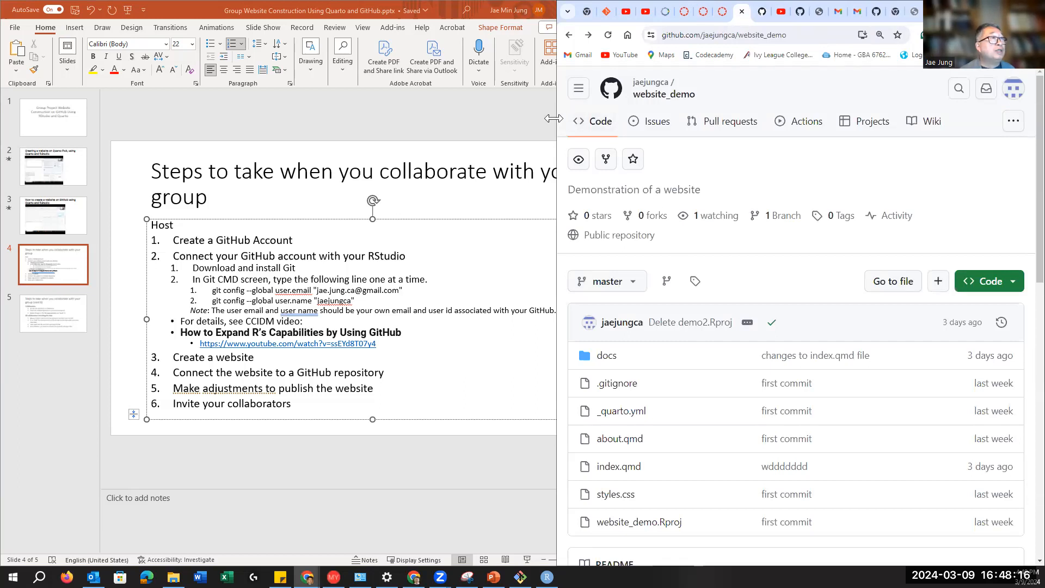
{"action": "left_click_drag", "start_coordinate": [554, 118], "coordinate": [480, 118]}
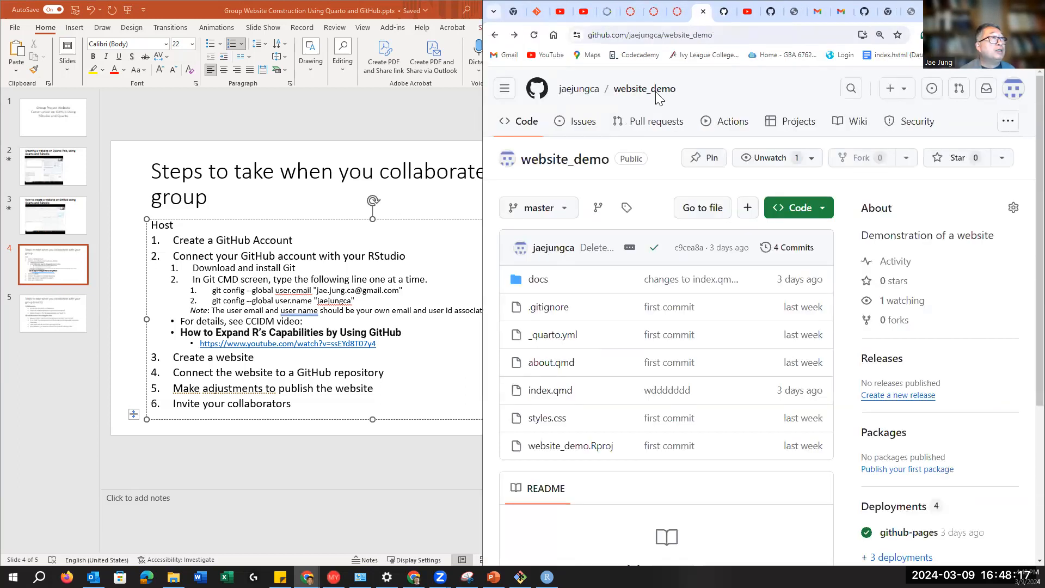
{"action": "left_click", "coordinate": [581, 92]}
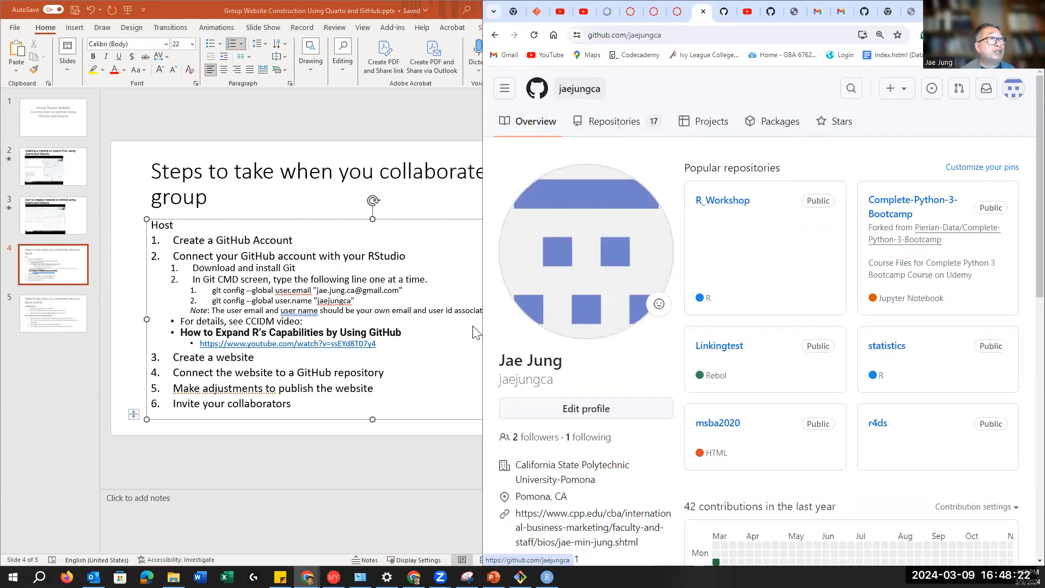
Step: List the account's repositories on GitHub and start creating a new one
{"action": "left_click", "coordinate": [612, 125]}
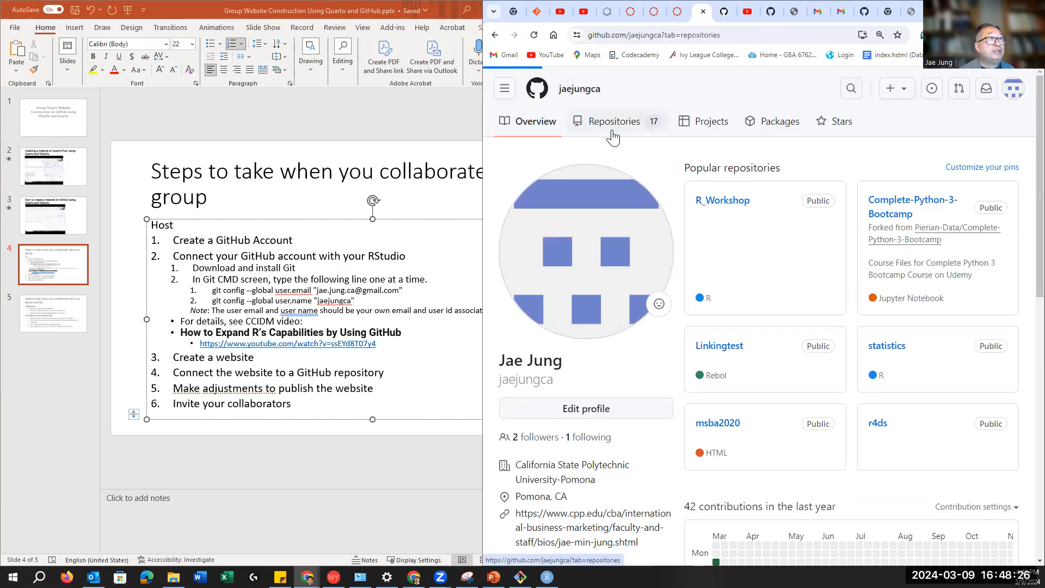
{"action": "left_click", "coordinate": [736, 163]}
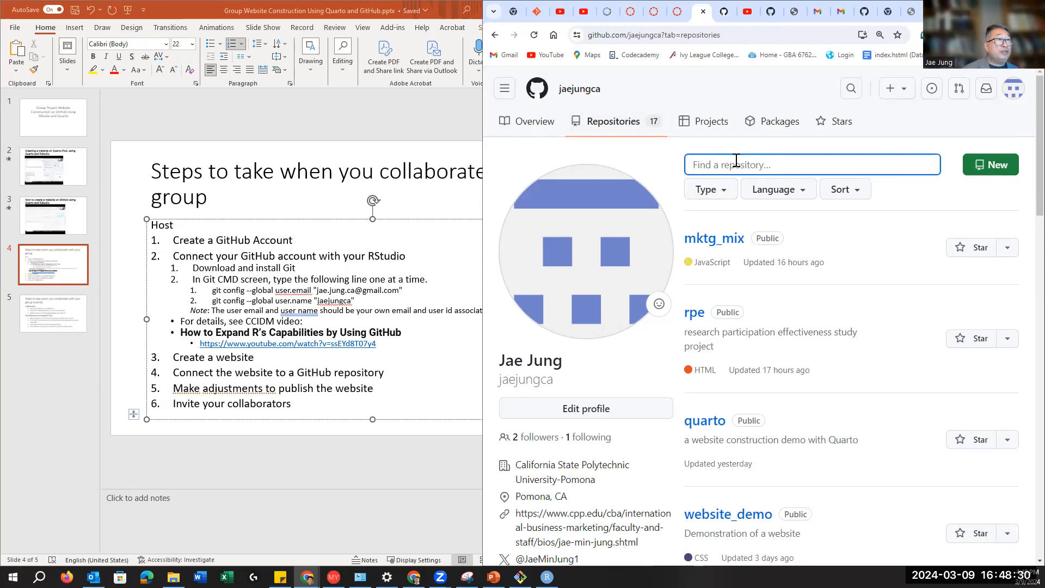
{"action": "left_click", "coordinate": [990, 170]}
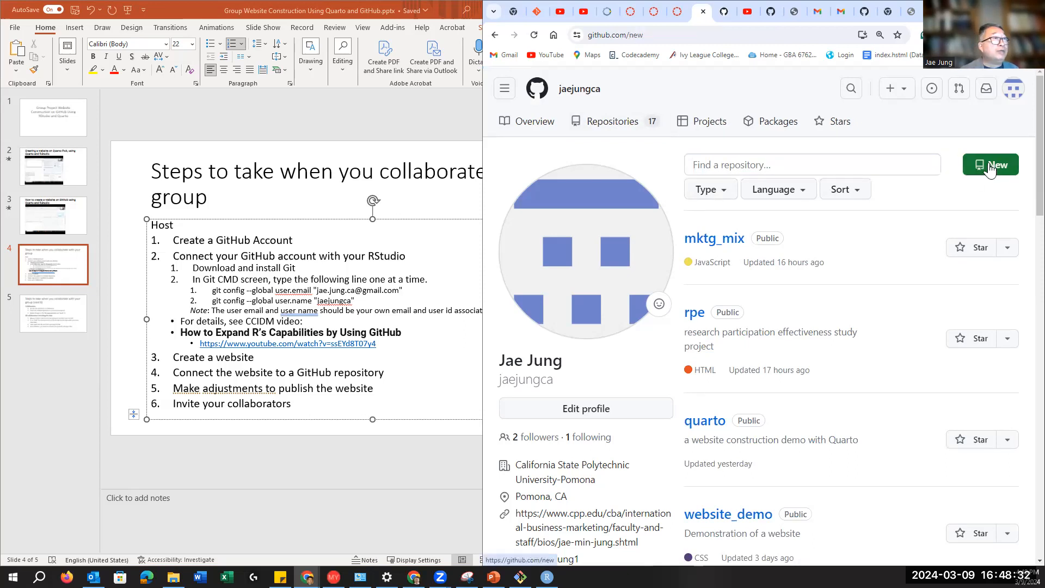
Step: Name the new repository website_demo2
{"action": "left_click", "coordinate": [651, 257]}
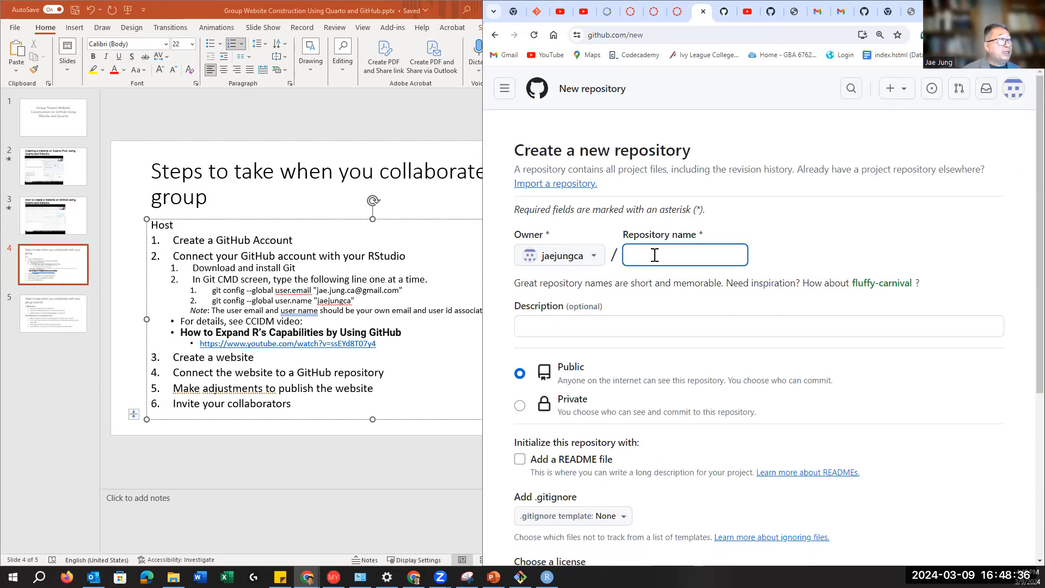
{"action": "type", "text": "website"}
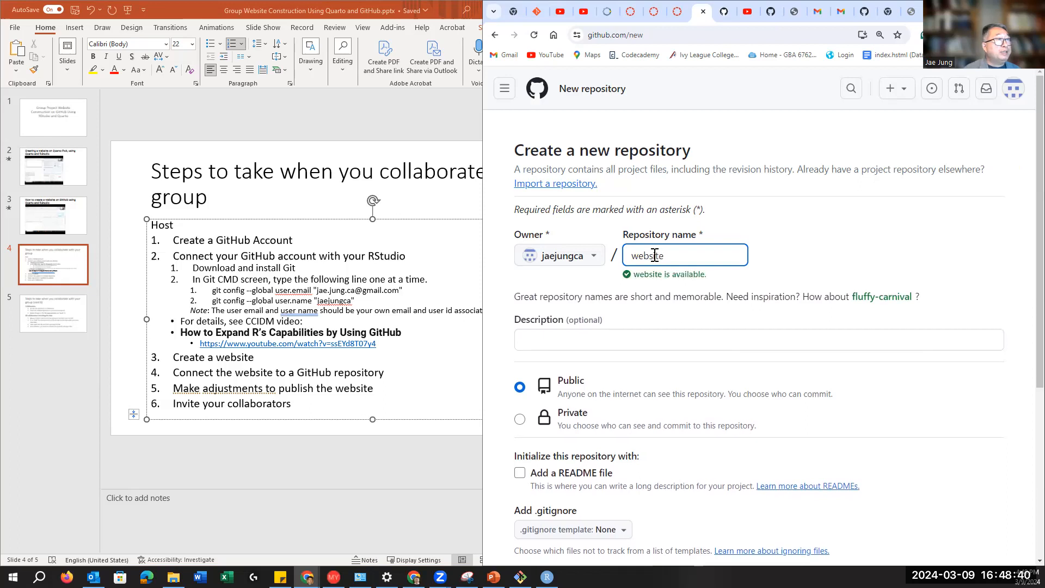
{"action": "type", "text": "_"}
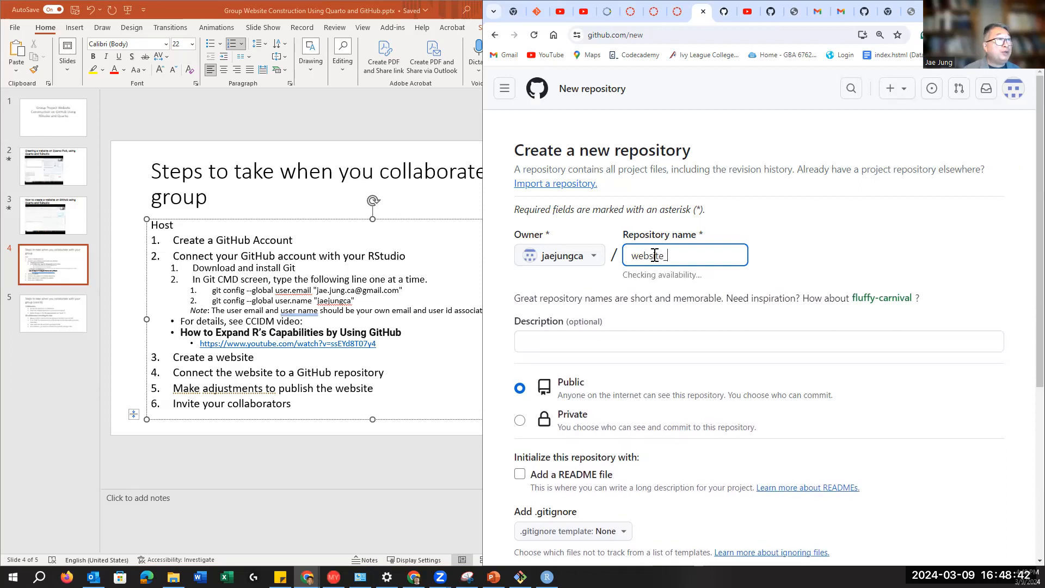
{"action": "type", "text": "demo2"}
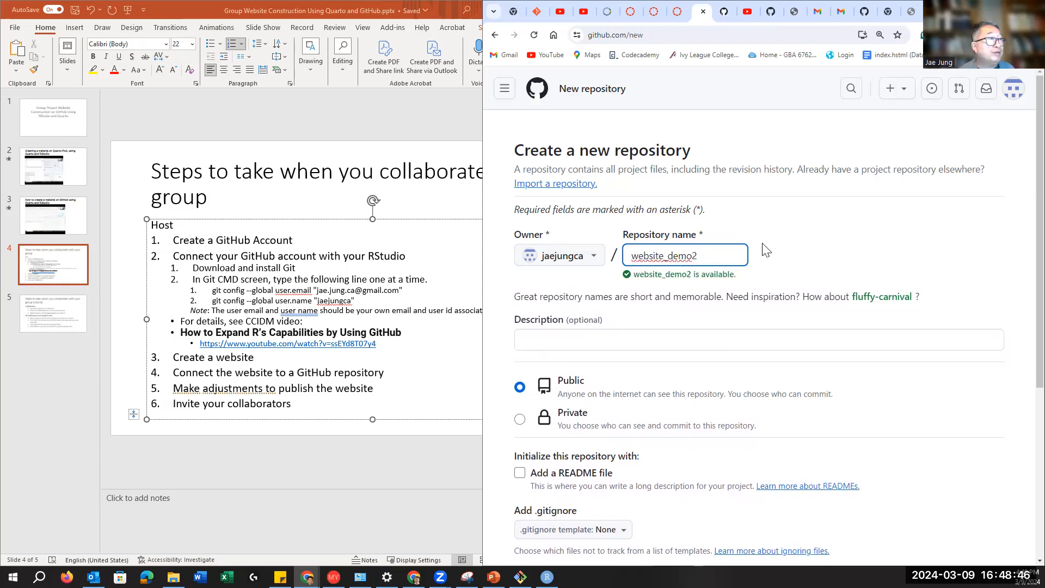
{"action": "key", "text": "BackSpace"}
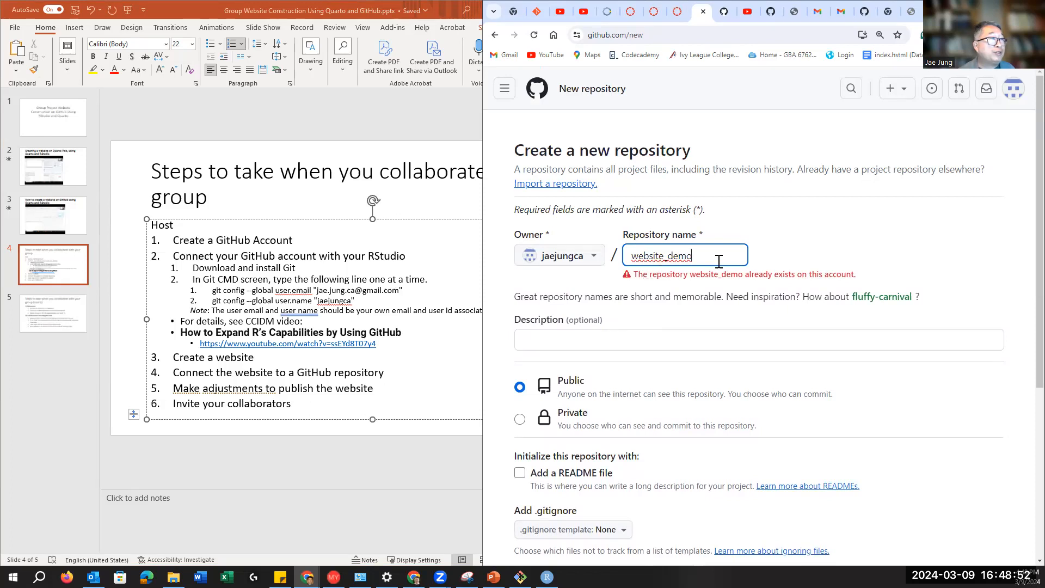
{"action": "type", "text": "2"}
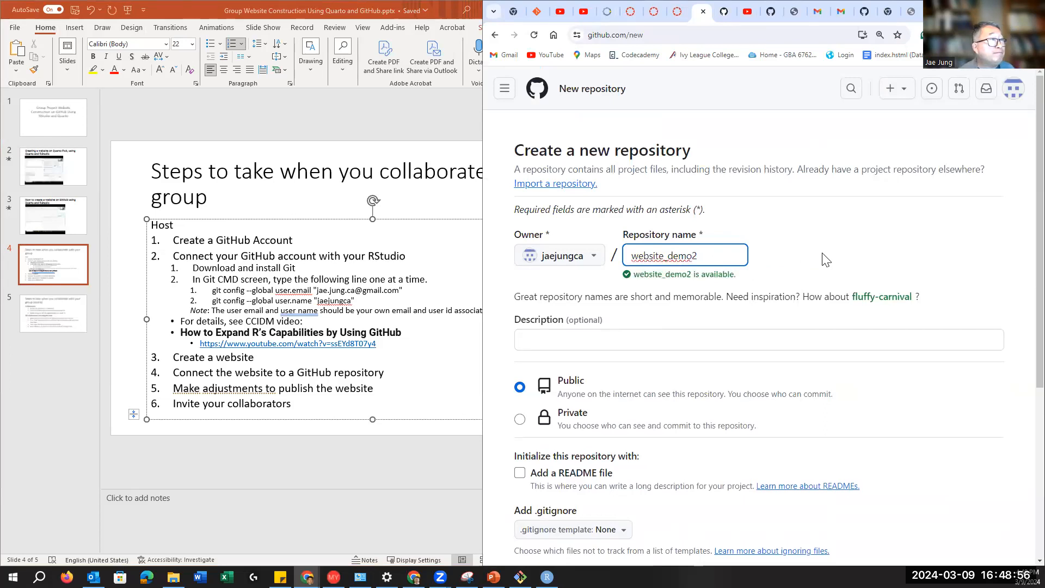
Step: Describe it as 'Group project website demonstration' and include a README file
{"action": "left_click", "coordinate": [594, 341]}
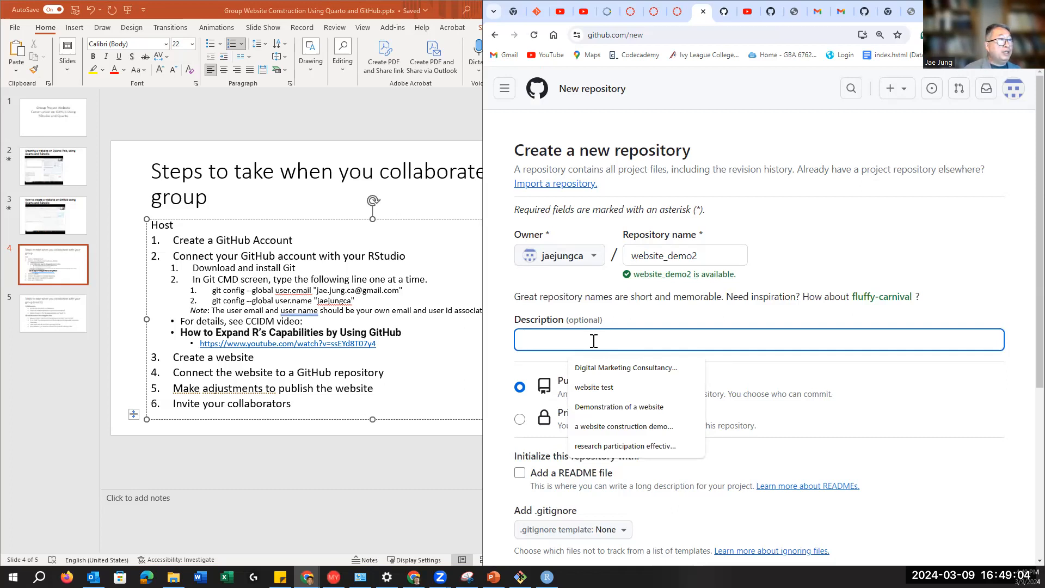
{"action": "type", "text": "Group project website d"}
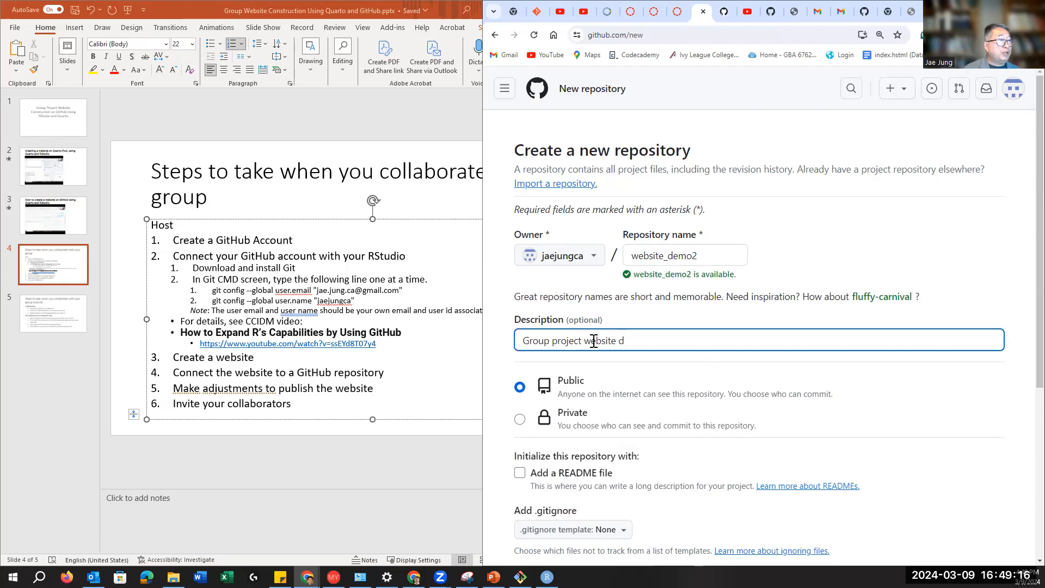
{"action": "type", "text": "monstration"}
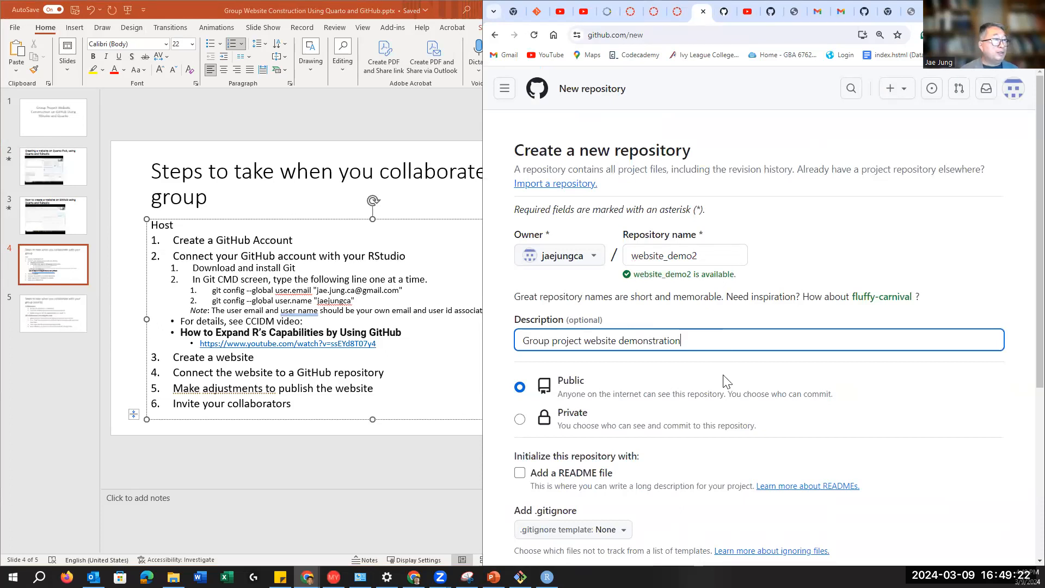
{"action": "scroll", "coordinate": [723, 380], "scroll_direction": "down", "scroll_amount": 3}
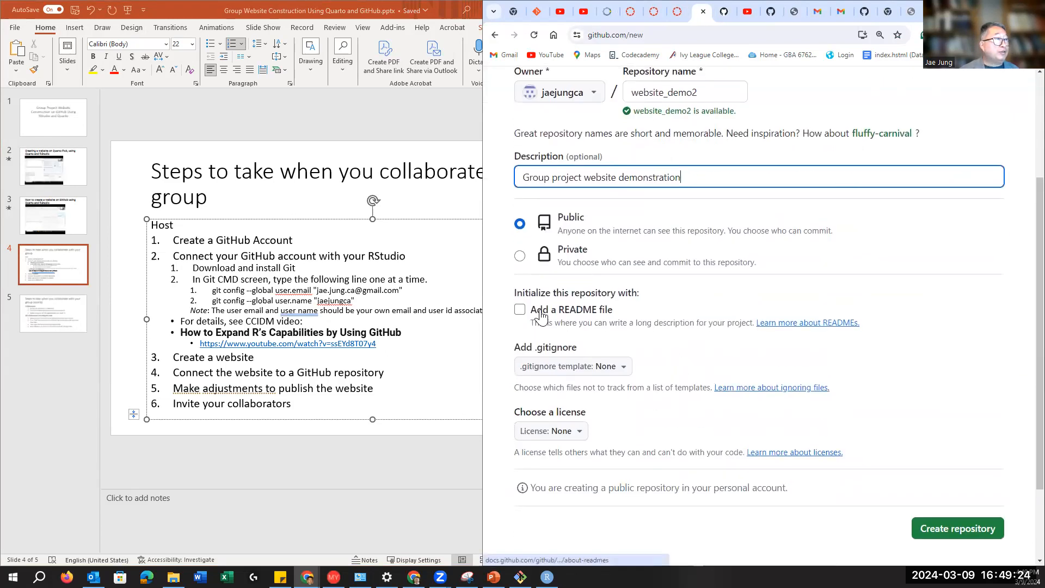
{"action": "left_click", "coordinate": [520, 310]}
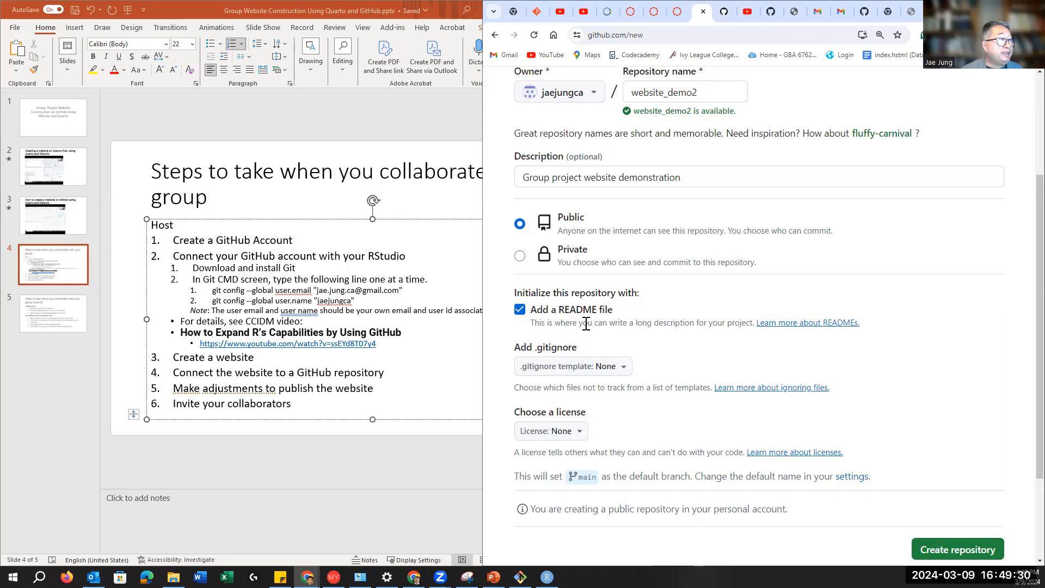
{"action": "scroll", "coordinate": [800, 349], "scroll_direction": "down", "scroll_amount": 2}
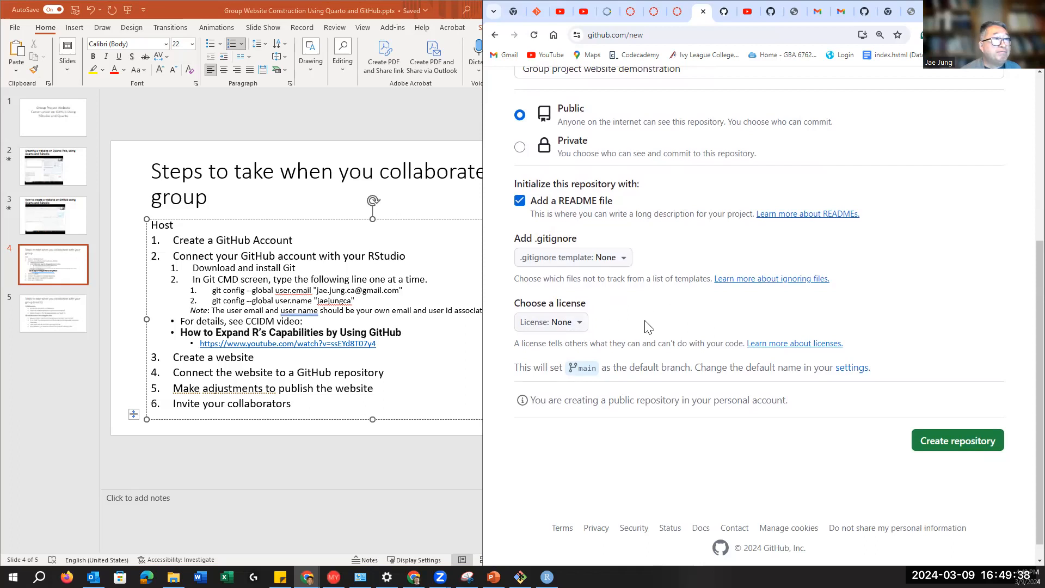
Step: Create the website_demo2 repository and look over its initial page
{"action": "left_click", "coordinate": [962, 447]}
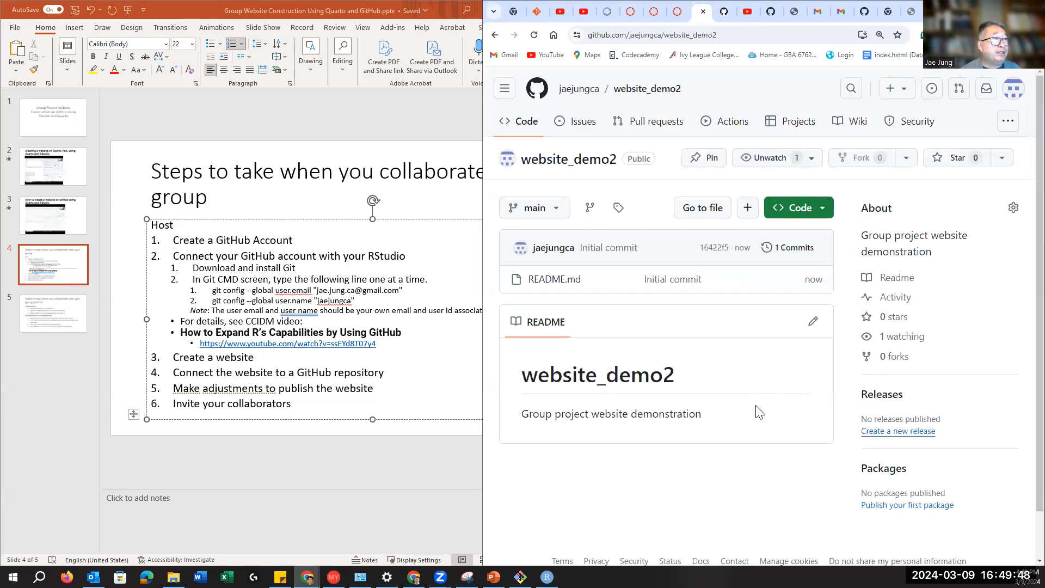
{"action": "scroll", "coordinate": [760, 411], "scroll_direction": "down", "scroll_amount": 1}
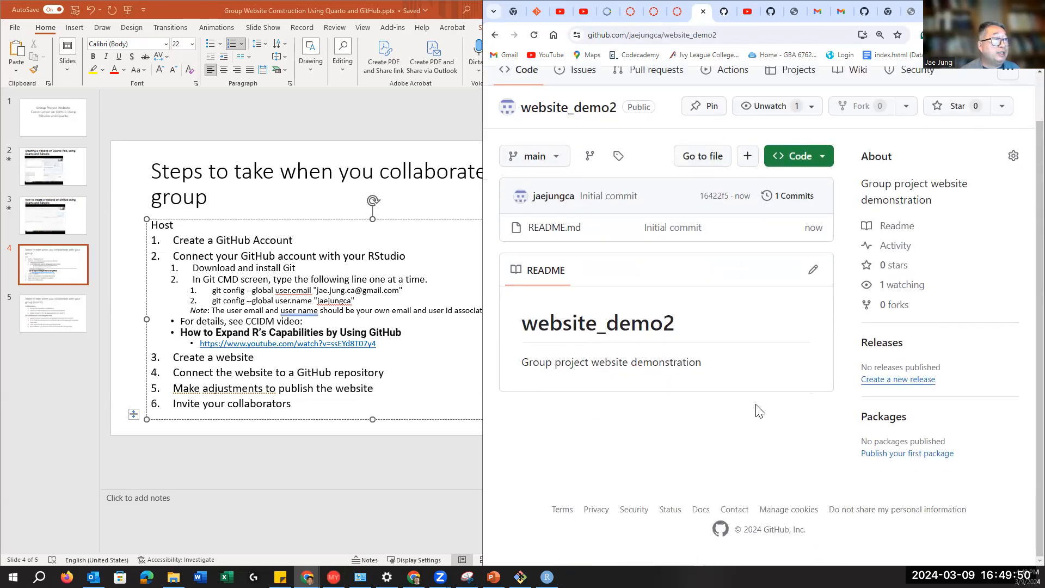
{"action": "scroll", "coordinate": [760, 411], "scroll_direction": "up", "scroll_amount": 1}
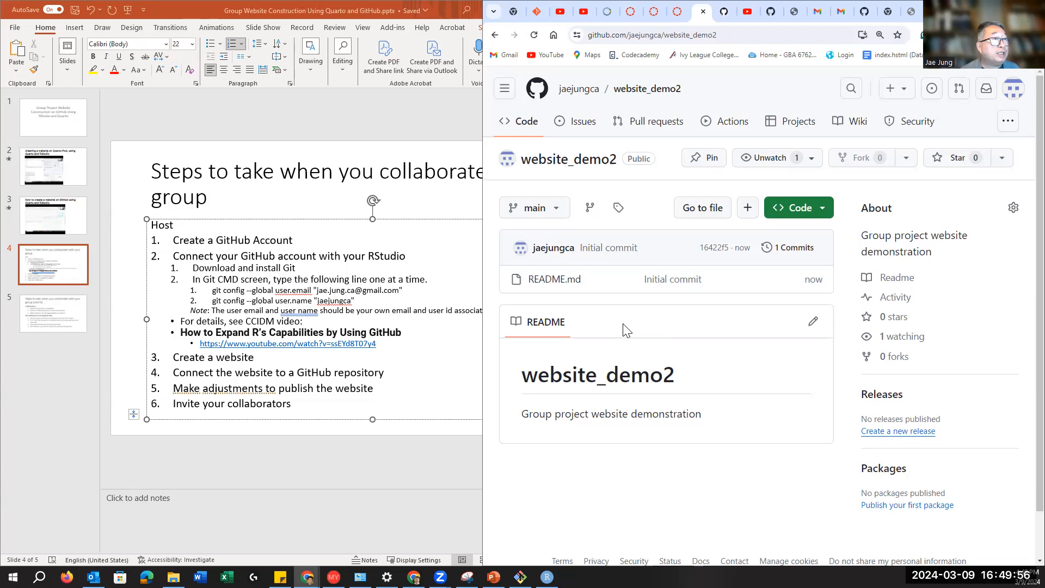
{"action": "scroll", "coordinate": [618, 327], "scroll_direction": "down", "scroll_amount": 1}
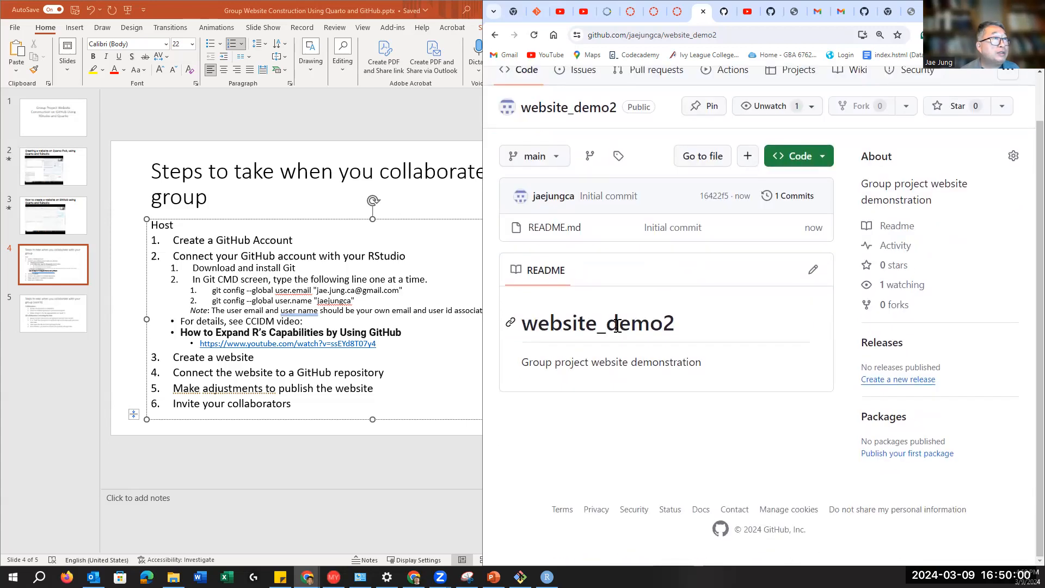
{"action": "scroll", "coordinate": [619, 328], "scroll_direction": "up", "scroll_amount": 1}
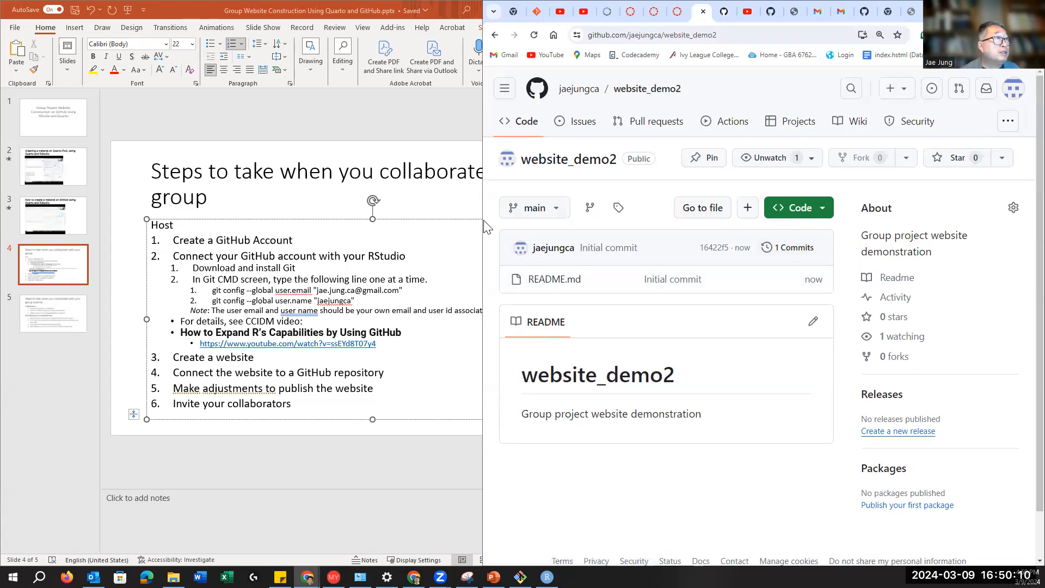
Step: Widen the browser, view README.md, return to the repository, and show its clone options
{"action": "left_click_drag", "start_coordinate": [482, 220], "coordinate": [301, 220]}
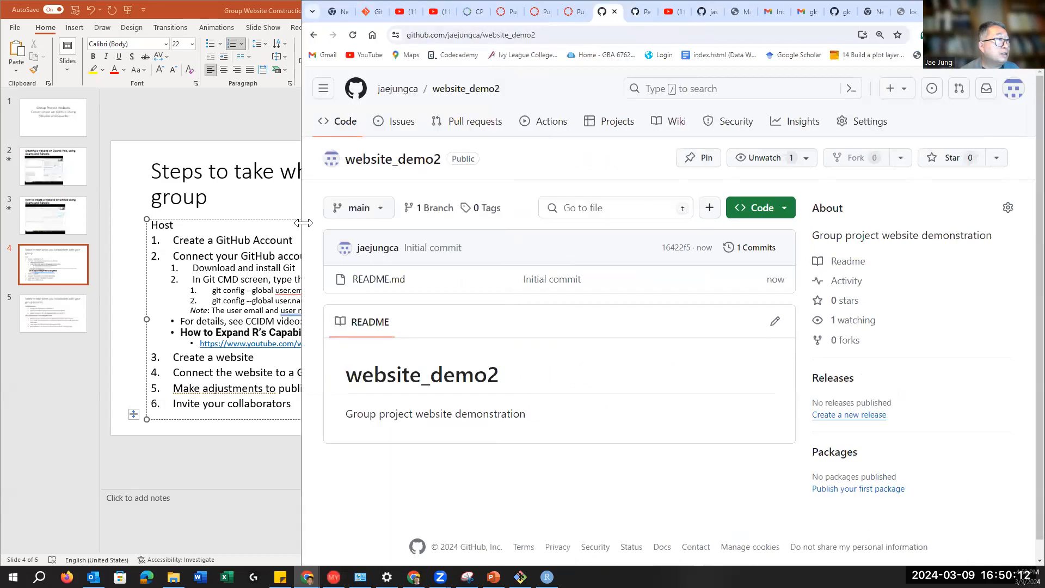
{"action": "left_click", "coordinate": [371, 282]}
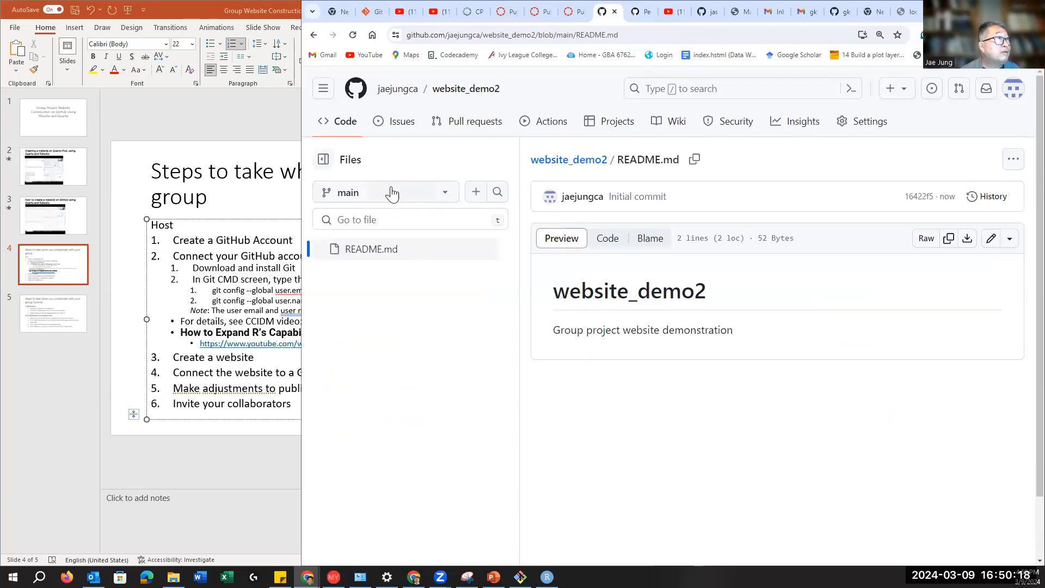
{"action": "left_click", "coordinate": [584, 165]}
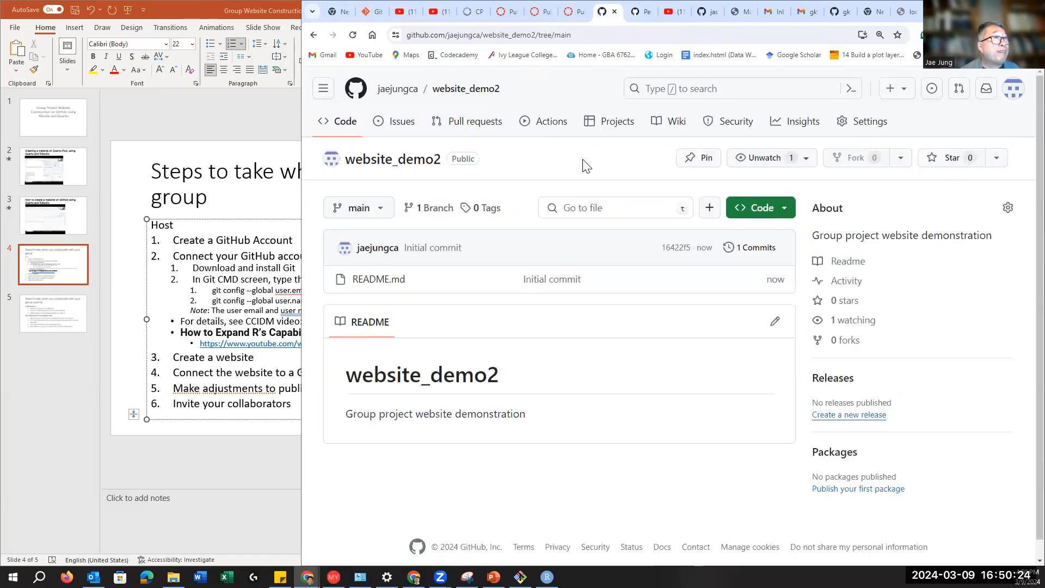
{"action": "left_click", "coordinate": [760, 212]}
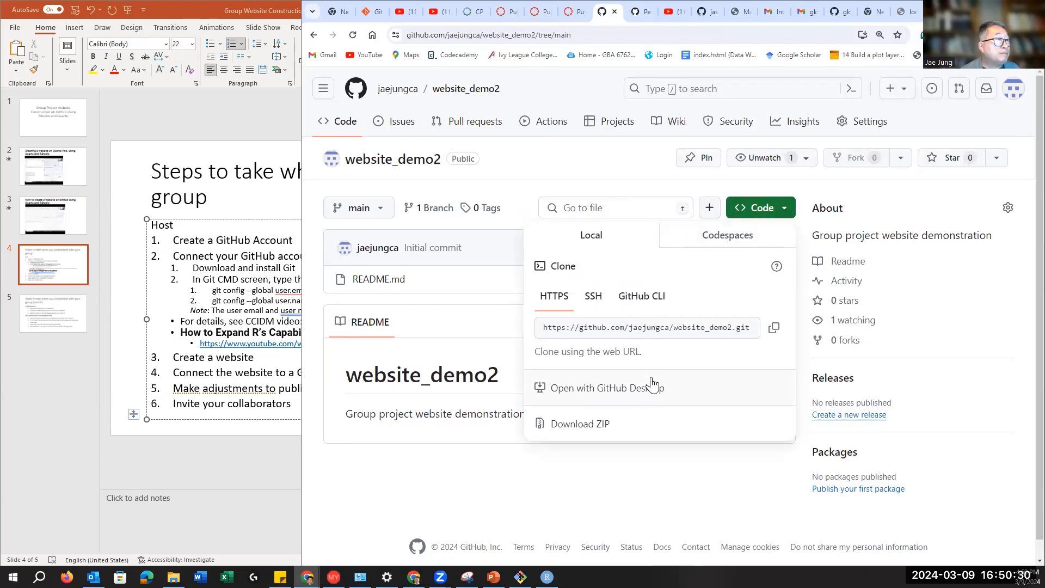
Step: Dismiss the Code dropdown to return to website_demo2's main page
{"action": "left_click", "coordinate": [410, 479]}
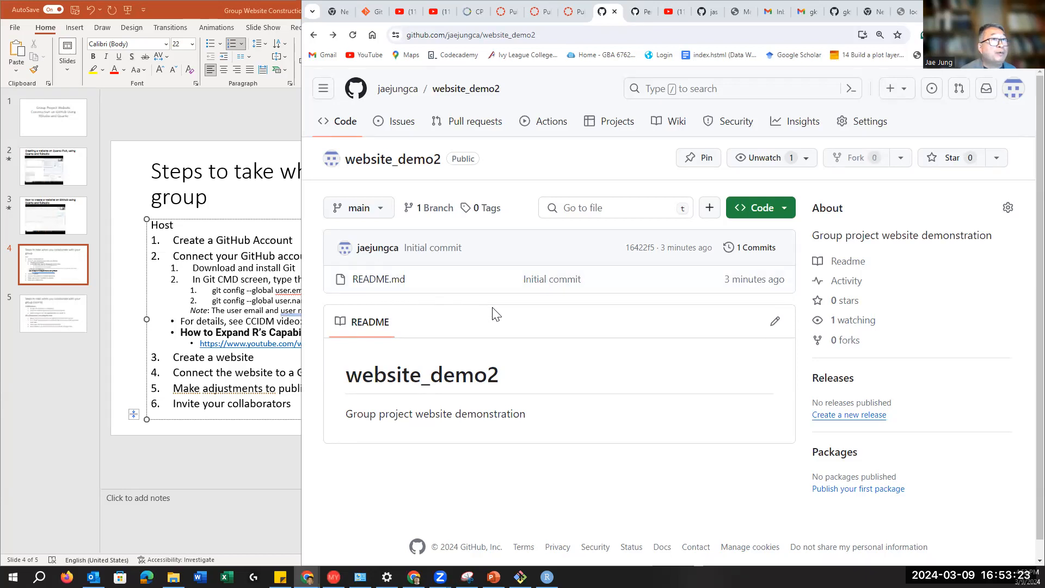
Step: In website_demo2's settings, start Delete this repository and accept the warnings
{"action": "left_click", "coordinate": [857, 124]}
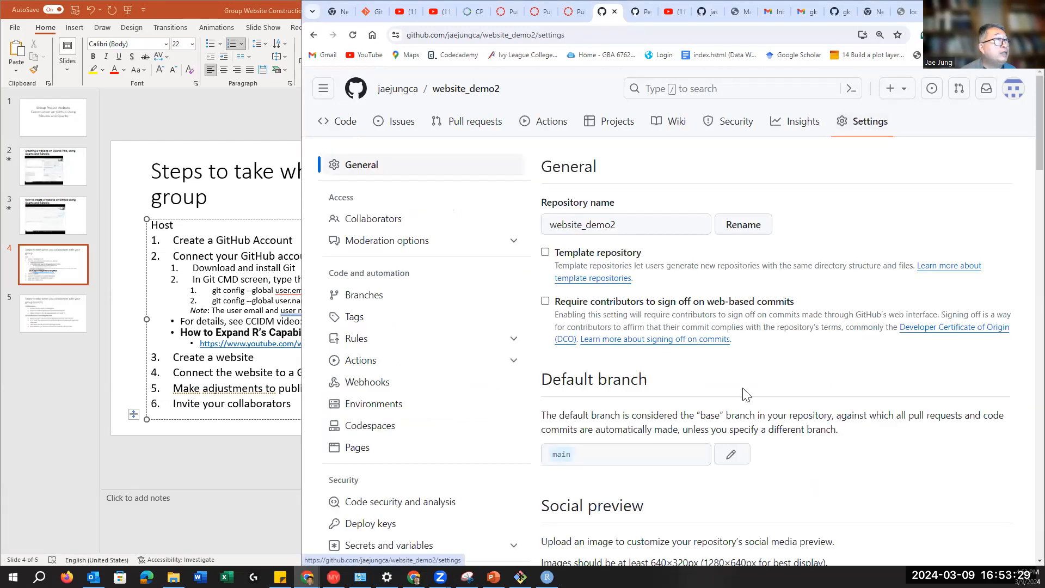
{"action": "scroll", "coordinate": [747, 392], "scroll_direction": "down", "scroll_amount": 4}
{"action": "scroll", "coordinate": [748, 392], "scroll_direction": "down", "scroll_amount": 15}
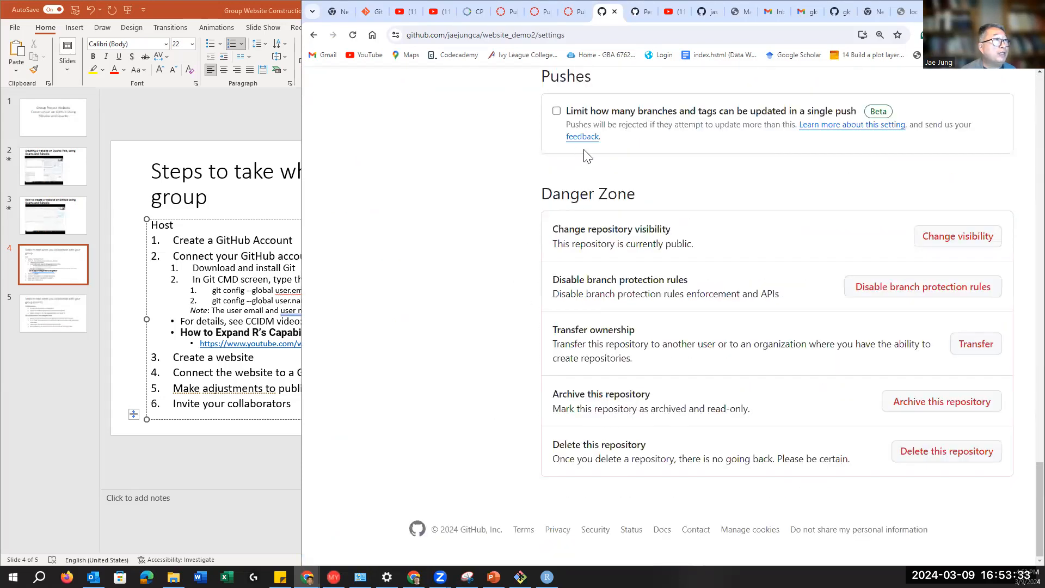
{"action": "left_click", "coordinate": [956, 458]}
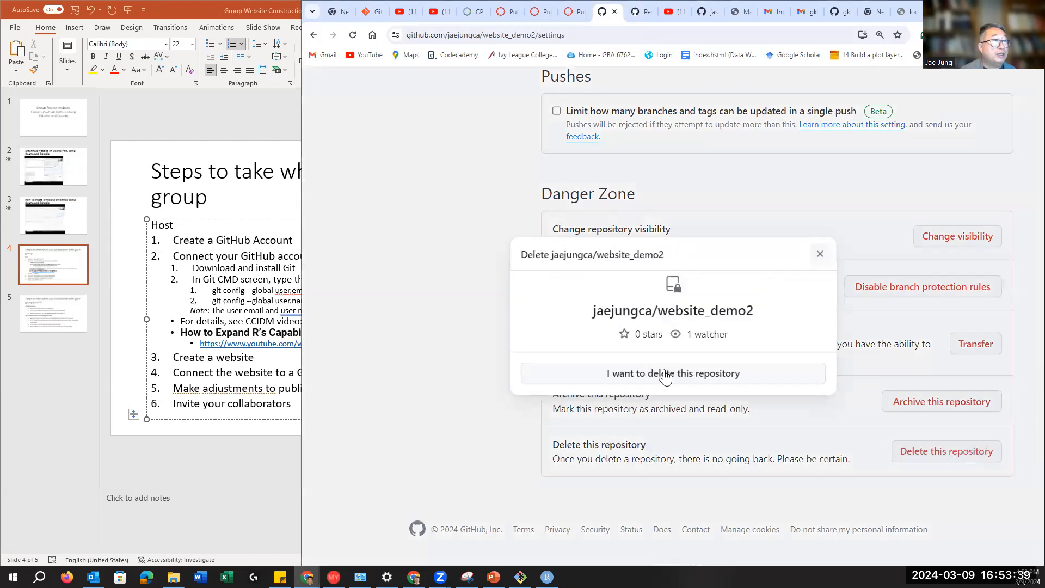
{"action": "left_click", "coordinate": [633, 377]}
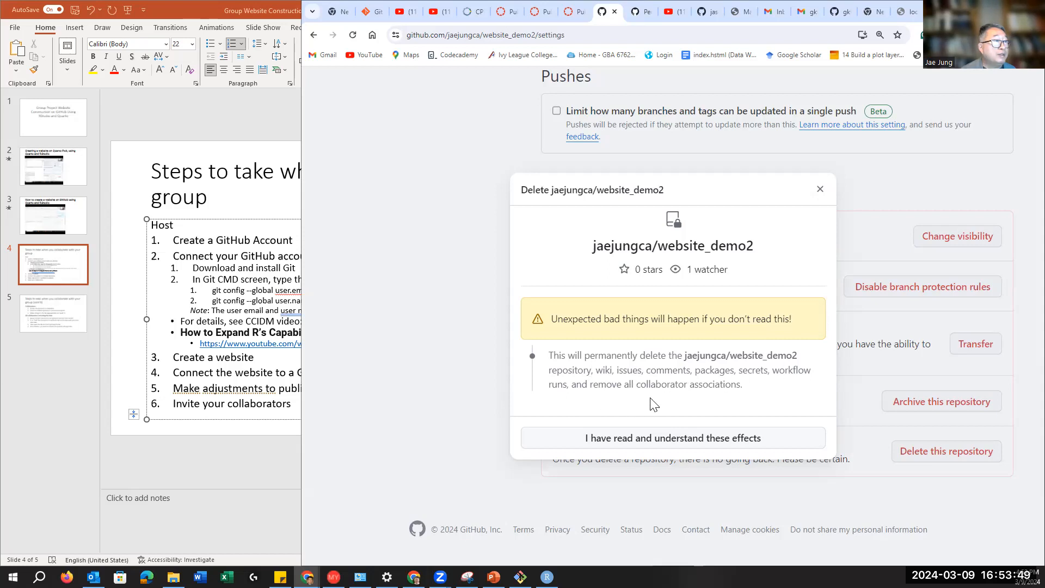
{"action": "left_click", "coordinate": [647, 445]}
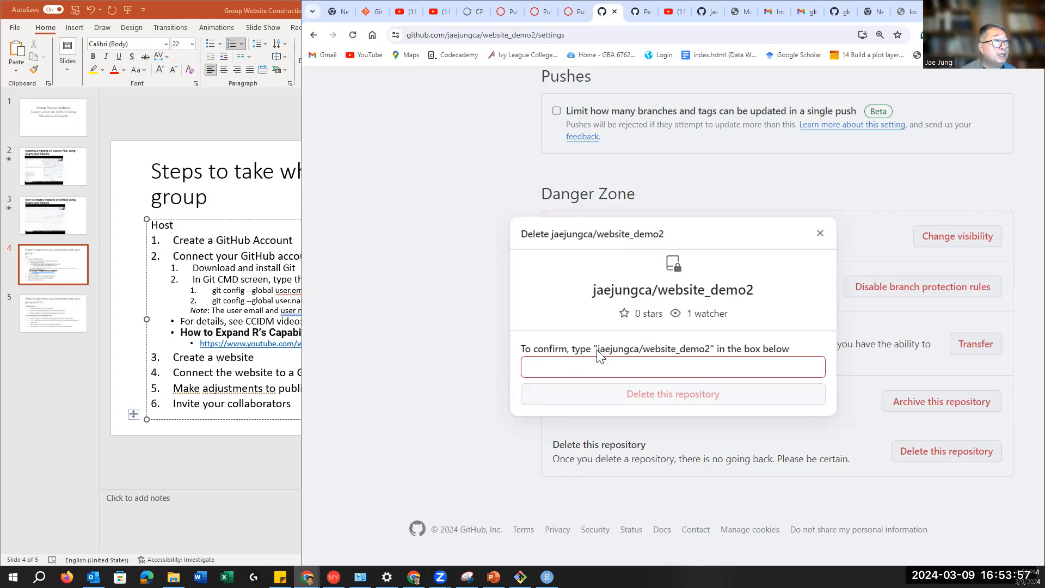
Step: Confirm with the pasted full repository name and the saved account password
{"action": "left_click_drag", "start_coordinate": [598, 350], "coordinate": [713, 351]}
{"action": "key", "text": "ctrl+c"}
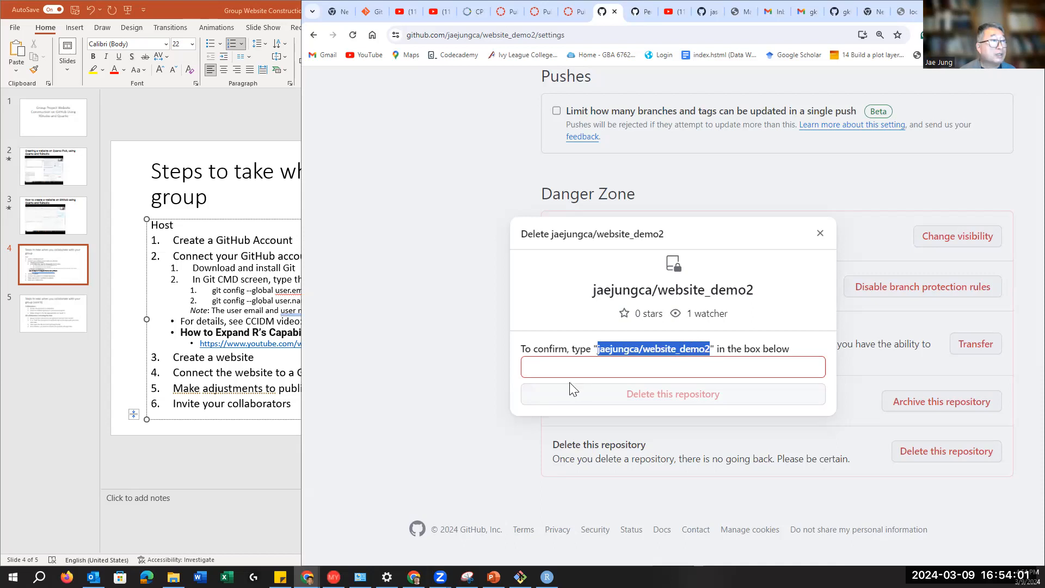
{"action": "left_click", "coordinate": [575, 369]}
{"action": "key", "text": "ctrl+v"}
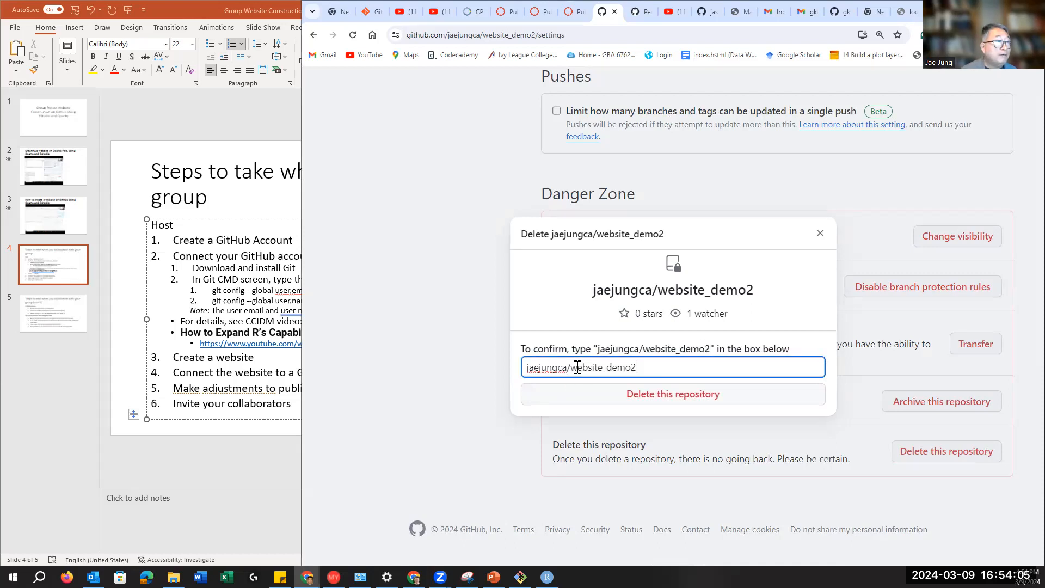
{"action": "key", "text": "Return"}
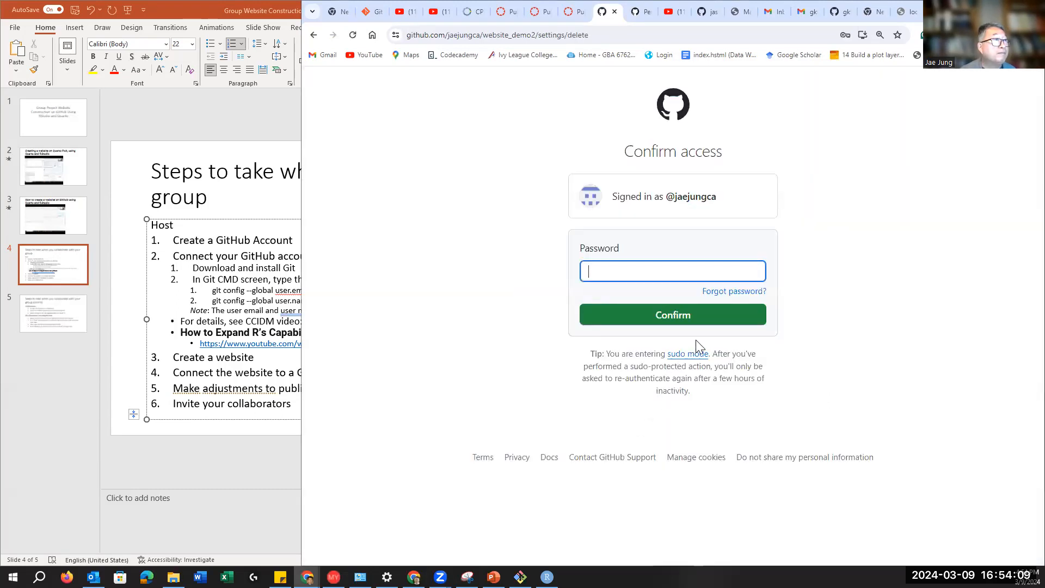
{"action": "left_click", "coordinate": [623, 273]}
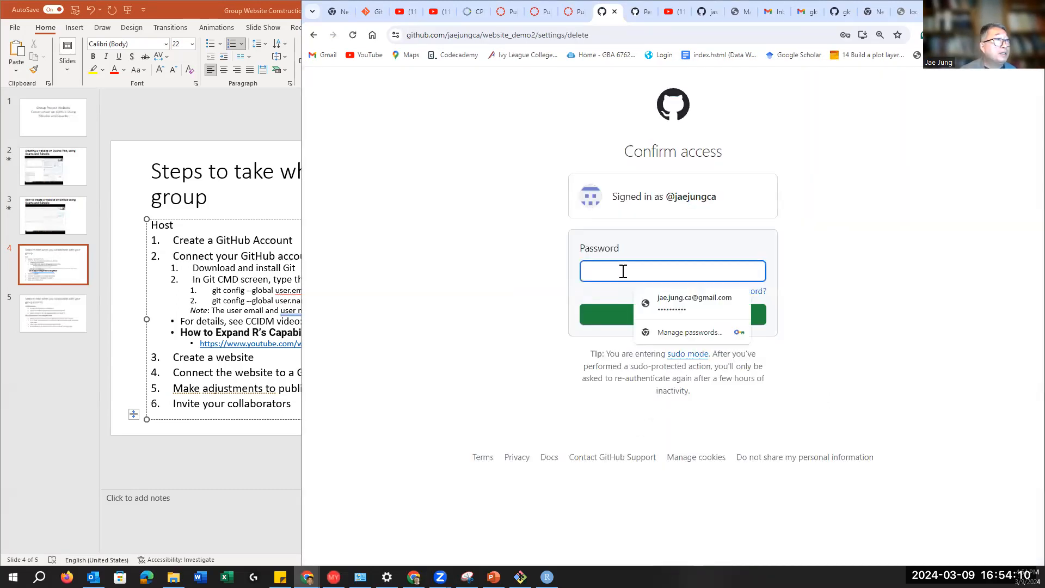
{"action": "left_click", "coordinate": [679, 300]}
{"action": "left_click", "coordinate": [661, 321]}
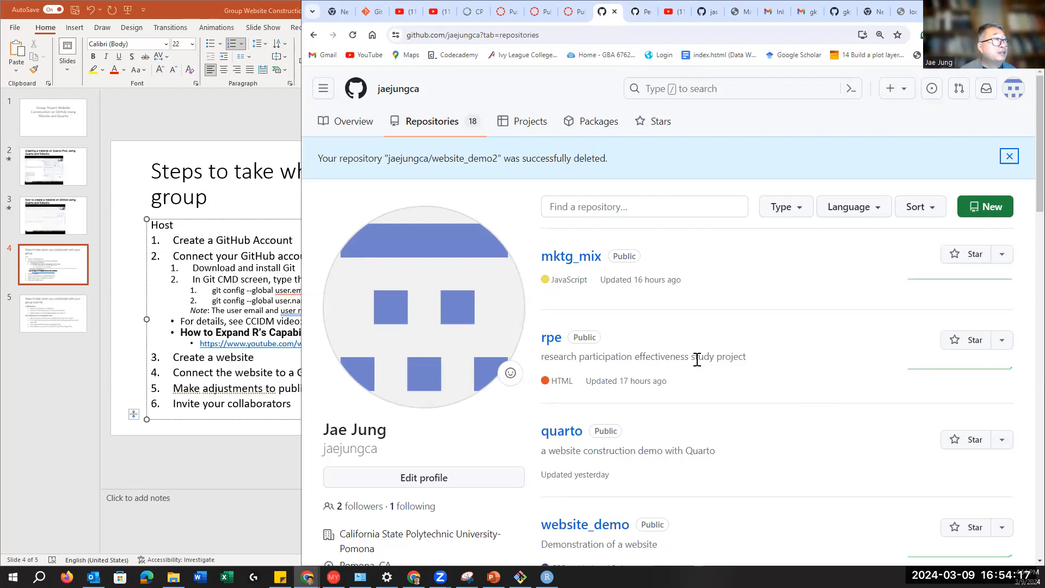
Step: Create a new public repository named website_demo2 with no README or description
{"action": "left_click", "coordinate": [992, 217]}
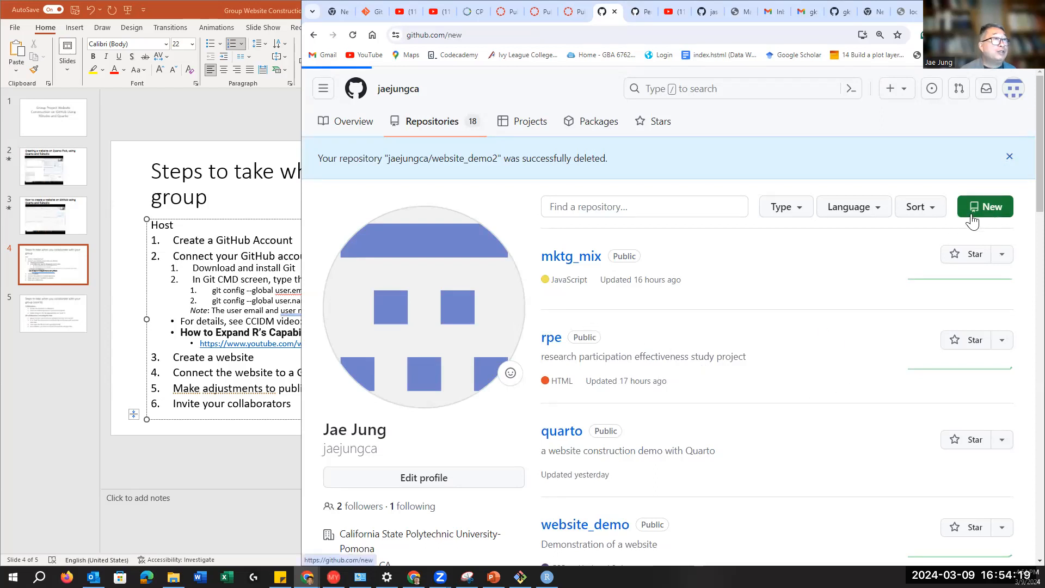
{"action": "left_click", "coordinate": [573, 260]}
{"action": "type", "text": "website_"}
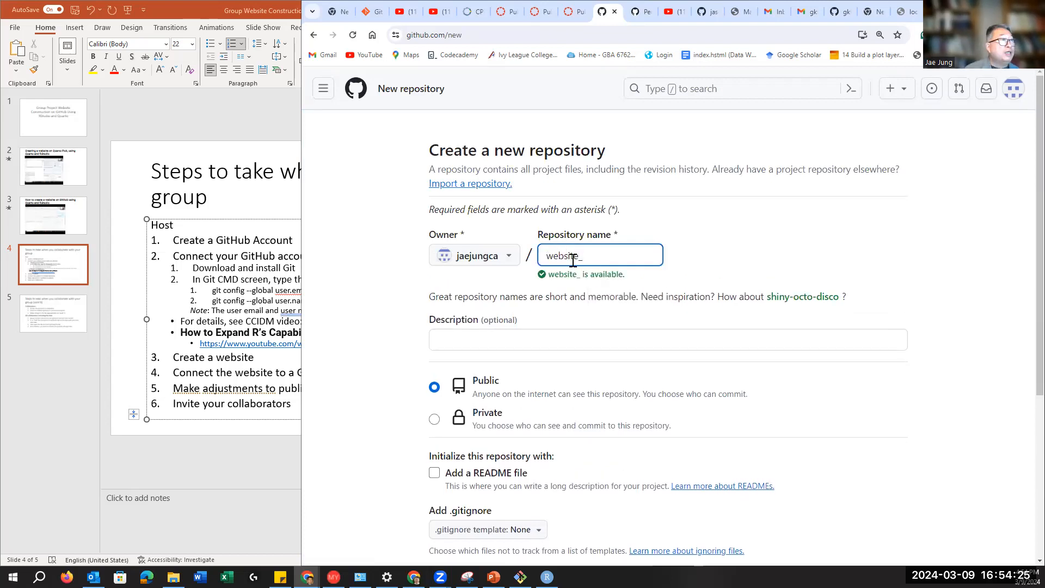
{"action": "type", "text": "demo2"}
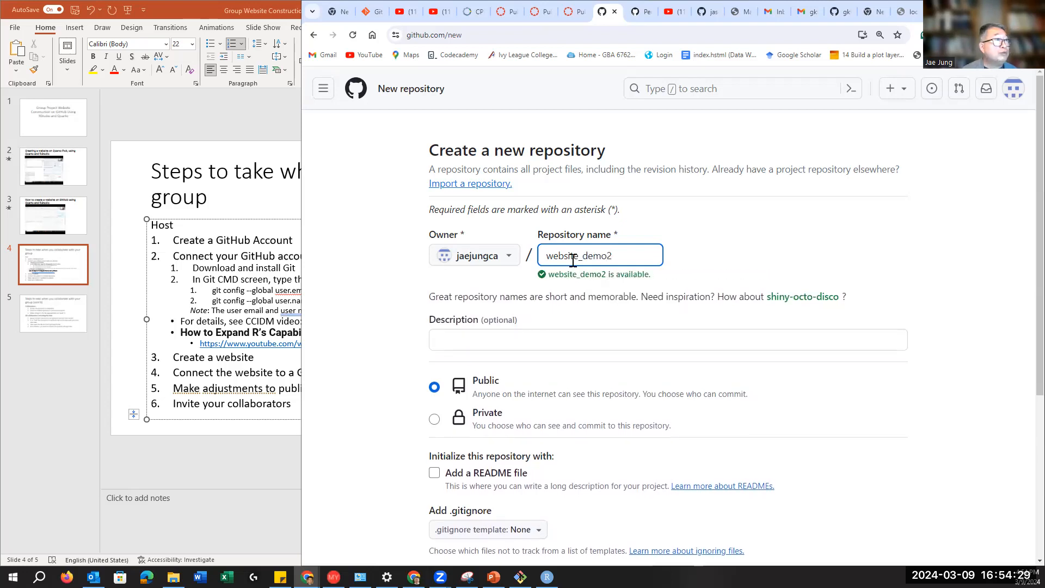
{"action": "left_click", "coordinate": [765, 249]}
{"action": "scroll", "coordinate": [765, 249], "scroll_direction": "down", "scroll_amount": 4}
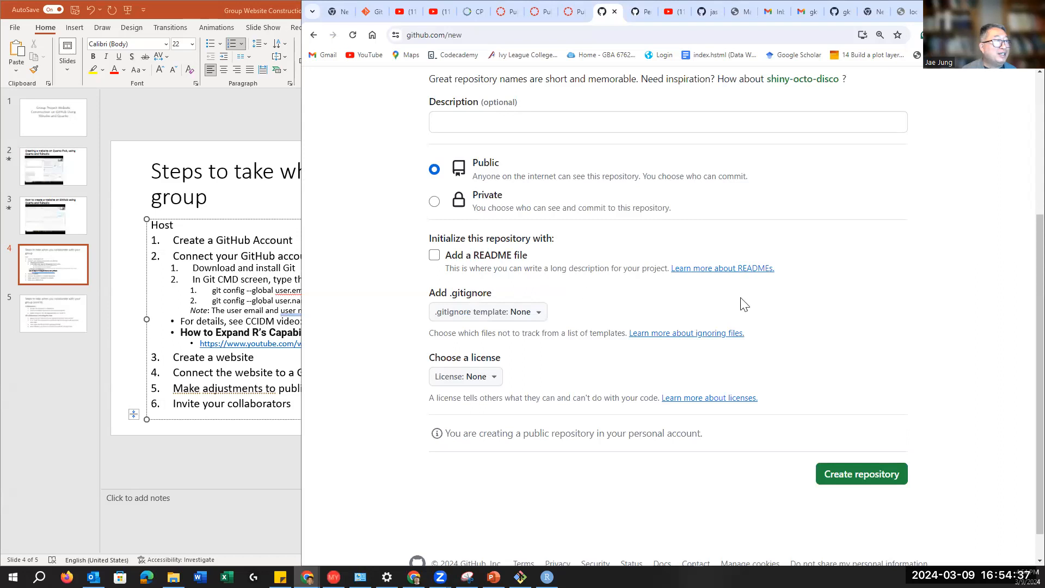
{"action": "left_click", "coordinate": [865, 473]}
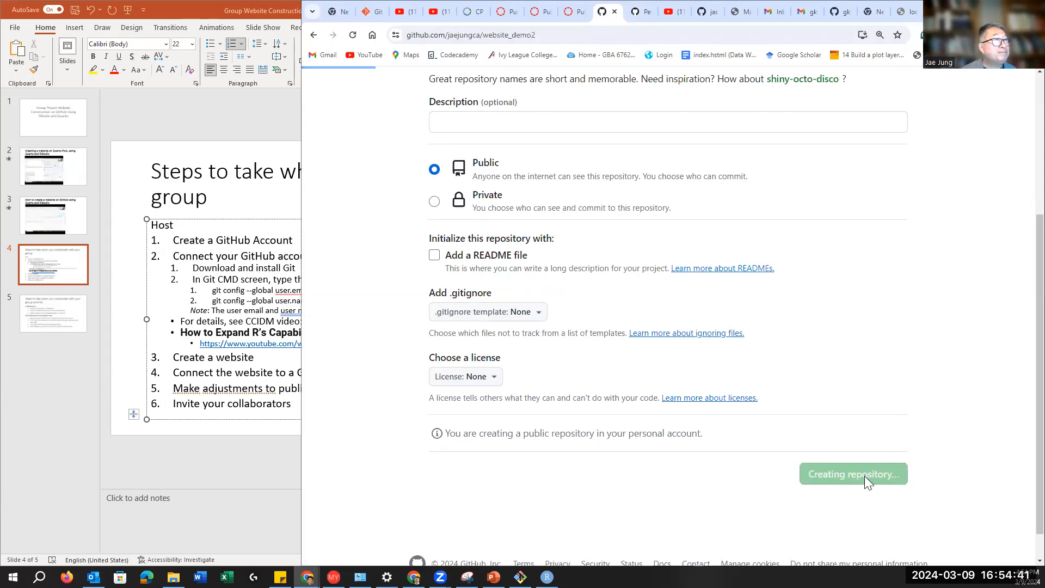
Step: Select the remote URL and review the push-an-existing-repository commands on Quick setup
{"action": "scroll", "coordinate": [743, 423], "scroll_direction": "down", "scroll_amount": 5}
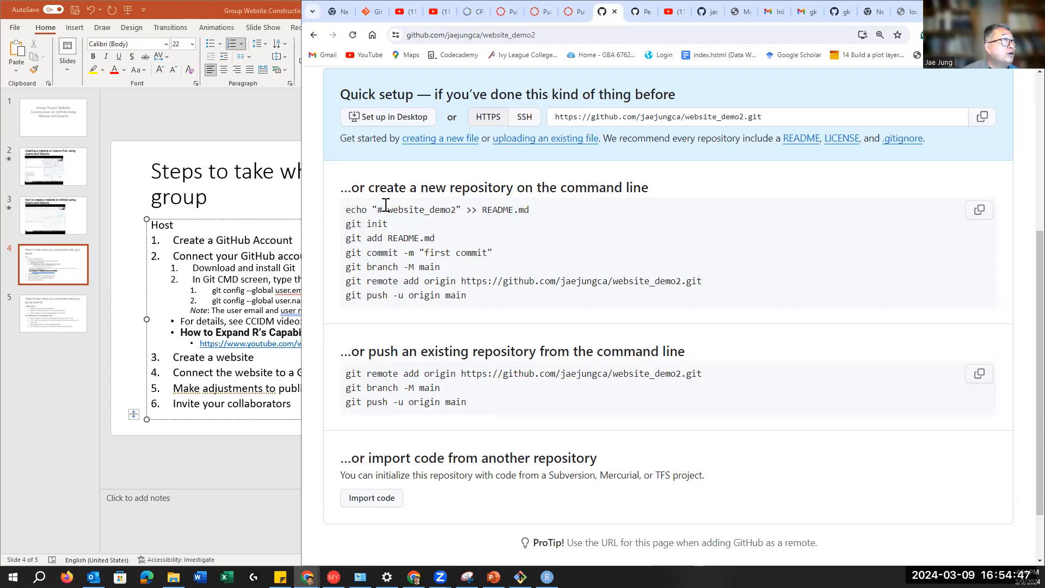
{"action": "scroll", "coordinate": [386, 204], "scroll_direction": "up", "scroll_amount": 2}
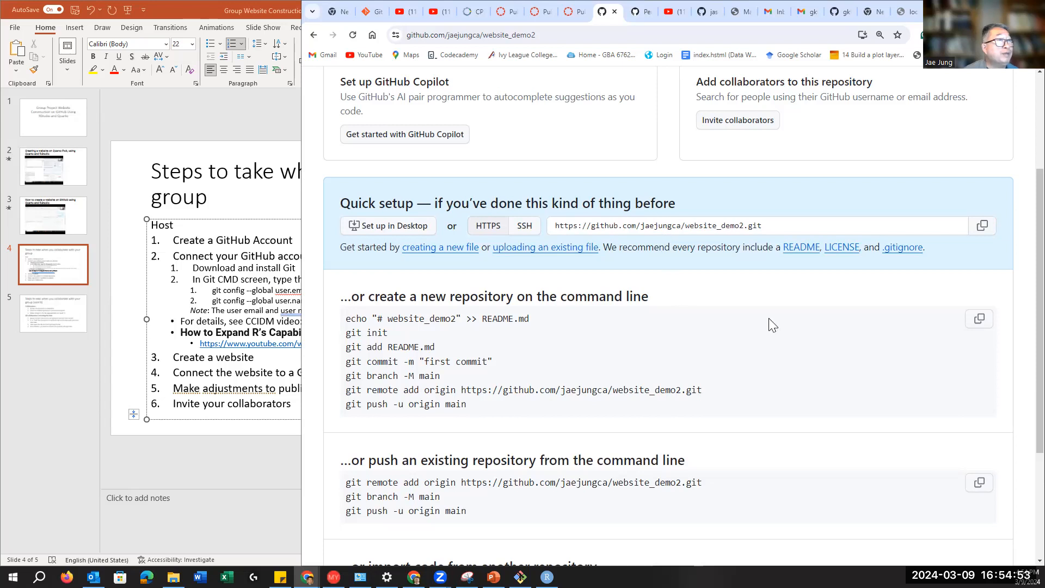
{"action": "scroll", "coordinate": [697, 393], "scroll_direction": "down", "scroll_amount": 2}
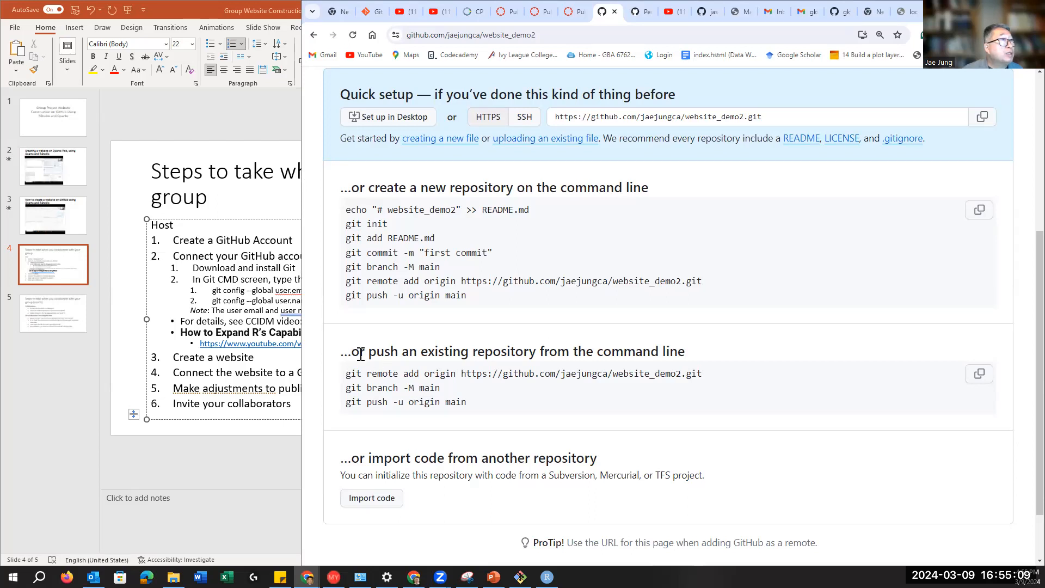
{"action": "left_click", "coordinate": [782, 118]}
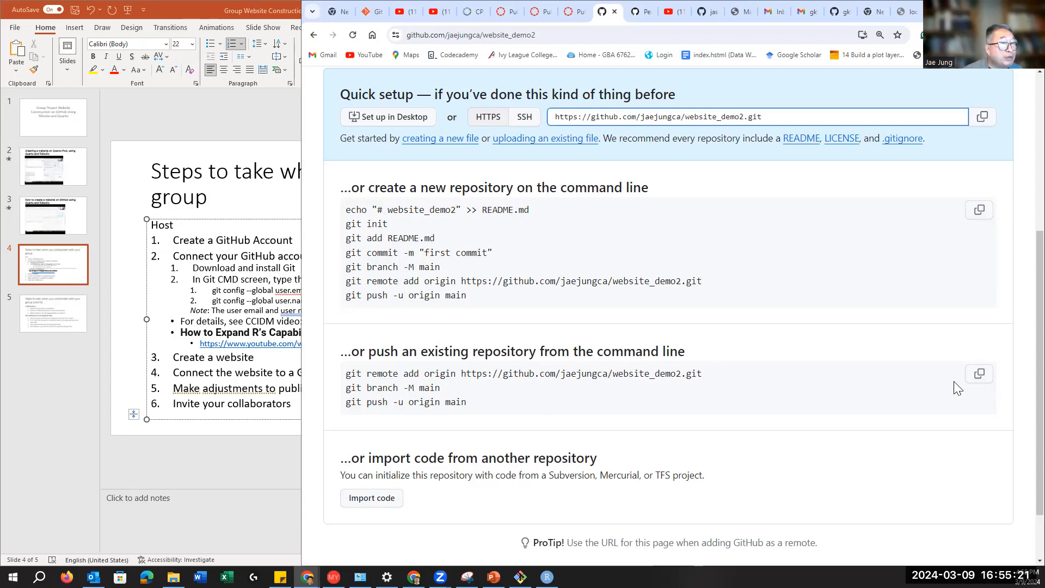
{"action": "left_click", "coordinate": [838, 391]}
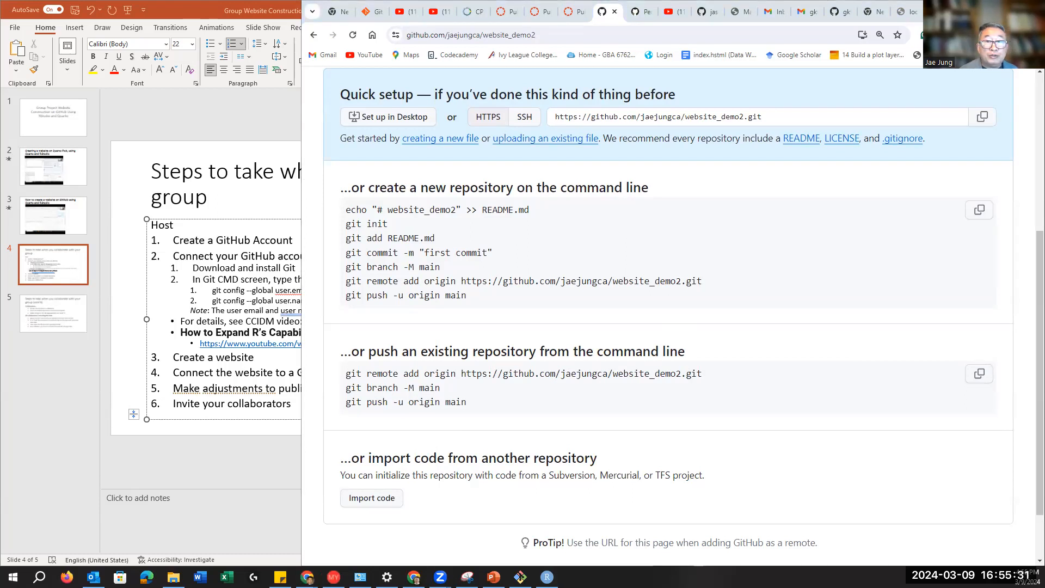
Step: Bring up website_demo2's version control settings via Tools > Version Control > Project Setup
{"action": "left_click", "coordinate": [546, 577]}
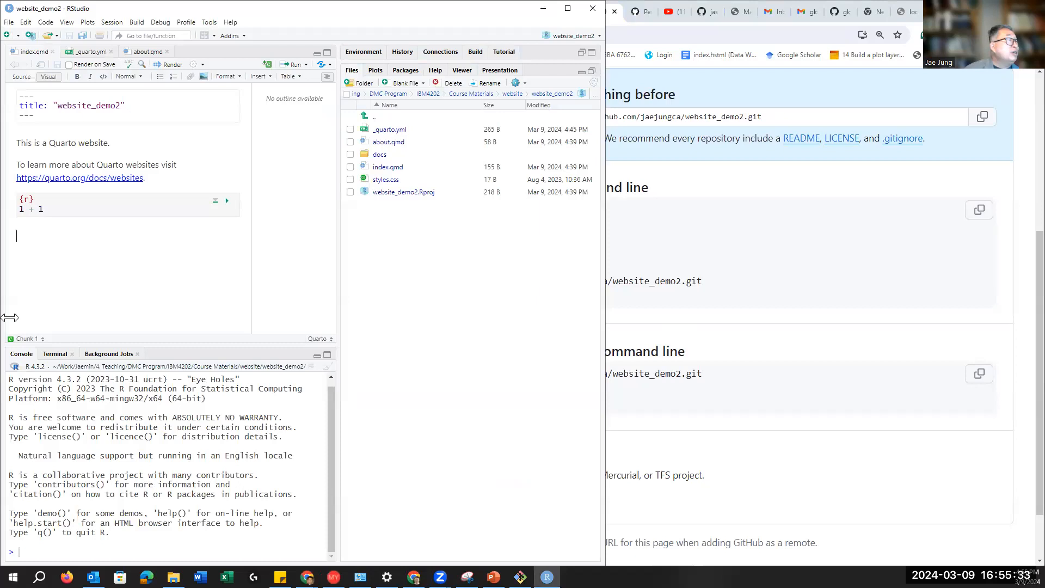
{"action": "left_click", "coordinate": [129, 251]}
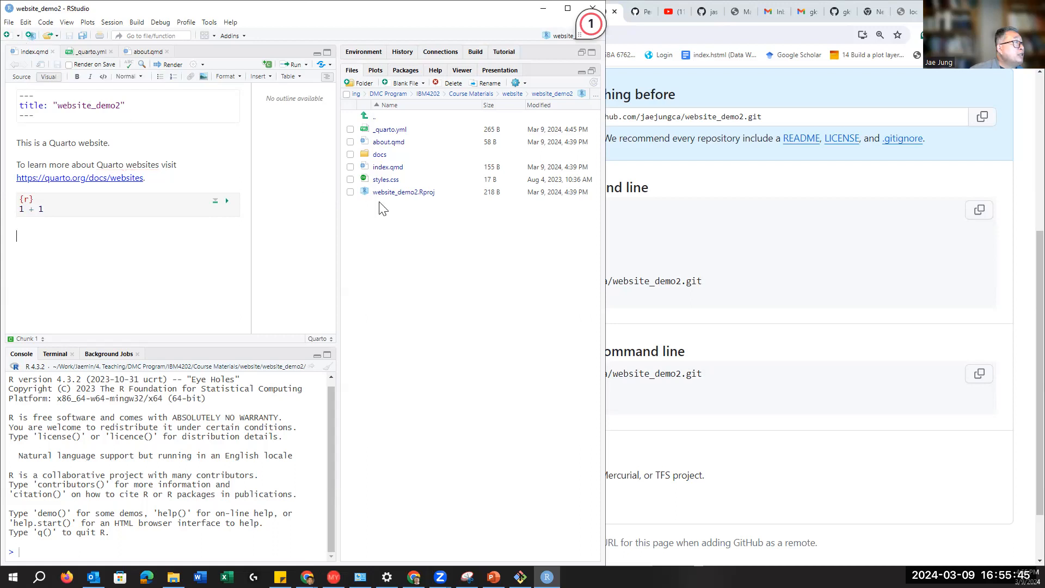
{"action": "left_click", "coordinate": [9, 23]}
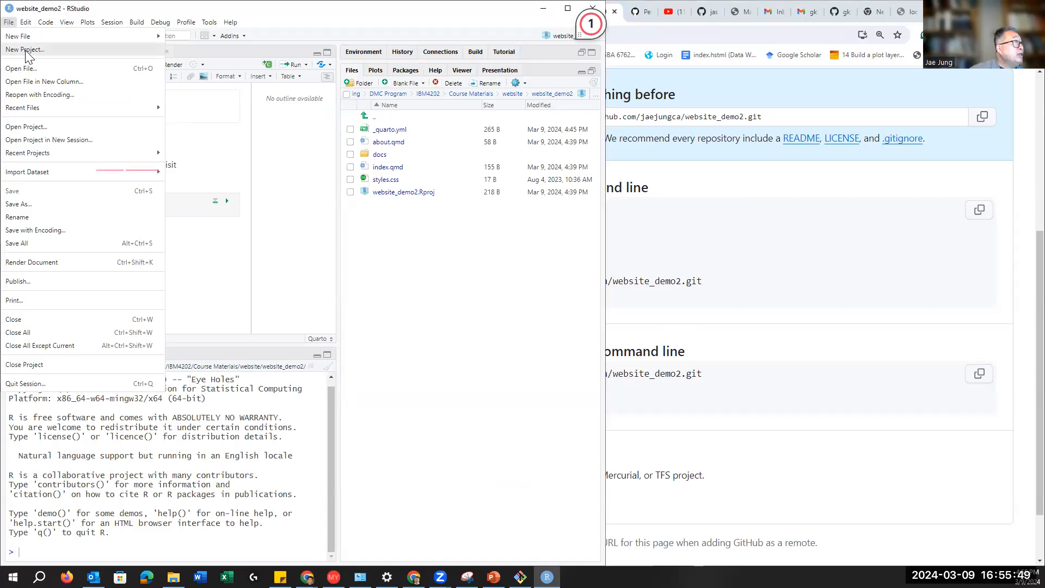
{"action": "left_click", "coordinate": [310, 220]}
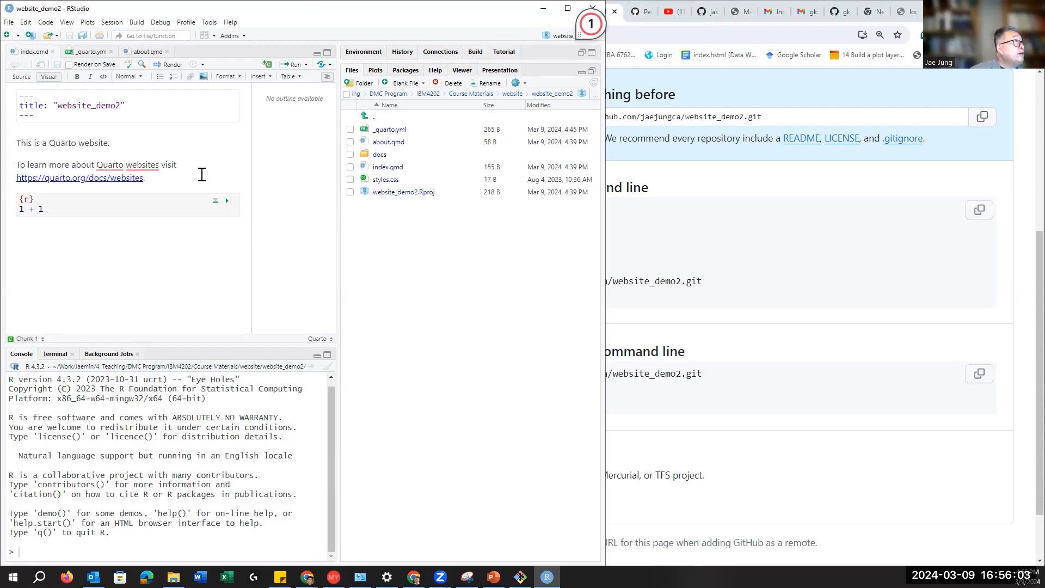
{"action": "left_click", "coordinate": [209, 23]}
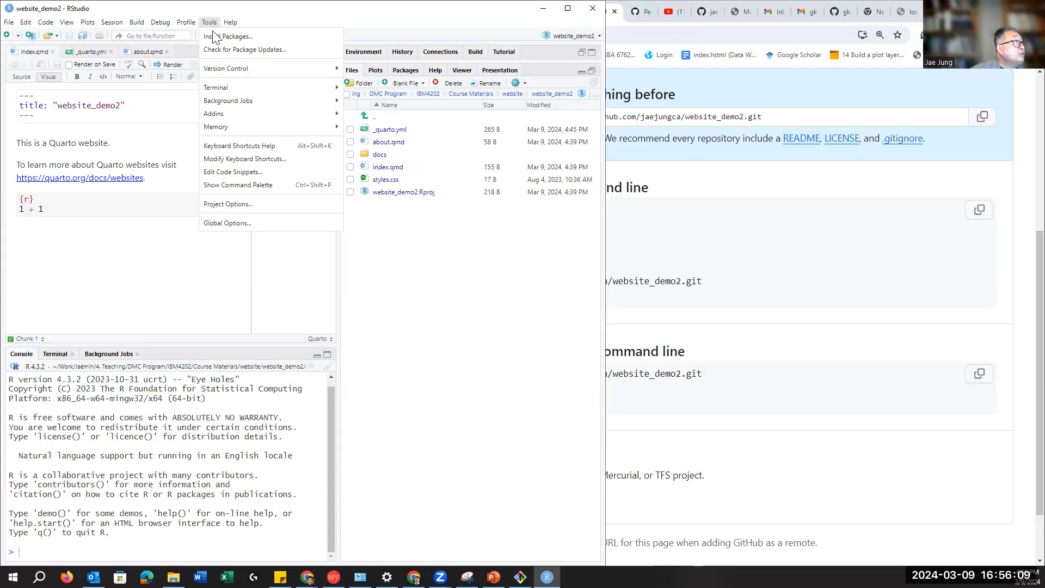
{"action": "mouse_move", "coordinate": [229, 70]}
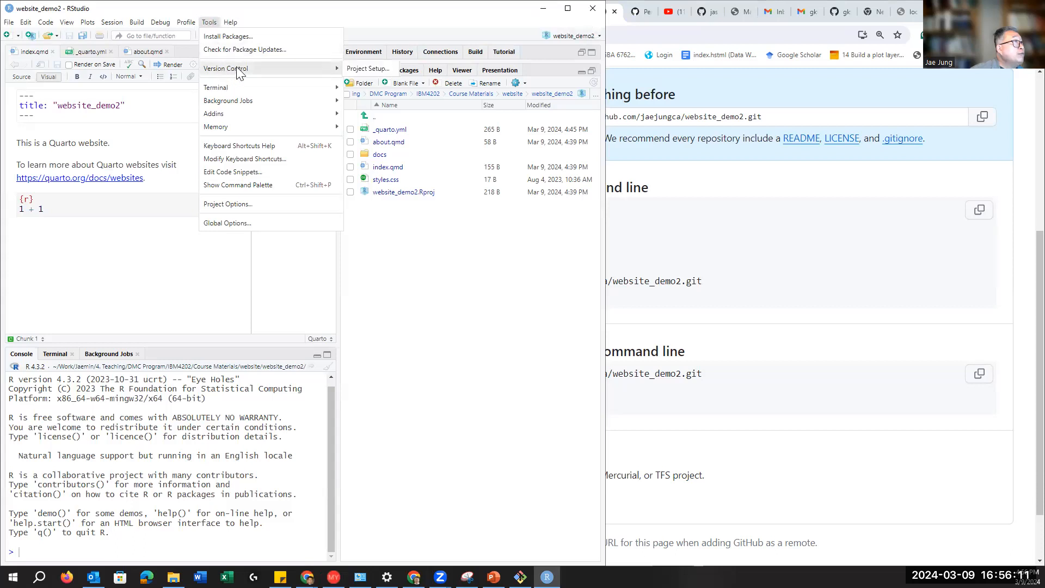
{"action": "left_click", "coordinate": [364, 70]}
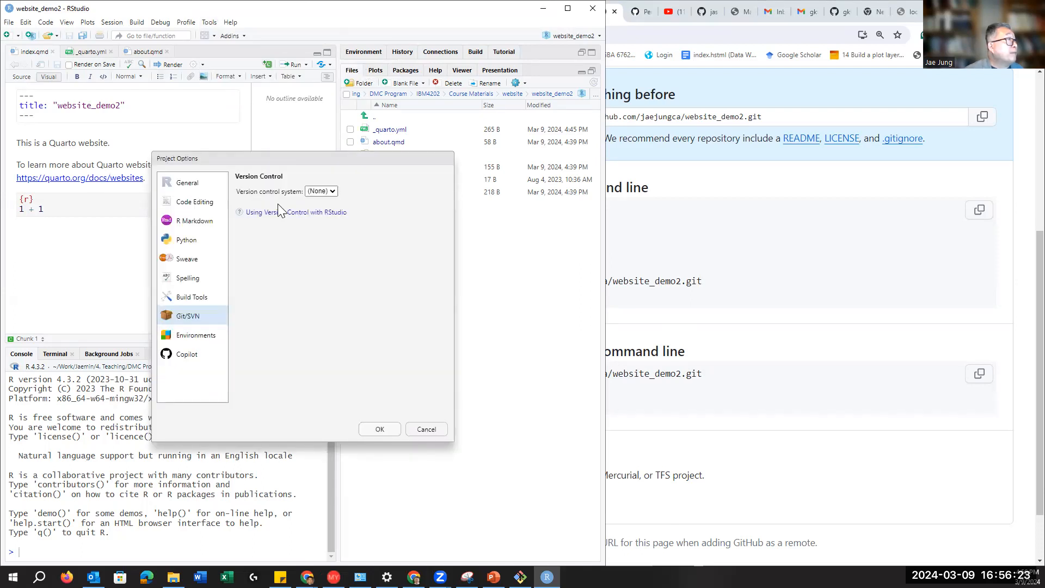
Step: Set Git as the version control system, initialize the repository, and restart RStudio
{"action": "left_click", "coordinate": [320, 191]}
{"action": "left_click", "coordinate": [311, 208]}
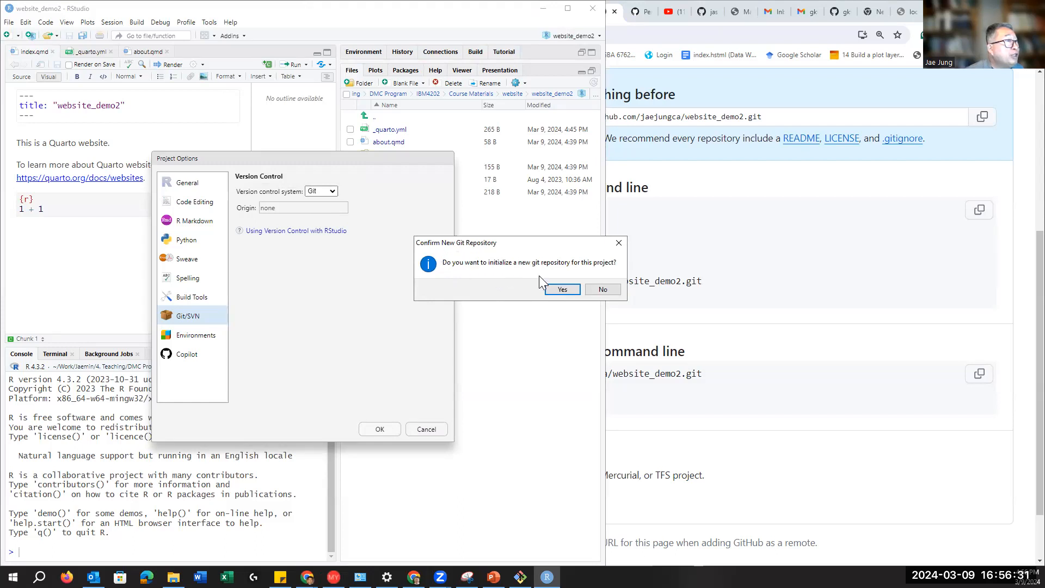
{"action": "left_click", "coordinate": [564, 290]}
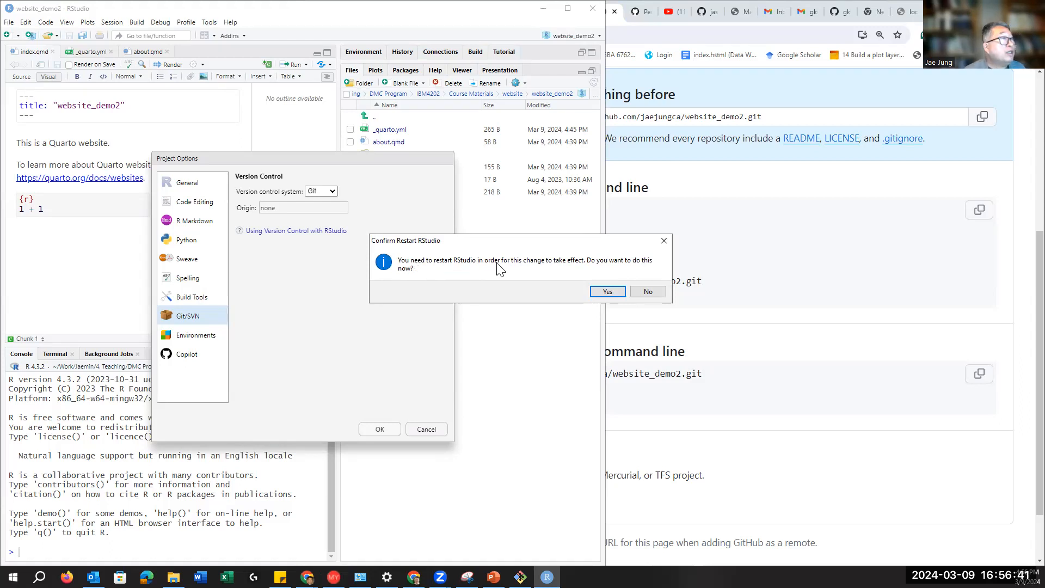
{"action": "left_click", "coordinate": [612, 292]}
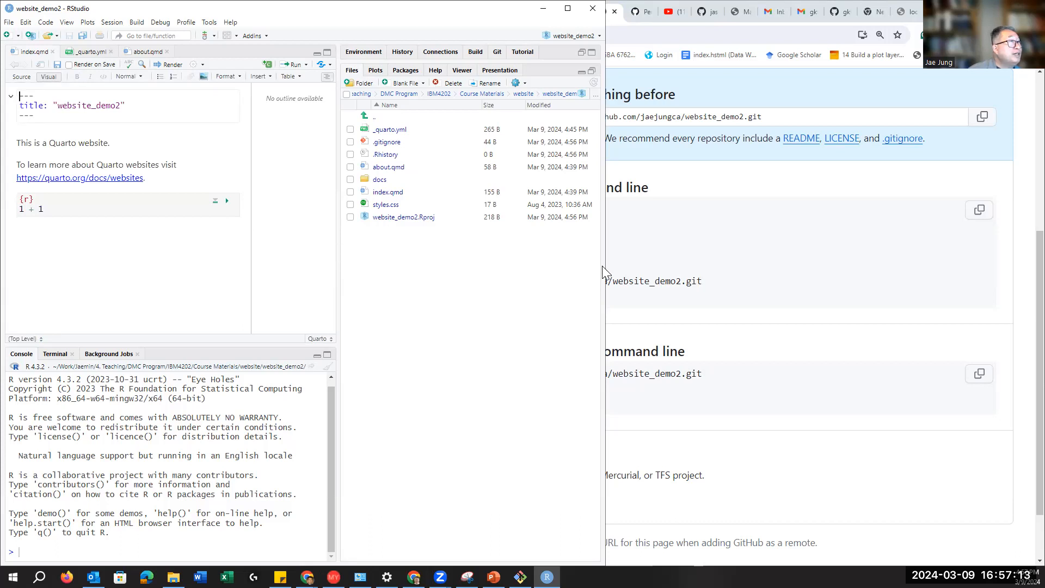
Step: Widen the RStudio window and show the Git pane listing the untracked project files
{"action": "left_click_drag", "start_coordinate": [605, 265], "coordinate": [632, 265]}
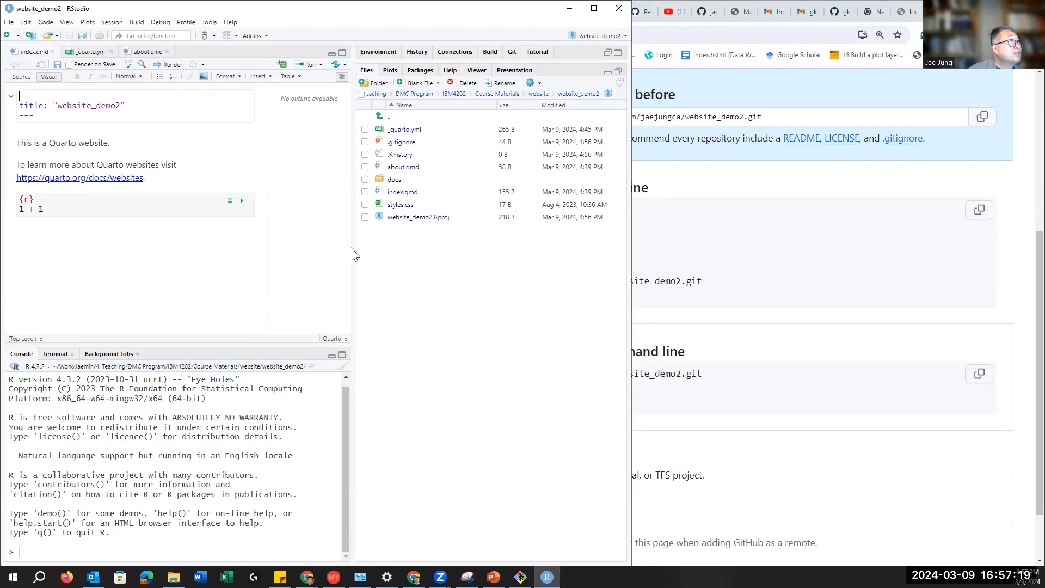
{"action": "left_click", "coordinate": [512, 53]}
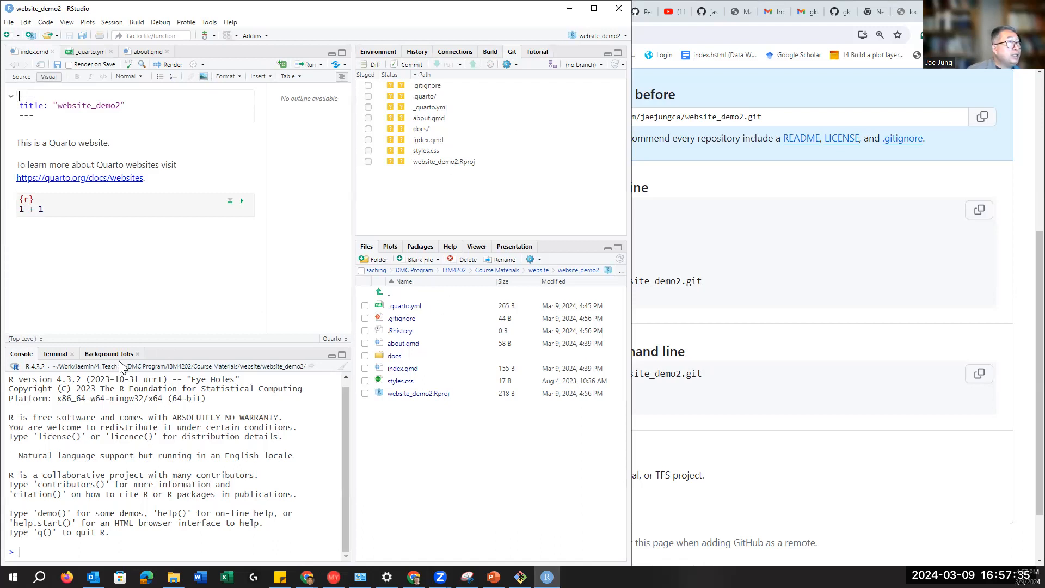
{"action": "left_click", "coordinate": [838, 252]}
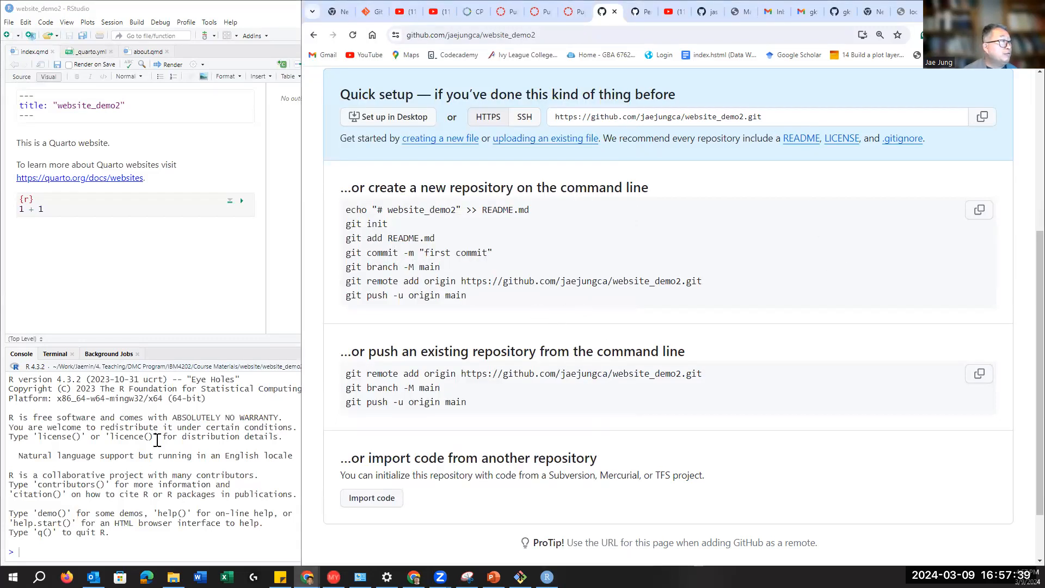
{"action": "left_click", "coordinate": [63, 376]}
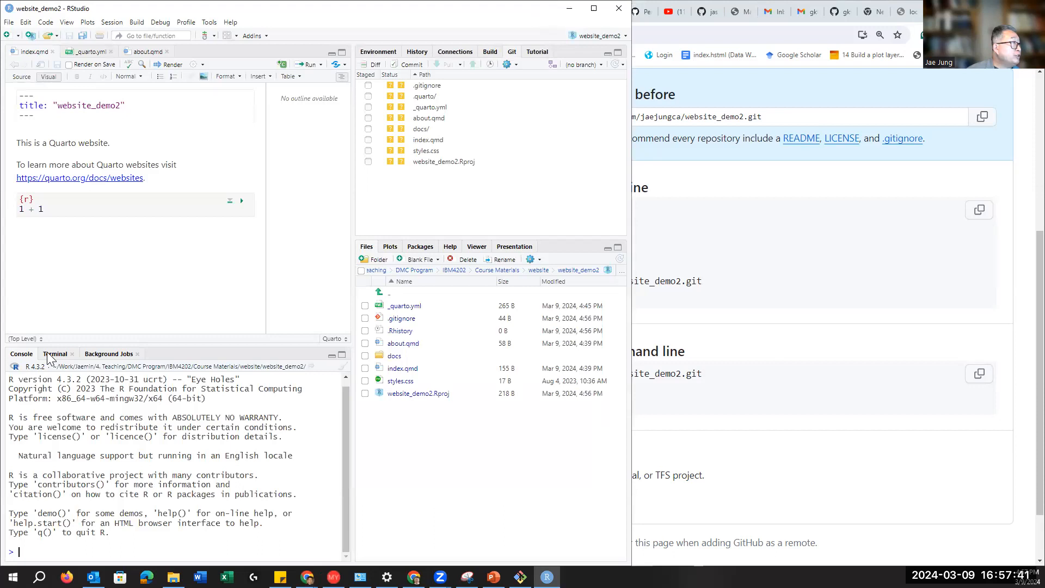
Step: Open a terminal in the website_demo2 folder, checking GitHub's setup commands alongside
{"action": "left_click", "coordinate": [48, 355]}
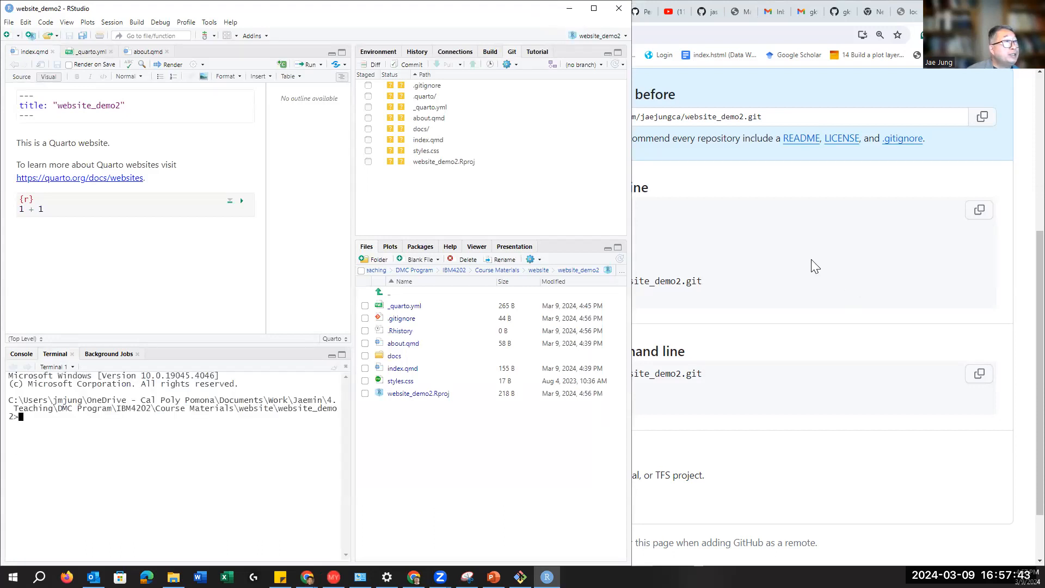
{"action": "left_click", "coordinate": [816, 266]}
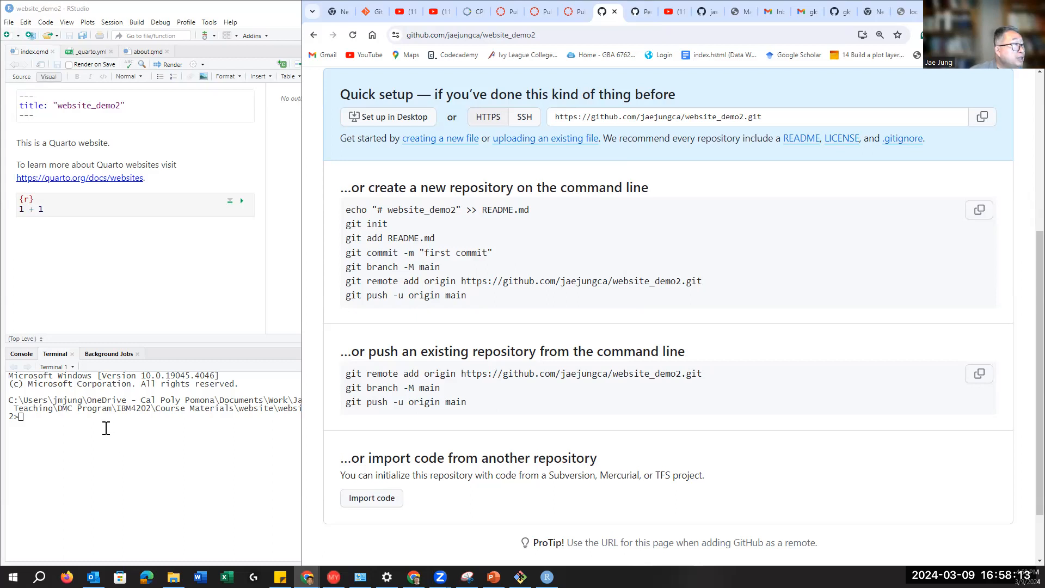
{"action": "left_click", "coordinate": [63, 421]}
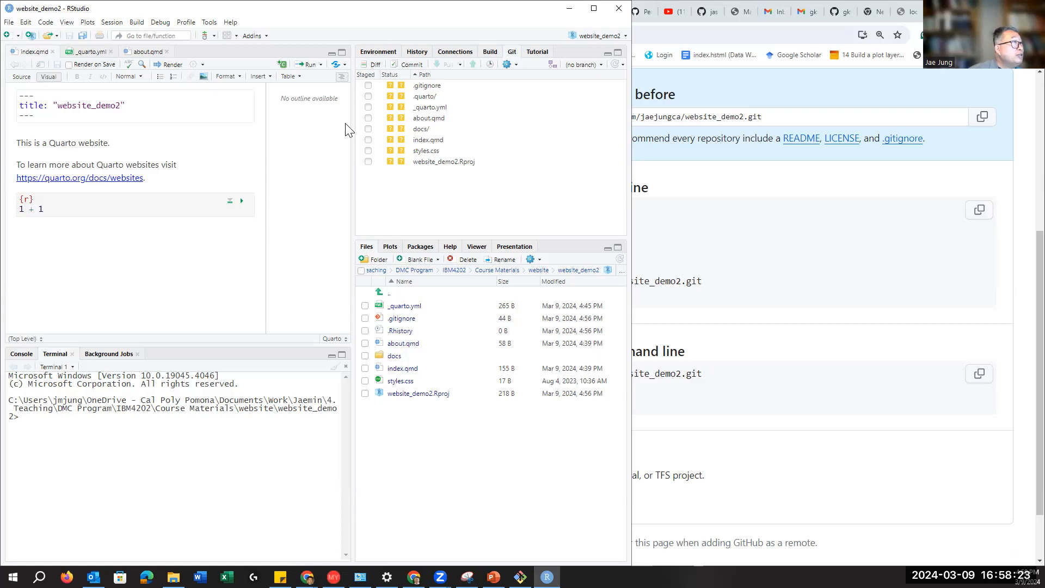
Step: Stage .gitignore, .quarto, _quarto.yml, about.qmd, docs, styles.css, index.qmd and website_demo2.Rproj
{"action": "left_click", "coordinate": [368, 86]}
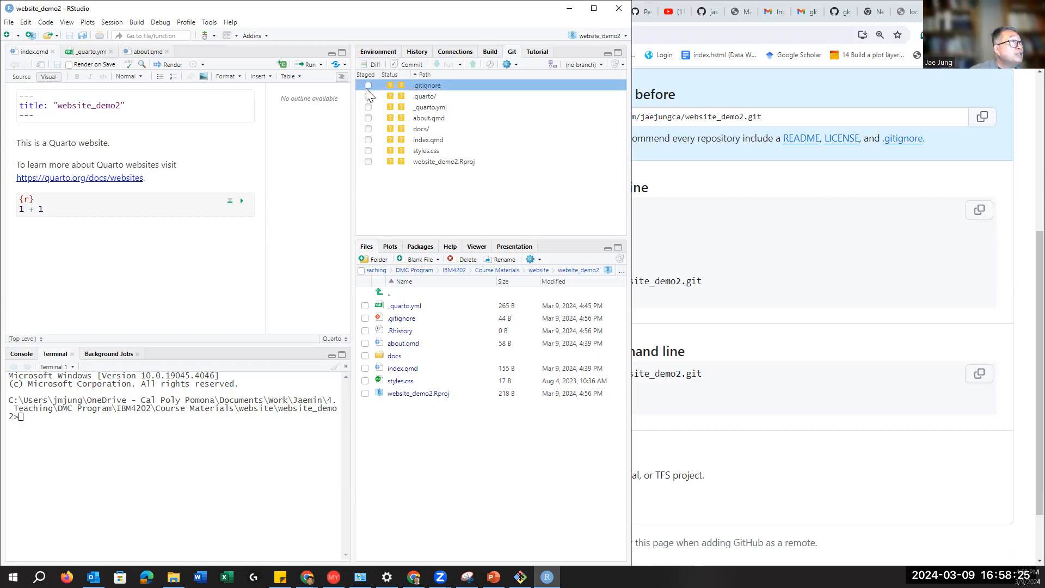
{"action": "left_click", "coordinate": [368, 86]}
{"action": "left_click", "coordinate": [368, 86]}
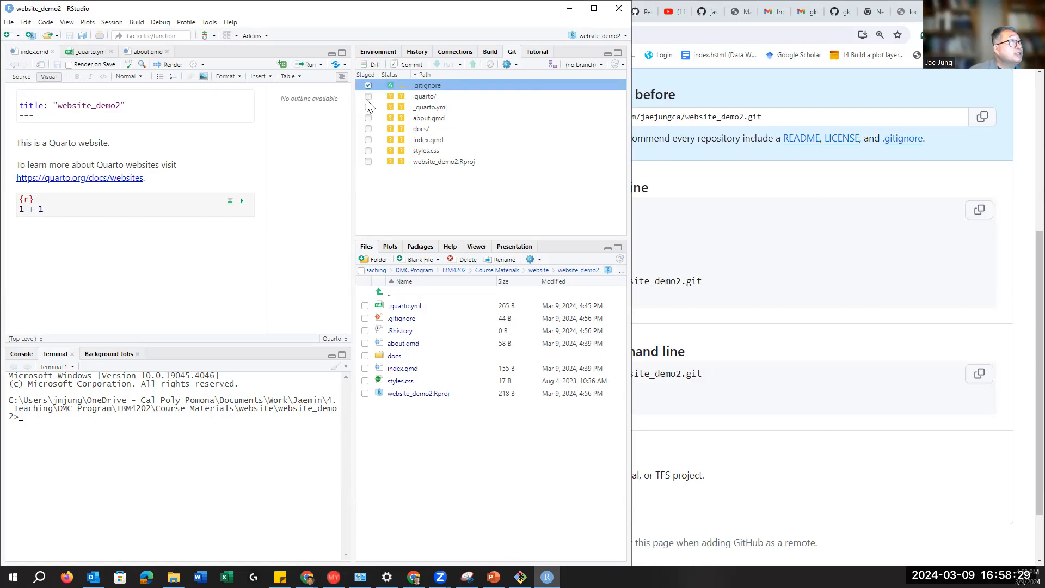
{"action": "left_click", "coordinate": [368, 97]}
{"action": "left_click", "coordinate": [369, 96]}
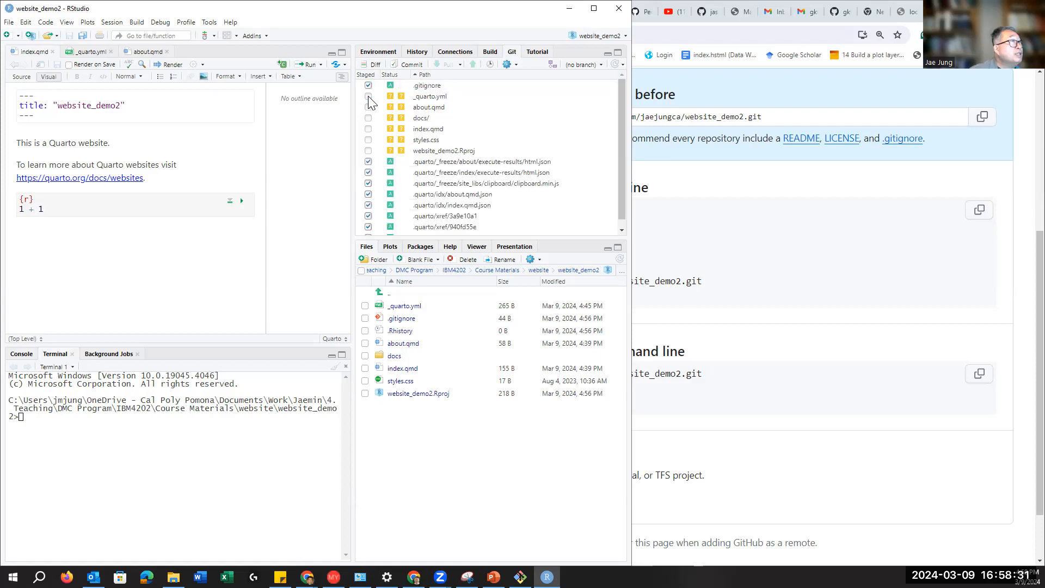
{"action": "left_click", "coordinate": [368, 97]}
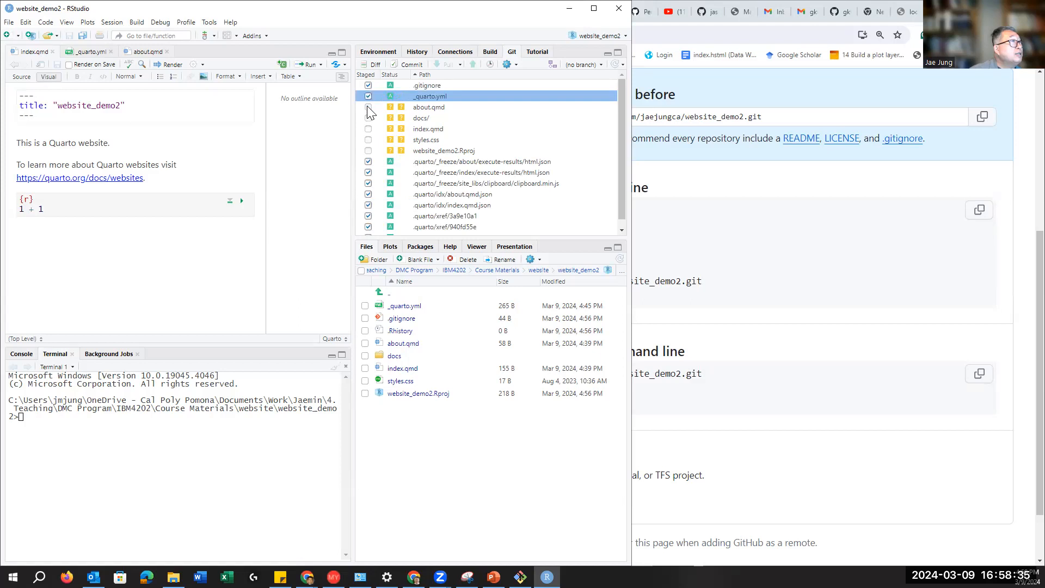
{"action": "left_click", "coordinate": [368, 108]}
{"action": "left_click", "coordinate": [369, 118]}
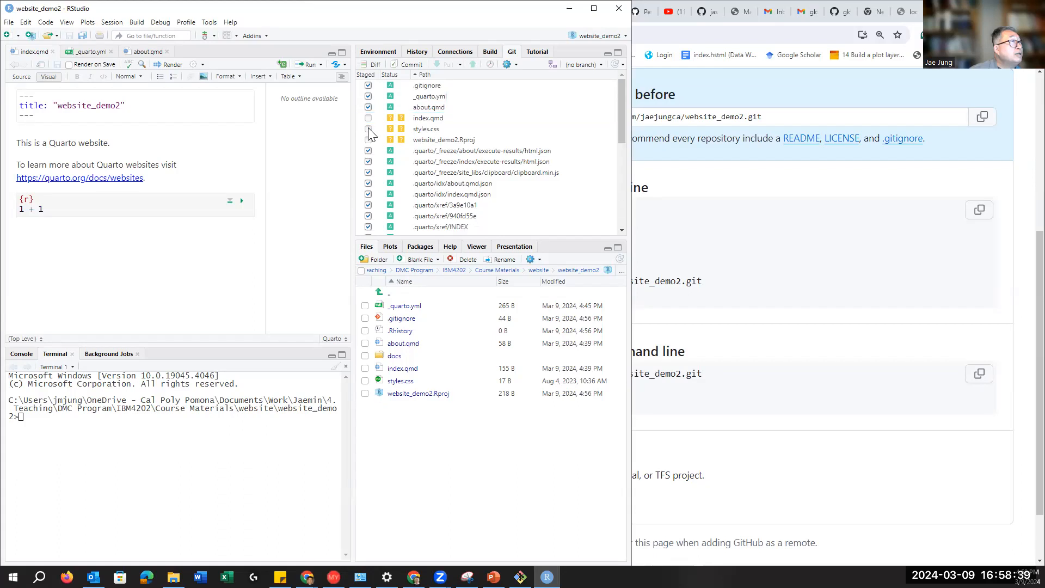
{"action": "left_click", "coordinate": [368, 130]}
{"action": "left_click", "coordinate": [369, 118]}
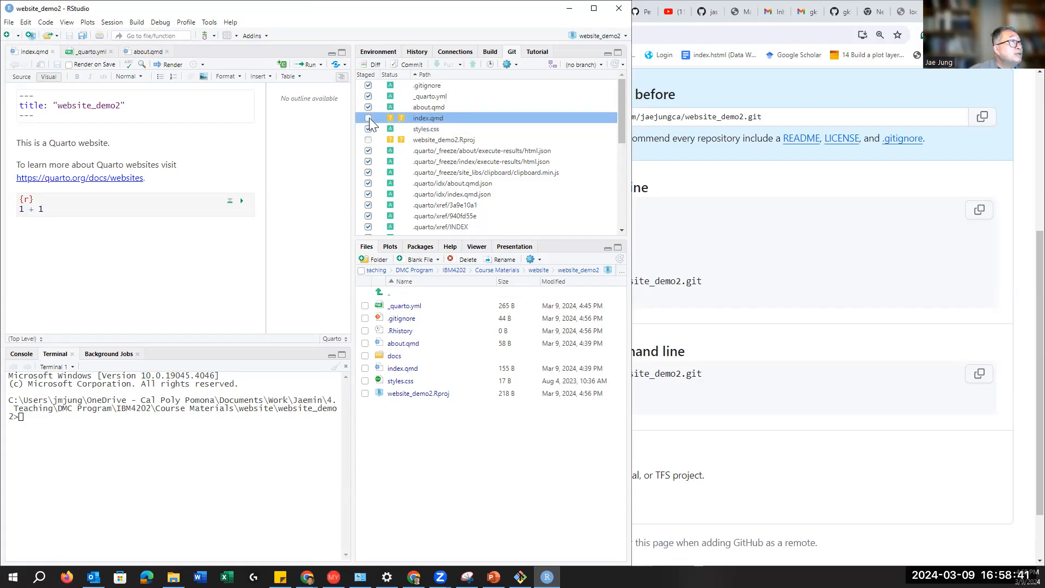
{"action": "left_click", "coordinate": [368, 140]}
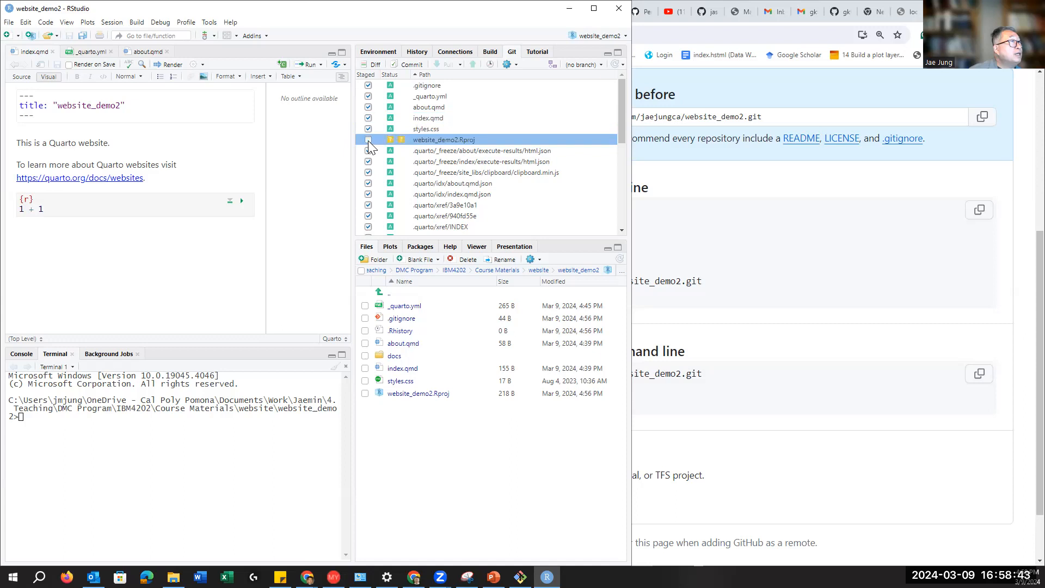
{"action": "scroll", "coordinate": [506, 170], "scroll_direction": "down", "scroll_amount": 5}
{"action": "scroll", "coordinate": [506, 169], "scroll_direction": "up", "scroll_amount": 6}
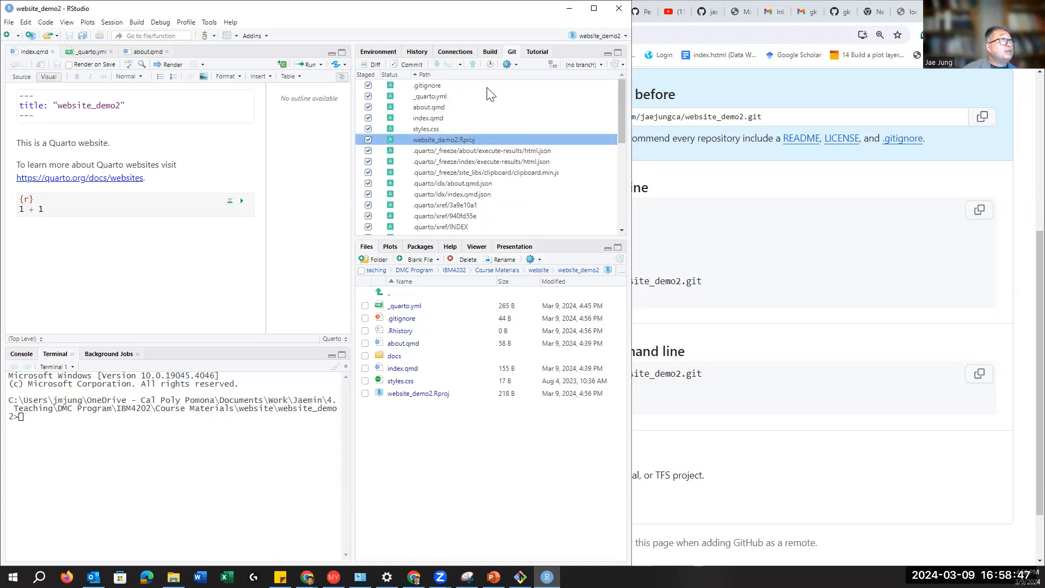
Step: Commit the staged files with the message 'this is my first commit for the group project website'
{"action": "left_click", "coordinate": [411, 65]}
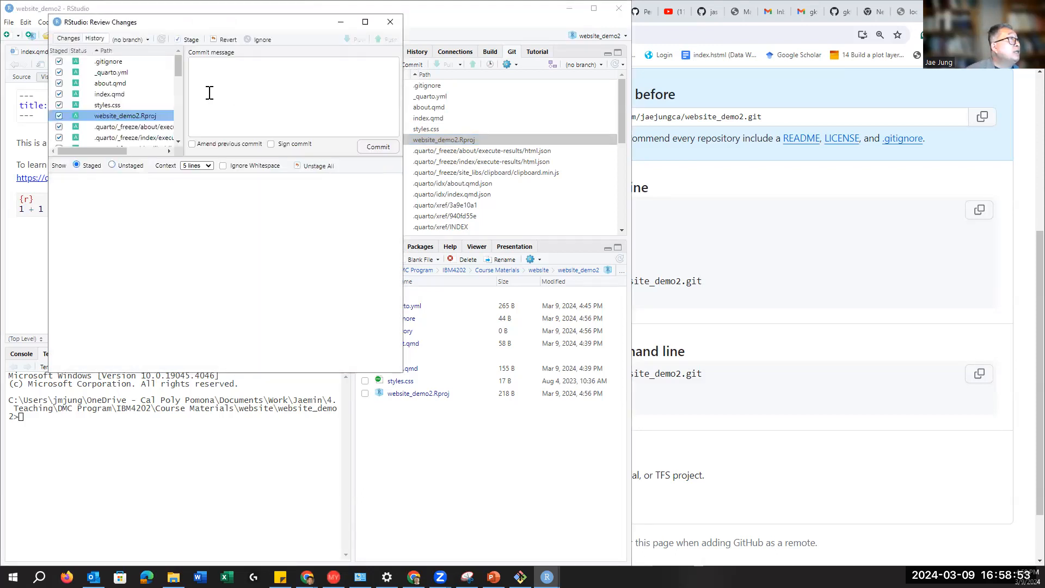
{"action": "left_click", "coordinate": [234, 68]}
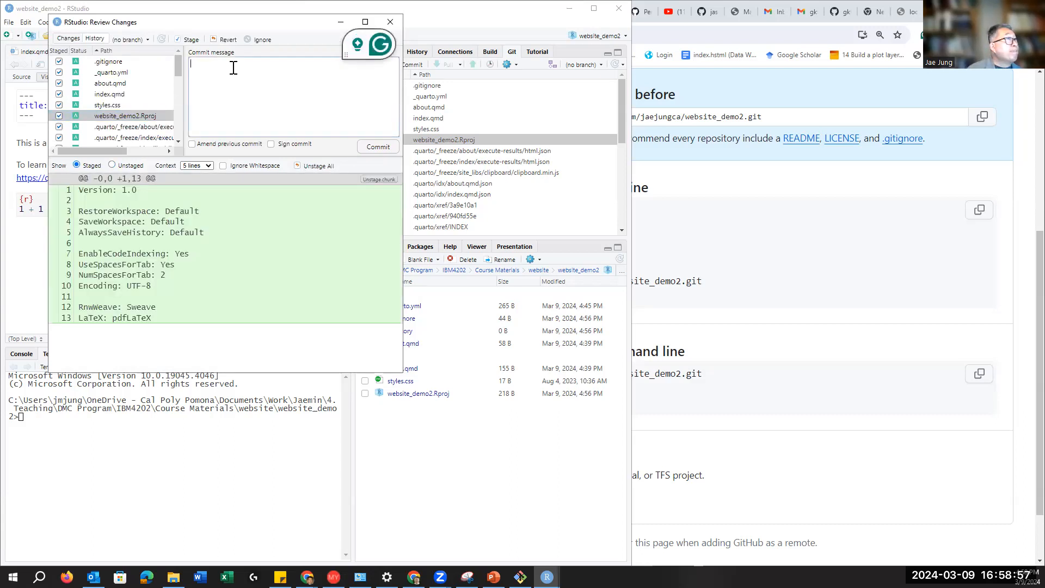
{"action": "type", "text": "s my first commit"}
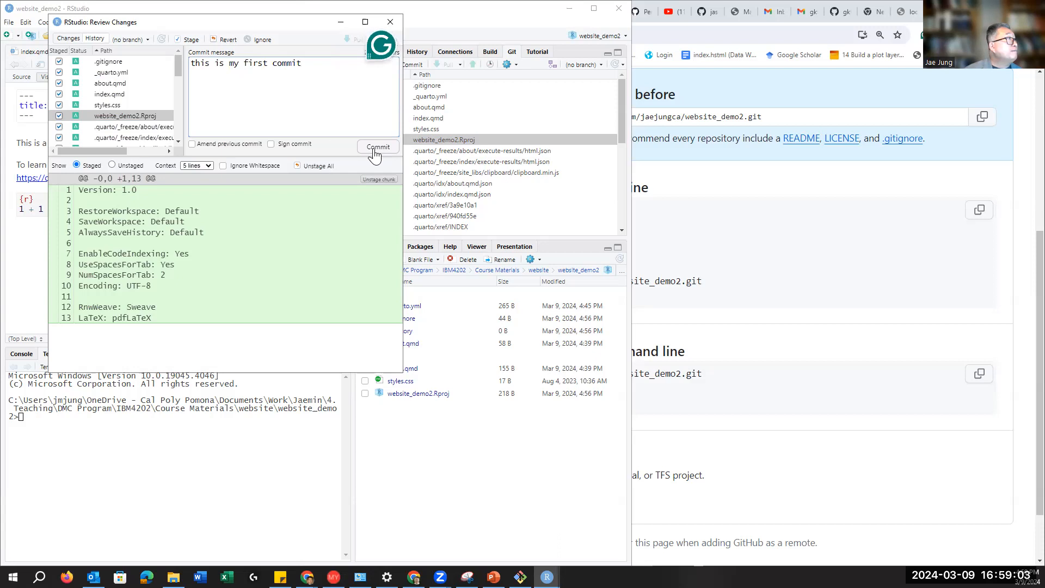
{"action": "type", "text": " for the group project website"}
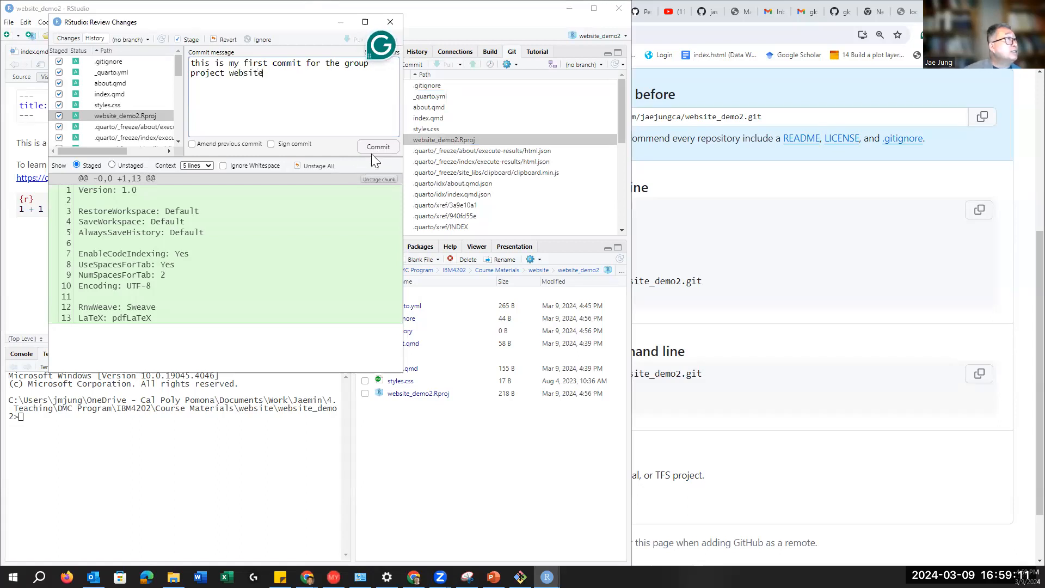
{"action": "left_click", "coordinate": [386, 148]}
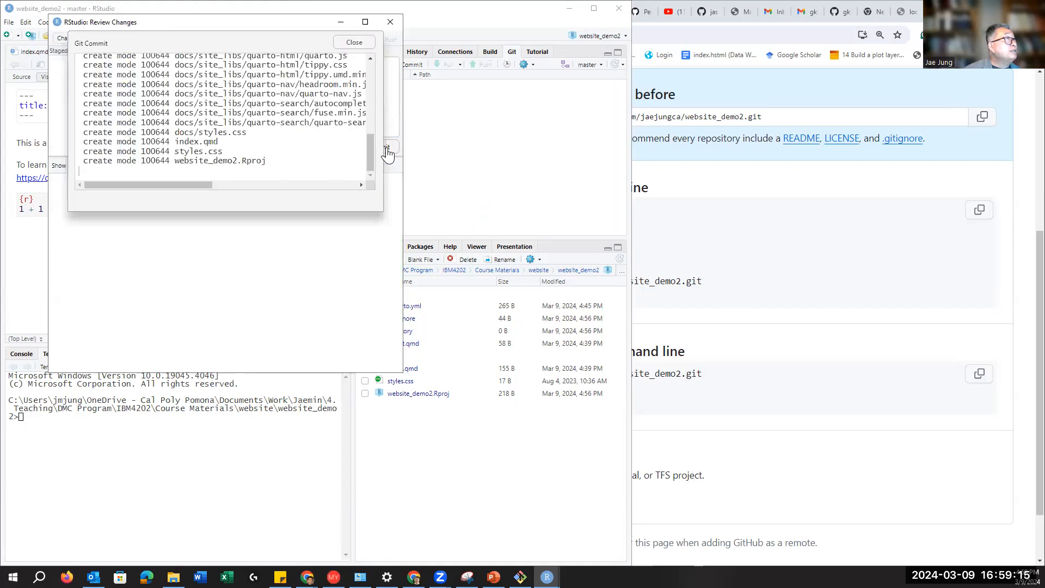
{"action": "left_click", "coordinate": [354, 45]}
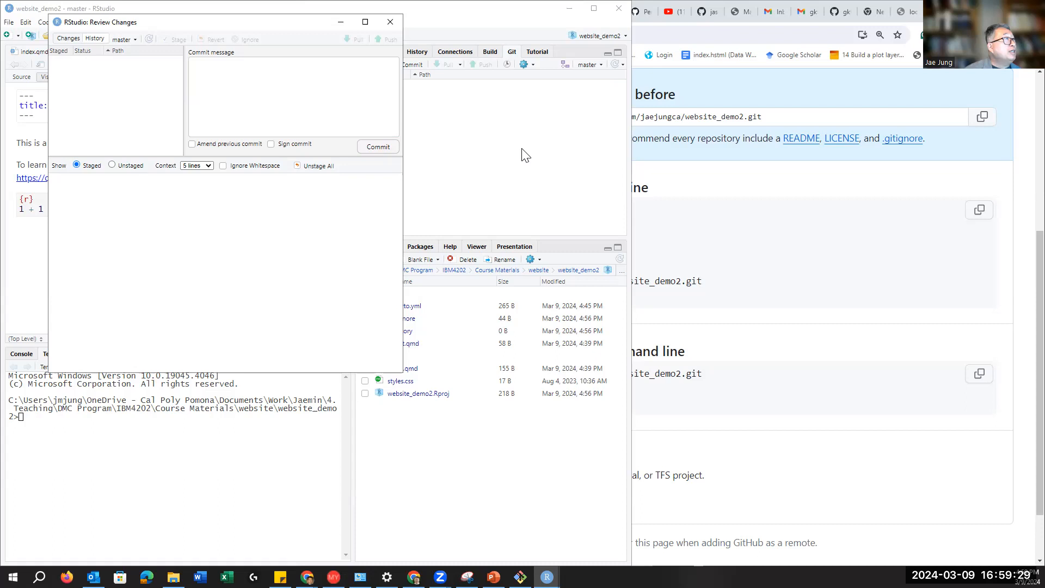
Step: Close Review Changes and copy GitHub's '…or push an existing repository' commands
{"action": "left_click", "coordinate": [468, 127]}
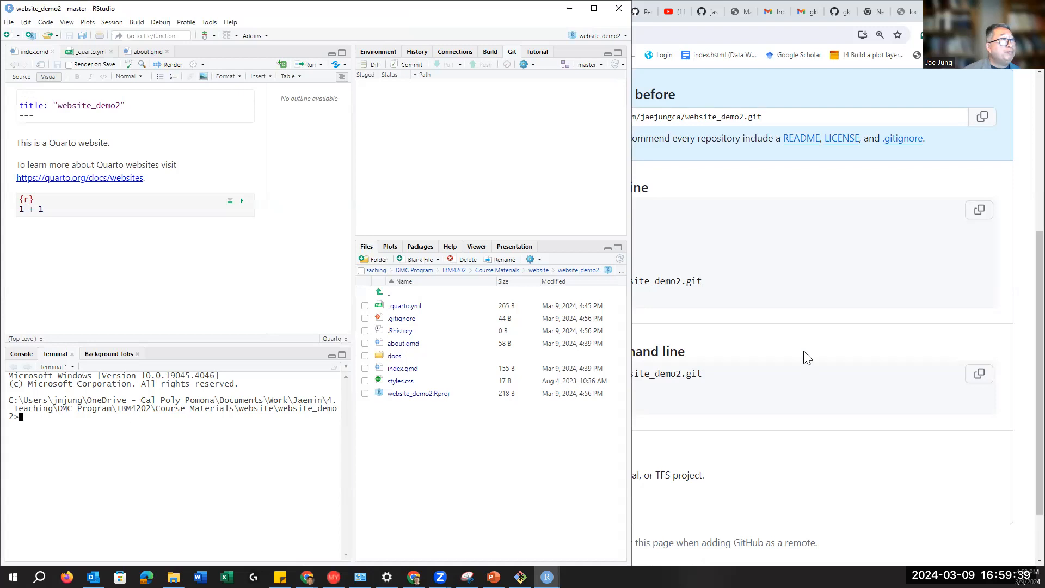
{"action": "left_click", "coordinate": [677, 445]}
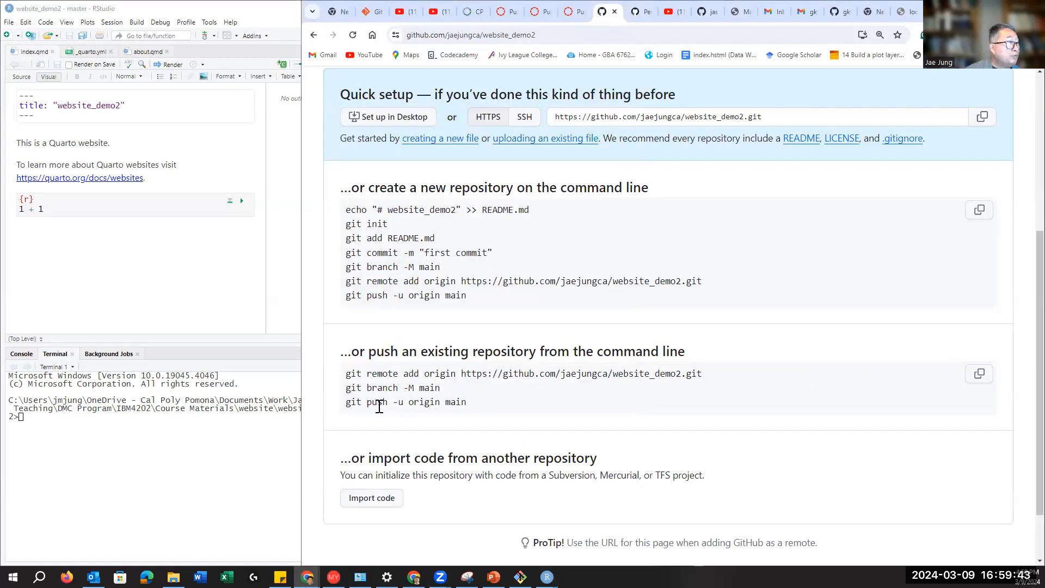
{"action": "left_click_drag", "start_coordinate": [368, 403], "coordinate": [474, 409]}
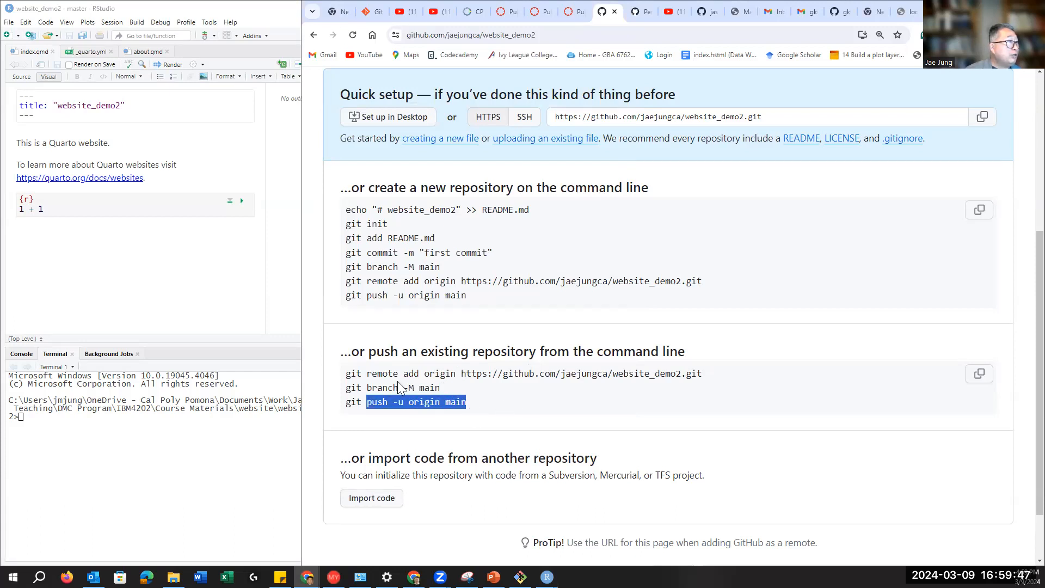
{"action": "left_click", "coordinate": [692, 390]}
{"action": "left_click", "coordinate": [985, 381]}
{"action": "left_click", "coordinate": [32, 423]}
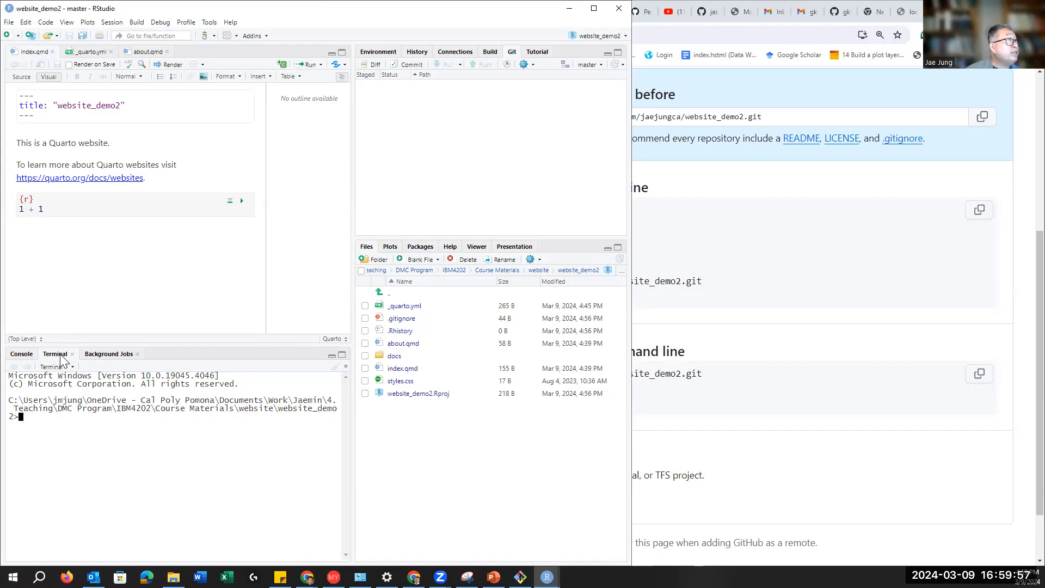
{"action": "left_click", "coordinate": [210, 23]}
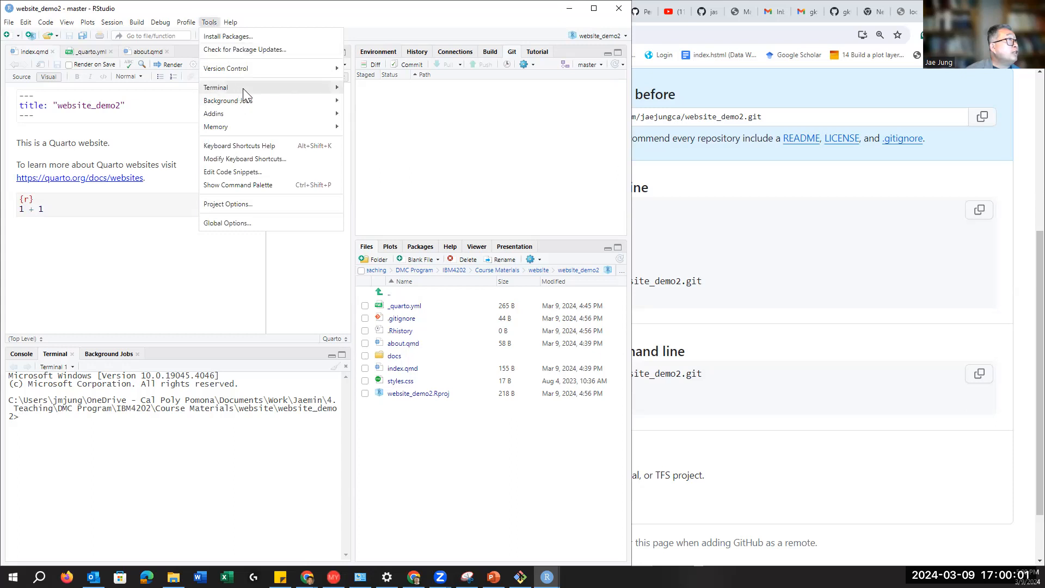
{"action": "mouse_move", "coordinate": [243, 88]}
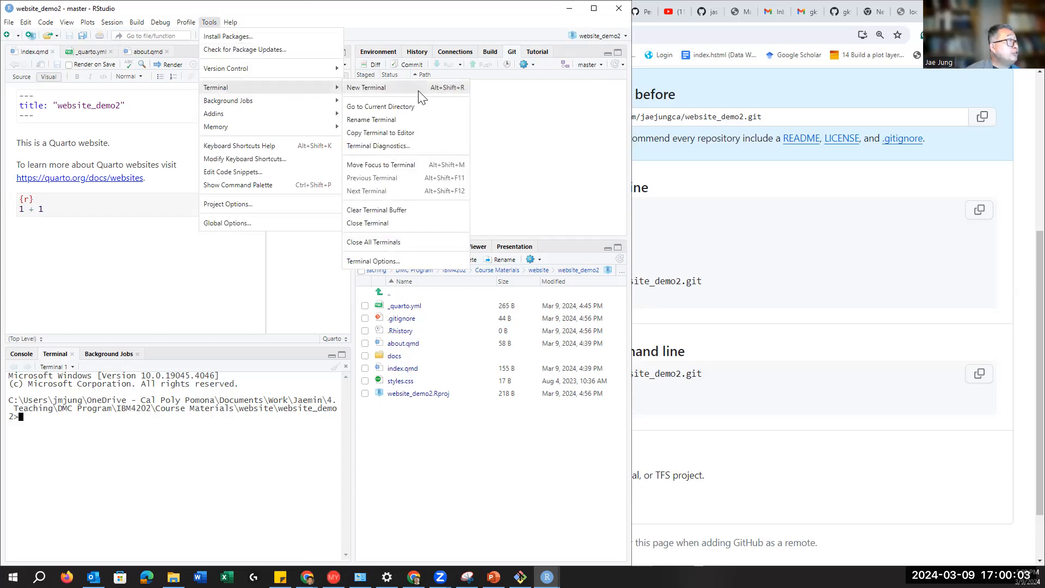
{"action": "left_click", "coordinate": [38, 423]}
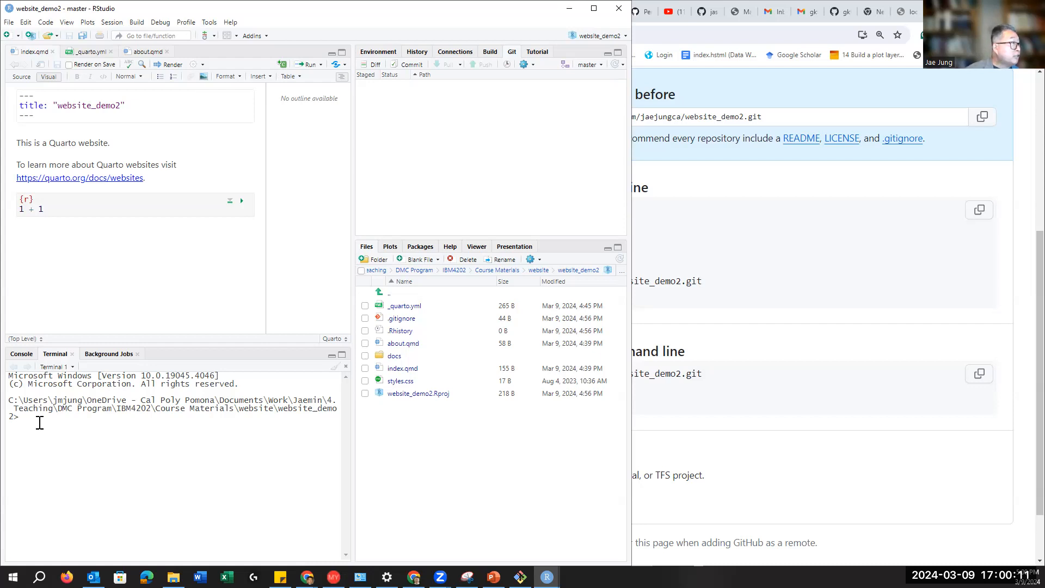
Step: Paste the copied remote, branch-rename and push commands into the terminal and run them
{"action": "left_click_drag", "start_coordinate": [352, 401], "coordinate": [471, 409]}
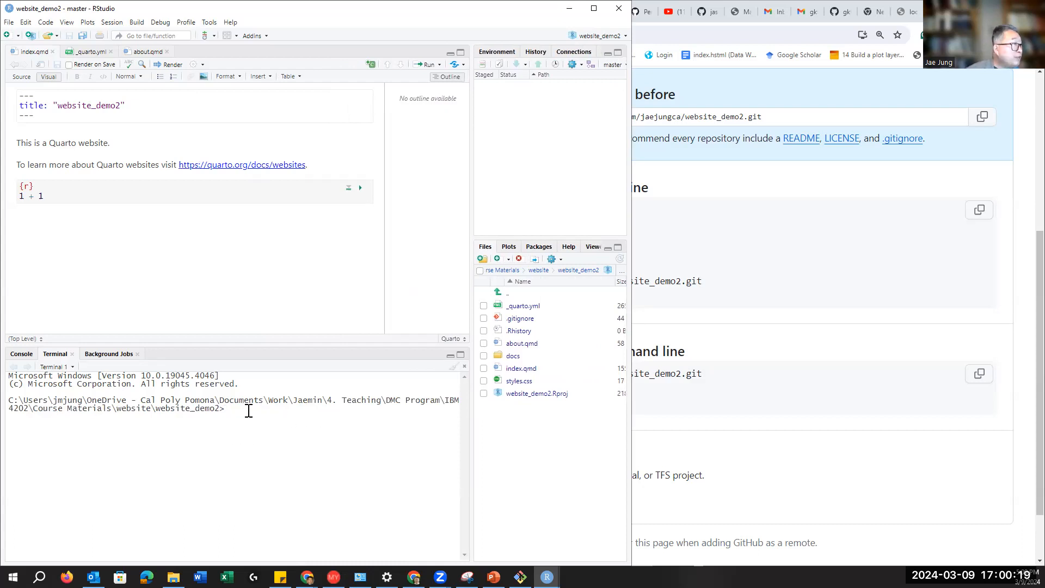
{"action": "right_click", "coordinate": [248, 410]}
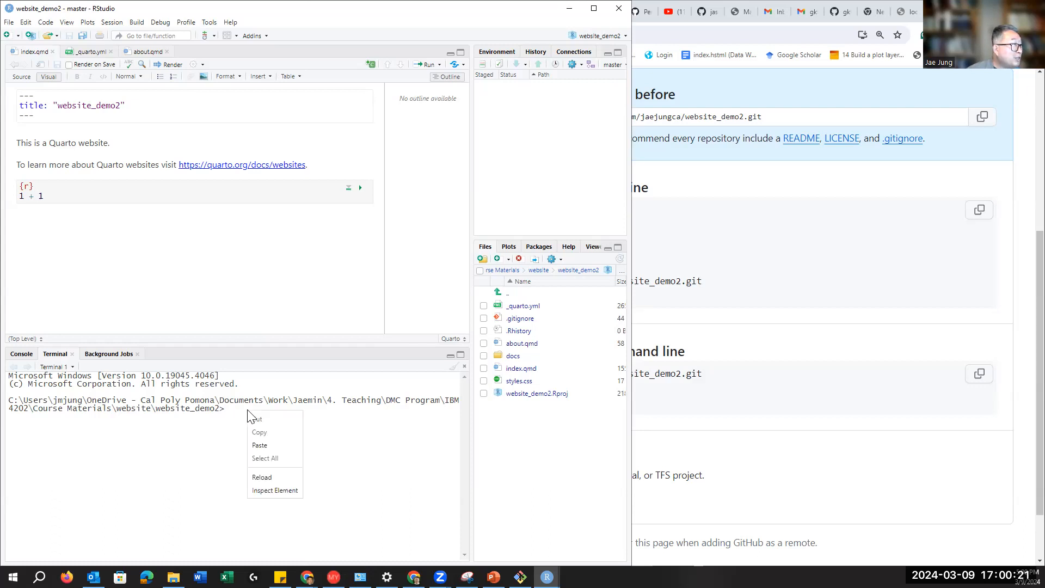
{"action": "left_click", "coordinate": [263, 447]}
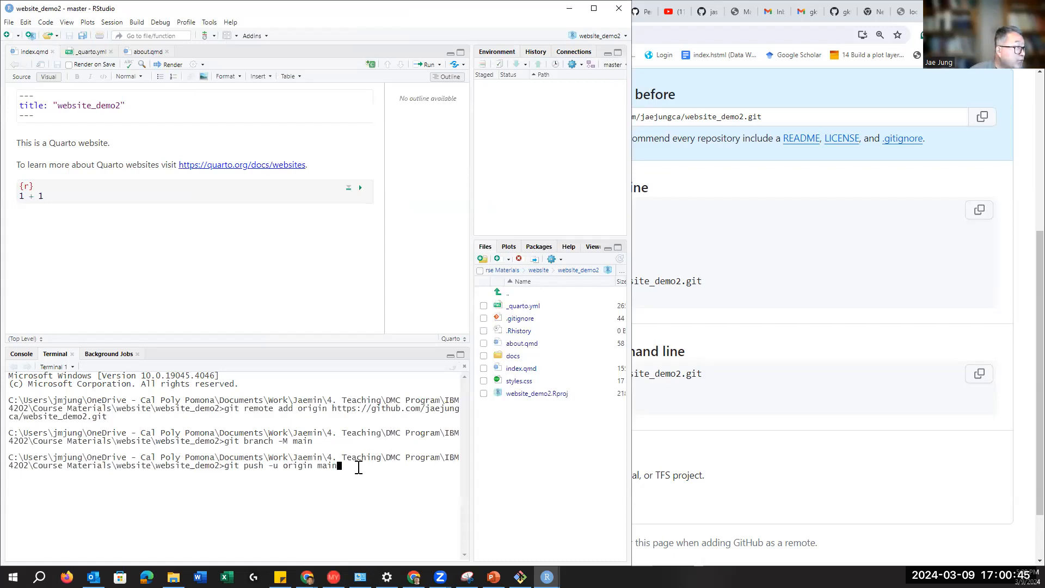
{"action": "key", "text": "Return"}
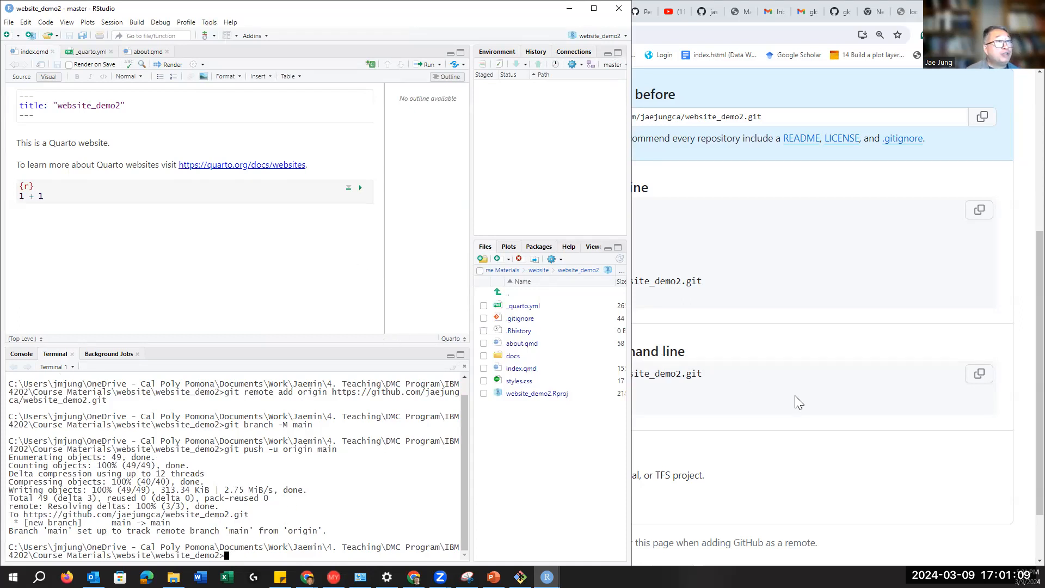
Step: Reload the GitHub website_demo2 page to see the pushed files on main
{"action": "left_click", "coordinate": [810, 469]}
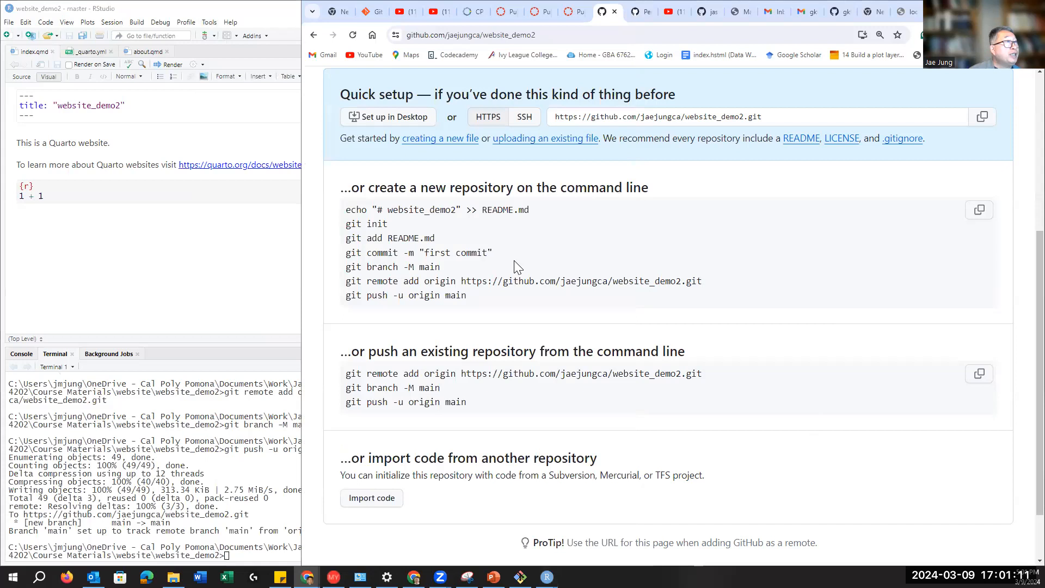
{"action": "scroll", "coordinate": [514, 260], "scroll_direction": "up", "scroll_amount": 5}
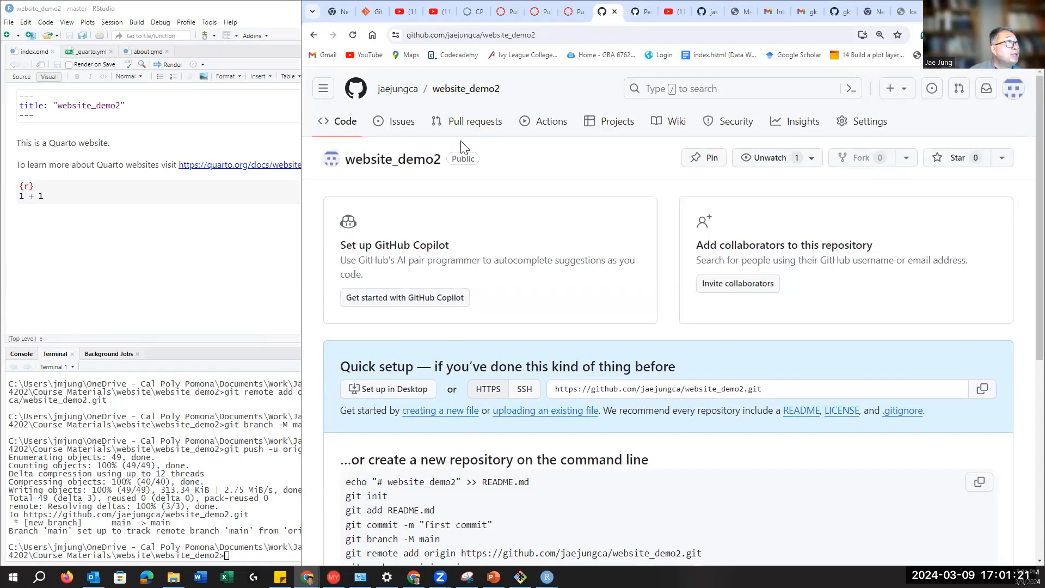
{"action": "left_click", "coordinate": [353, 36]}
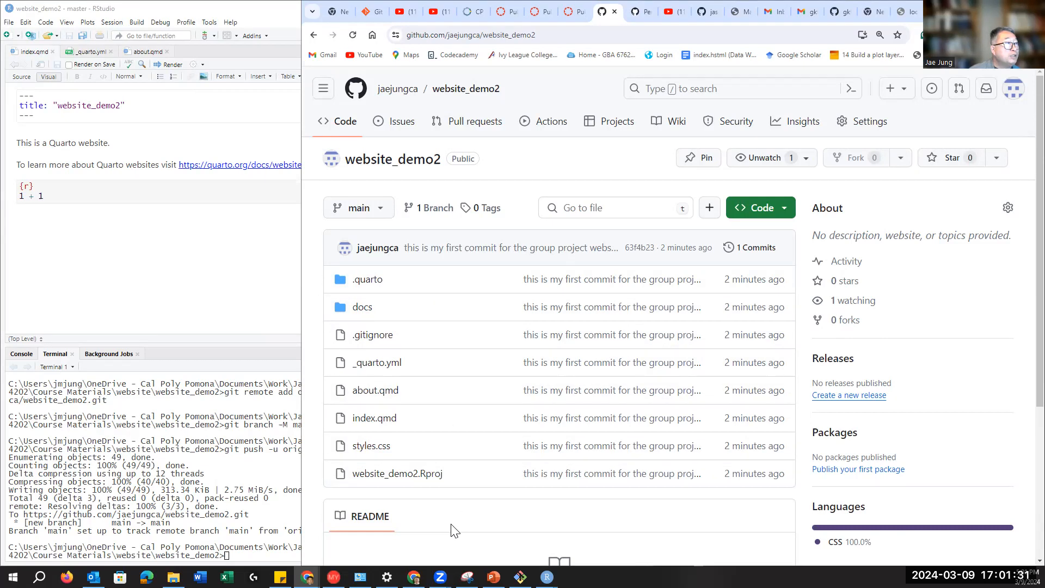
{"action": "scroll", "coordinate": [456, 529], "scroll_direction": "down", "scroll_amount": 3}
{"action": "scroll", "coordinate": [409, 486], "scroll_direction": "up", "scroll_amount": 3}
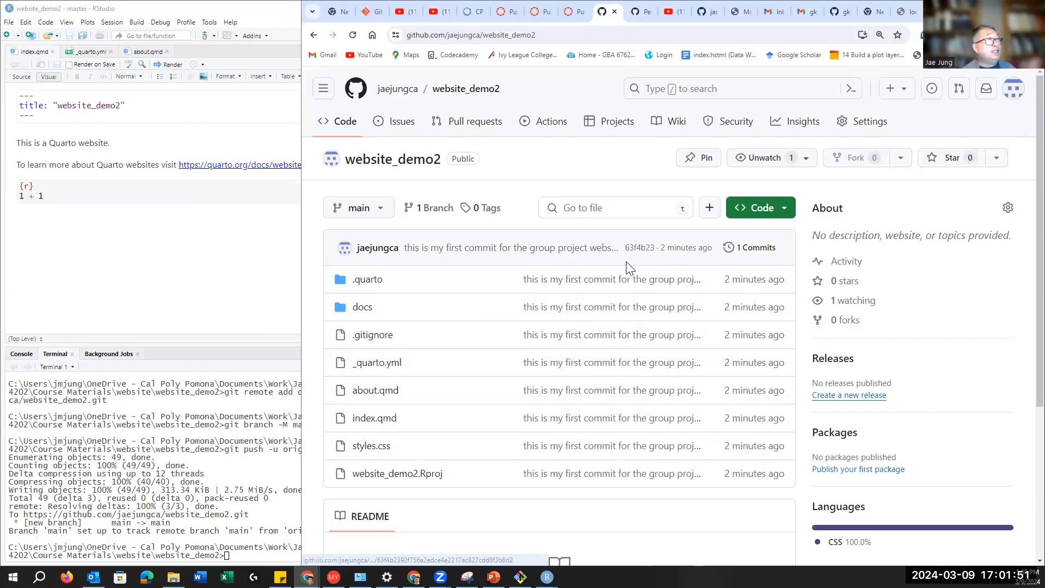
Step: Go to the website_demo2 repository's Settings and its Pages section
{"action": "left_click", "coordinate": [869, 124]}
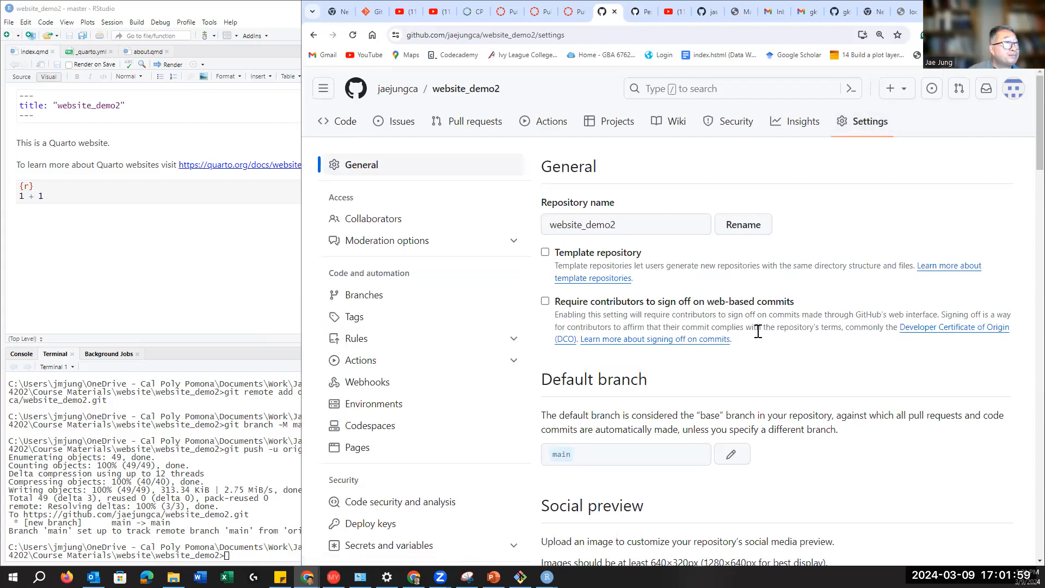
{"action": "scroll", "coordinate": [758, 331], "scroll_direction": "down", "scroll_amount": 4}
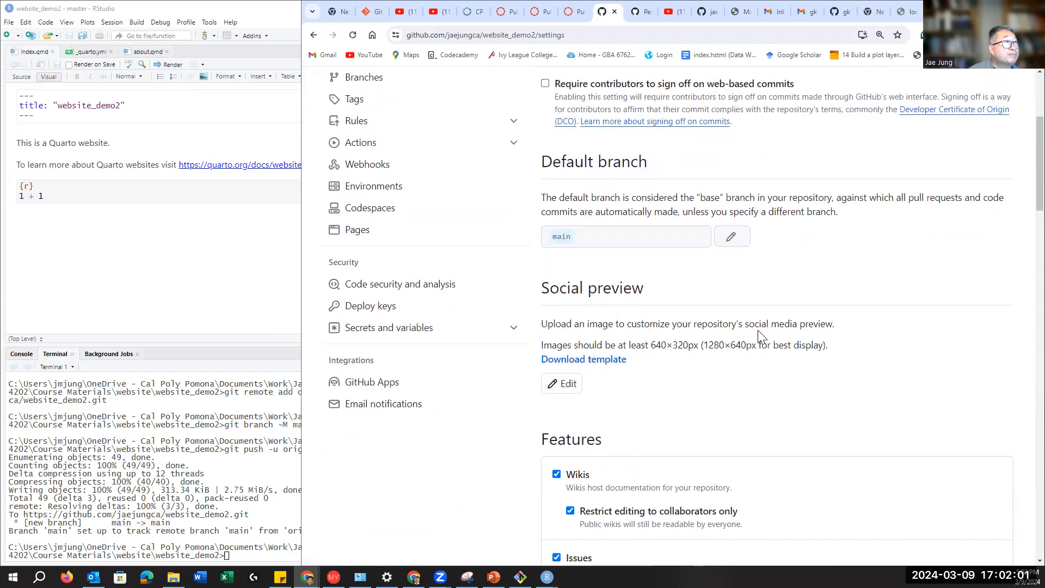
{"action": "scroll", "coordinate": [754, 323], "scroll_direction": "down", "scroll_amount": 5}
{"action": "scroll", "coordinate": [751, 316], "scroll_direction": "up", "scroll_amount": 8}
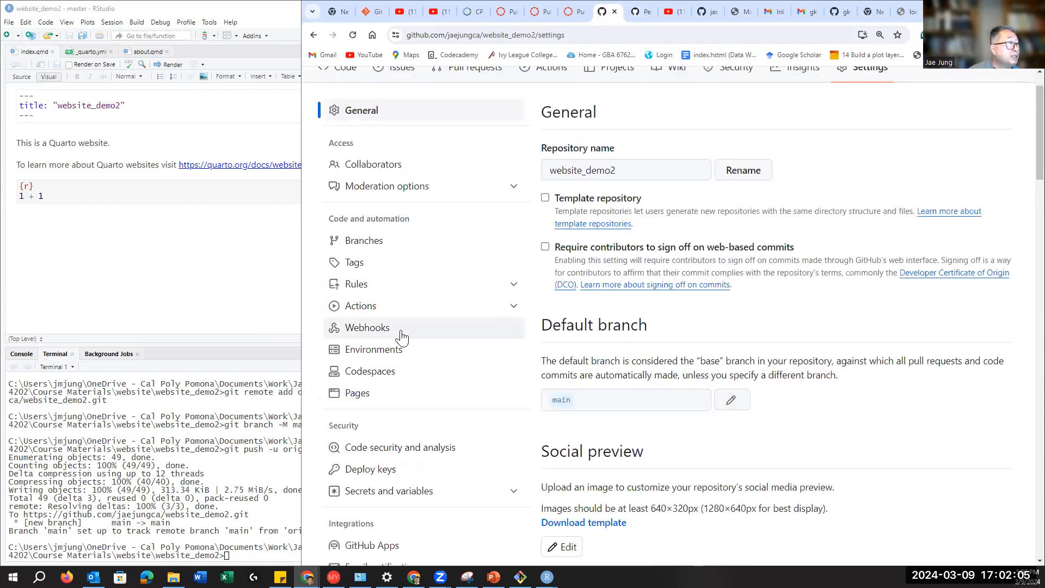
{"action": "scroll", "coordinate": [402, 322], "scroll_direction": "down", "scroll_amount": 3}
{"action": "scroll", "coordinate": [416, 343], "scroll_direction": "up", "scroll_amount": 1}
{"action": "scroll", "coordinate": [422, 346], "scroll_direction": "up", "scroll_amount": 1}
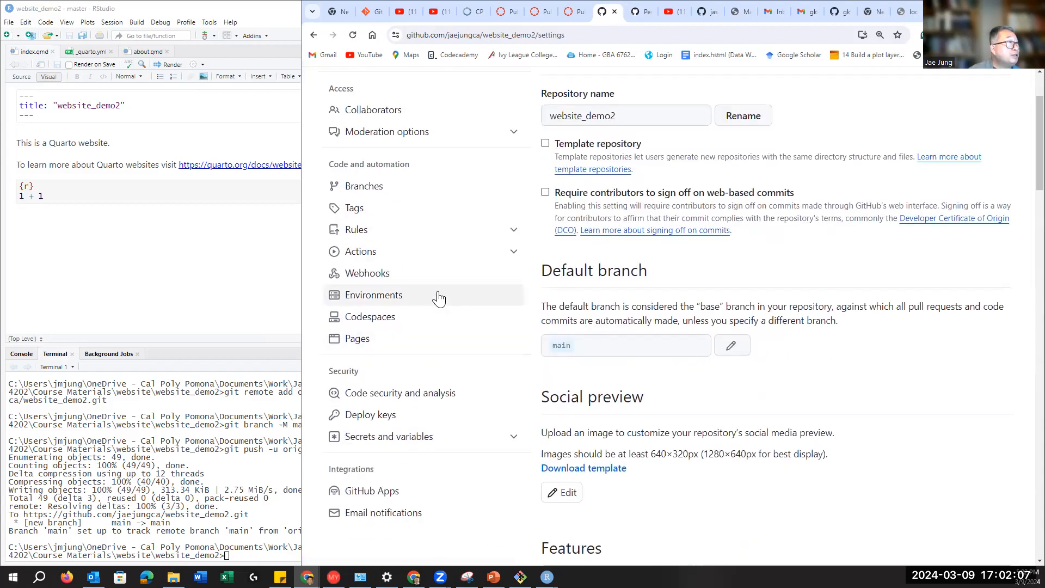
{"action": "left_click", "coordinate": [357, 339]}
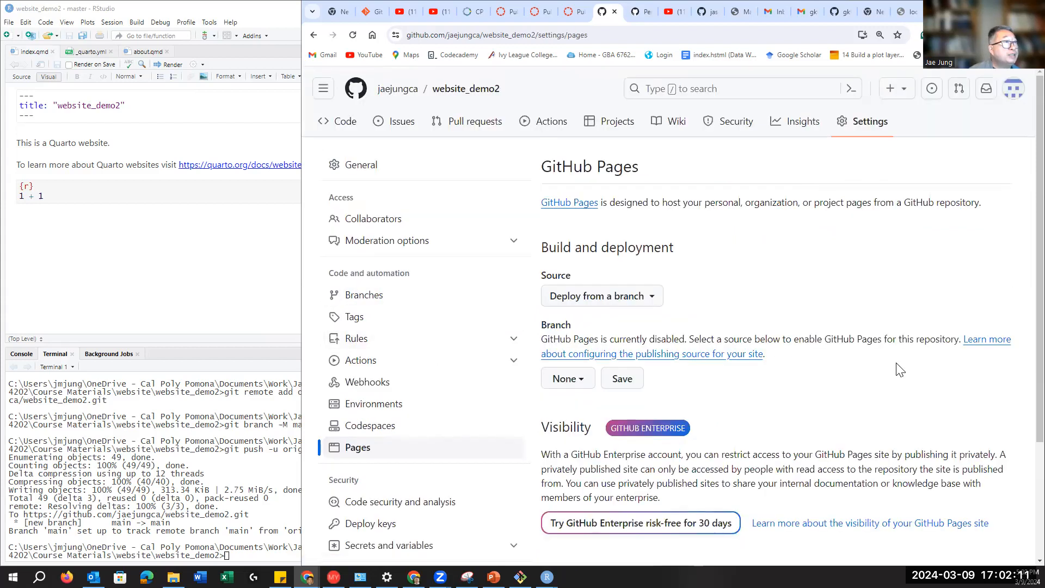
{"action": "scroll", "coordinate": [899, 370], "scroll_direction": "down", "scroll_amount": 3}
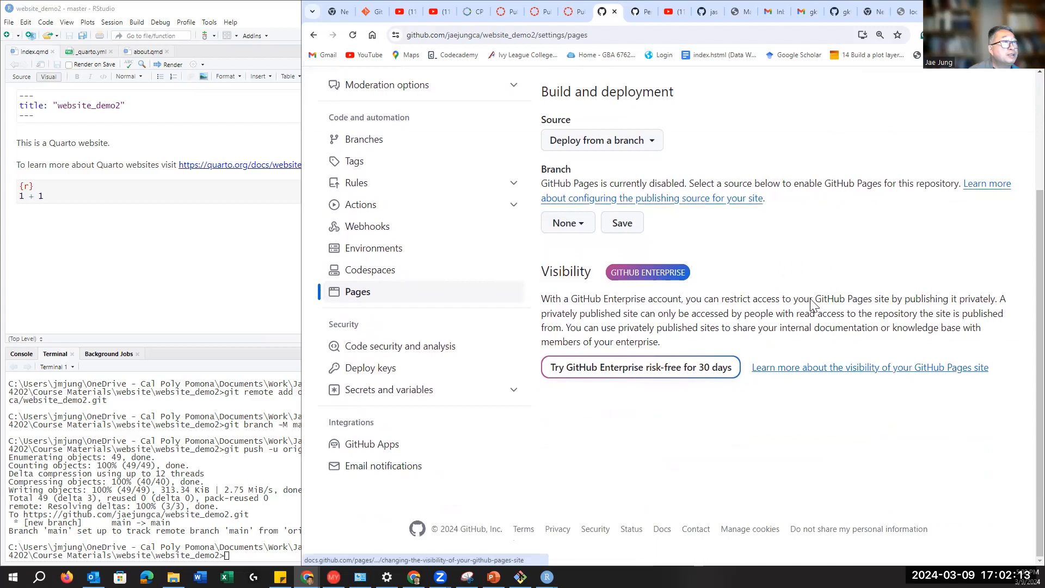
{"action": "scroll", "coordinate": [795, 295], "scroll_direction": "up", "scroll_amount": 1}
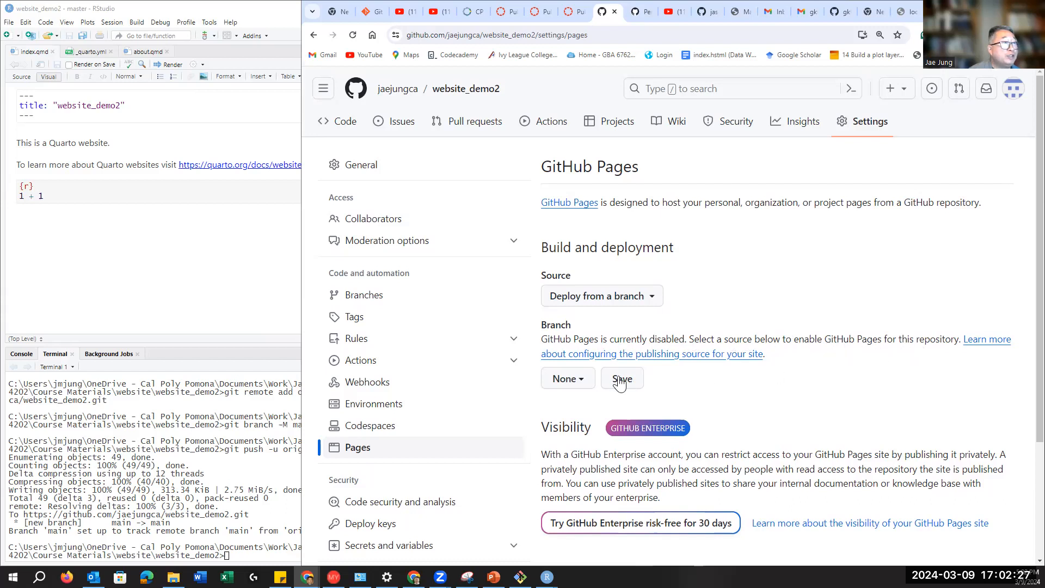
Step: Set the Pages source to the main branch's /docs folder and save it
{"action": "left_click", "coordinate": [589, 385]}
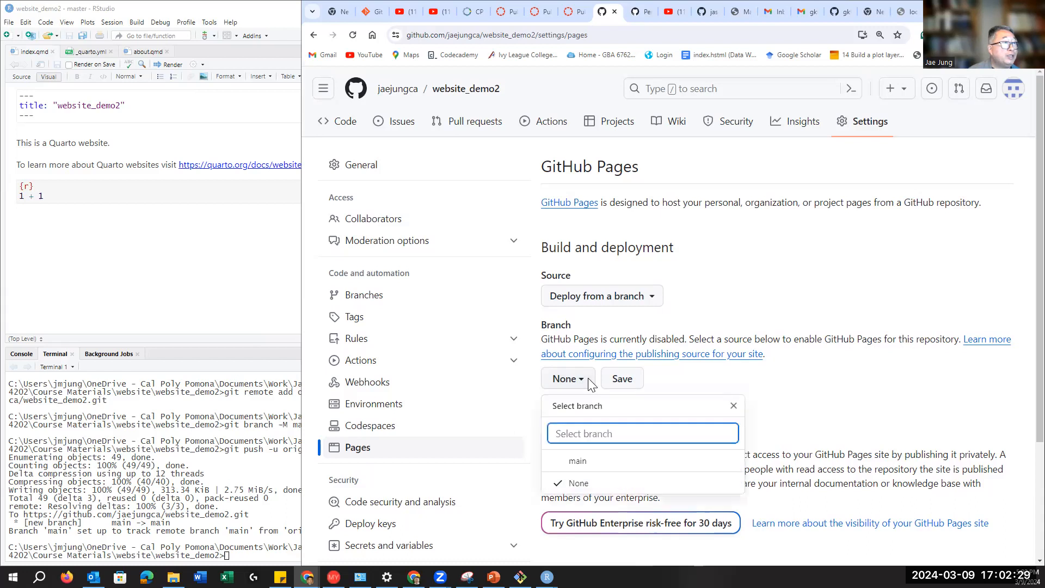
{"action": "left_click", "coordinate": [578, 463]}
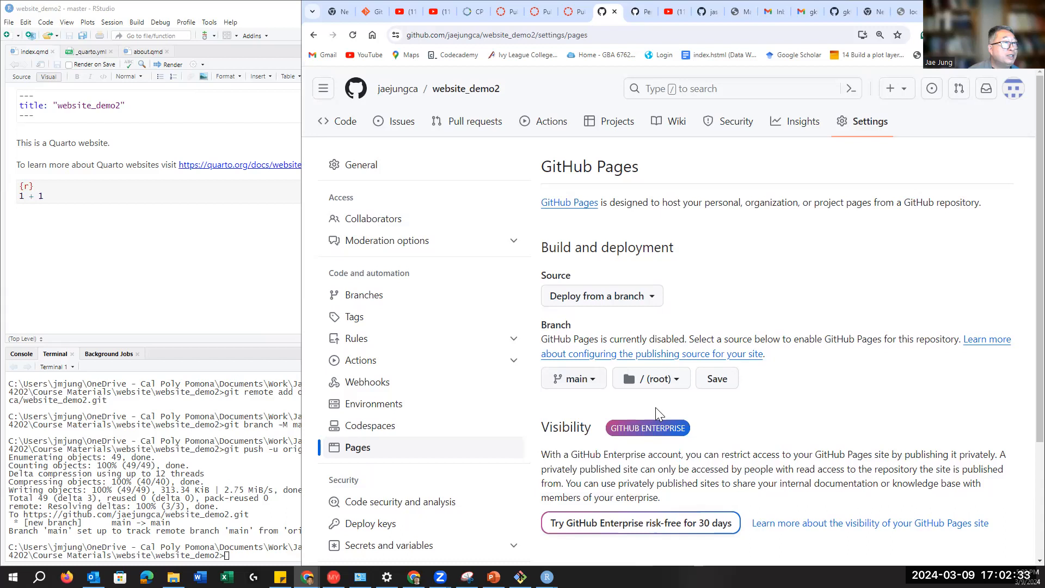
{"action": "left_click", "coordinate": [675, 382]}
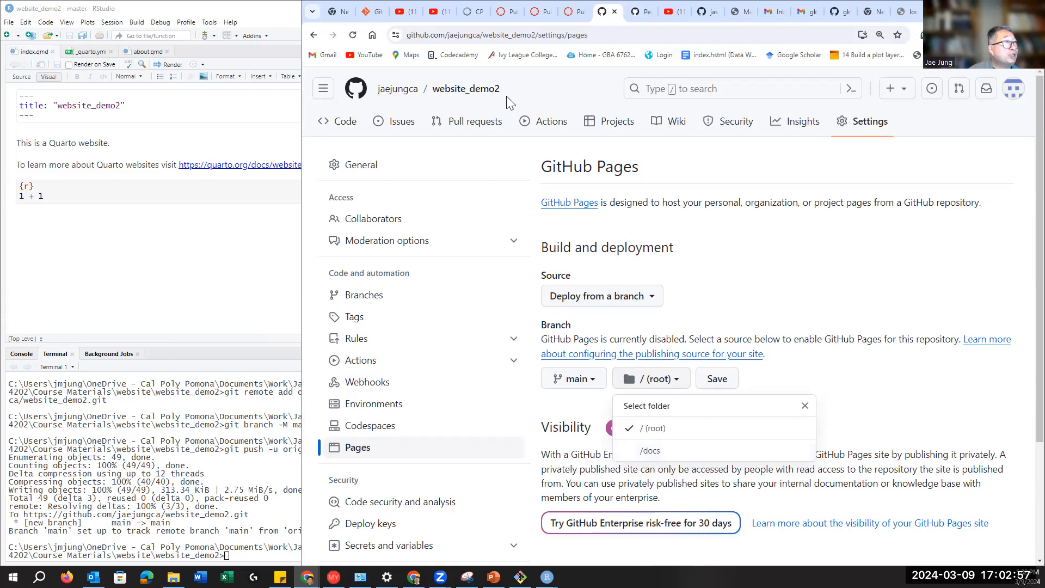
{"action": "left_click", "coordinate": [652, 452]}
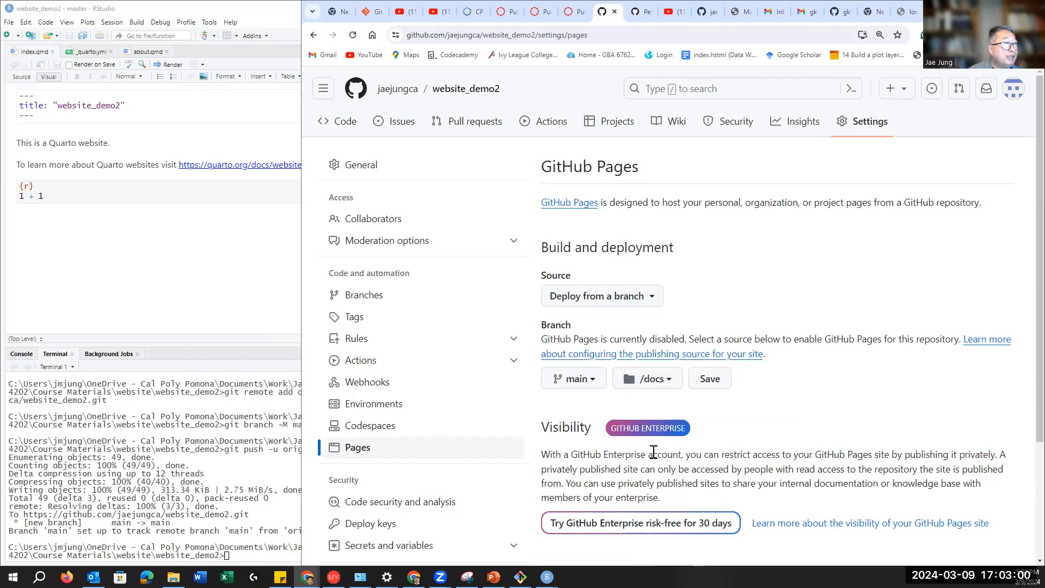
{"action": "left_click", "coordinate": [713, 381]}
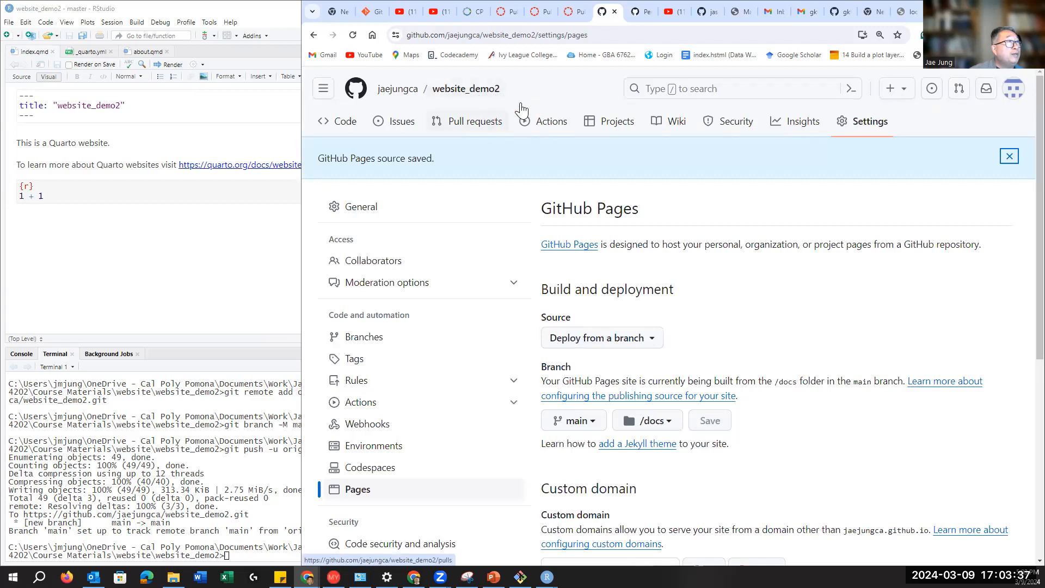
Step: Reload the Pages settings to confirm website_demo2 is live at its github.io address
{"action": "mouse_move", "coordinate": [391, 90]}
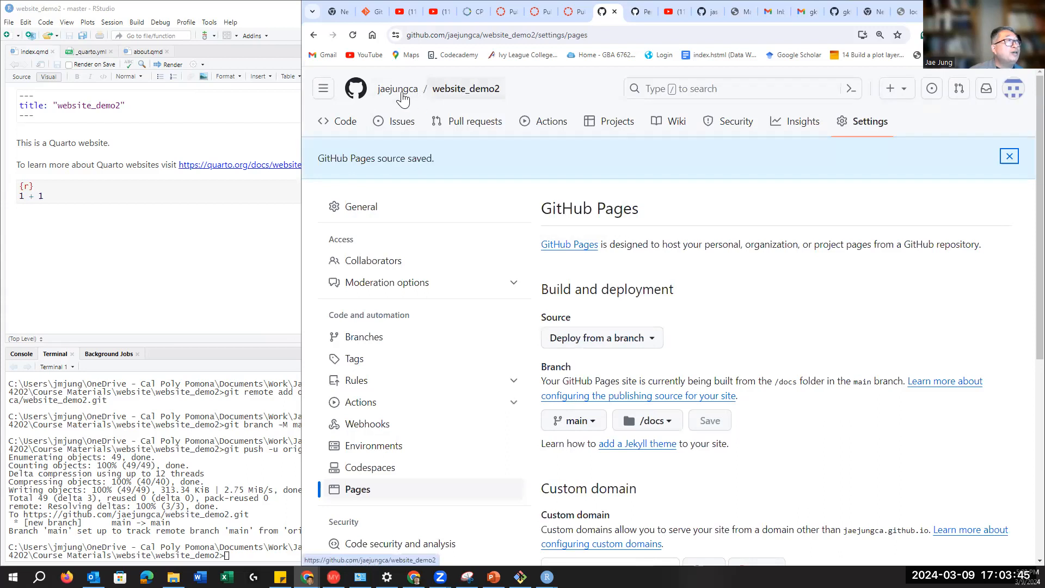
{"action": "mouse_move", "coordinate": [421, 99]}
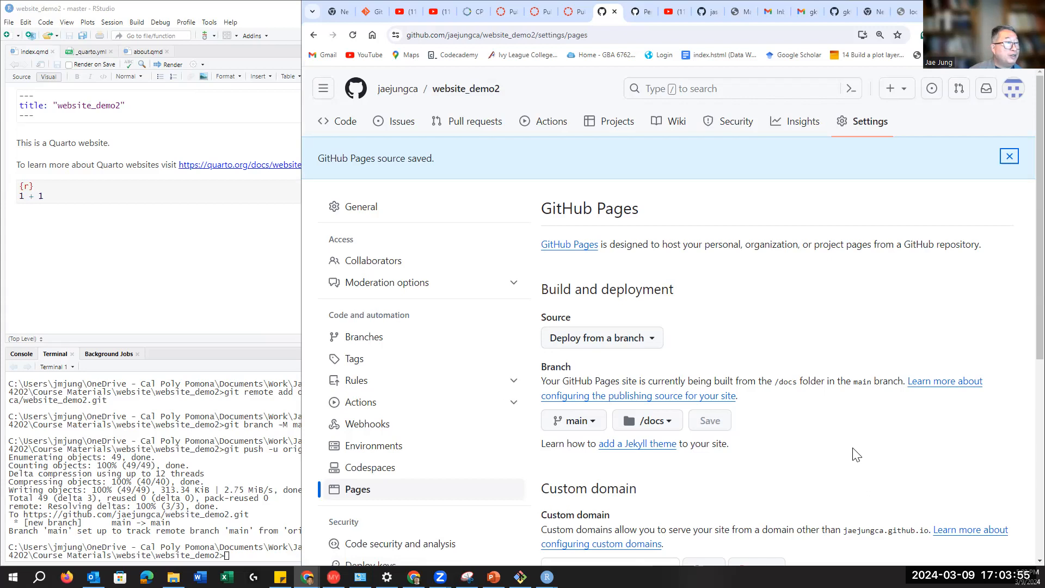
{"action": "scroll", "coordinate": [857, 455], "scroll_direction": "down", "scroll_amount": 1}
{"action": "scroll", "coordinate": [857, 455], "scroll_direction": "down", "scroll_amount": 1}
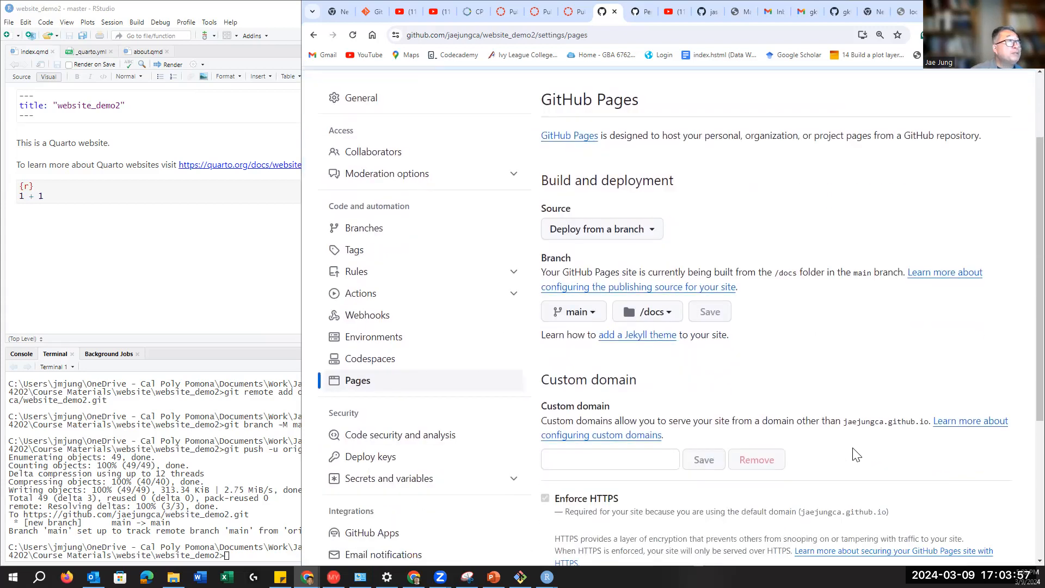
{"action": "scroll", "coordinate": [857, 454], "scroll_direction": "up", "scroll_amount": 2}
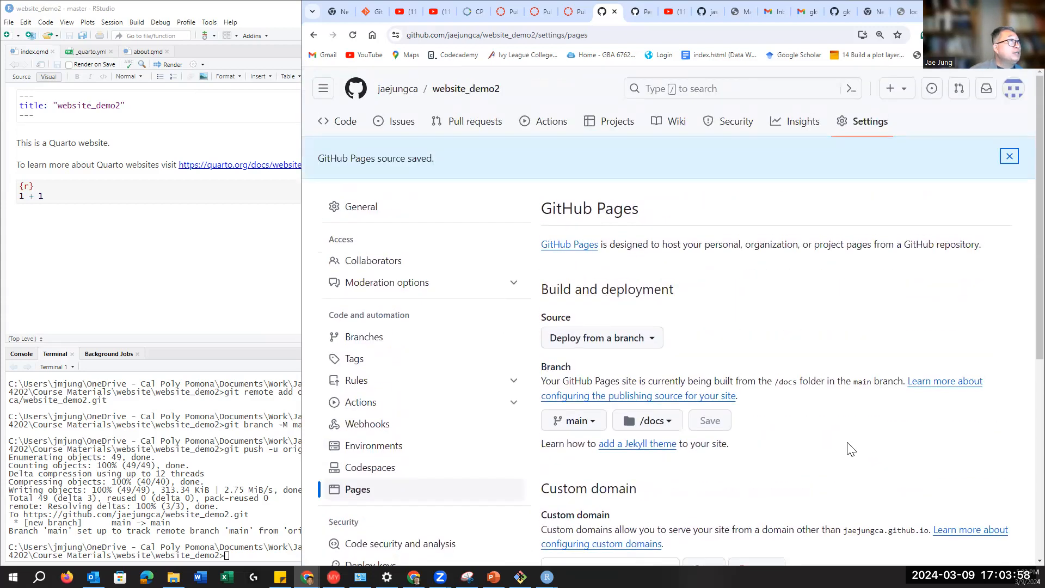
{"action": "left_click", "coordinate": [354, 36]}
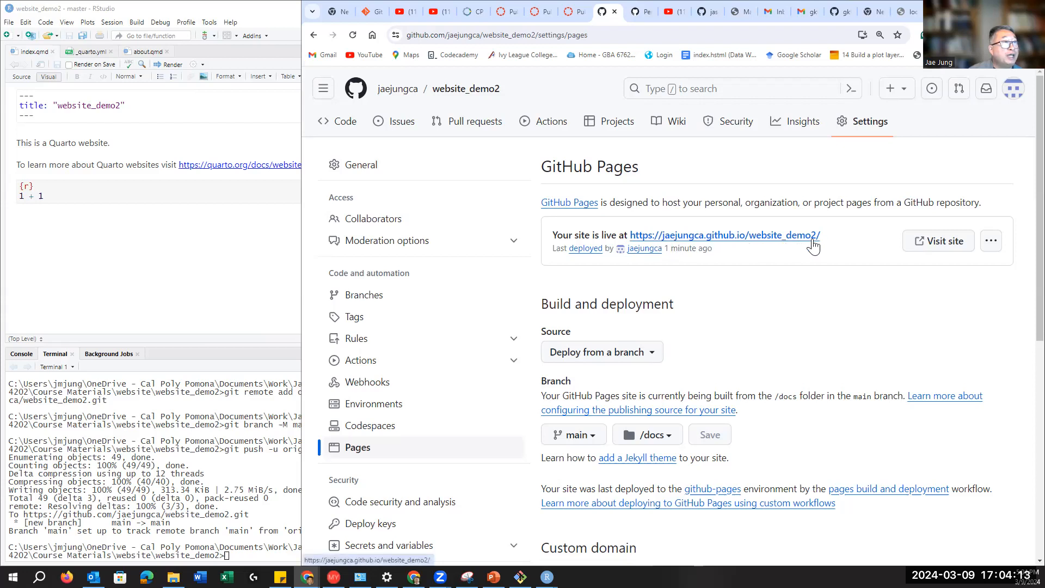
Step: Open the live website_demo2 site in a new tab and view its About page
{"action": "right_click", "coordinate": [938, 245]}
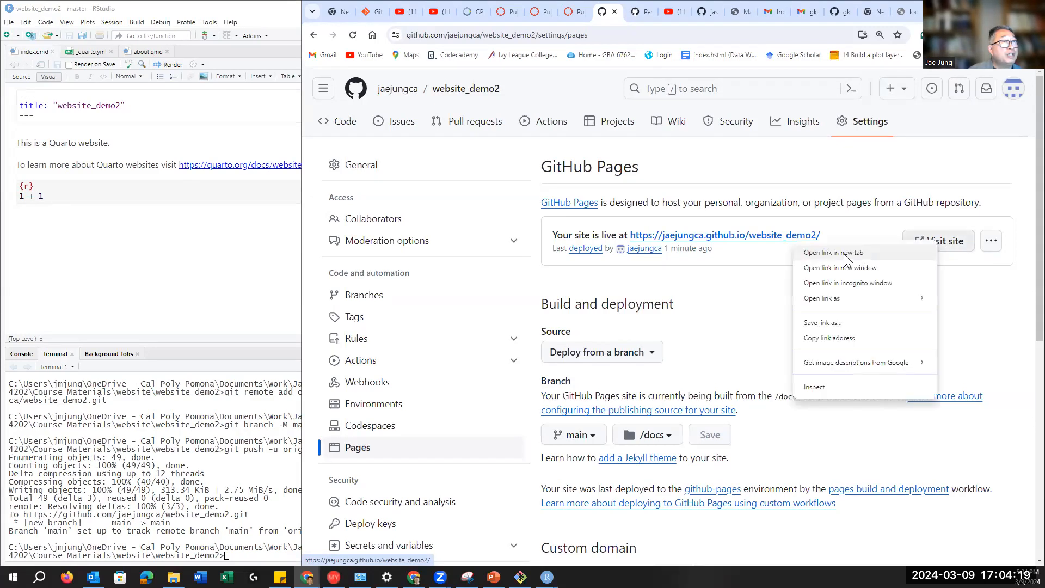
{"action": "left_click", "coordinate": [832, 254]}
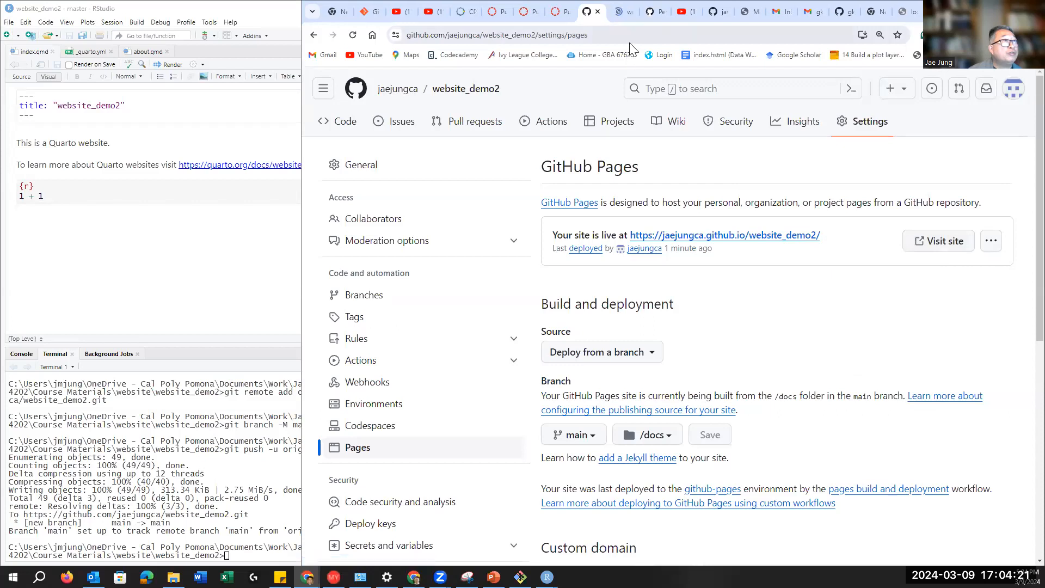
{"action": "left_click", "coordinate": [624, 13]}
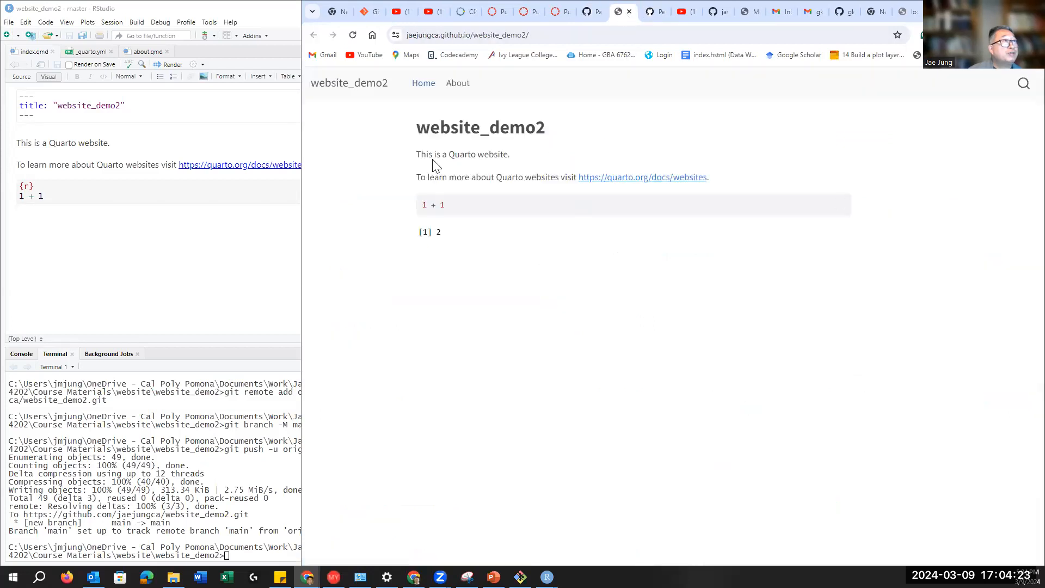
{"action": "left_click", "coordinate": [459, 87]}
Step: Return to the GitHub Pages settings, then bring the PowerPoint presentation to the front
{"action": "left_click", "coordinate": [588, 14]}
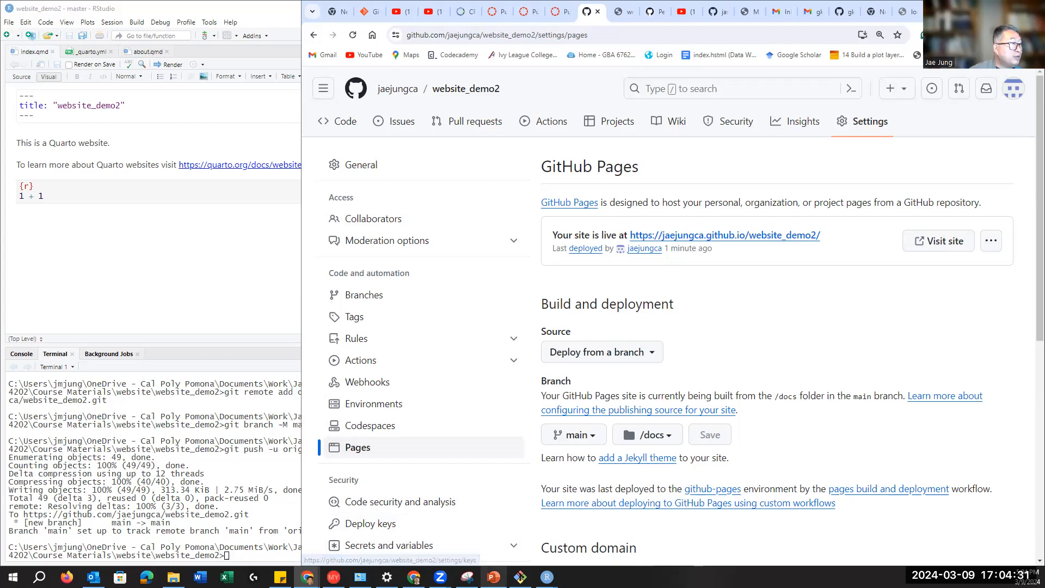
{"action": "mouse_move", "coordinate": [494, 576]}
{"action": "left_click", "coordinate": [488, 539]}
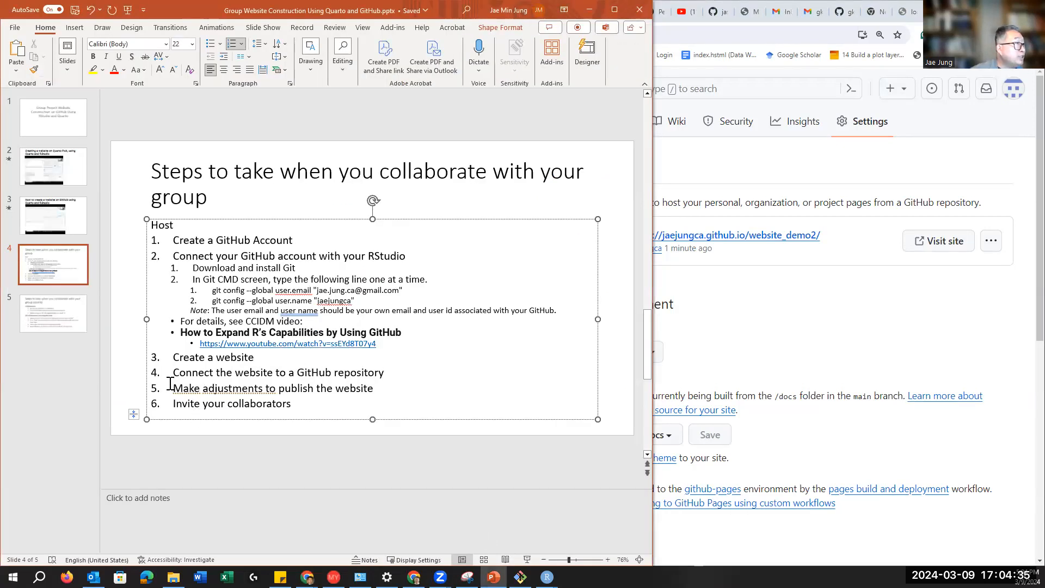
Step: On slide 4, reword step 3 to 'Create a website project.' and step 4 to 'Connect the website project'
{"action": "left_click_drag", "start_coordinate": [173, 375], "coordinate": [297, 372]}
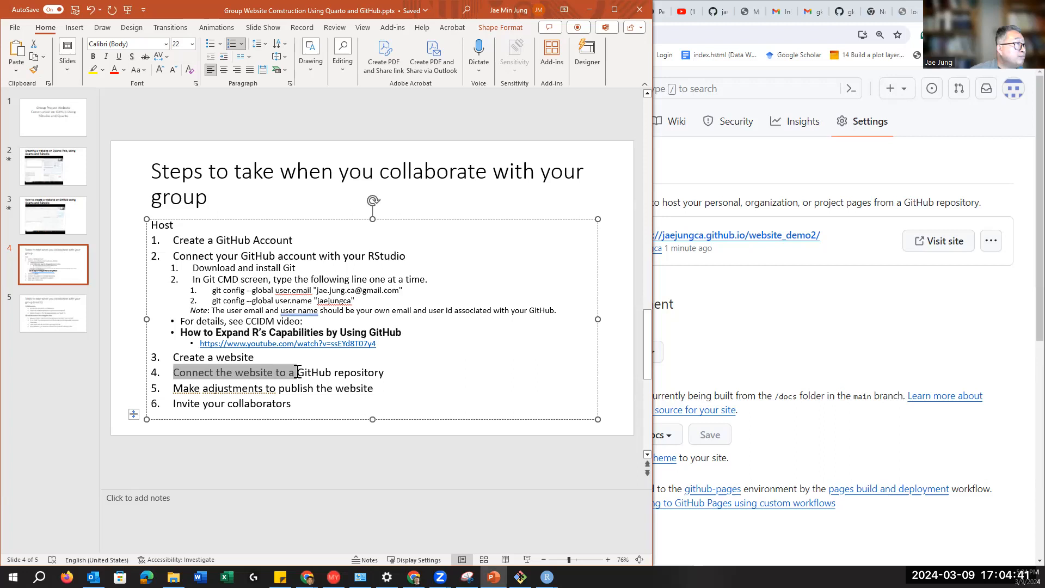
{"action": "left_click_drag", "start_coordinate": [294, 372], "coordinate": [278, 373]}
{"action": "left_click", "coordinate": [274, 371]}
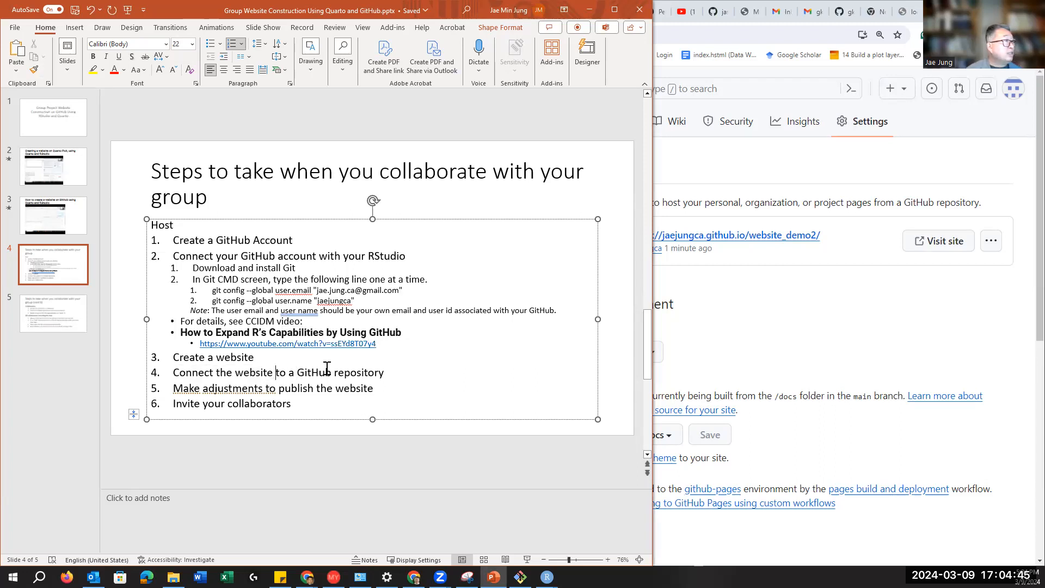
{"action": "type", "text": "project."}
{"action": "left_click", "coordinate": [274, 372]}
{"action": "type", "text": "project"}
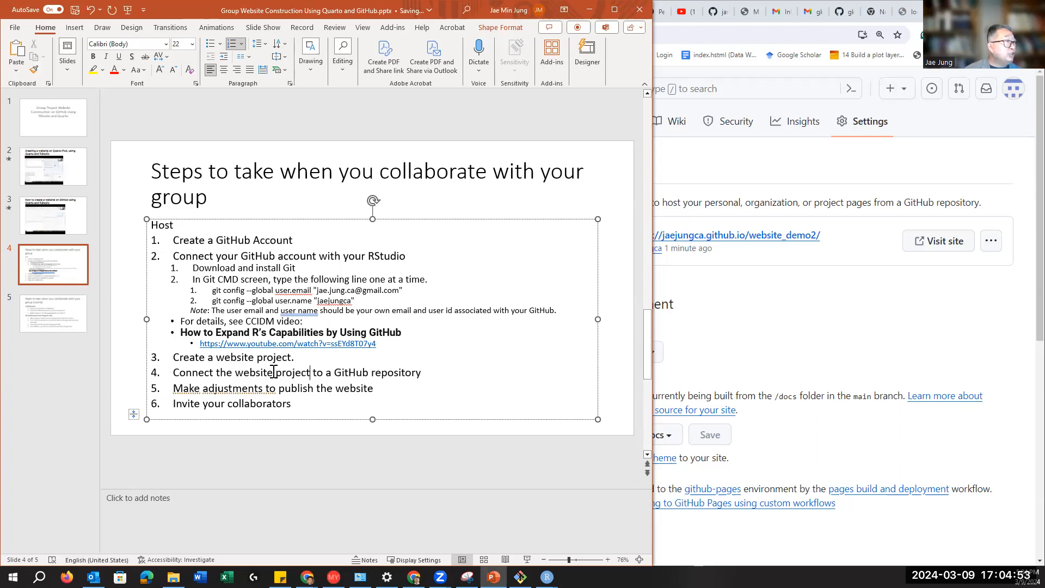
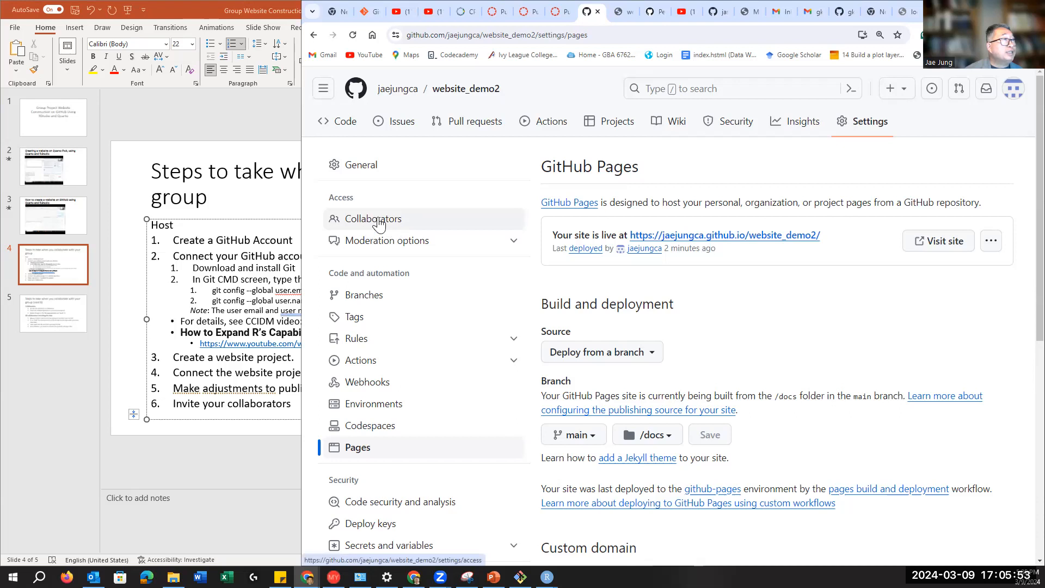
Step: Open website_demo2's Collaborators settings and start adding a new collaborator
{"action": "left_click", "coordinate": [380, 224]}
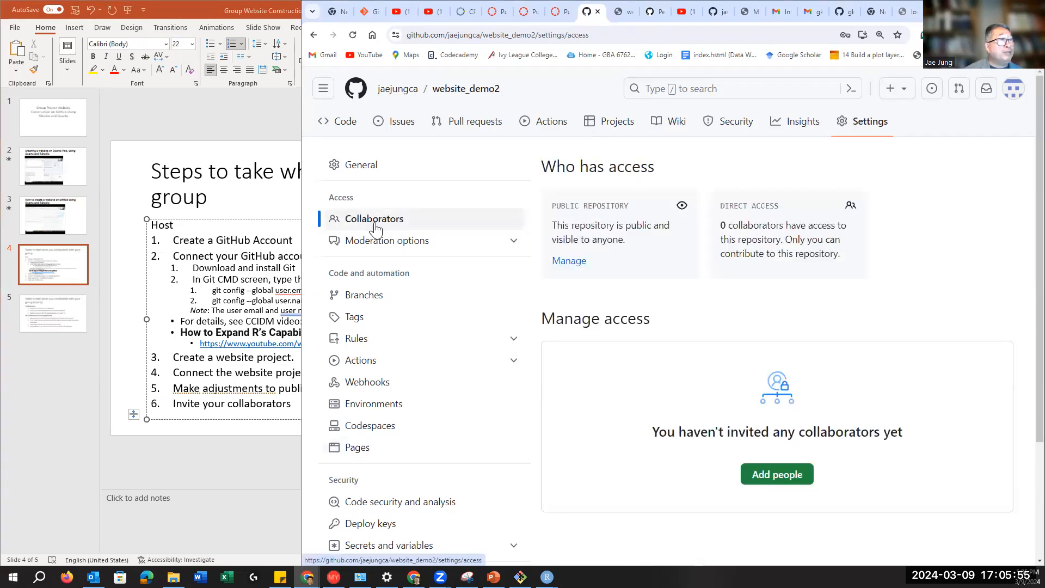
{"action": "scroll", "coordinate": [817, 480], "scroll_direction": "down", "scroll_amount": 2}
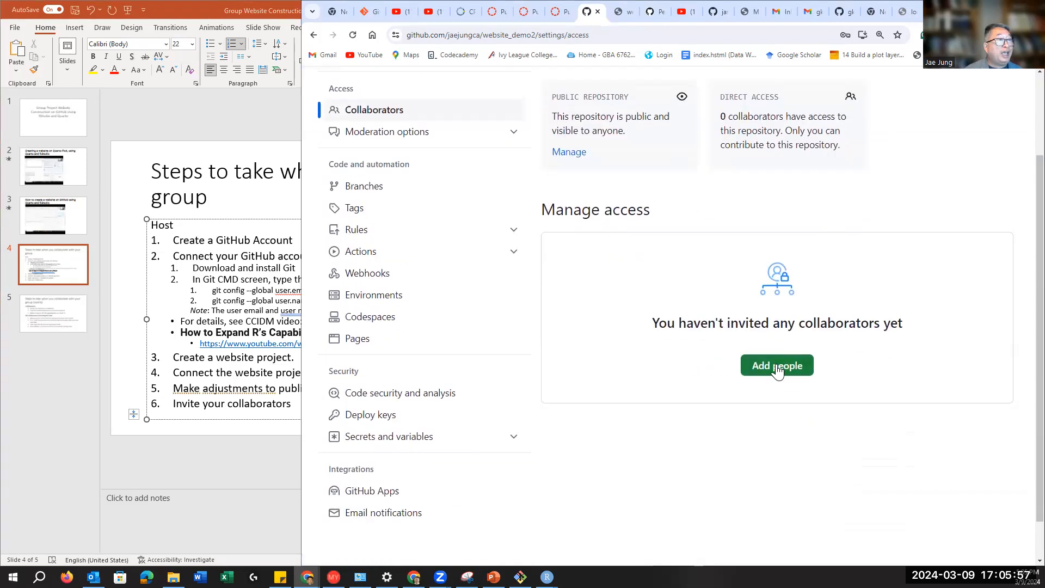
{"action": "left_click", "coordinate": [777, 366]}
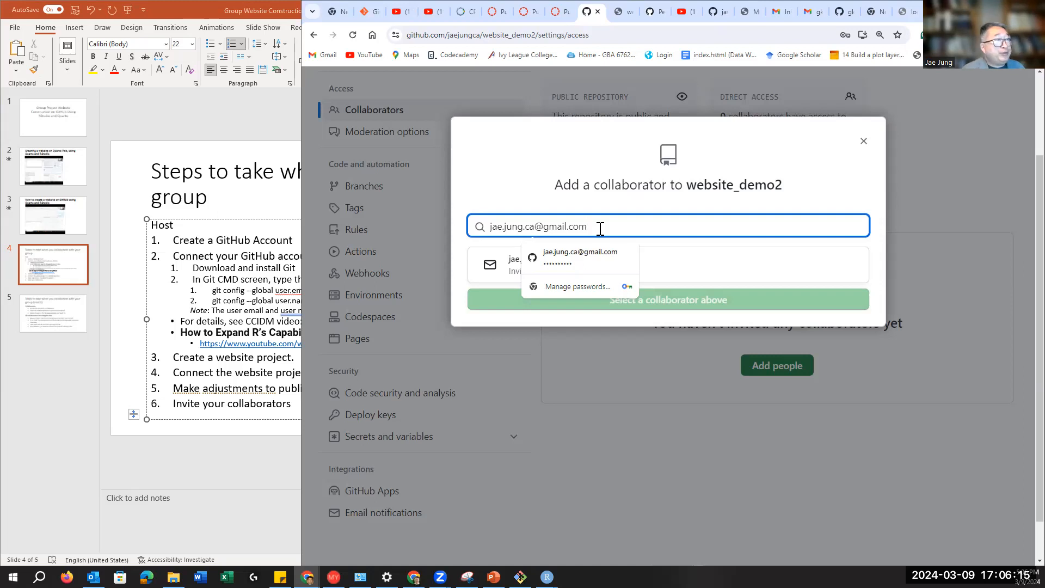
Step: Dismiss the autofill suggestions and select the prefilled e-mail in the collaborator search field
{"action": "left_click", "coordinate": [469, 144]}
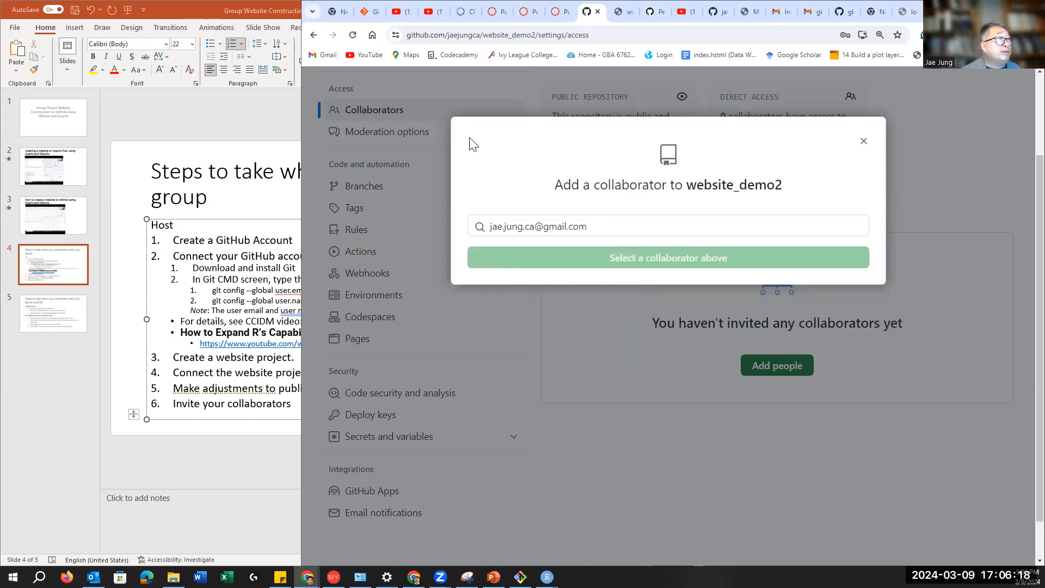
{"action": "left_click", "coordinate": [605, 228]}
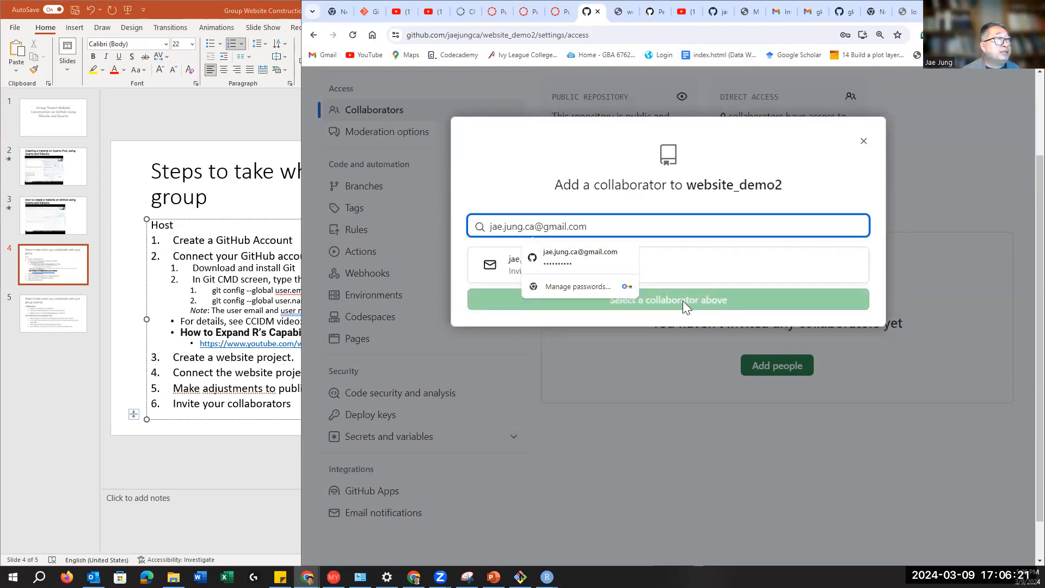
{"action": "left_click", "coordinate": [506, 181]}
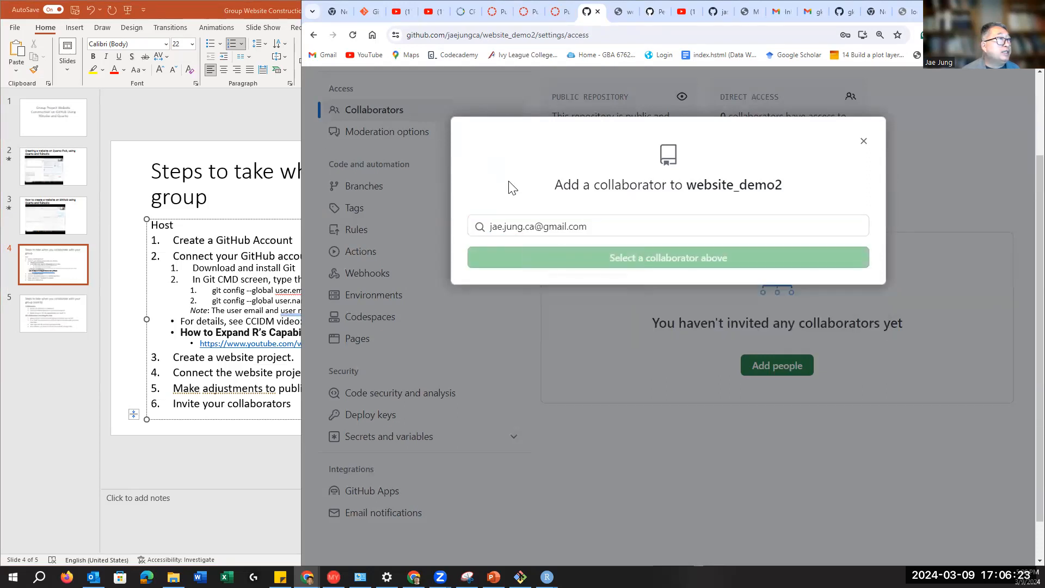
{"action": "left_click_drag", "start_coordinate": [602, 226], "coordinate": [467, 227]}
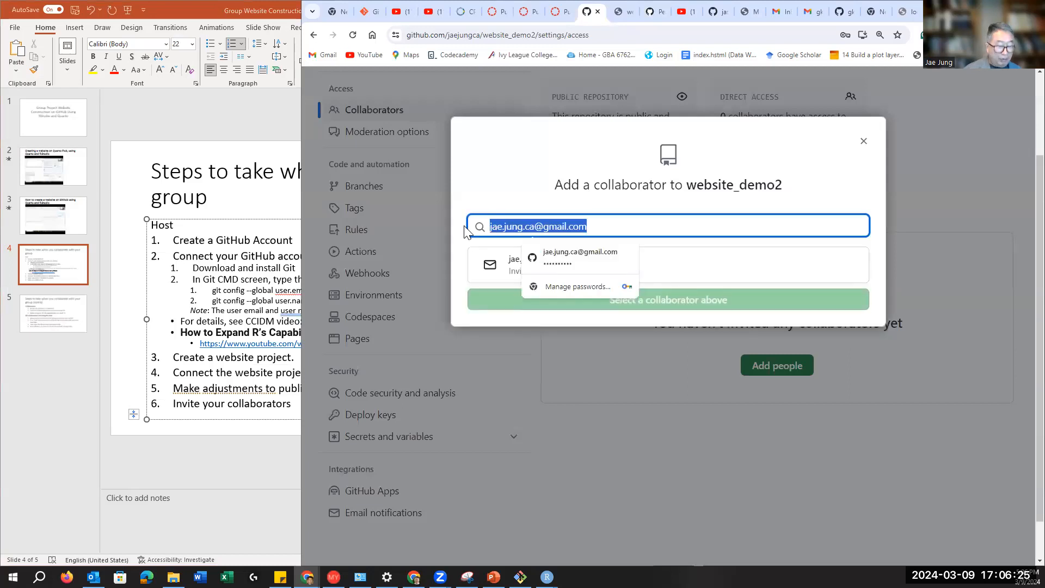
Step: Check who owns website_demo, glancing at the live About page and the permissions docs
{"action": "left_click", "coordinate": [844, 15]}
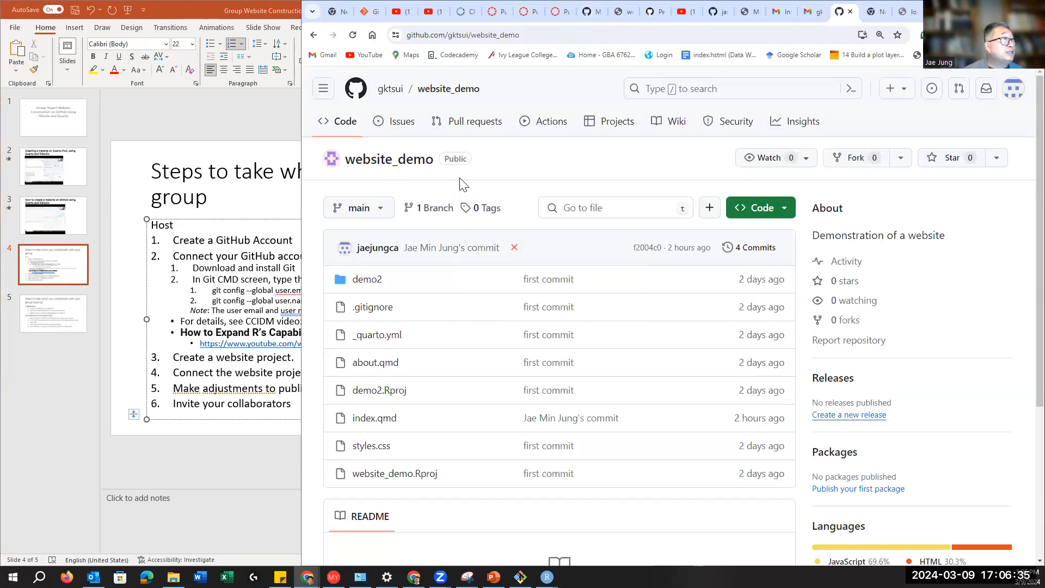
{"action": "mouse_move", "coordinate": [377, 96]}
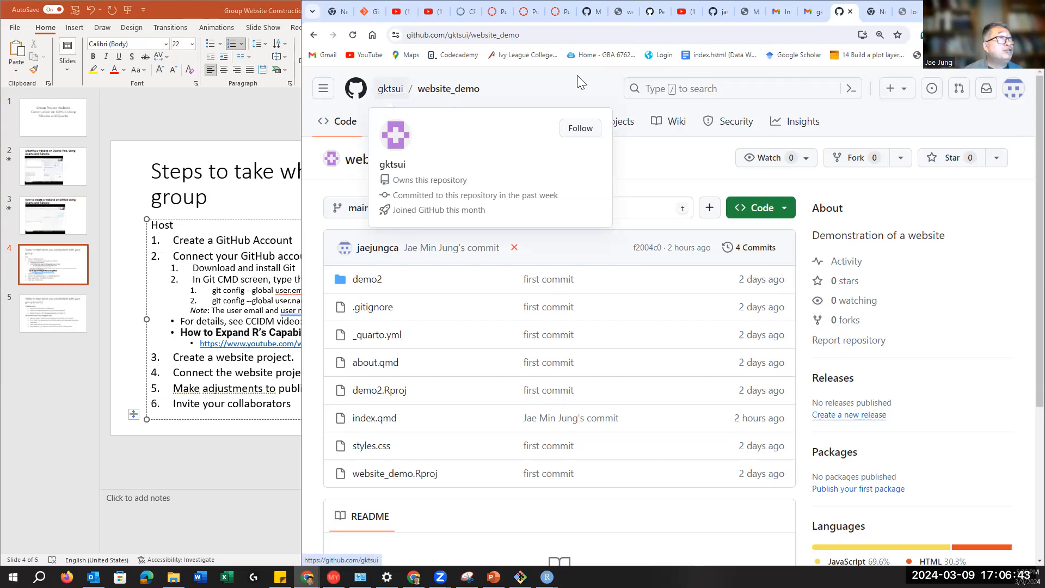
{"action": "left_click", "coordinate": [621, 12]}
{"action": "left_click", "coordinate": [652, 10]}
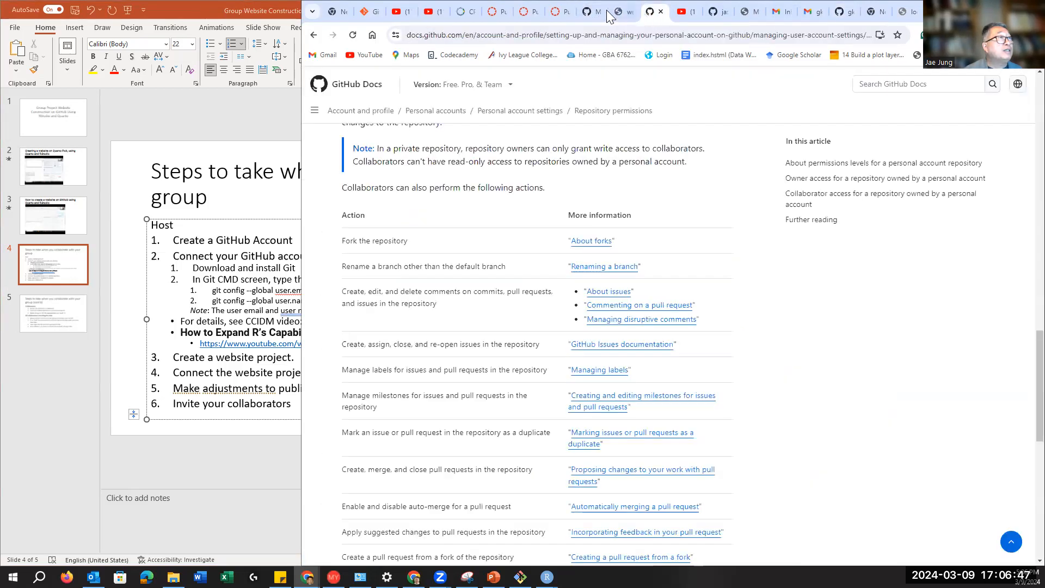
{"action": "left_click", "coordinate": [591, 15]}
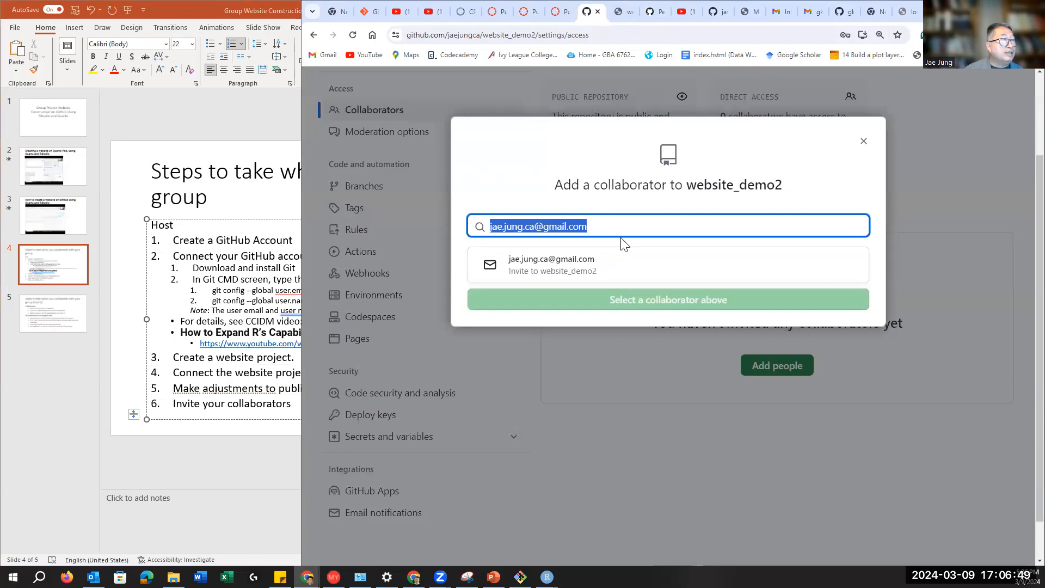
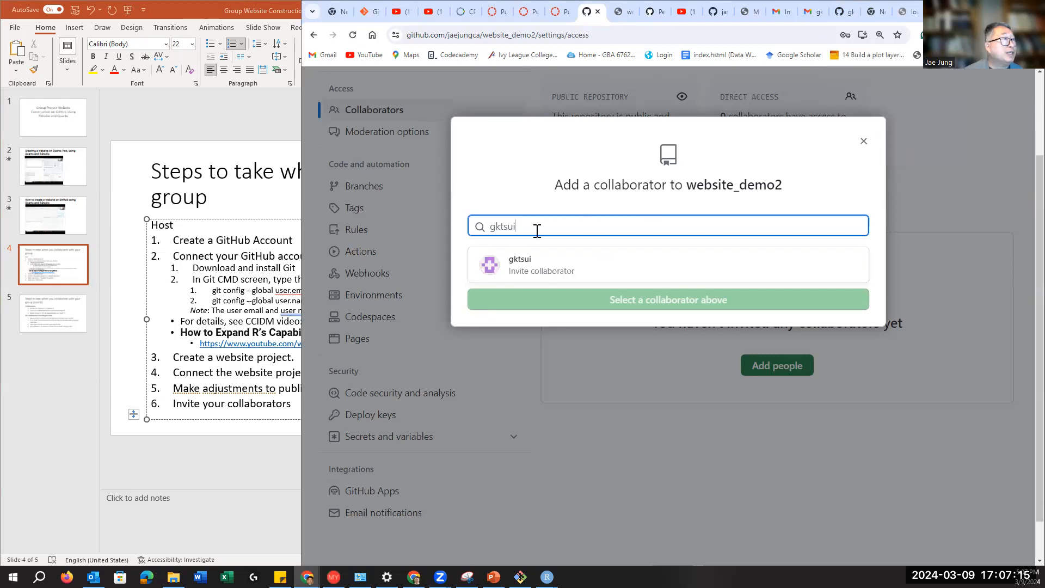
Step: Search for the website_demo owner's username and send them a collaborator invitation
{"action": "left_click", "coordinate": [515, 267]}
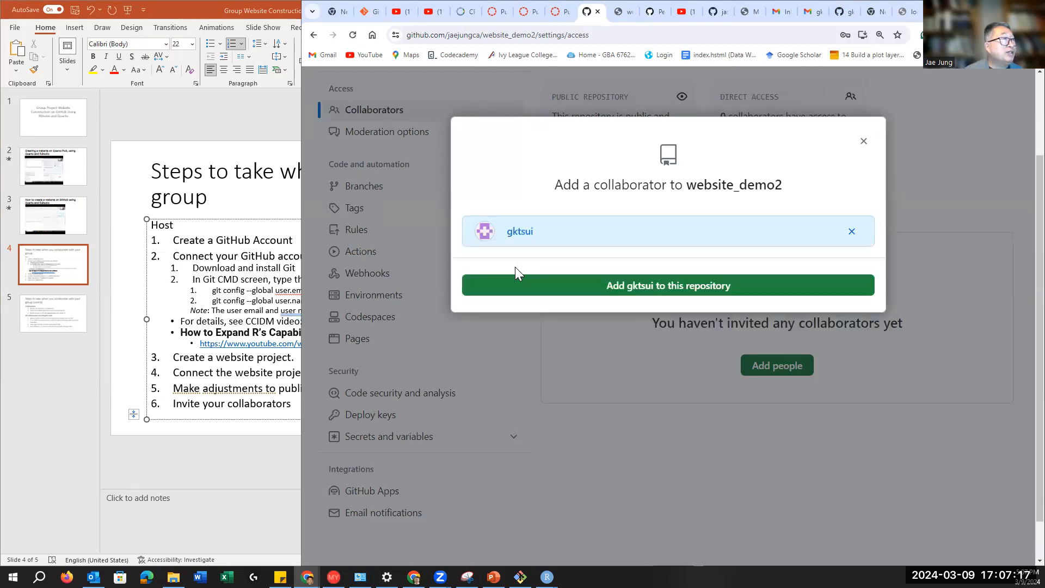
{"action": "left_click", "coordinate": [666, 295]}
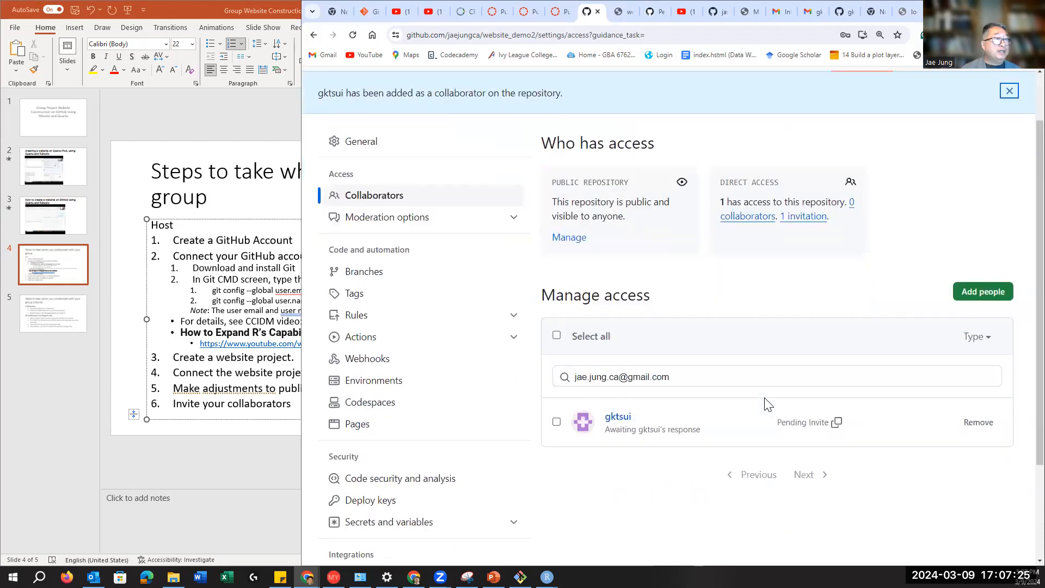
Step: Reload the website_demo repository page and review its file list and 4 commits
{"action": "scroll", "coordinate": [763, 332], "scroll_direction": "down", "scroll_amount": 3}
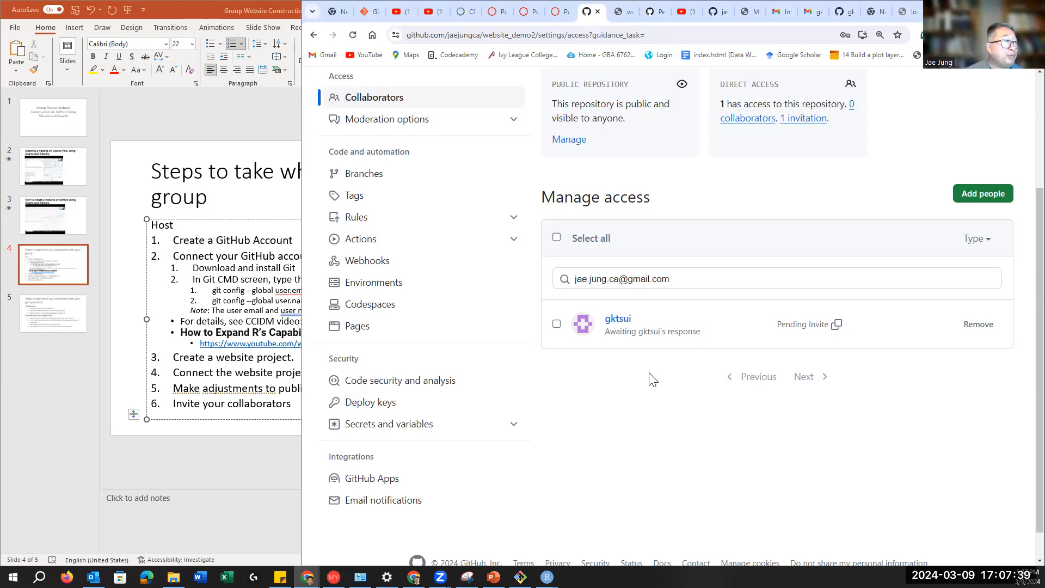
{"action": "left_click", "coordinate": [848, 17]}
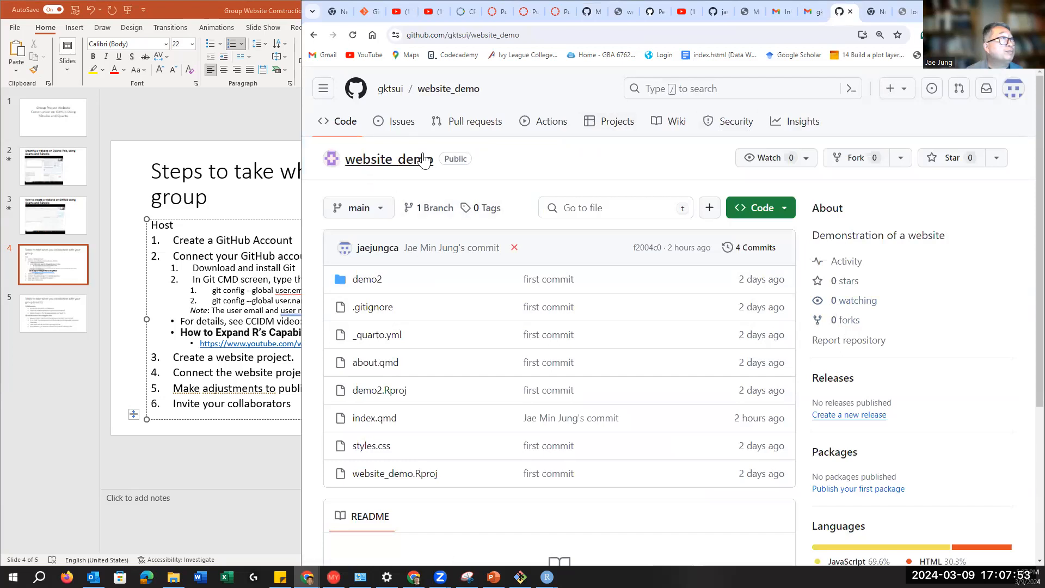
{"action": "scroll", "coordinate": [591, 309], "scroll_direction": "down", "scroll_amount": 4}
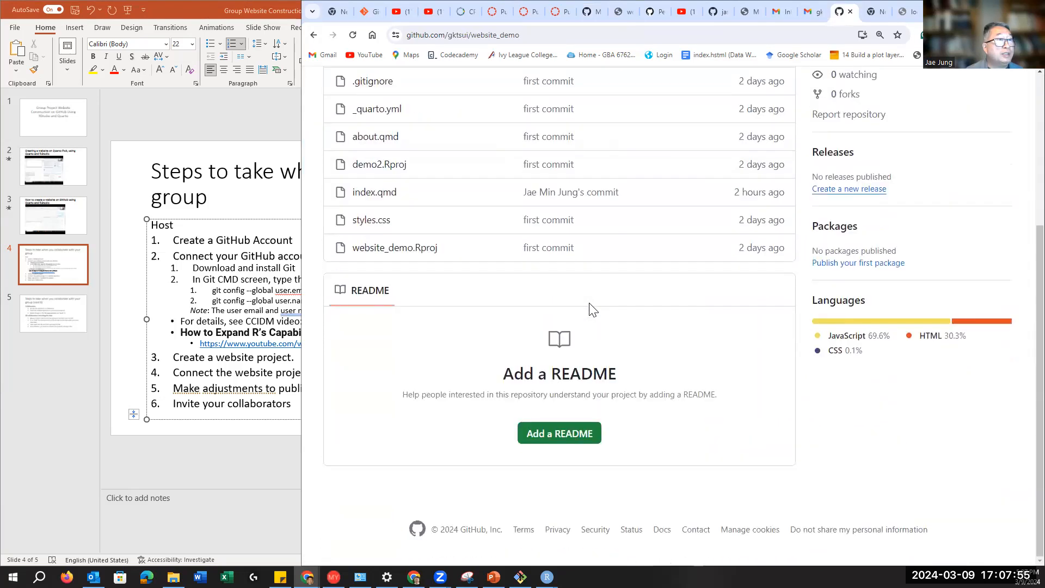
{"action": "scroll", "coordinate": [527, 311], "scroll_direction": "up", "scroll_amount": 4}
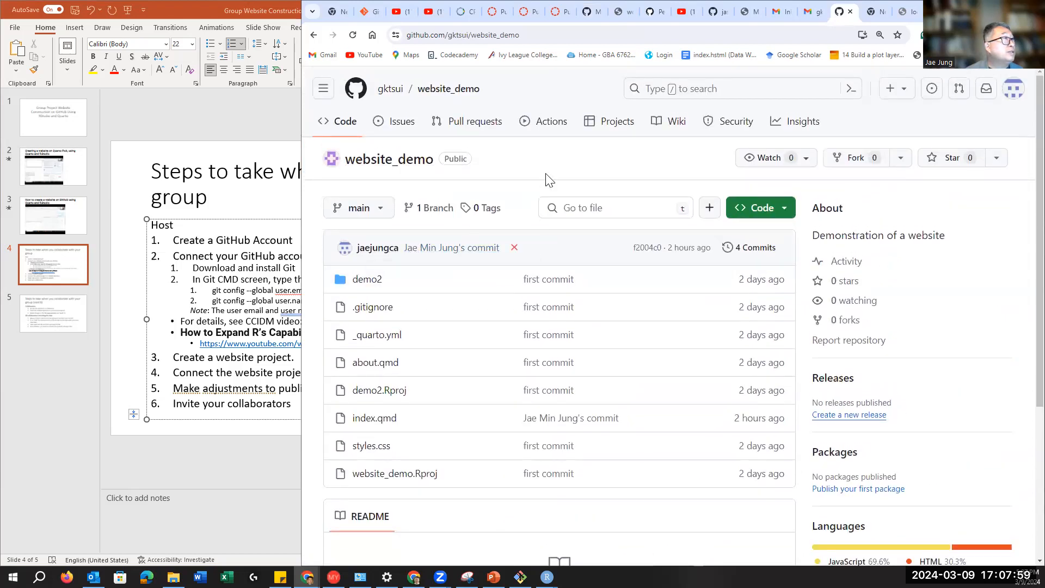
{"action": "left_click", "coordinate": [381, 164]}
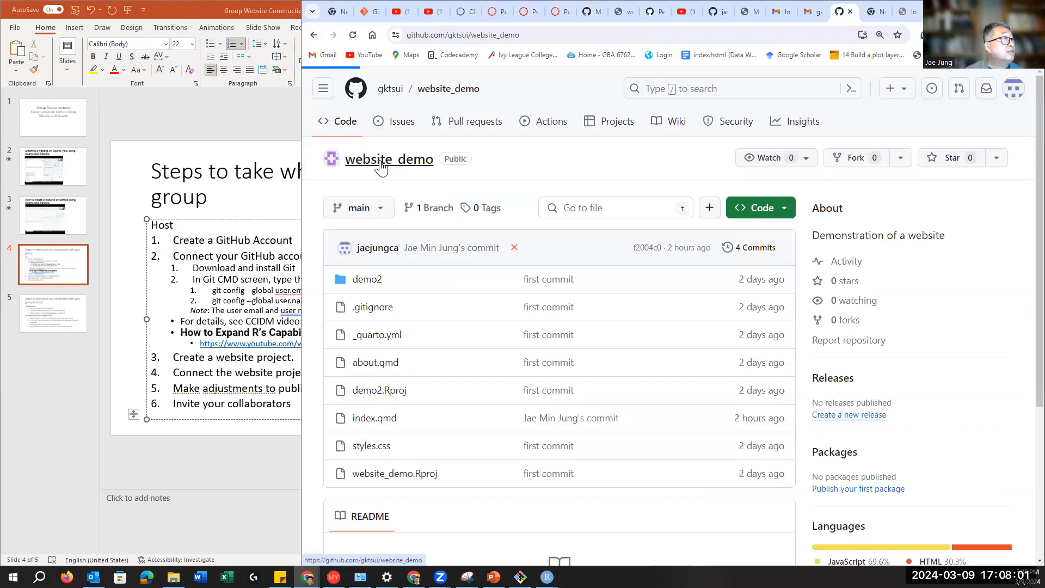
{"action": "scroll", "coordinate": [935, 378], "scroll_direction": "down", "scroll_amount": 4}
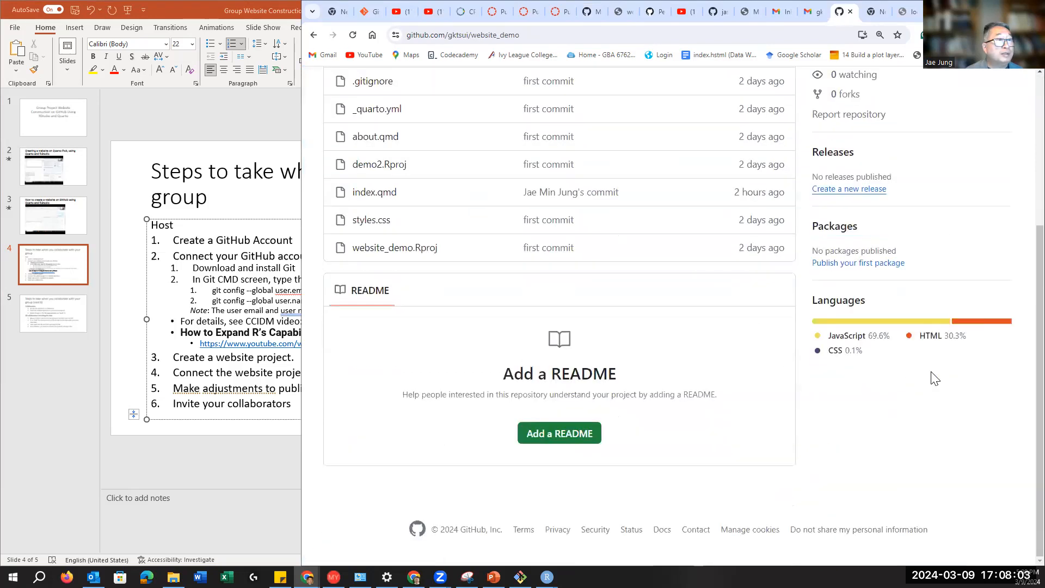
{"action": "scroll", "coordinate": [935, 378], "scroll_direction": "up", "scroll_amount": 4}
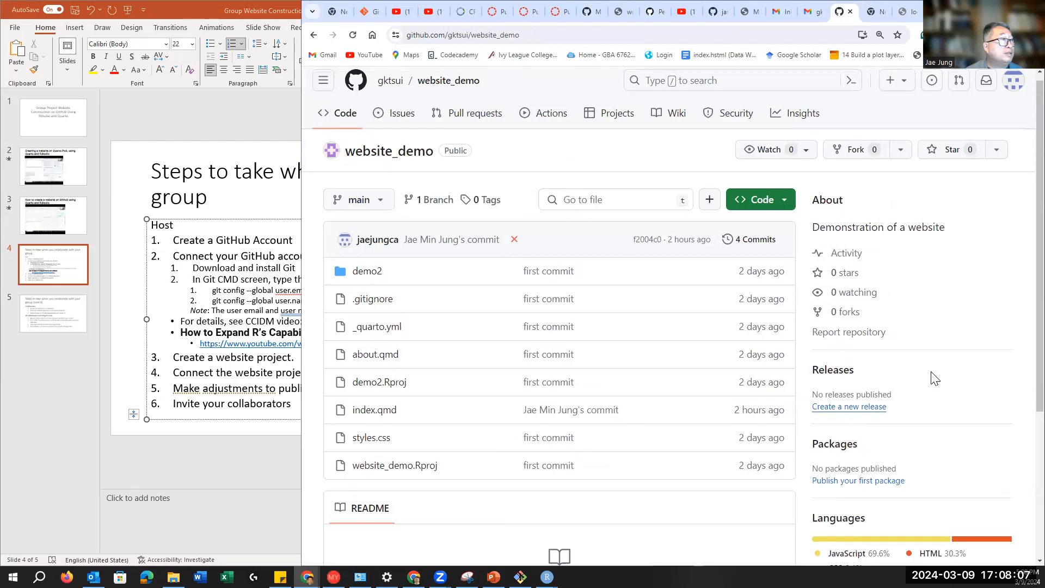
{"action": "scroll", "coordinate": [935, 378], "scroll_direction": "up", "scroll_amount": 1}
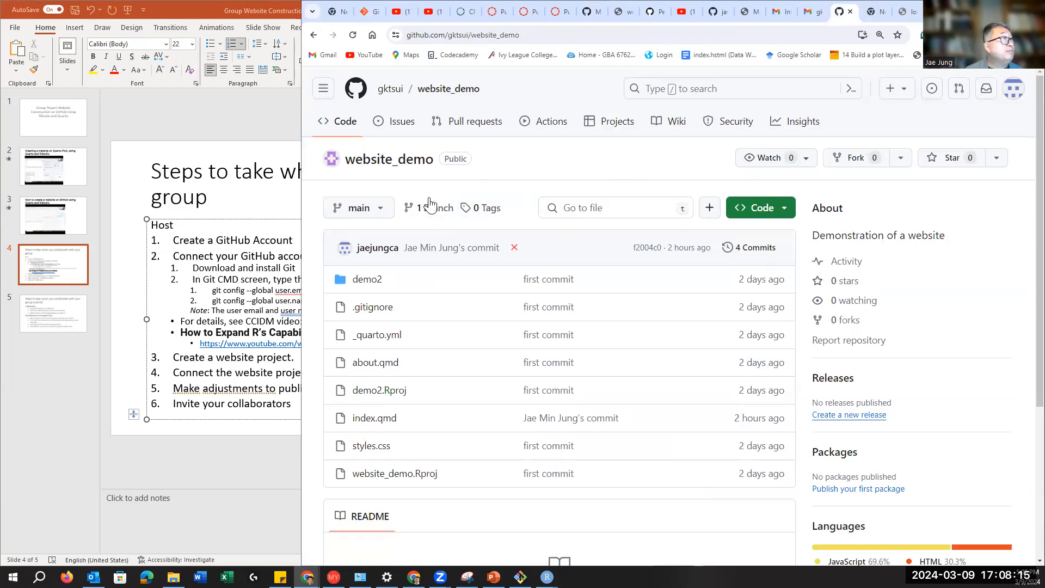
{"action": "mouse_move", "coordinate": [402, 93]}
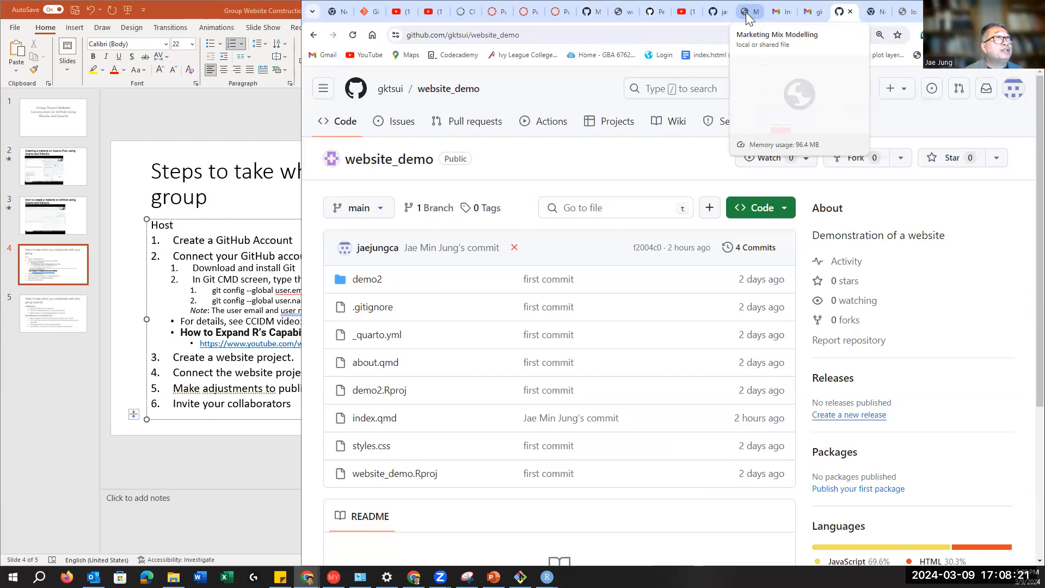
Step: Go from the TRI repository back to website_demo2's collaborator settings with the pending invite
{"action": "left_click", "coordinate": [714, 13]}
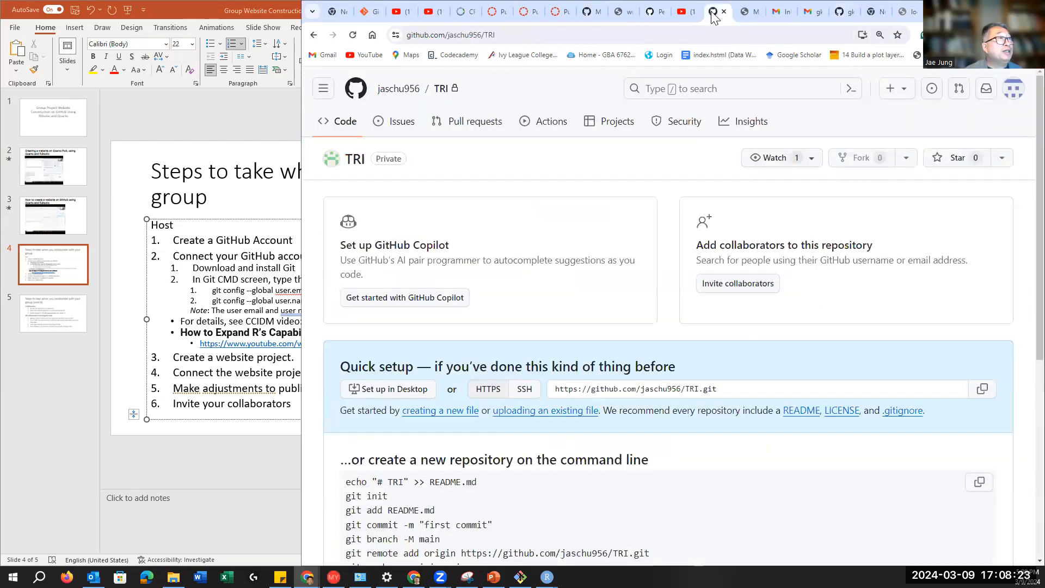
{"action": "left_click", "coordinate": [584, 11]}
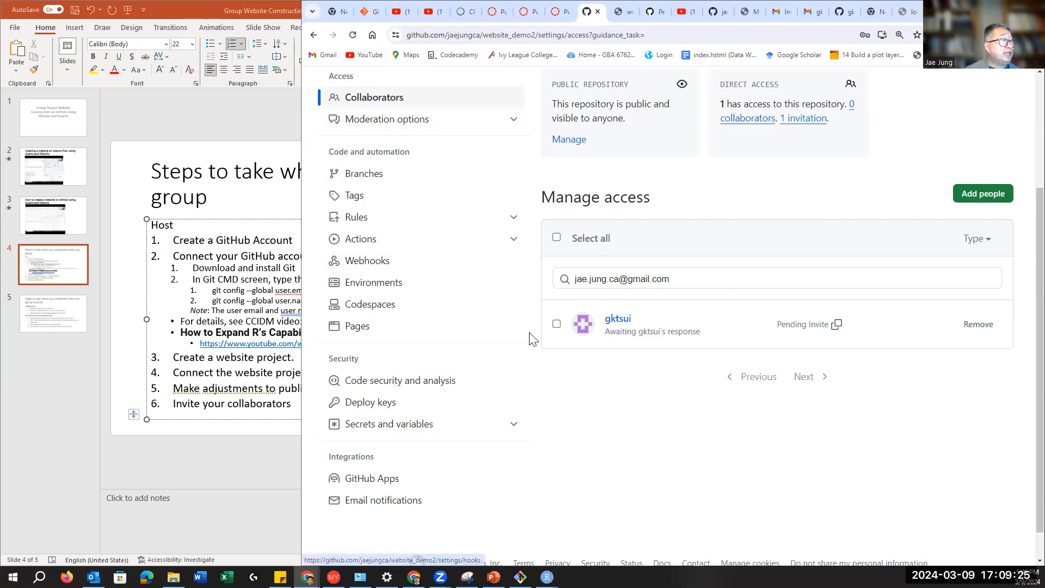
{"action": "scroll", "coordinate": [508, 331], "scroll_direction": "up", "scroll_amount": 2}
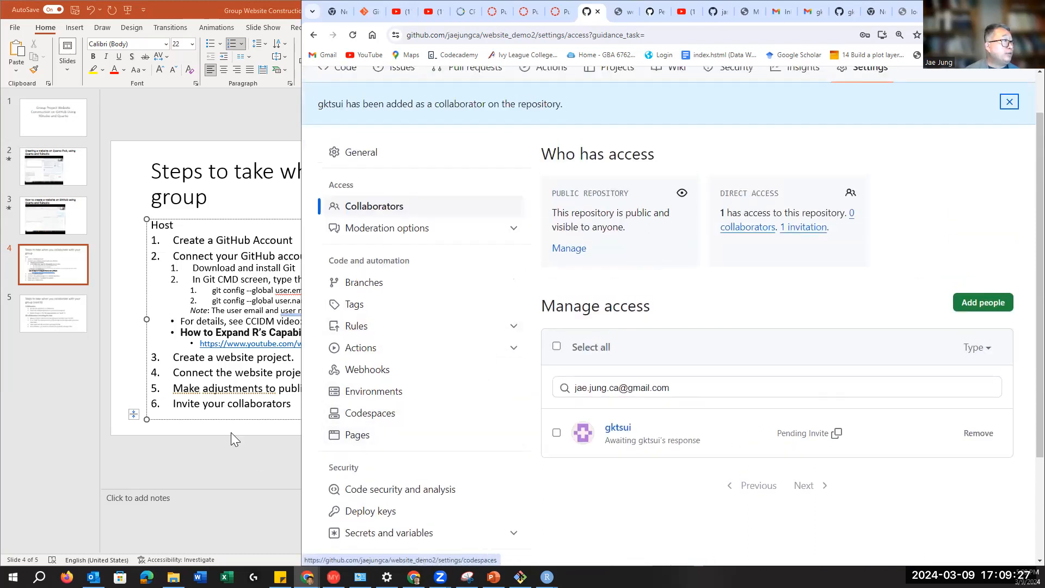
Step: On slide 5, highlight the 'Accept the invitation' and 'Clone the GitHub repository' steps, then return to GitHub
{"action": "left_click", "coordinate": [56, 316]}
{"action": "left_click", "coordinate": [56, 316]}
{"action": "left_click_drag", "start_coordinate": [191, 247], "coordinate": [370, 247]}
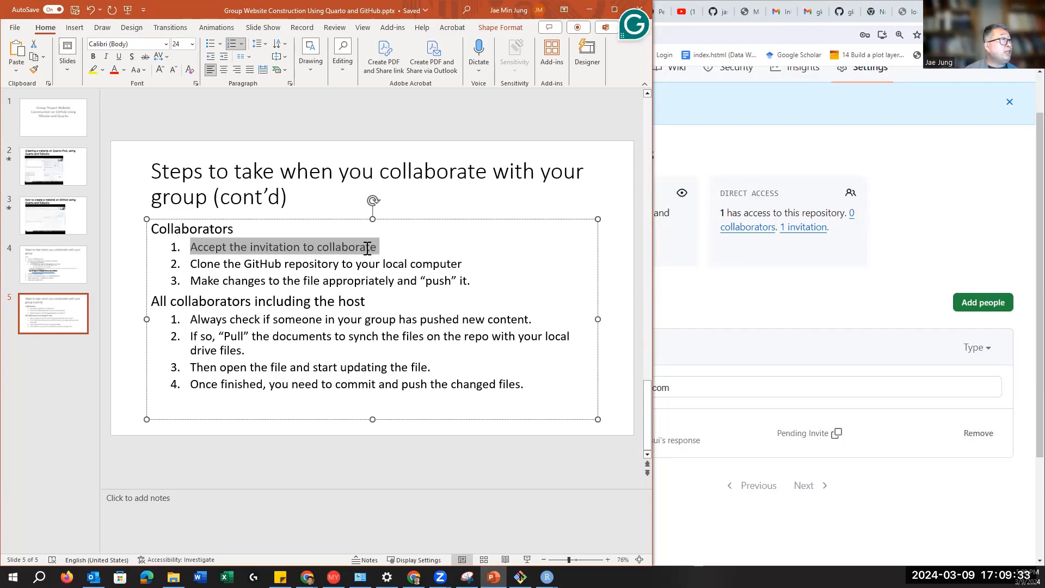
{"action": "left_click", "coordinate": [192, 264]}
{"action": "left_click_drag", "start_coordinate": [192, 265], "coordinate": [347, 265]}
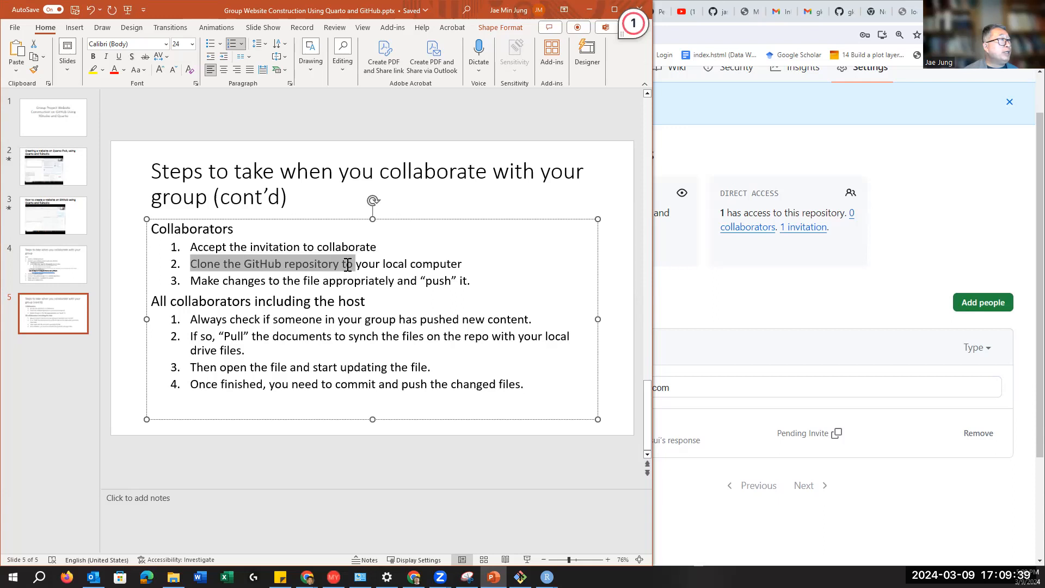
{"action": "left_click", "coordinate": [208, 281]}
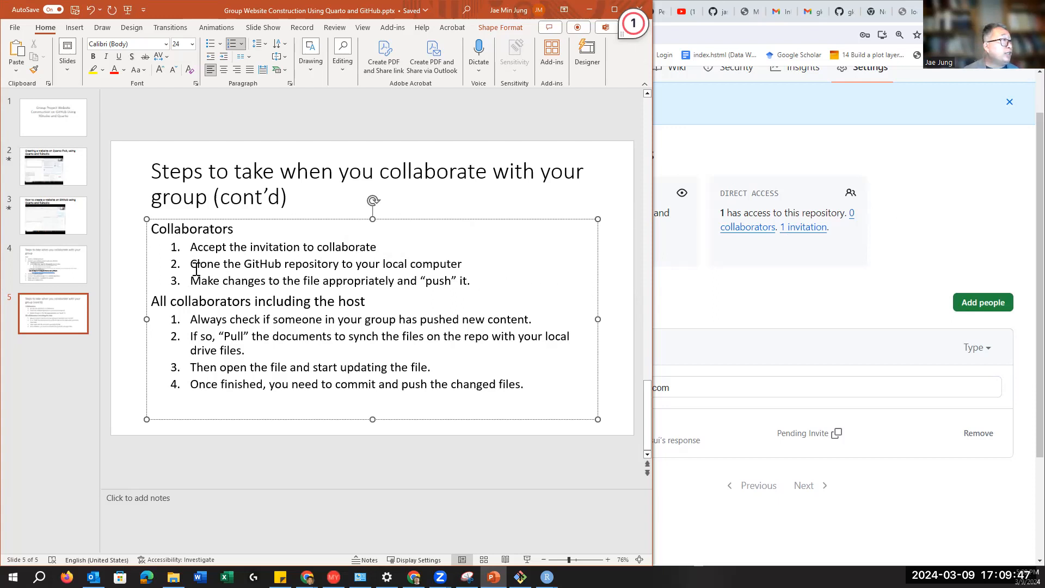
{"action": "left_click", "coordinate": [904, 196]}
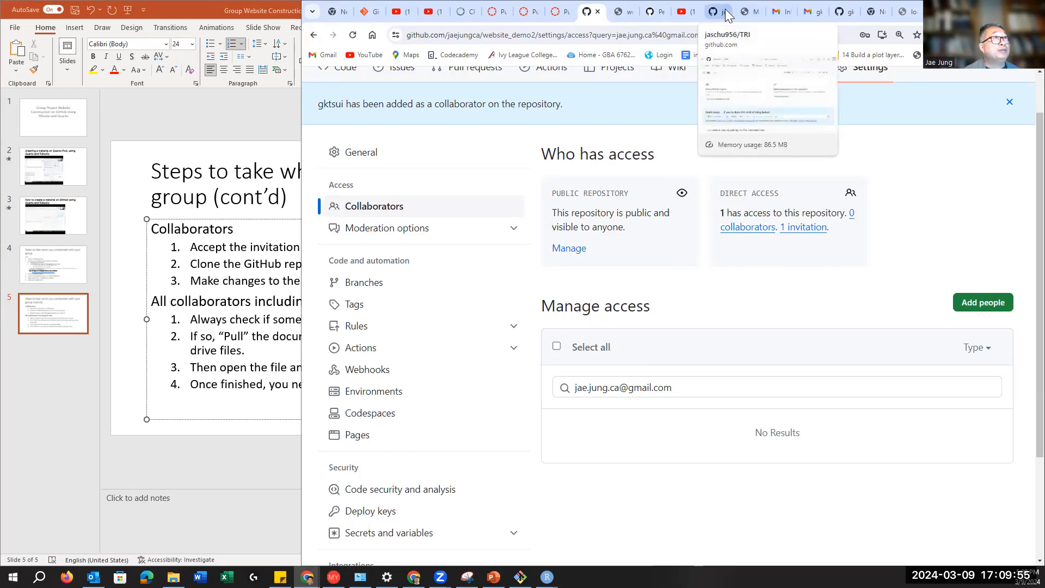
{"action": "left_click", "coordinate": [843, 12]}
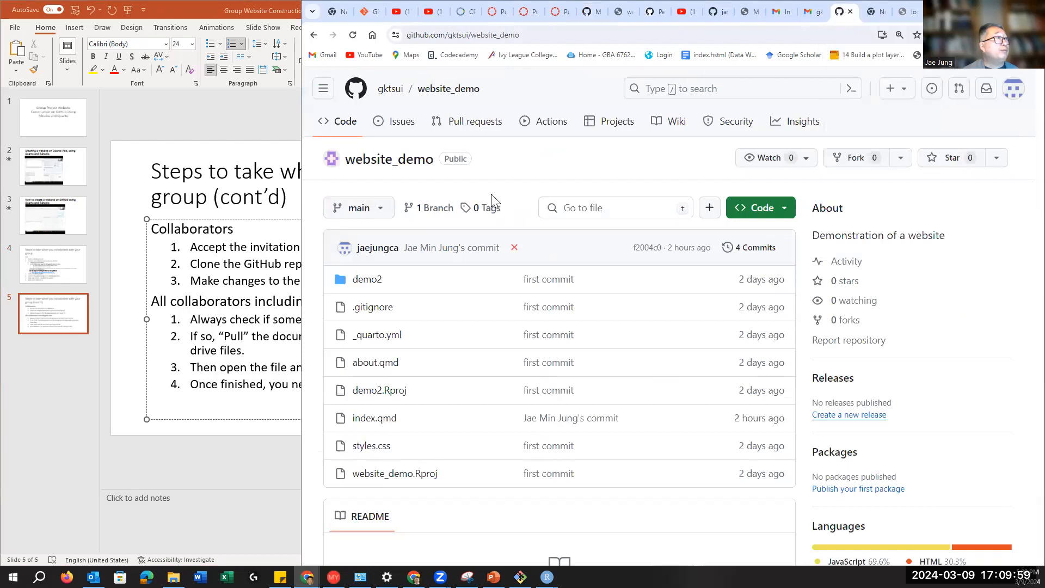
{"action": "left_click", "coordinate": [432, 96]}
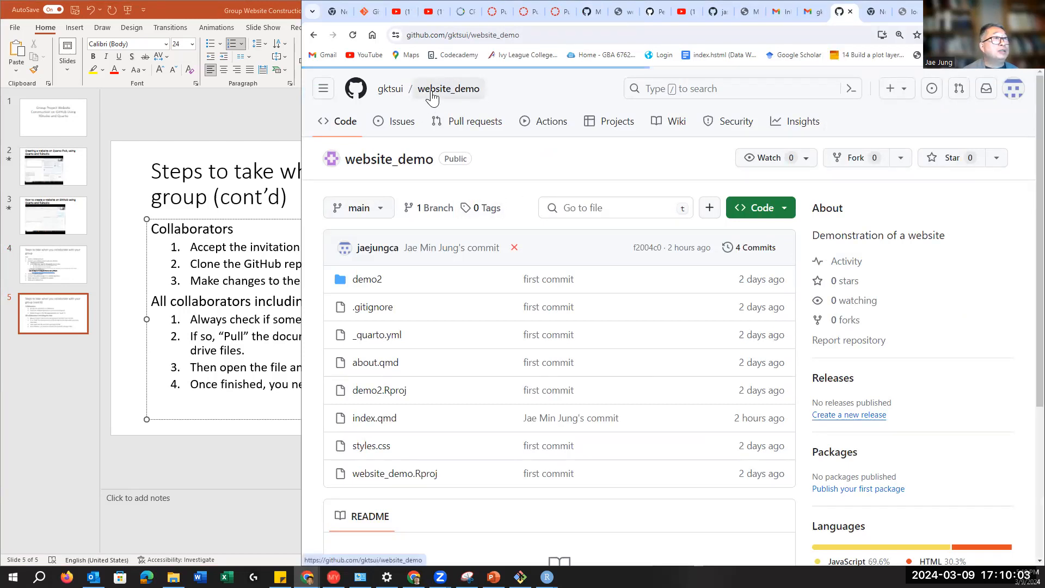
{"action": "scroll", "coordinate": [934, 391], "scroll_direction": "down", "scroll_amount": 4}
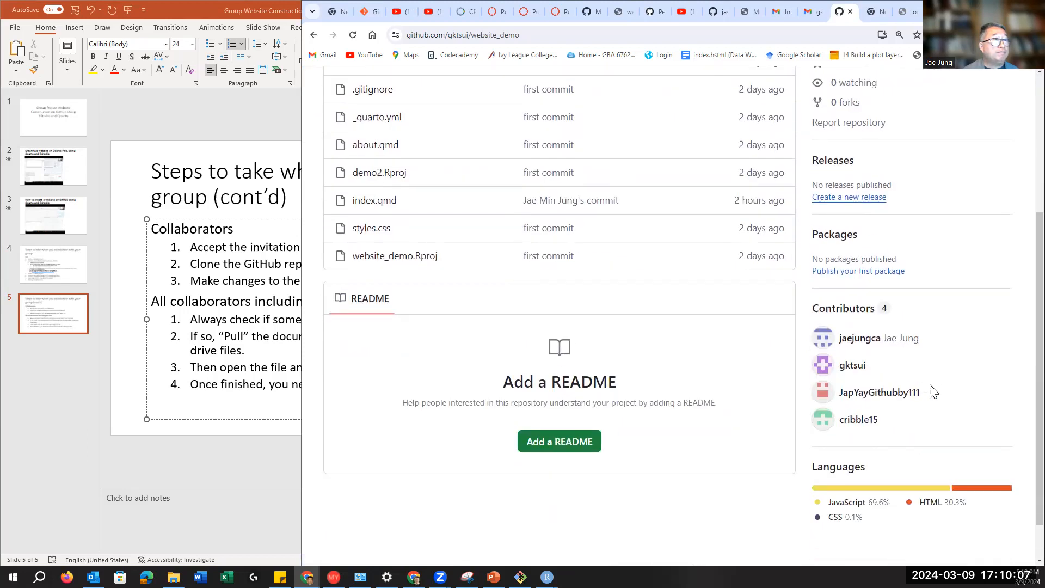
{"action": "scroll", "coordinate": [931, 392], "scroll_direction": "up", "scroll_amount": 3}
{"action": "scroll", "coordinate": [931, 392], "scroll_direction": "down", "scroll_amount": 3}
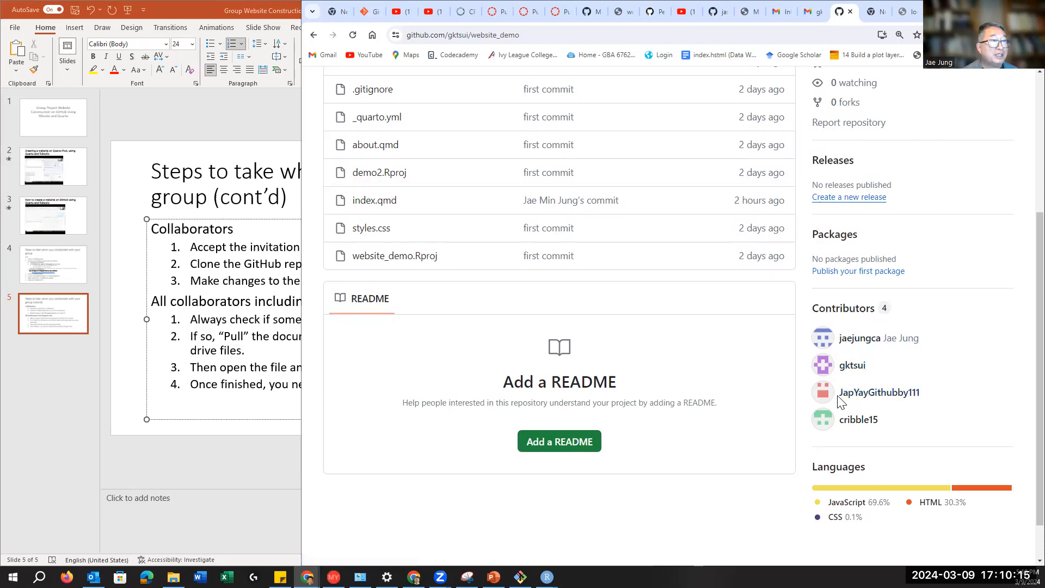
{"action": "left_click_drag", "start_coordinate": [839, 393], "coordinate": [924, 407]}
{"action": "key", "text": "ctrl+c"}
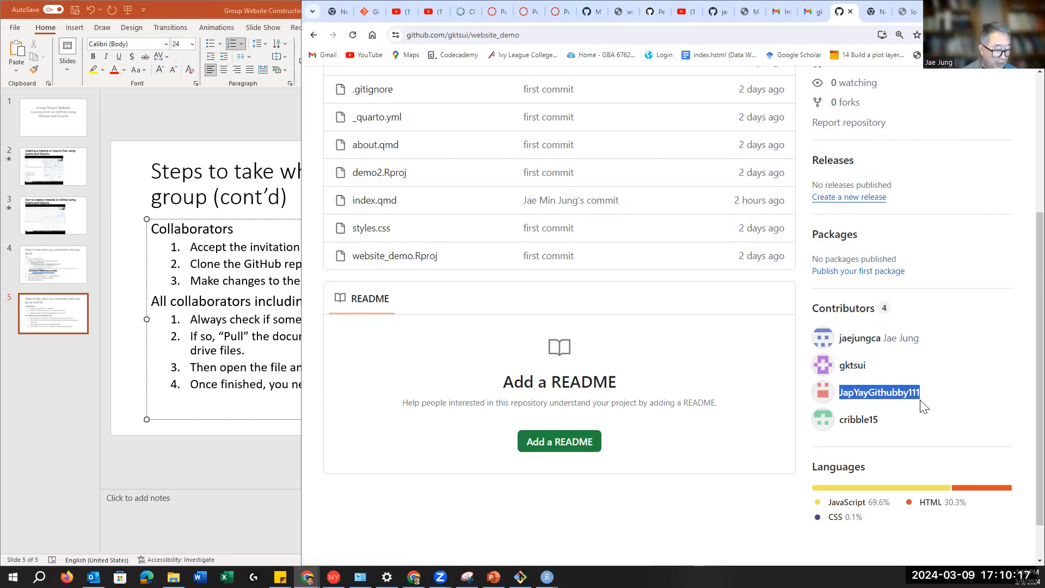
{"action": "scroll", "coordinate": [928, 279], "scroll_direction": "up", "scroll_amount": 4}
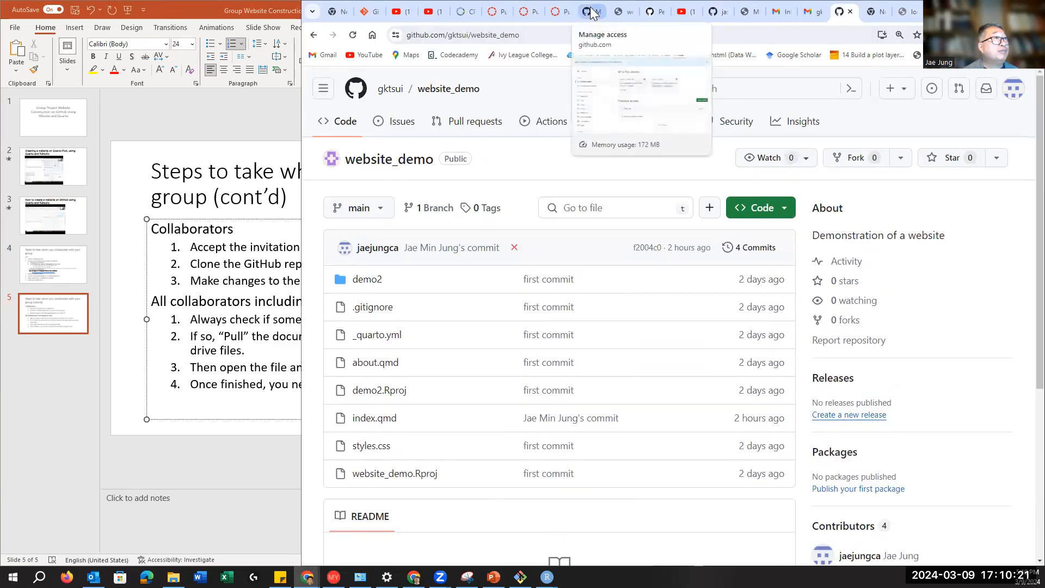
{"action": "left_click", "coordinate": [624, 12]}
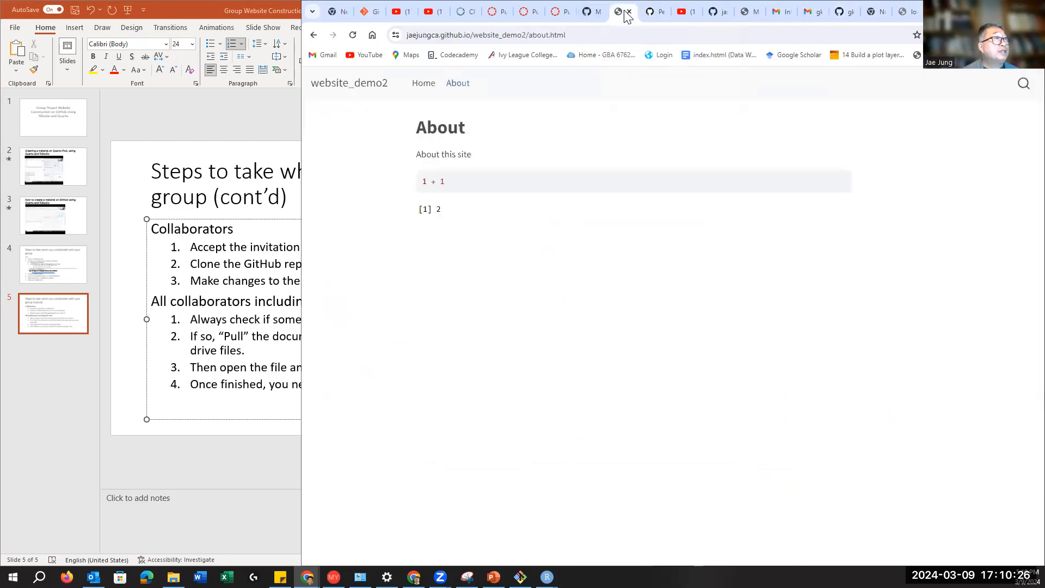
{"action": "left_click", "coordinate": [587, 12]}
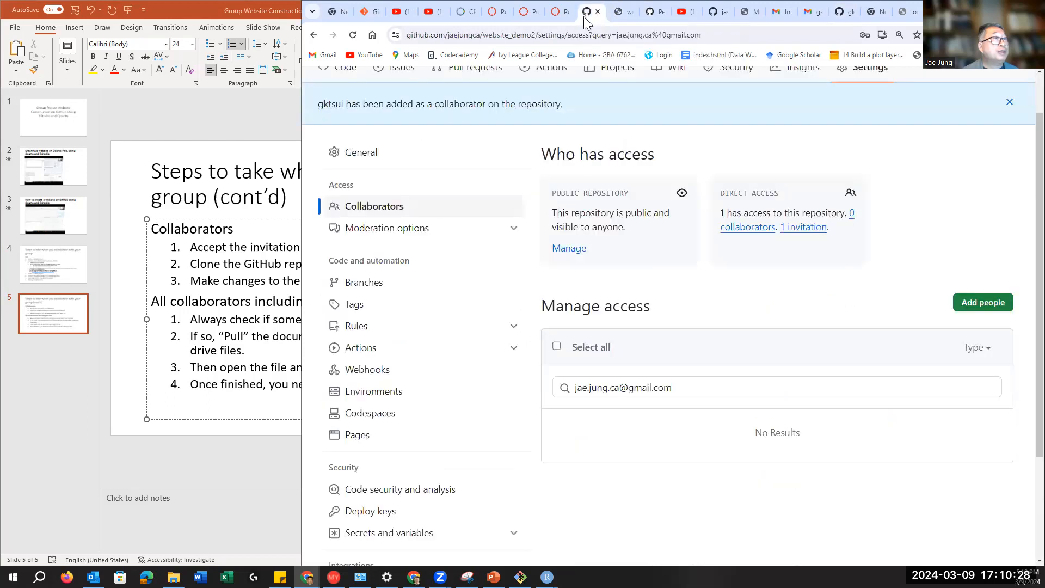
Step: Replace the prefilled e-mail with the copied contributor username and select the matching account
{"action": "left_click", "coordinate": [973, 302]}
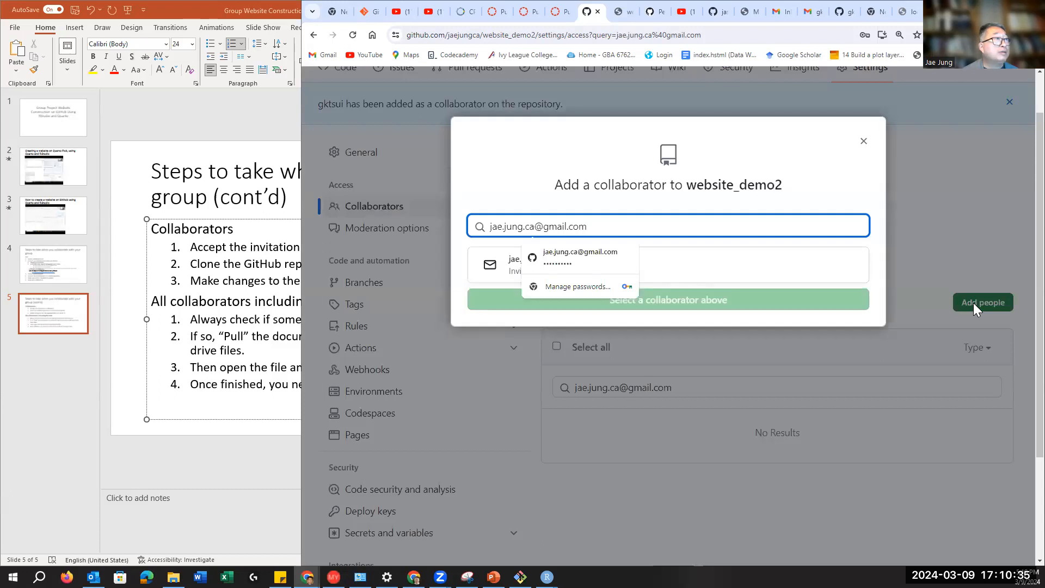
{"action": "left_click_drag", "start_coordinate": [606, 225], "coordinate": [431, 219]}
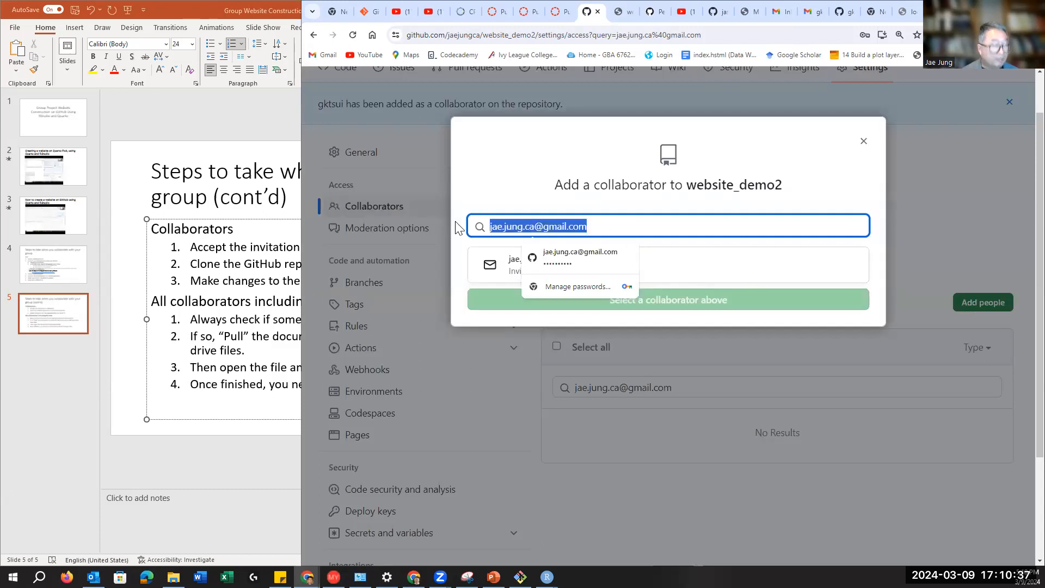
{"action": "key", "text": "ctrl+v"}
{"action": "left_click", "coordinate": [549, 263]}
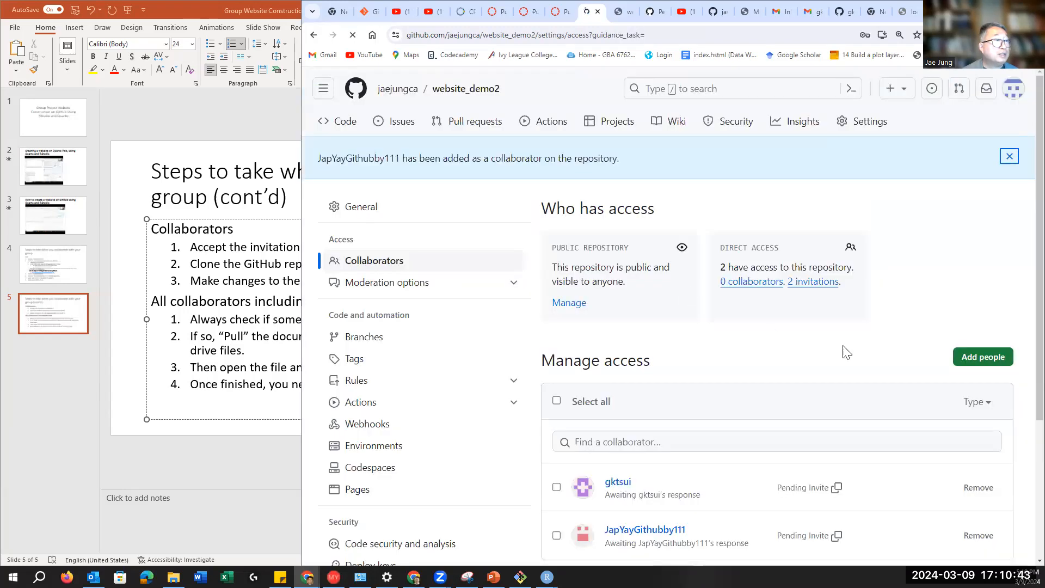
{"action": "scroll", "coordinate": [845, 352], "scroll_direction": "down", "scroll_amount": 2}
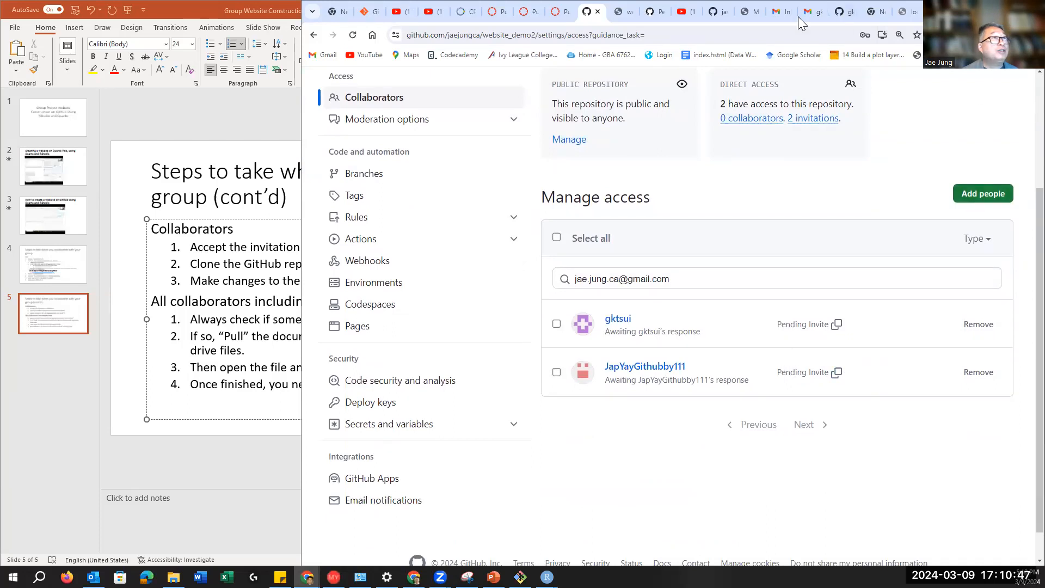
Step: Copy the last website_demo contributor's username and return to website_demo2's collaborator settings
{"action": "left_click", "coordinate": [843, 11]}
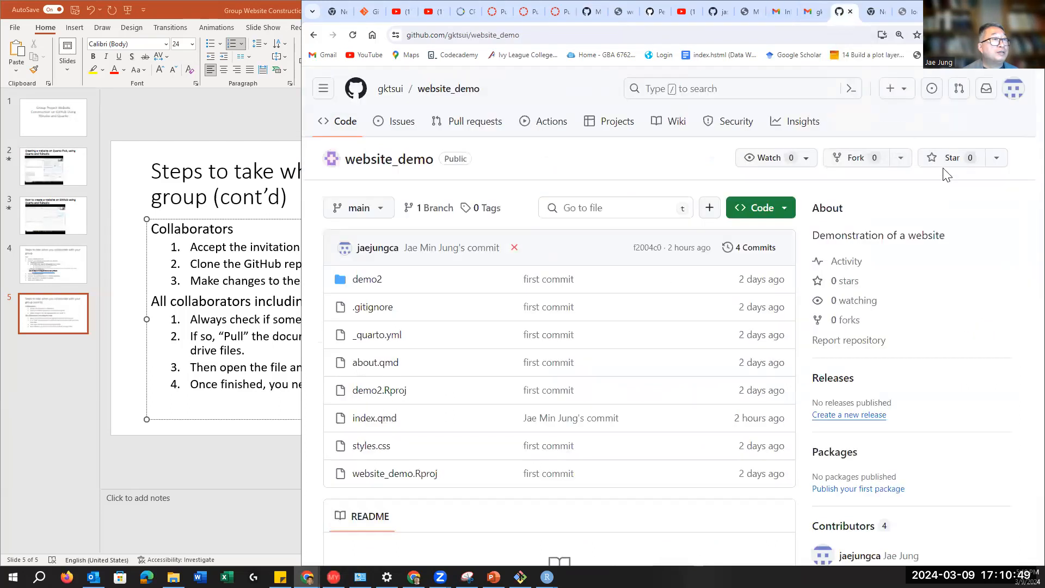
{"action": "scroll", "coordinate": [947, 176], "scroll_direction": "down", "scroll_amount": 4}
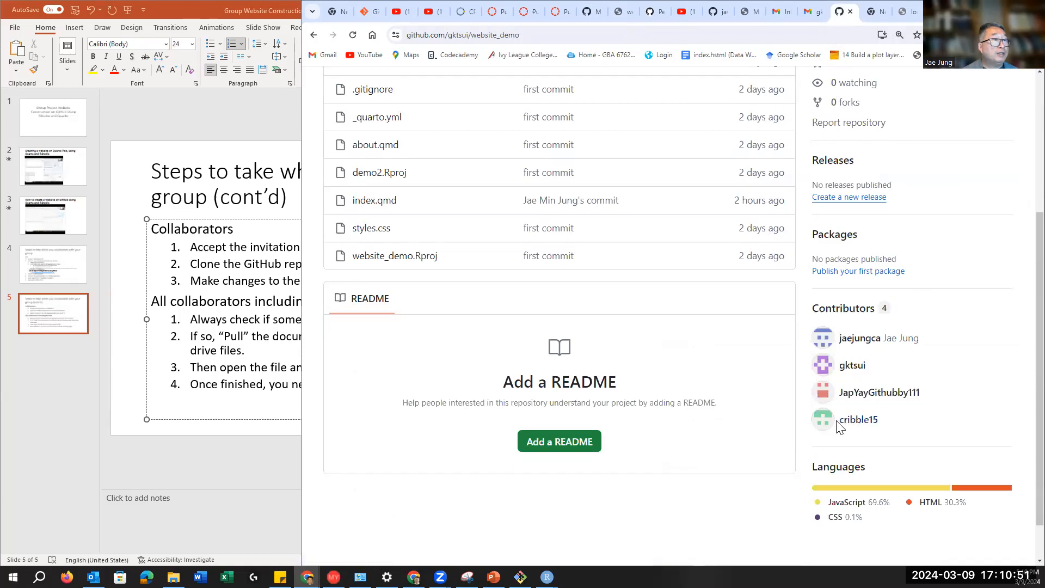
{"action": "left_click_drag", "start_coordinate": [838, 427], "coordinate": [881, 424]}
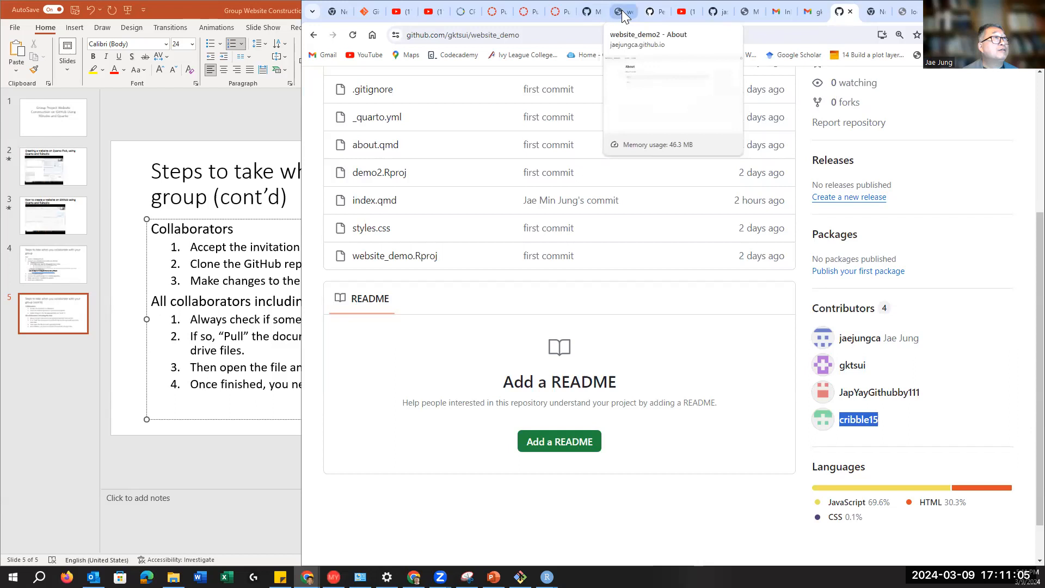
{"action": "left_click", "coordinate": [599, 11]}
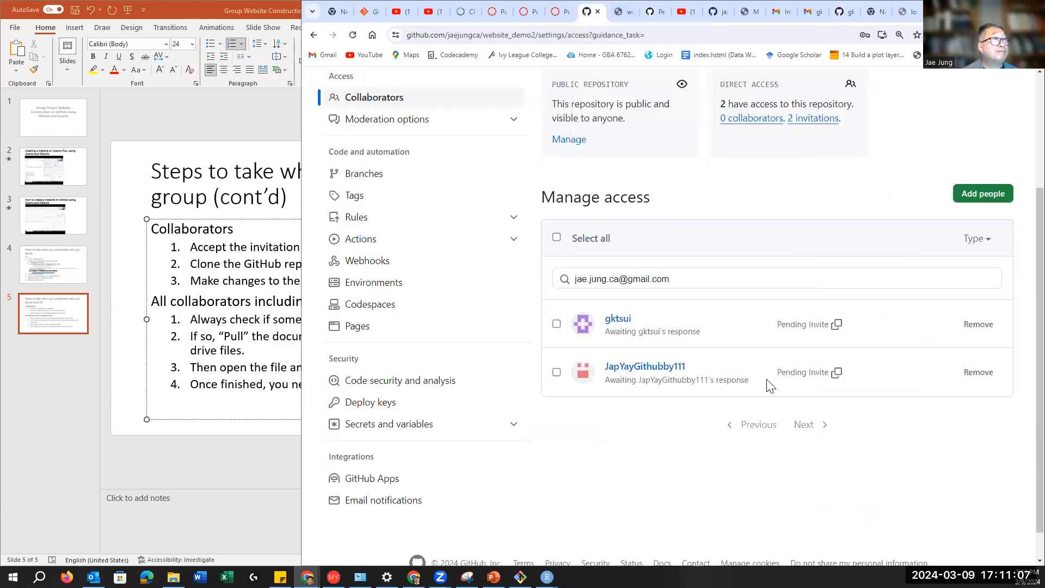
Step: Paste the fourth contributor's username, delete the leftover e-mail text, and send their invite
{"action": "left_click", "coordinate": [983, 195]}
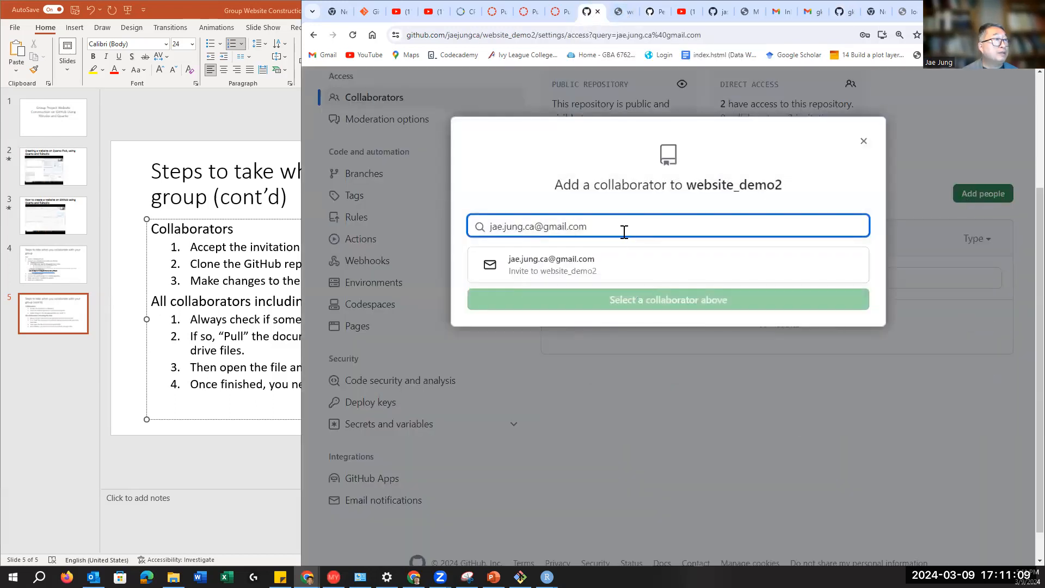
{"action": "left_click", "coordinate": [597, 228]}
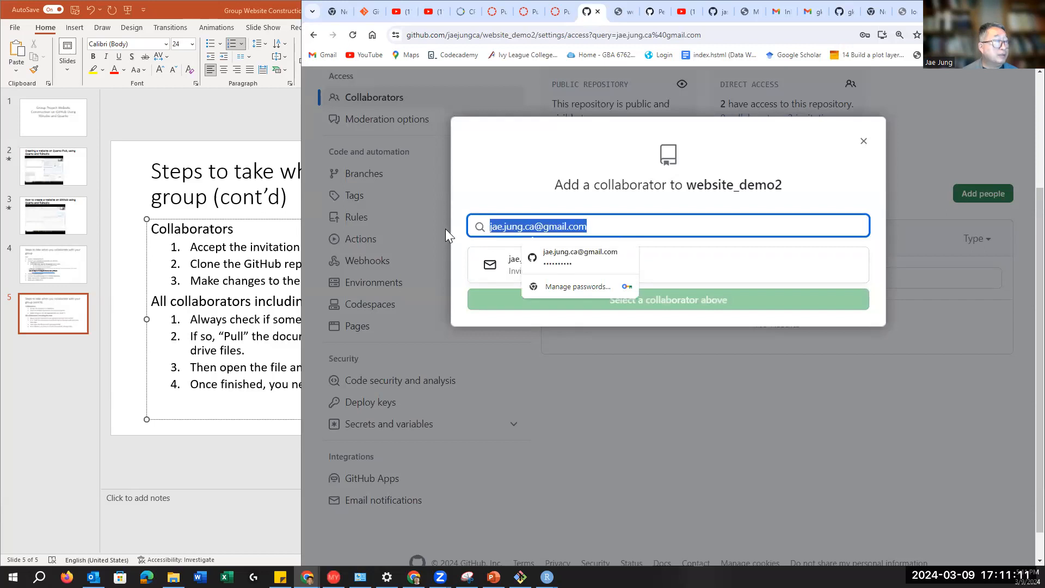
{"action": "left_click", "coordinate": [627, 255]}
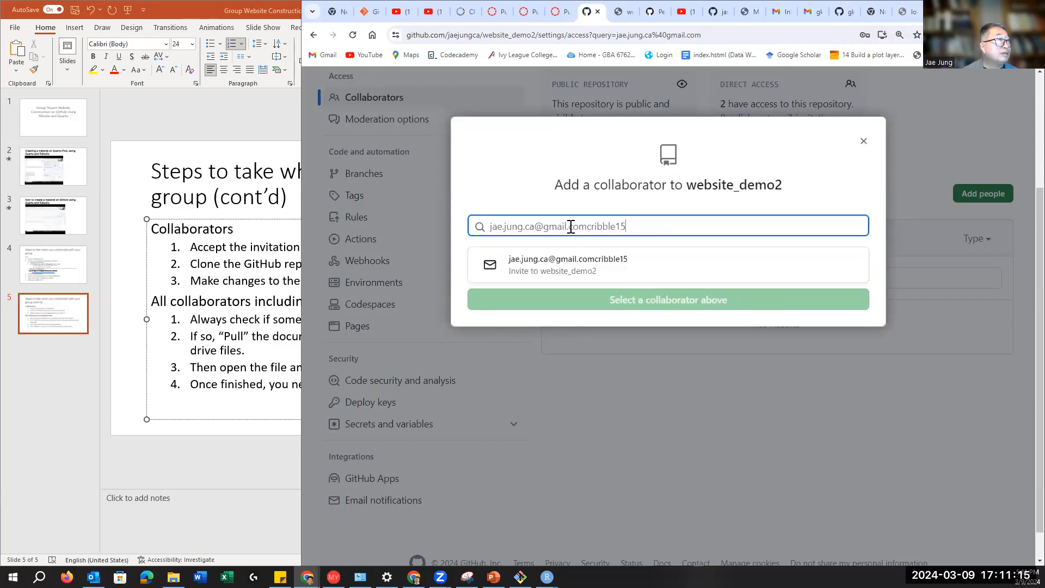
{"action": "left_click_drag", "start_coordinate": [571, 226], "coordinate": [423, 227]}
{"action": "key", "text": "BackSpace"}
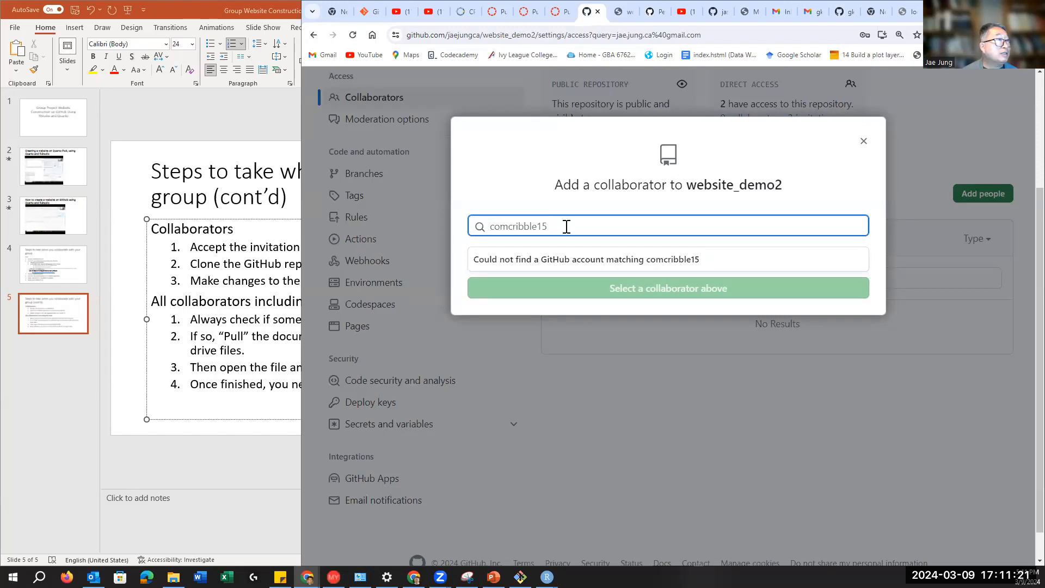
{"action": "left_click_drag", "start_coordinate": [509, 226], "coordinate": [428, 219]}
{"action": "key", "text": "BackSpace"}
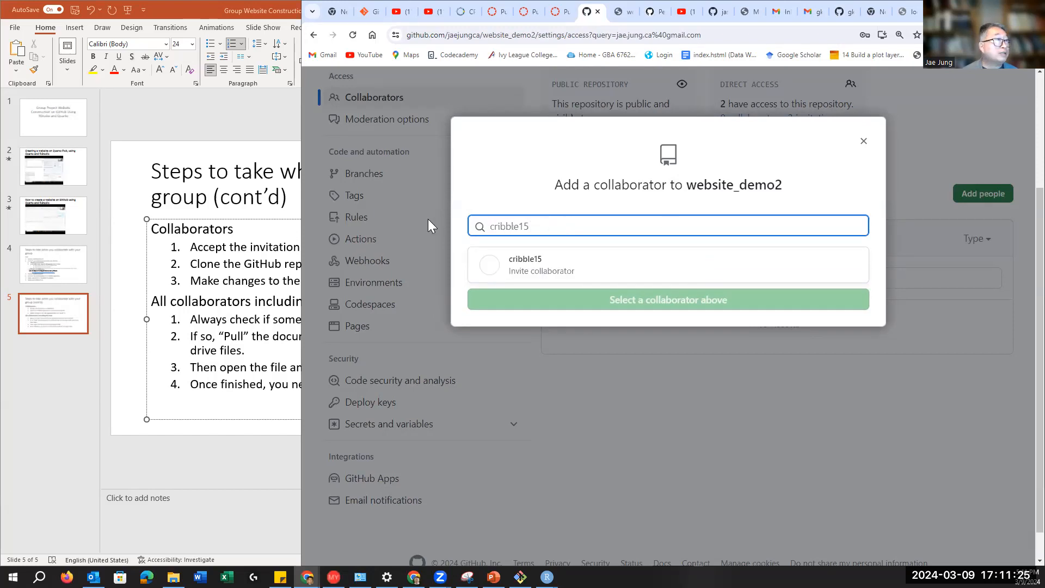
{"action": "left_click", "coordinate": [534, 272]}
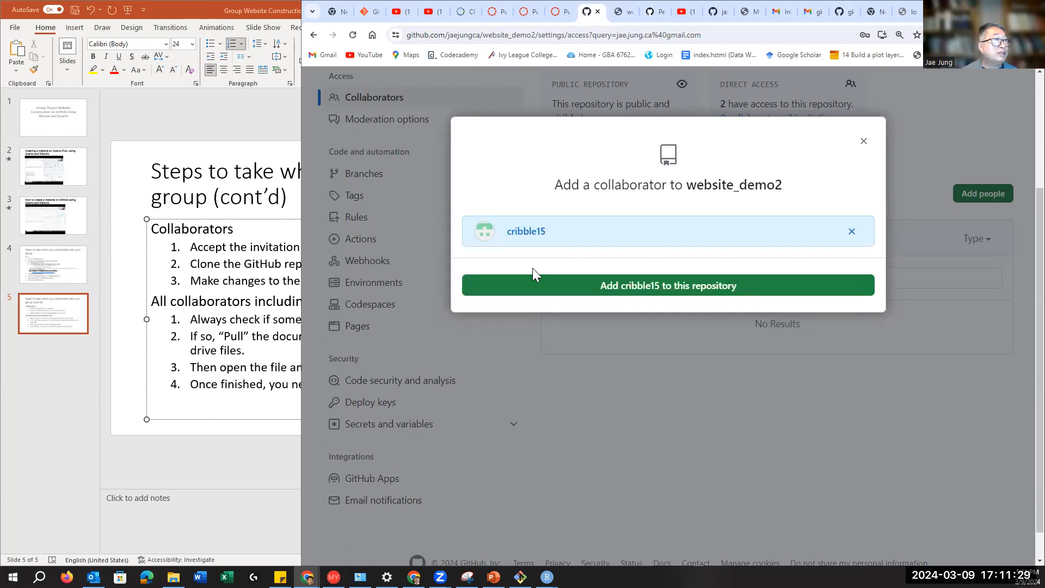
{"action": "left_click", "coordinate": [683, 291]}
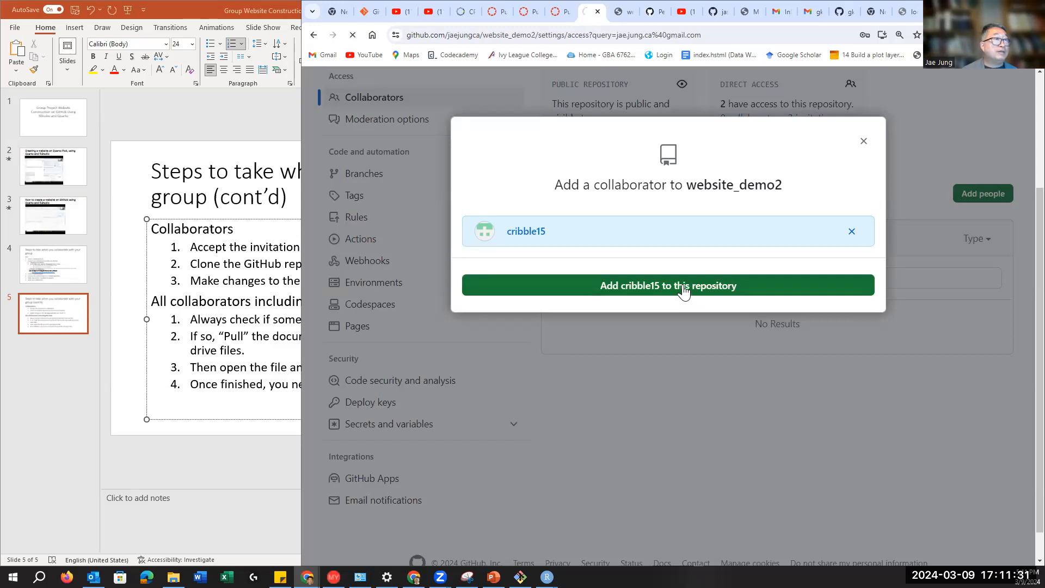
{"action": "scroll", "coordinate": [855, 424], "scroll_direction": "down", "scroll_amount": 5}
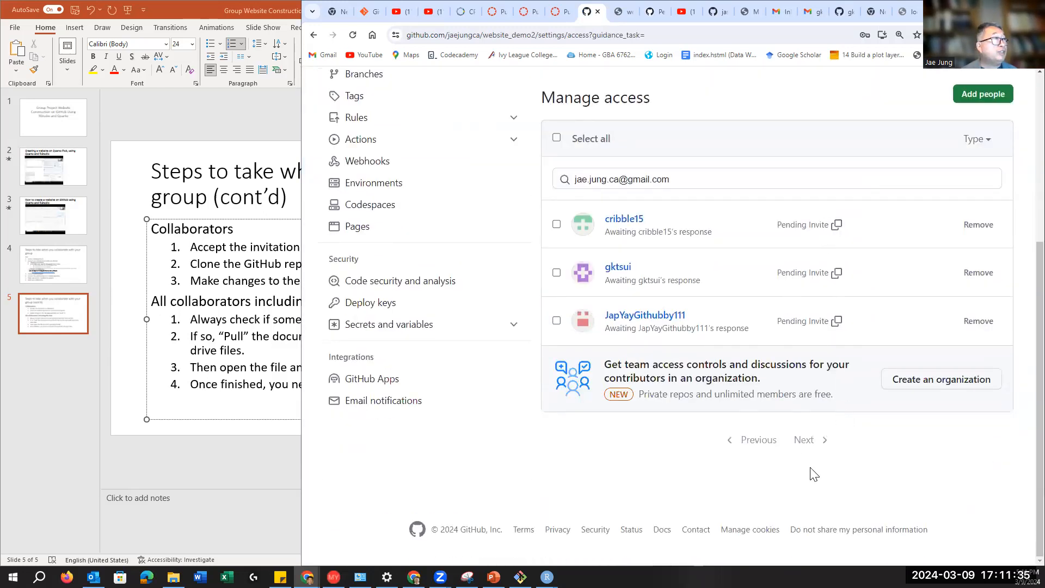
{"action": "scroll", "coordinate": [809, 471], "scroll_direction": "up", "scroll_amount": 5}
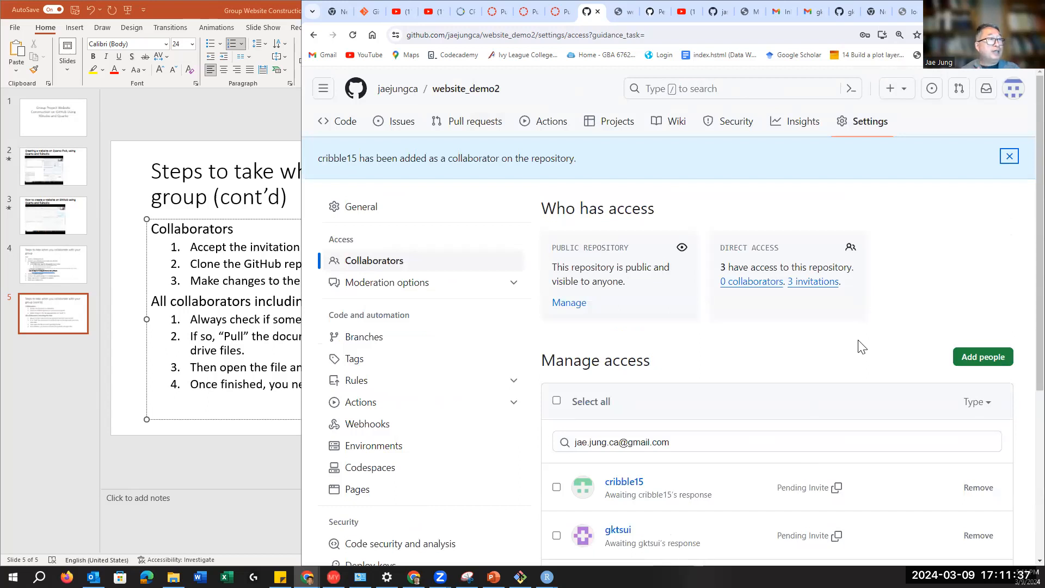
{"action": "scroll", "coordinate": [779, 452], "scroll_direction": "down", "scroll_amount": 5}
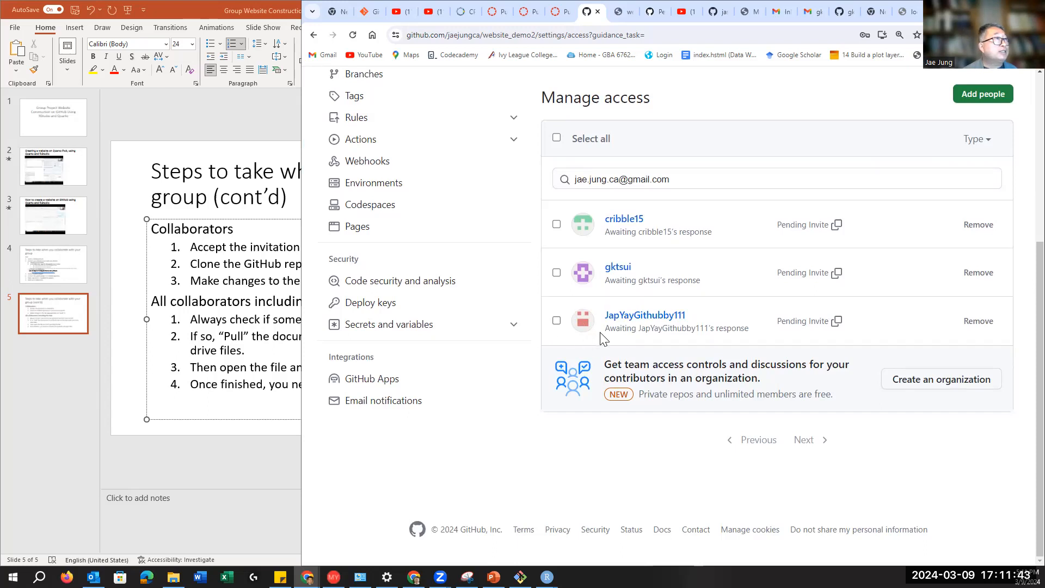
{"action": "scroll", "coordinate": [603, 339], "scroll_direction": "up", "scroll_amount": 4}
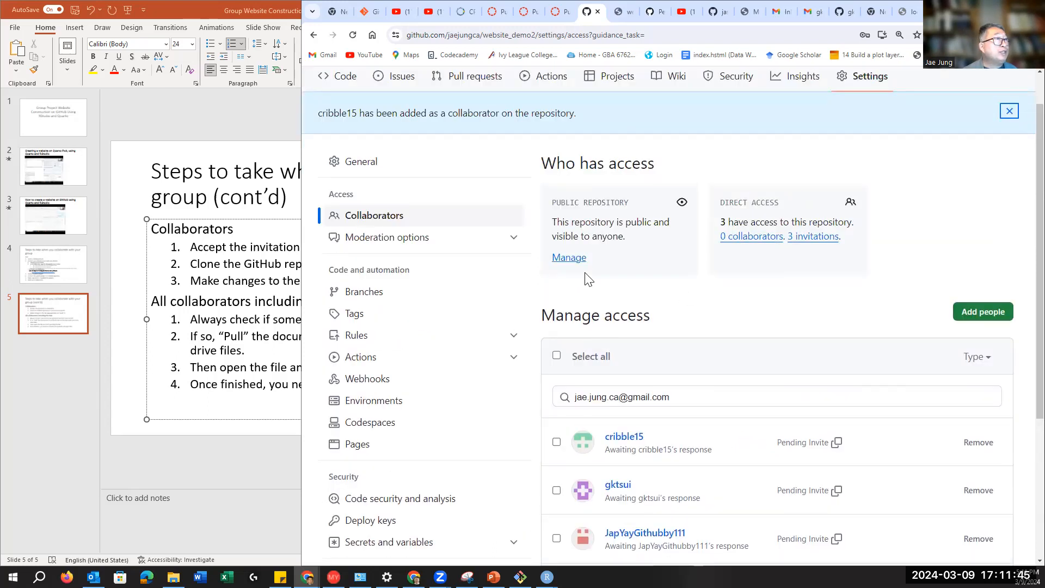
{"action": "scroll", "coordinate": [586, 293], "scroll_direction": "up", "scroll_amount": 1}
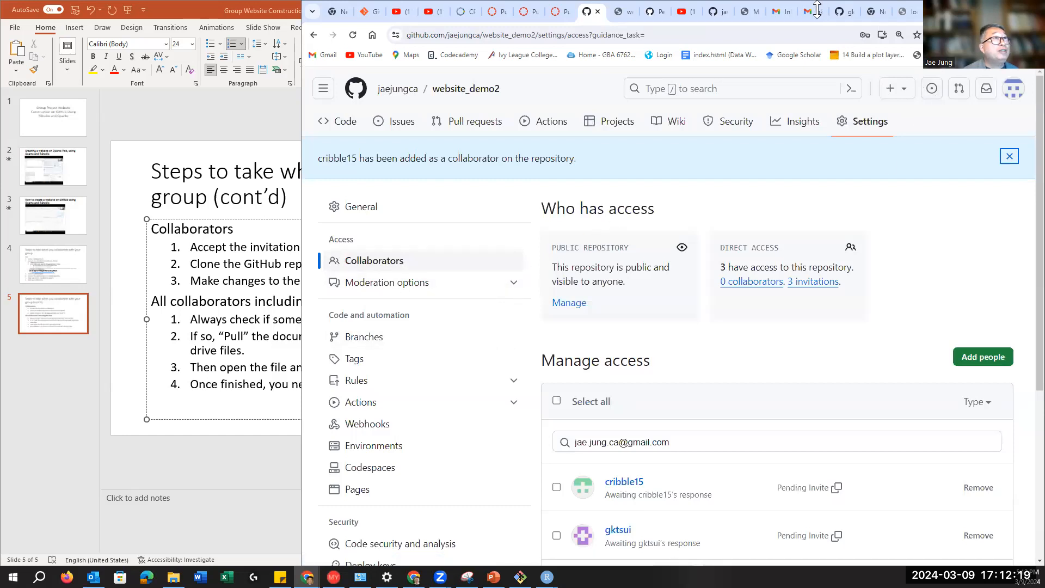
{"action": "mouse_move", "coordinate": [840, 15]}
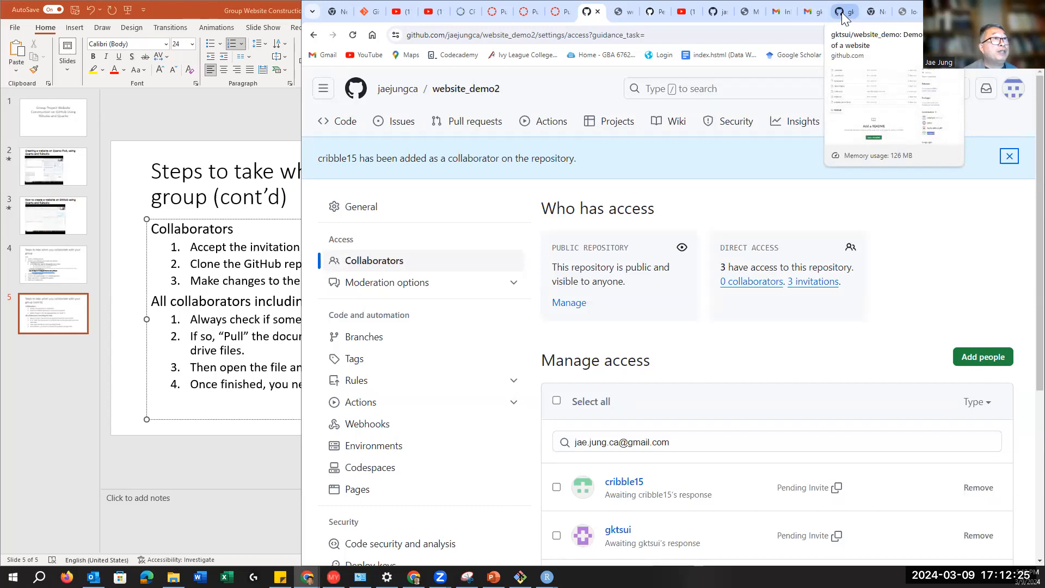
Step: Copy website_demo's HTTPS clone URL from its Code dropdown
{"action": "left_click", "coordinate": [842, 12]}
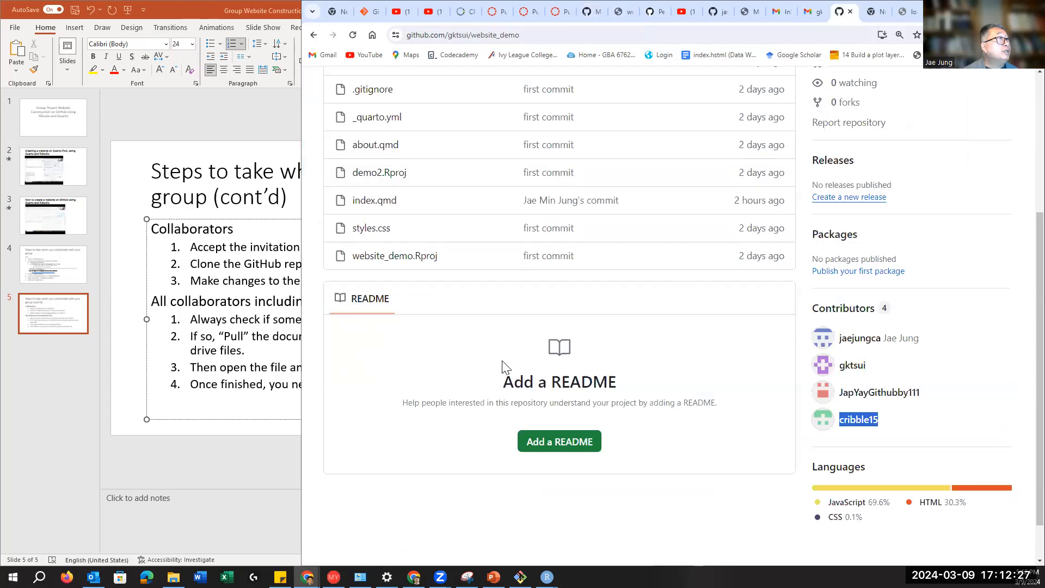
{"action": "scroll", "coordinate": [501, 361], "scroll_direction": "up", "scroll_amount": 5}
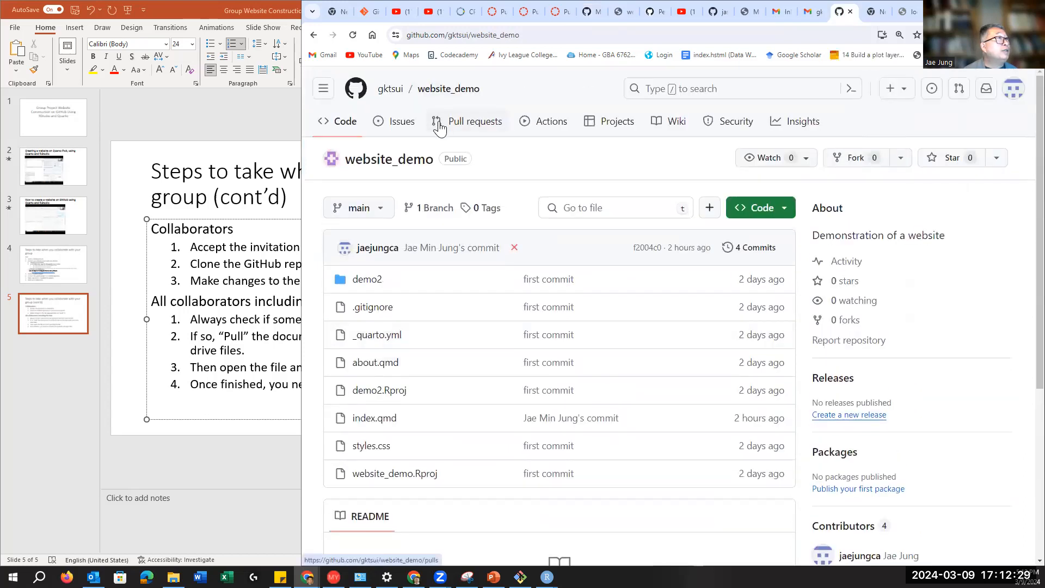
{"action": "scroll", "coordinate": [1018, 392], "scroll_direction": "down", "scroll_amount": 5}
{"action": "scroll", "coordinate": [964, 401], "scroll_direction": "up", "scroll_amount": 5}
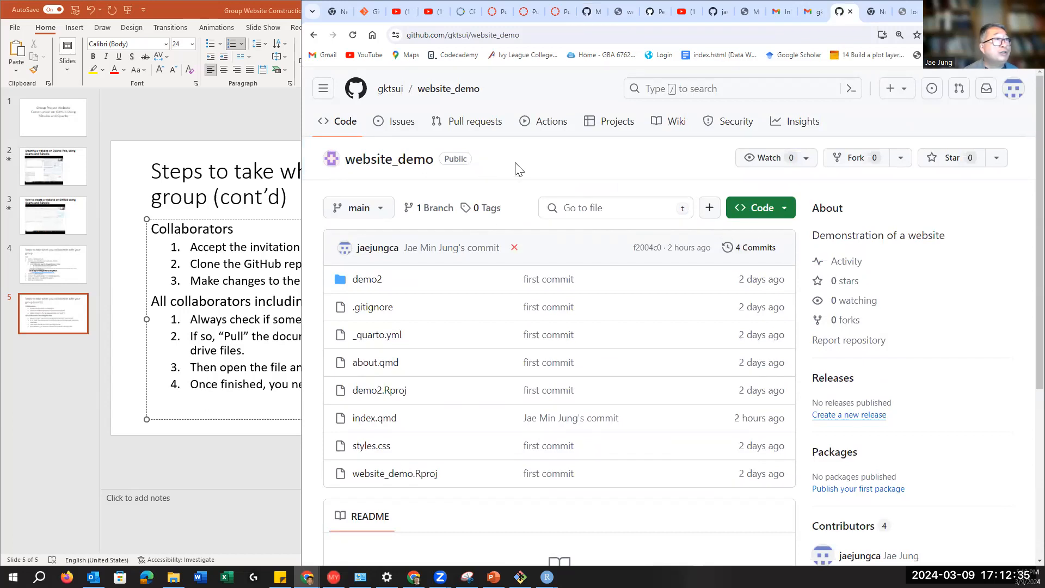
{"action": "left_click", "coordinate": [776, 218]}
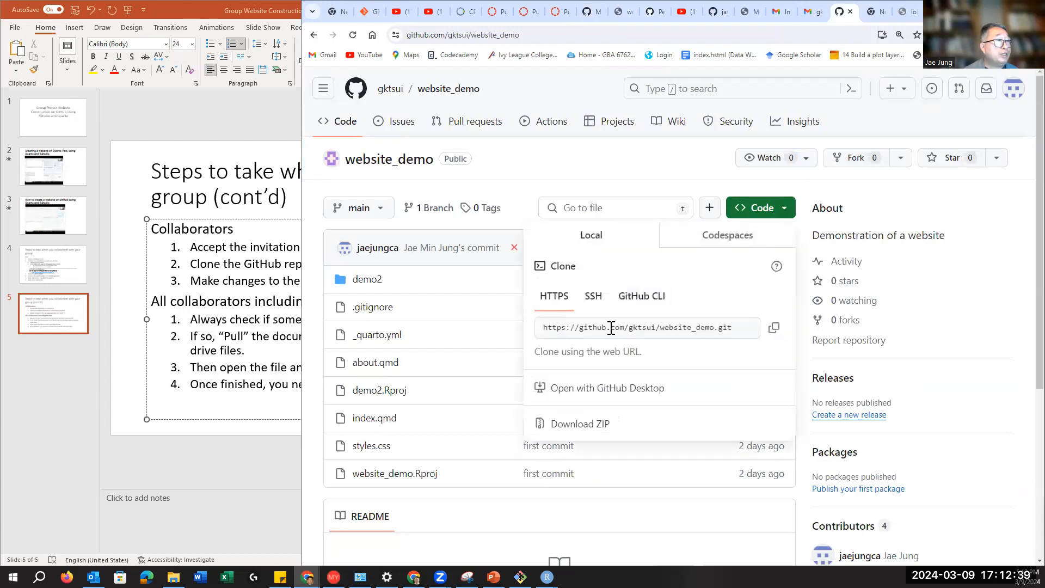
{"action": "left_click", "coordinate": [746, 329]}
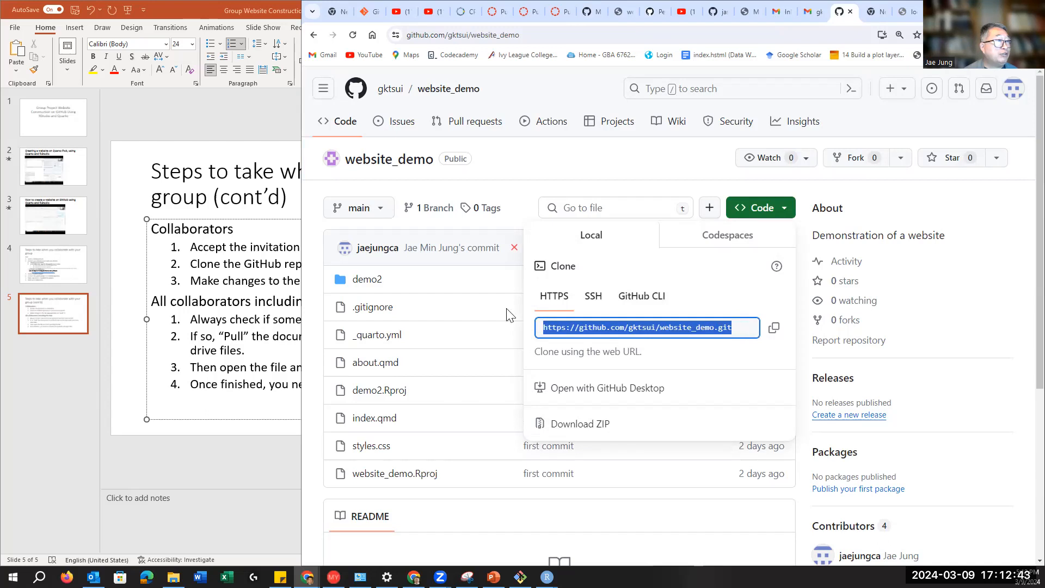
{"action": "left_click", "coordinate": [774, 329]}
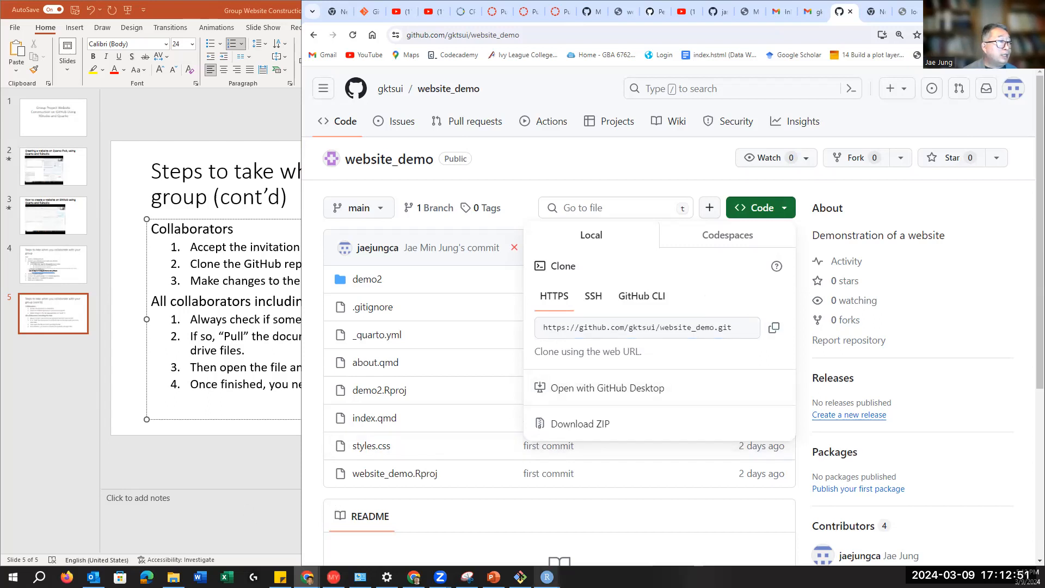
{"action": "mouse_move", "coordinate": [548, 577]}
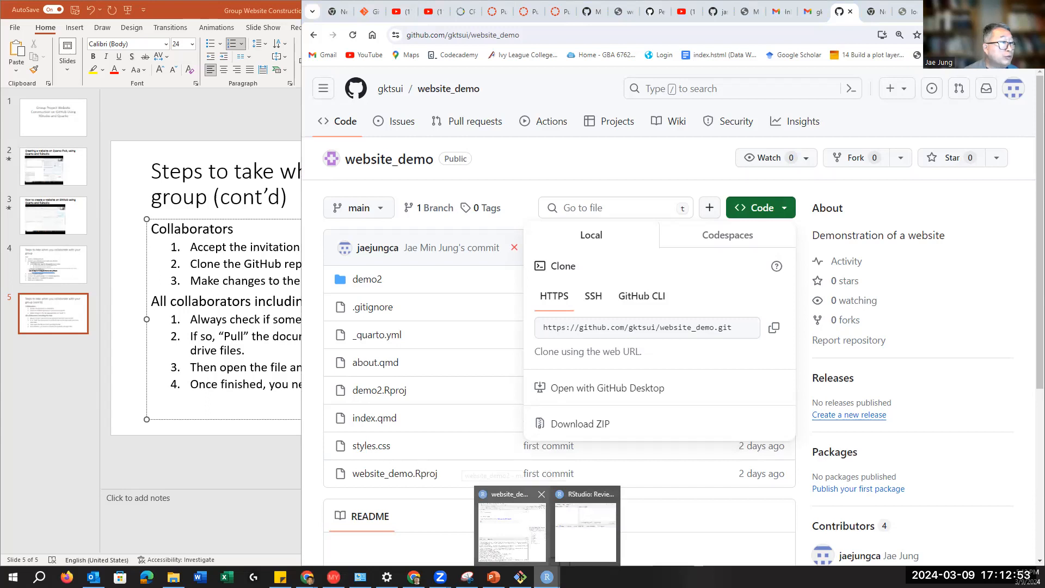
Step: Start a new RStudio project cloned from Git, paste the website_demo URL, and browse for a parent folder
{"action": "left_click", "coordinate": [518, 538]}
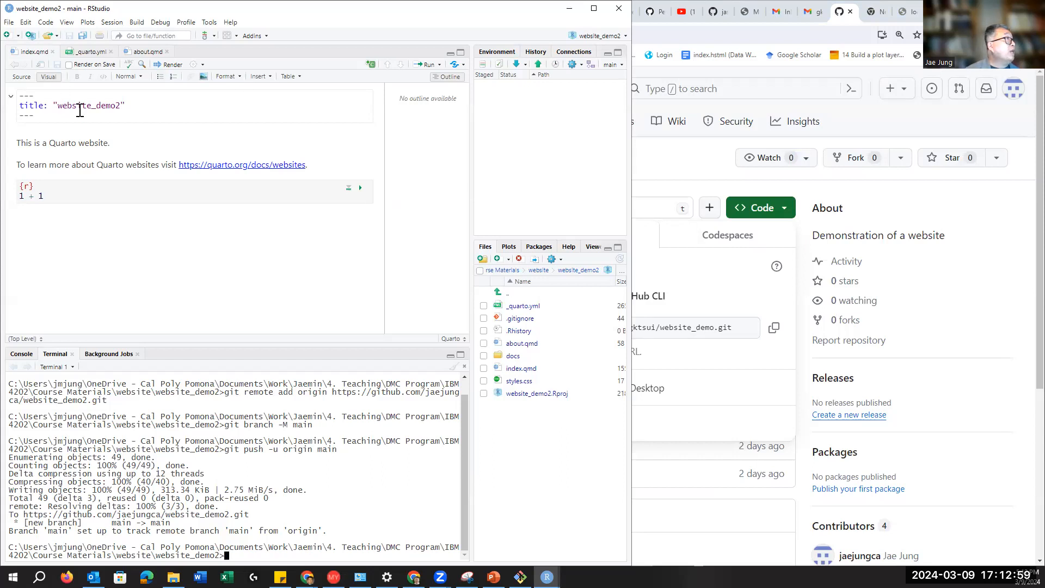
{"action": "left_click", "coordinate": [9, 23]}
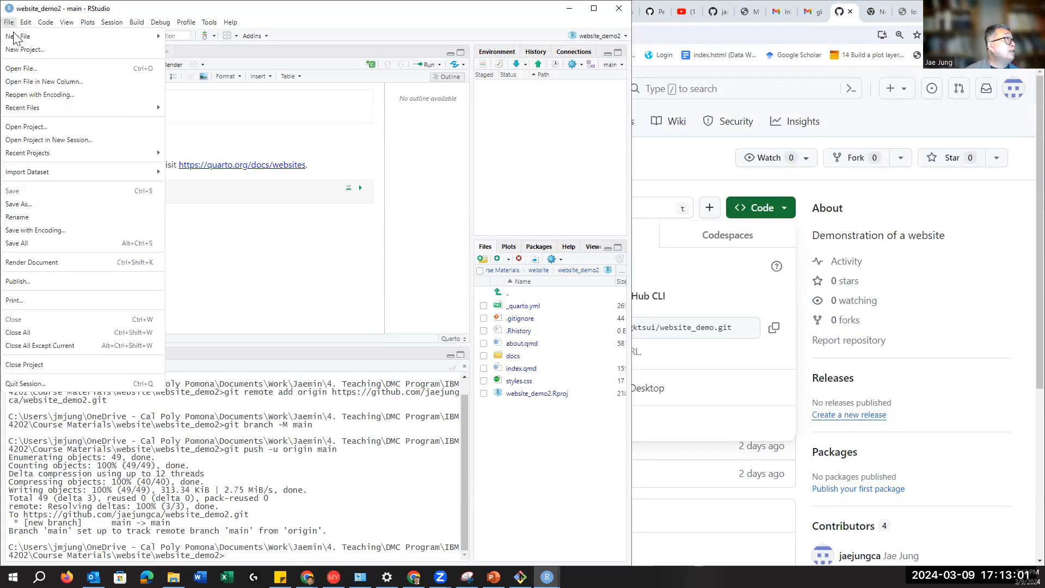
{"action": "left_click", "coordinate": [20, 50]}
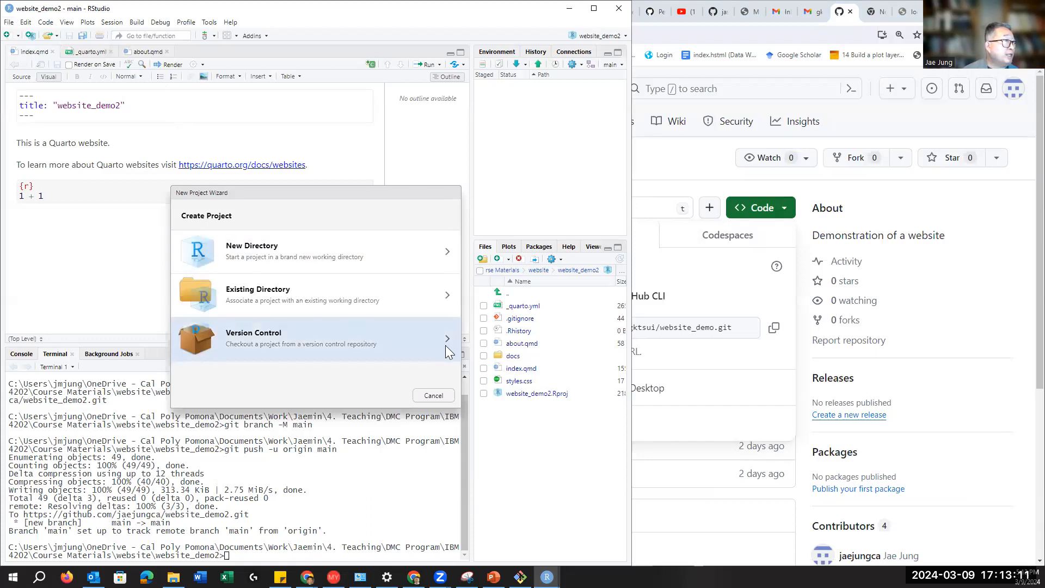
{"action": "left_click", "coordinate": [445, 345]}
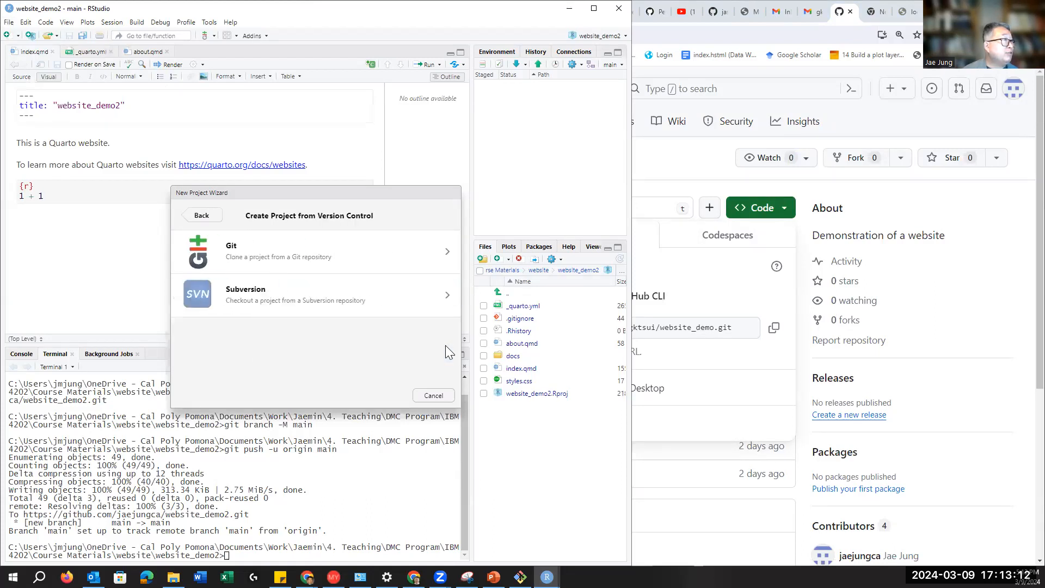
{"action": "left_click", "coordinate": [443, 250]}
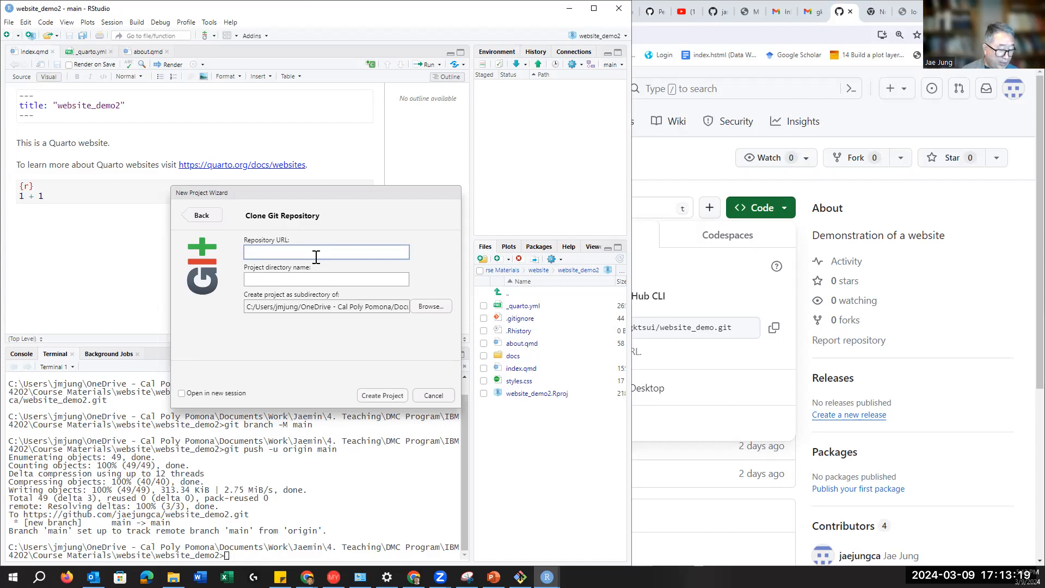
{"action": "key", "text": "ctrl+v"}
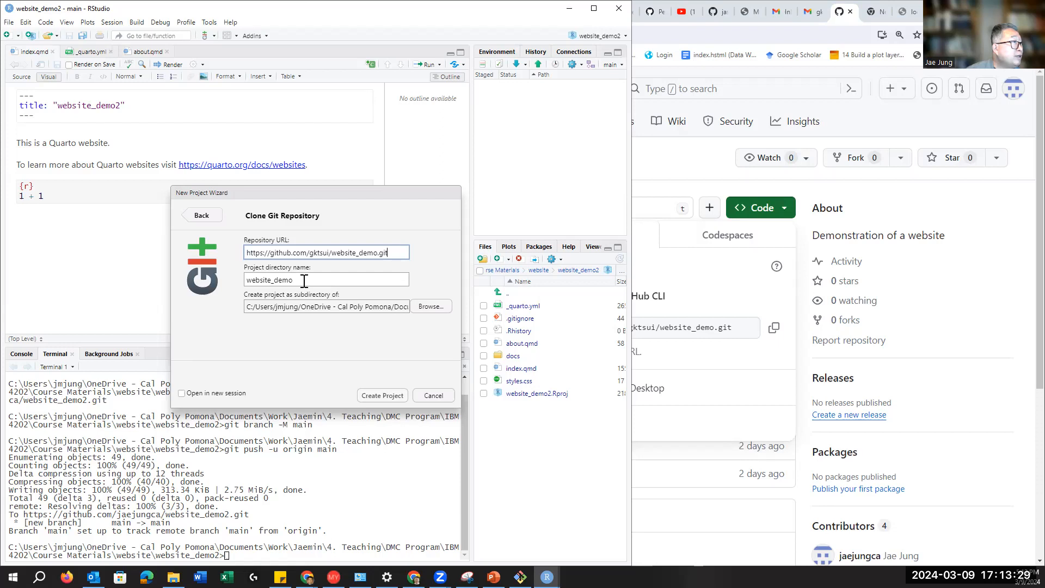
{"action": "left_click", "coordinate": [427, 308]}
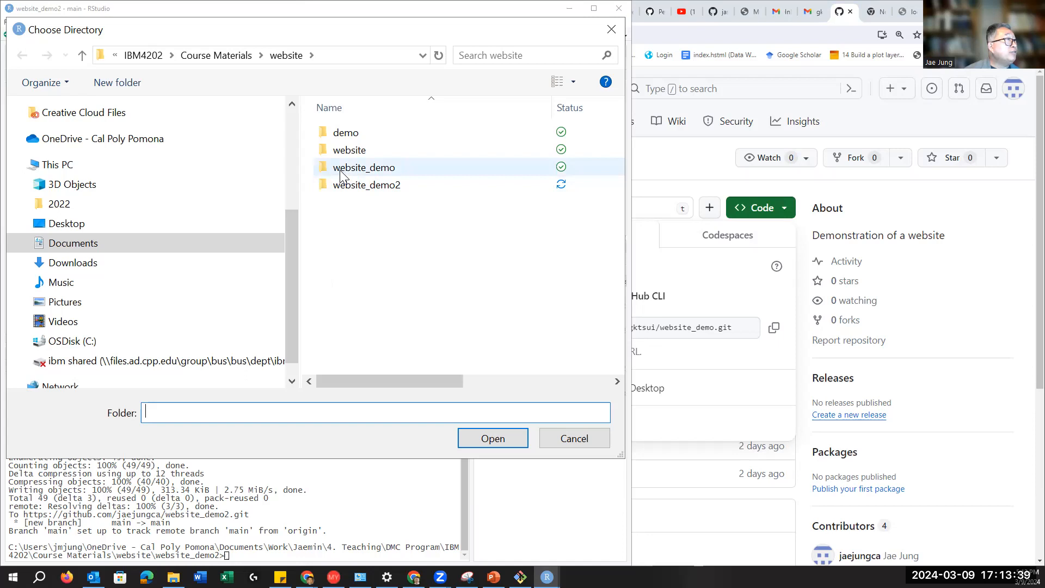
Step: Move the directory chooser up from website to the Course Materials folder
{"action": "mouse_move", "coordinate": [342, 176]}
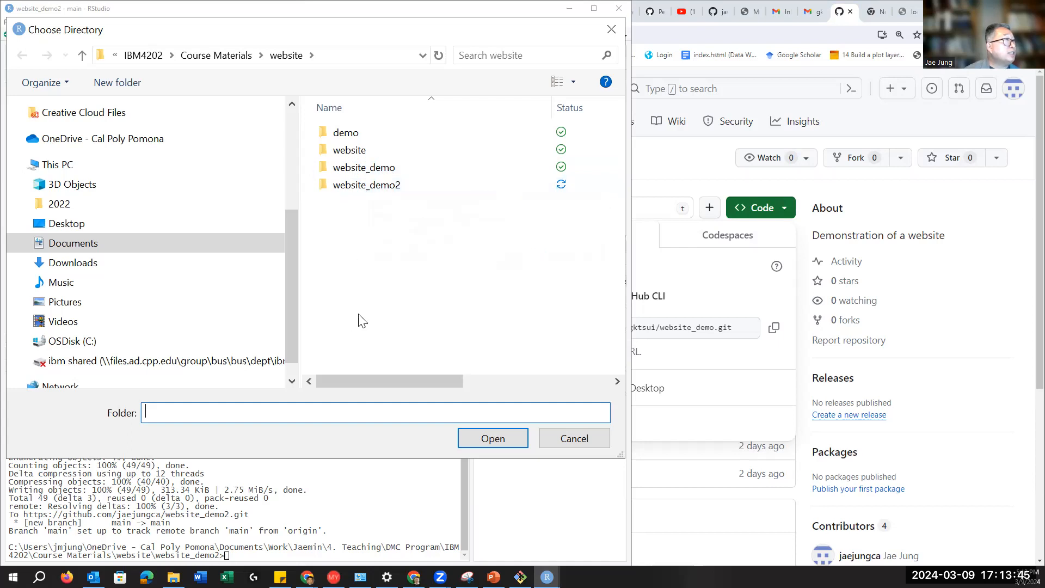
{"action": "left_click", "coordinate": [279, 56]}
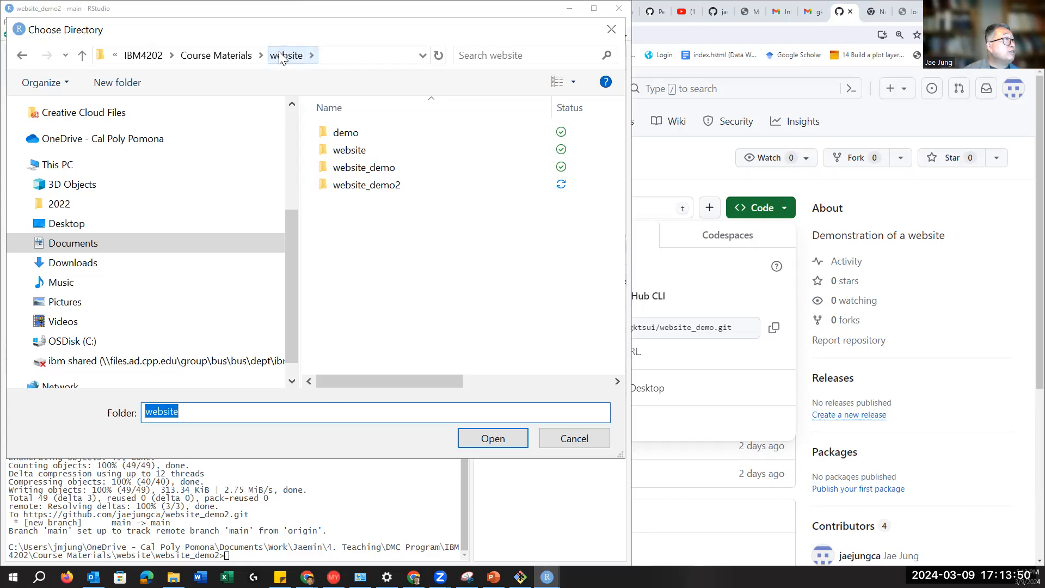
{"action": "left_click", "coordinate": [246, 56]}
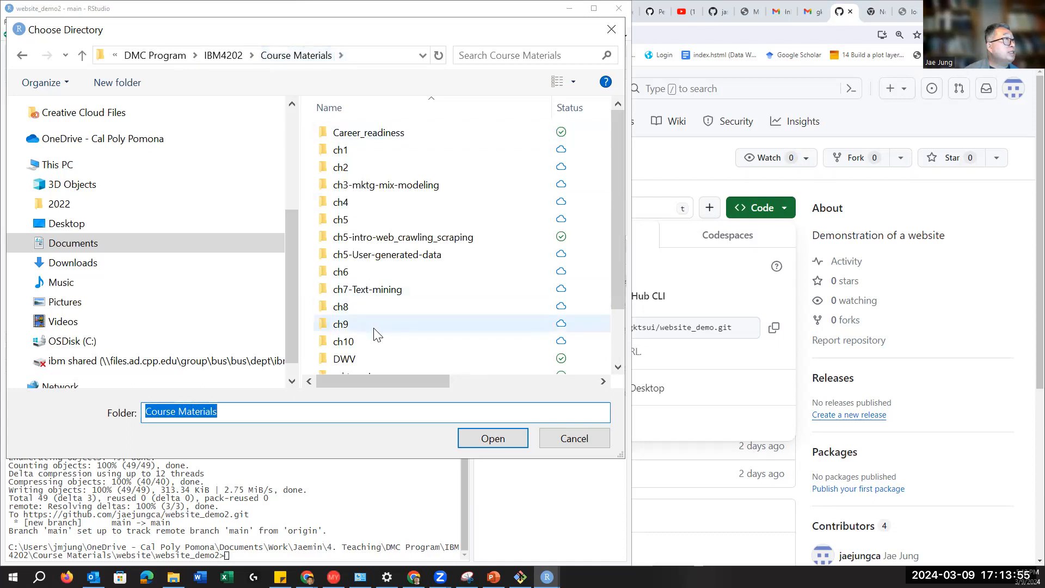
{"action": "scroll", "coordinate": [374, 335], "scroll_direction": "down", "scroll_amount": 2}
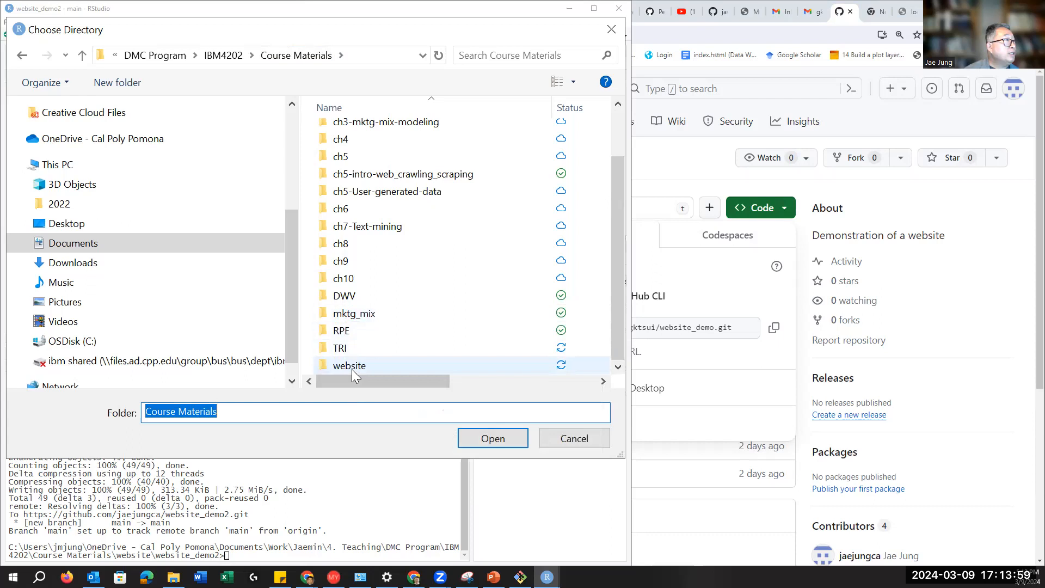
{"action": "mouse_move", "coordinate": [358, 320]}
{"action": "mouse_move", "coordinate": [355, 367]}
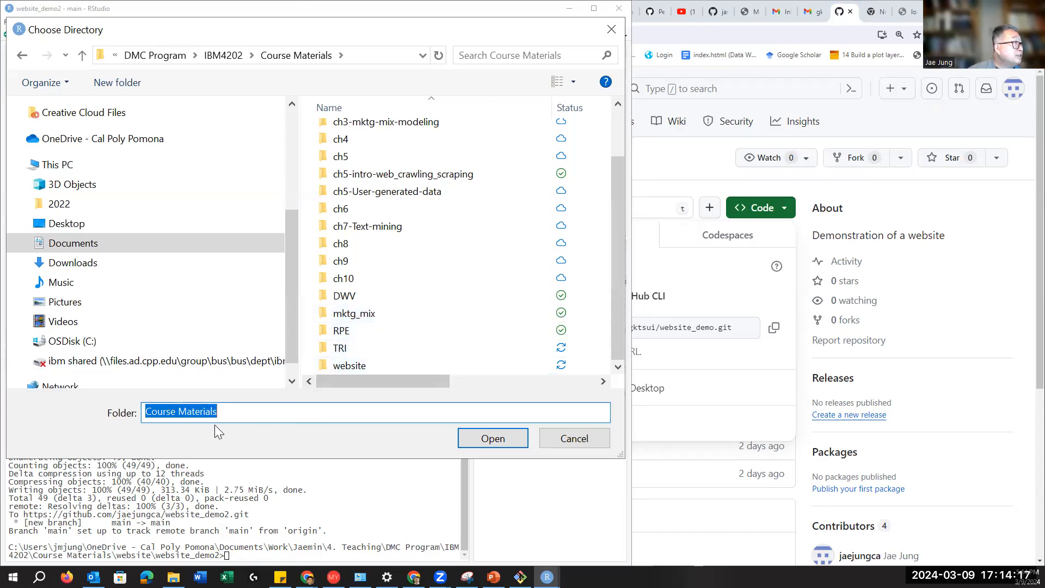
{"action": "left_click", "coordinate": [384, 414]}
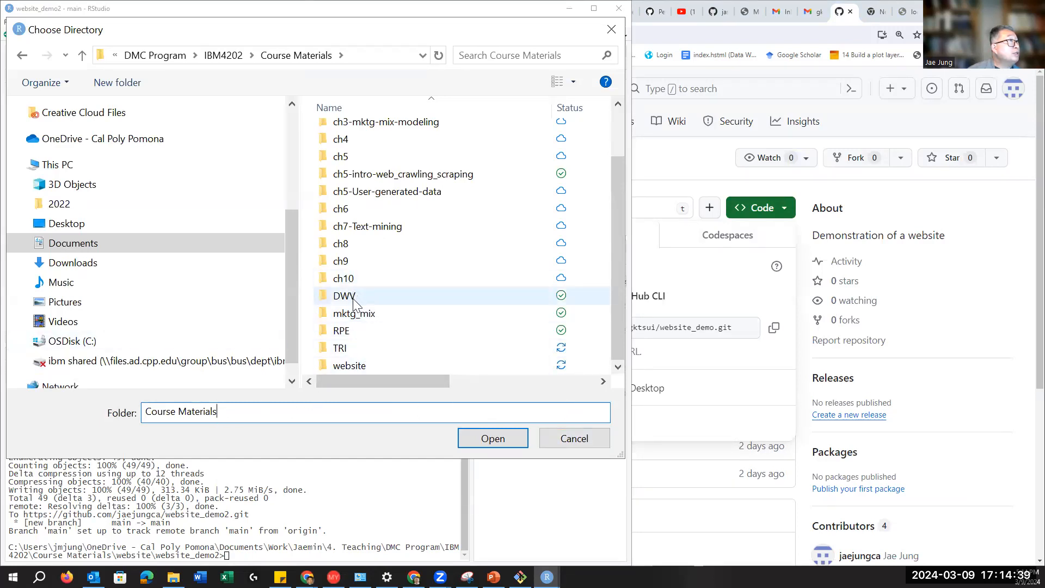
Step: Add a folder in Course Materials, cancel its rename so it stays 'New folder', and open website
{"action": "left_click", "coordinate": [130, 82]}
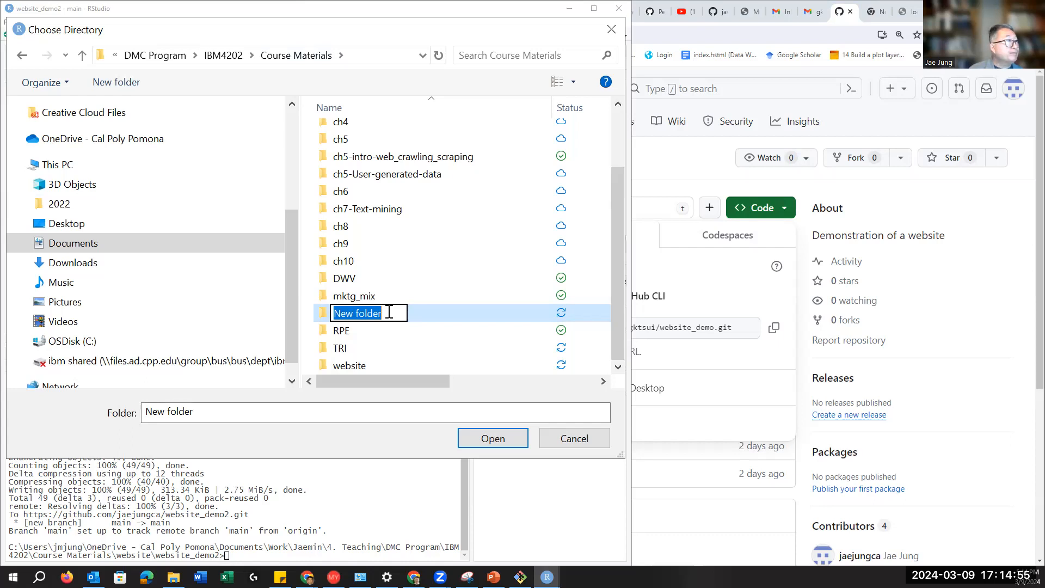
{"action": "type", "text": "test"}
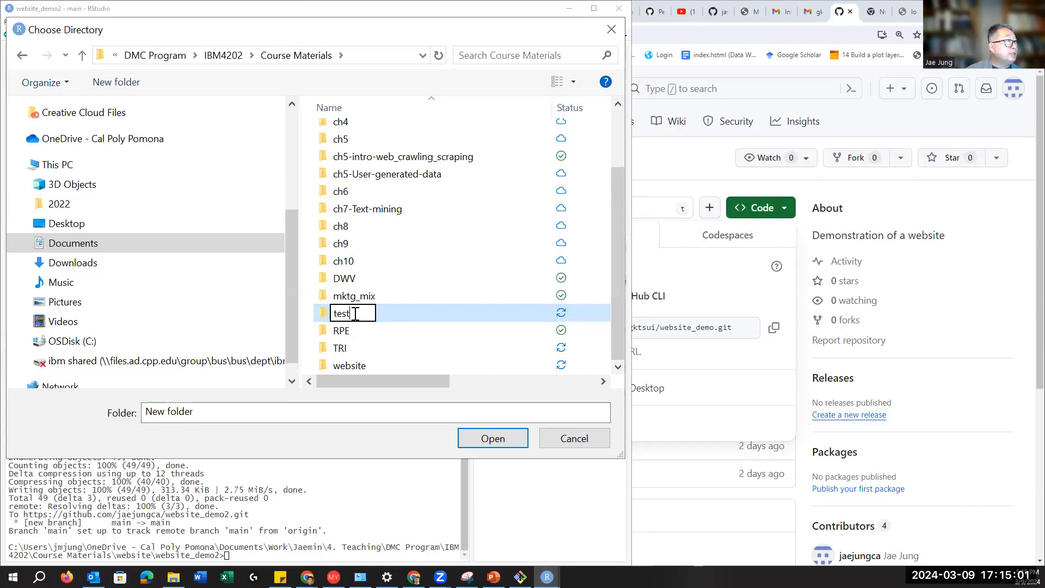
{"action": "left_click_drag", "start_coordinate": [355, 314], "coordinate": [322, 314]}
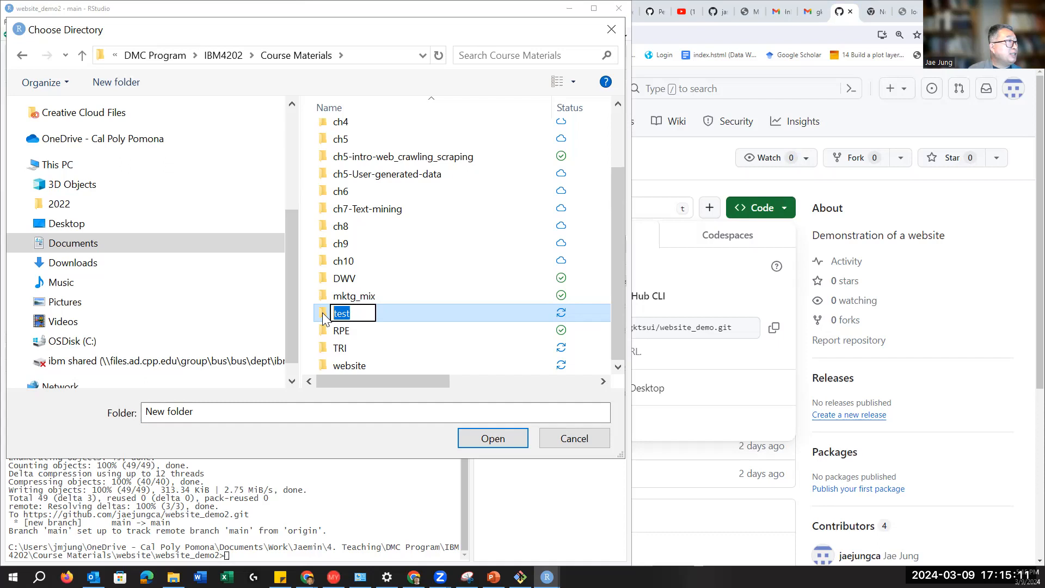
{"action": "type", "text": "de"}
{"action": "type", "text": "mo"}
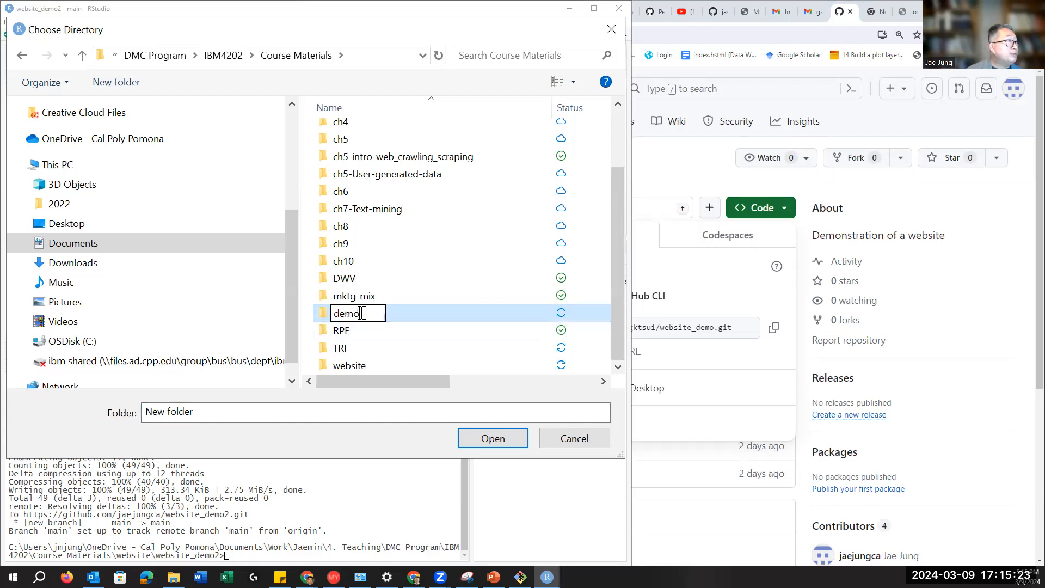
{"action": "left_click_drag", "start_coordinate": [360, 314], "coordinate": [324, 316]}
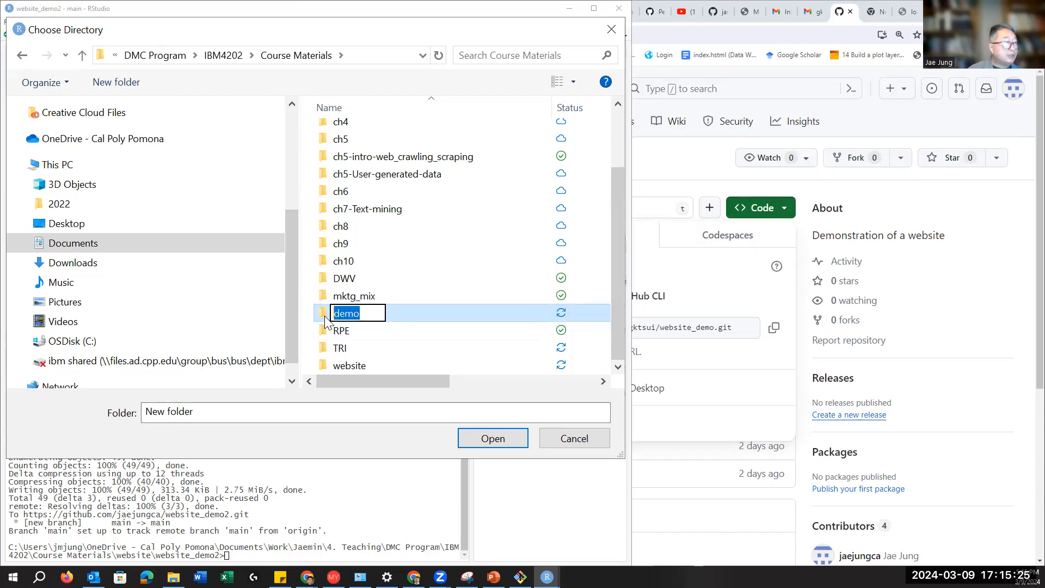
{"action": "type", "text": "c"}
{"action": "key", "text": "BackSpace"}
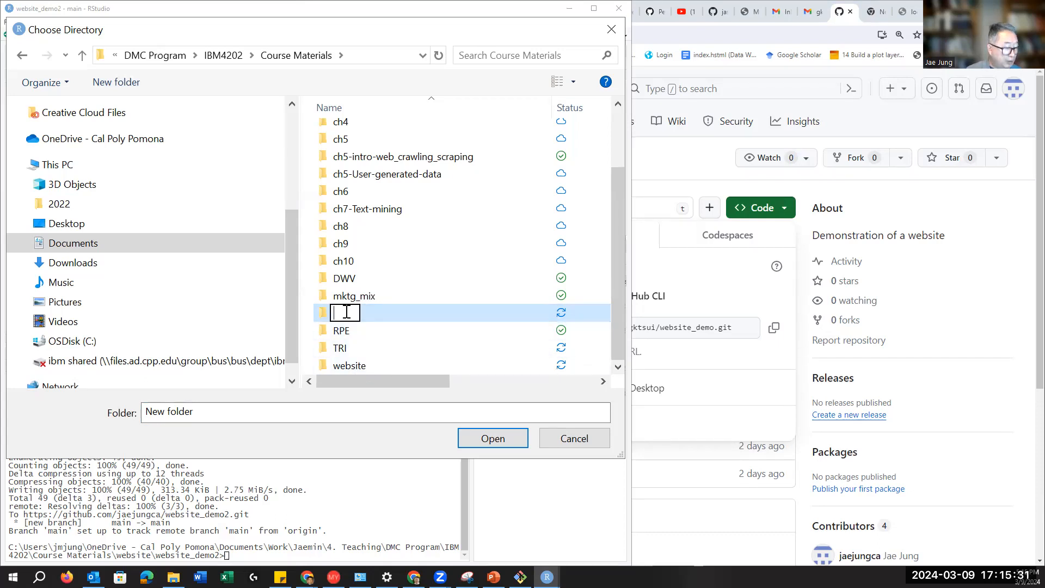
{"action": "key", "text": "Escape"}
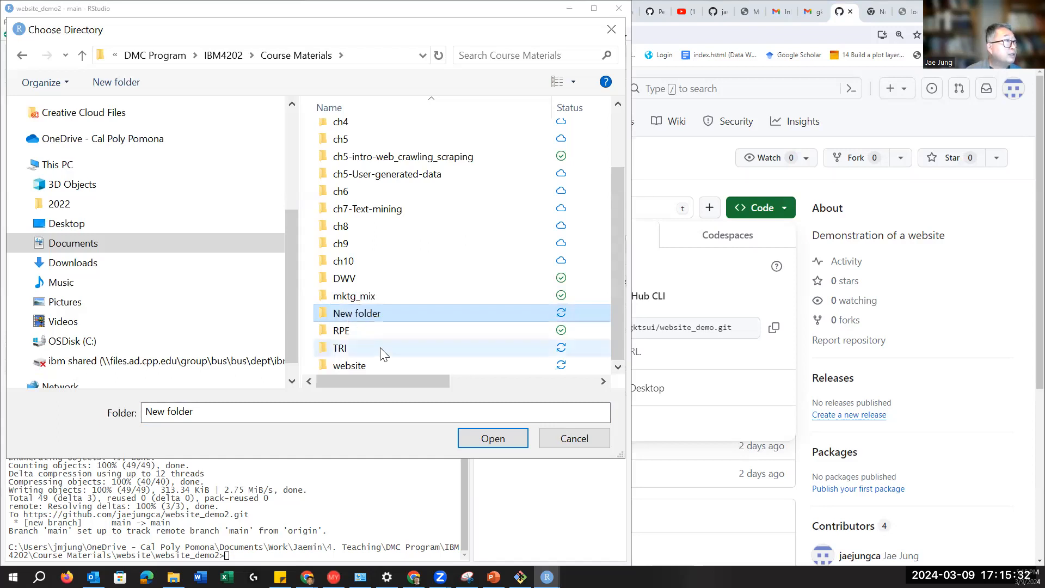
{"action": "double_click", "coordinate": [358, 367]}
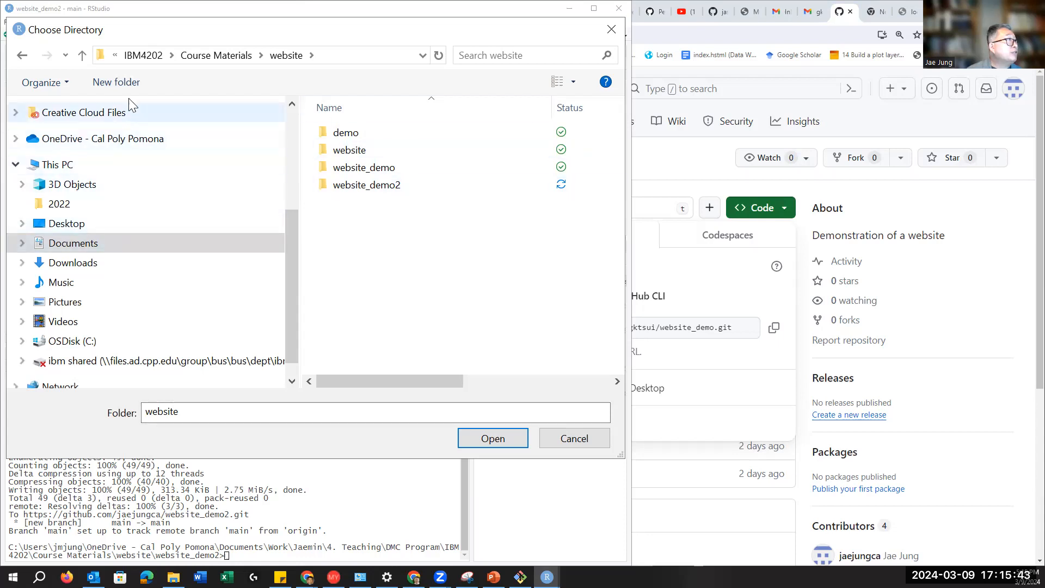
Step: Create a folder named 'clone' inside website and choose it as the clone location
{"action": "left_click", "coordinate": [117, 82]}
{"action": "type", "text": "c"}
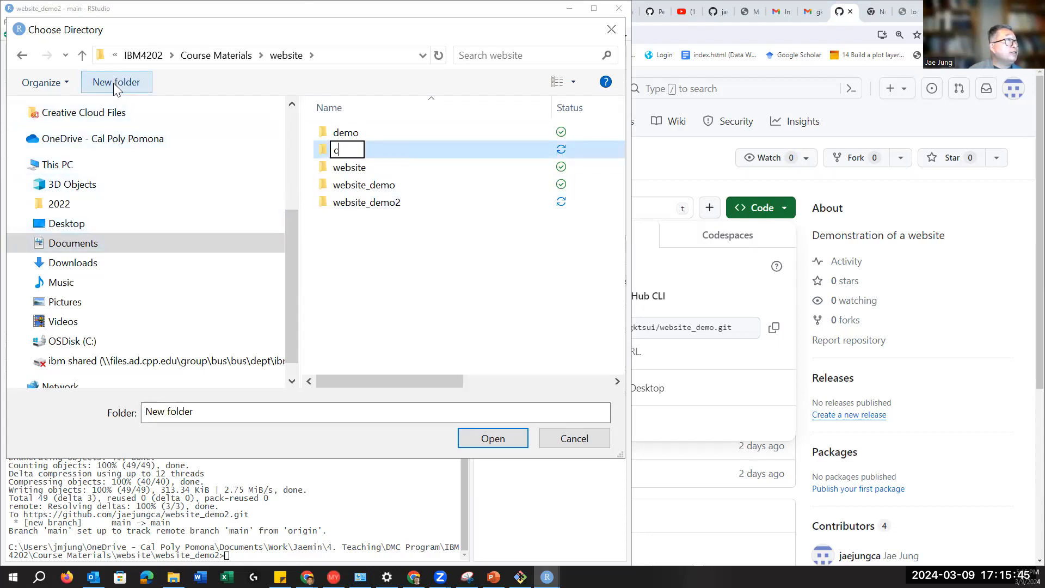
{"action": "type", "text": "lone"}
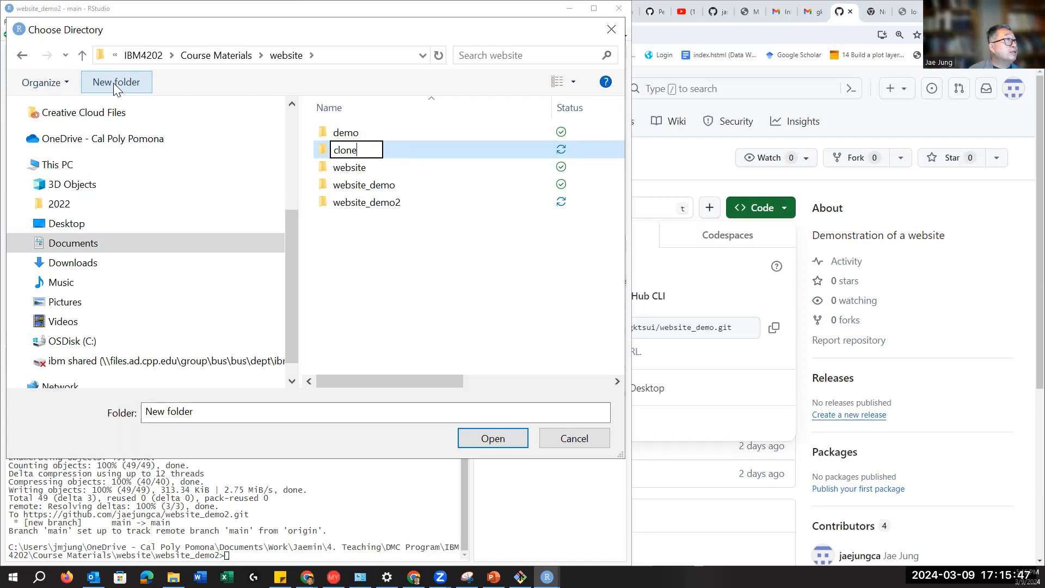
{"action": "left_click", "coordinate": [499, 442]}
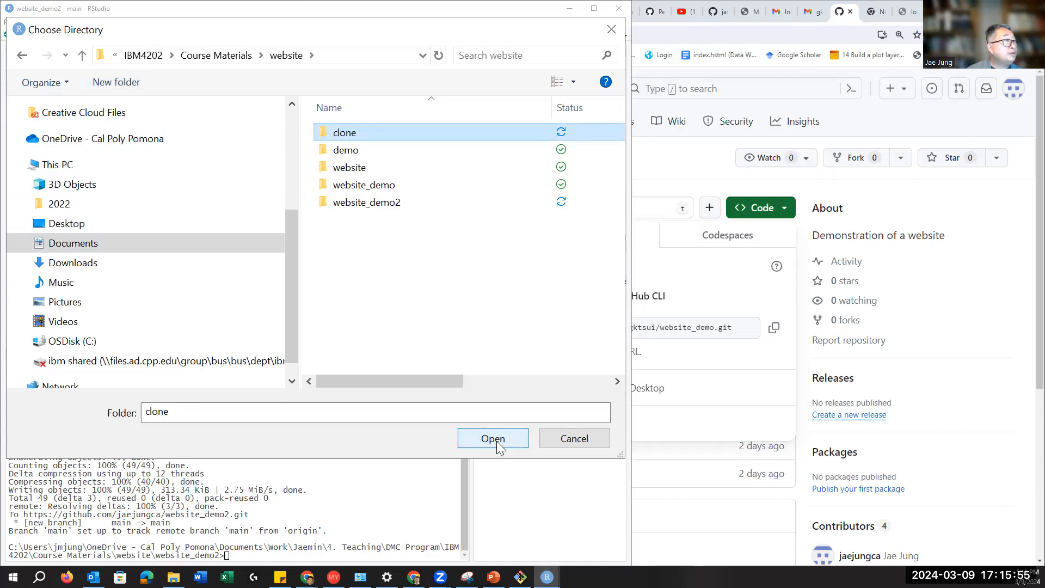
{"action": "left_click", "coordinate": [489, 442]}
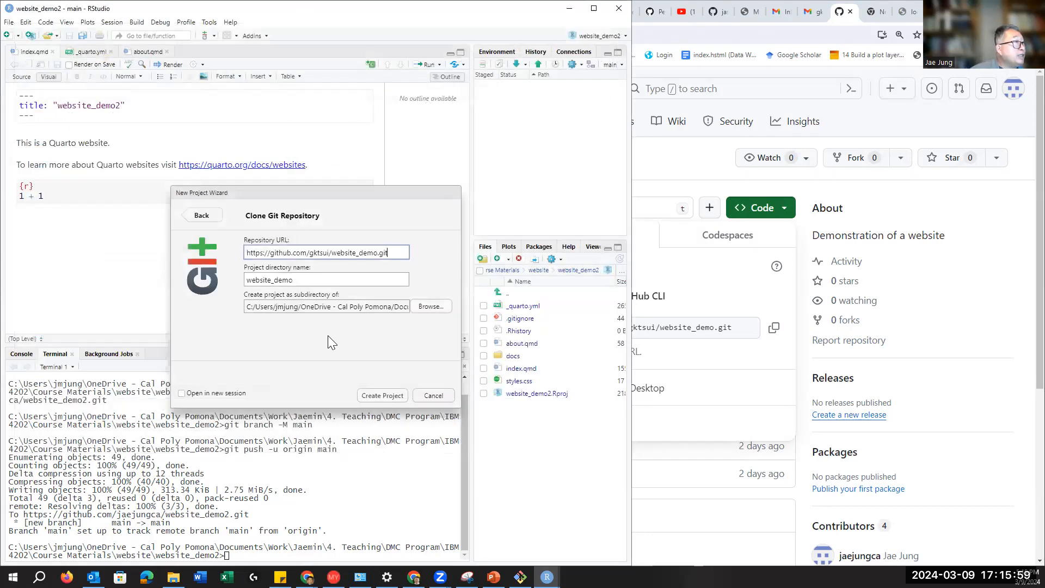
{"action": "left_click", "coordinate": [434, 309]}
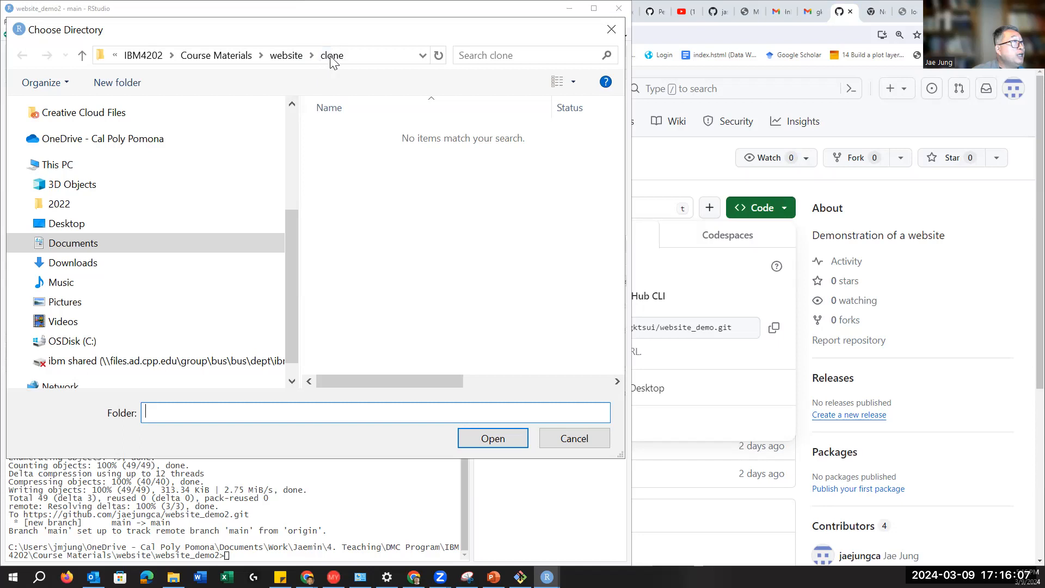
Step: Clone website_demo into the clone folder as a new project, keeping the directory name website_demo
{"action": "left_click", "coordinate": [578, 443]}
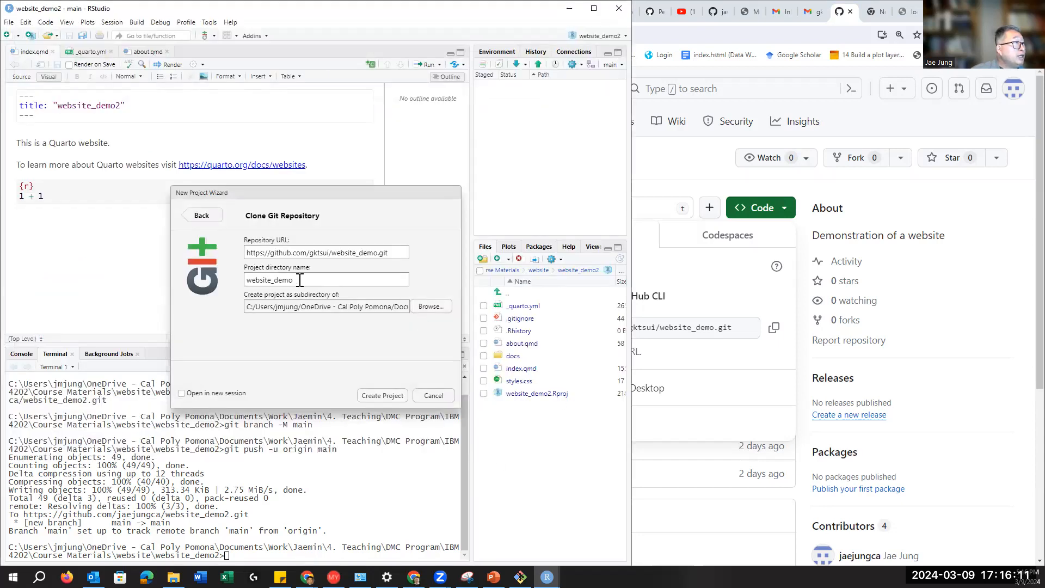
{"action": "left_click_drag", "start_coordinate": [300, 280], "coordinate": [235, 287]}
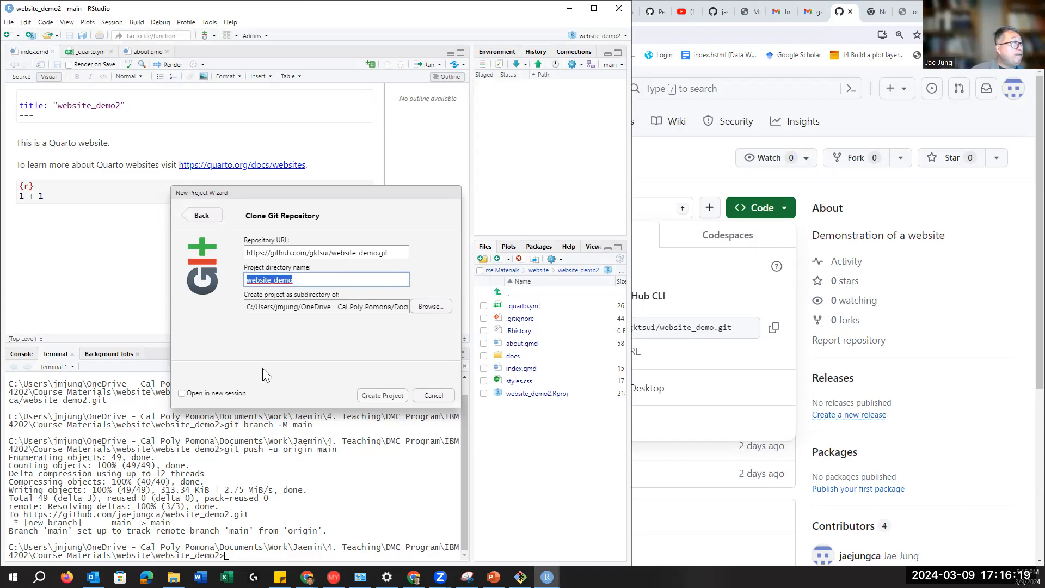
{"action": "left_click", "coordinate": [269, 341]}
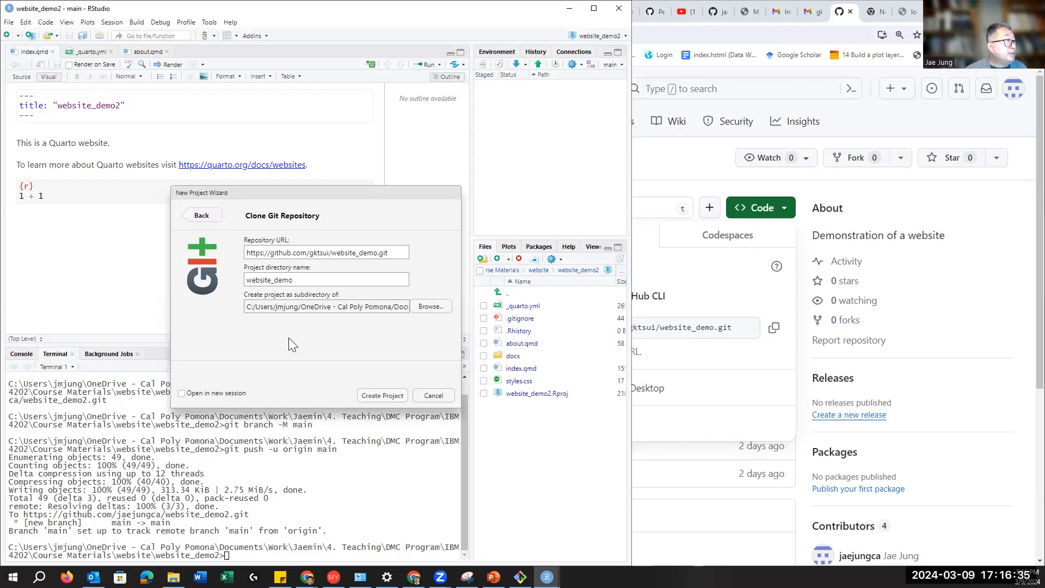
{"action": "left_click", "coordinate": [374, 396]}
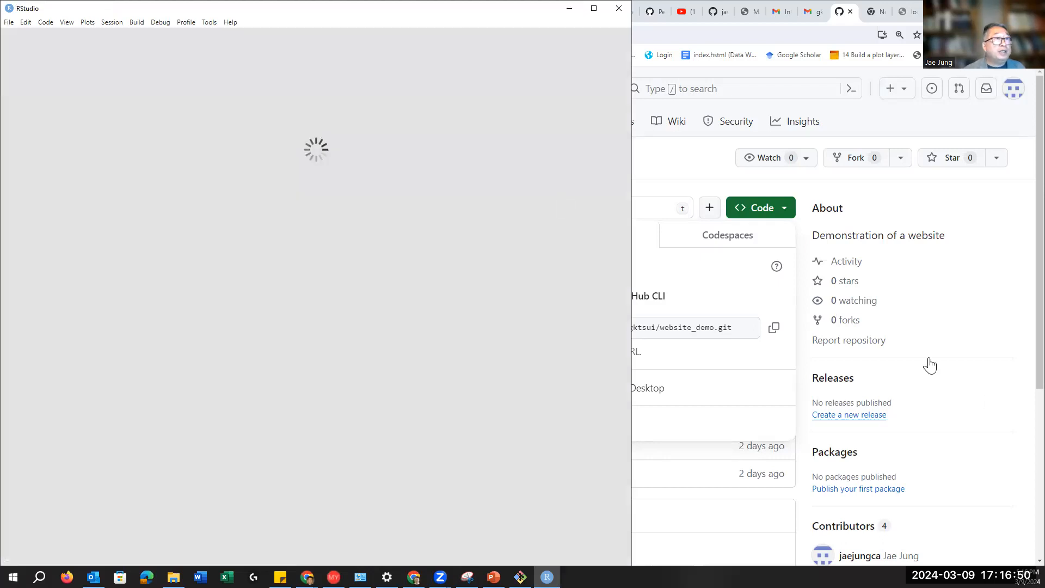
Step: Glance at the GitHub repo page, then widen RStudio's side panes and show the Git status
{"action": "left_click", "coordinate": [981, 388]}
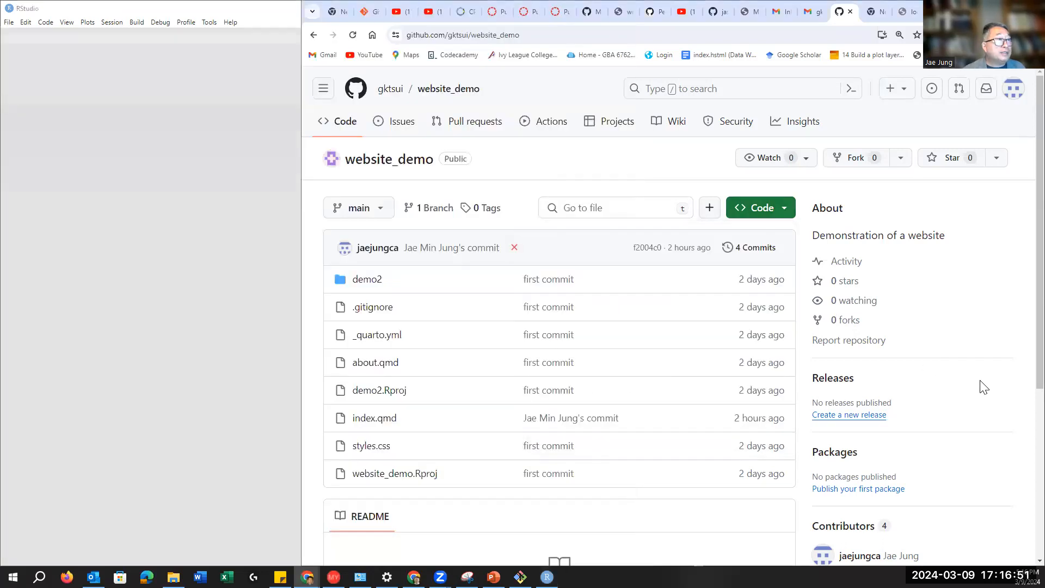
{"action": "scroll", "coordinate": [984, 386], "scroll_direction": "down", "scroll_amount": 4}
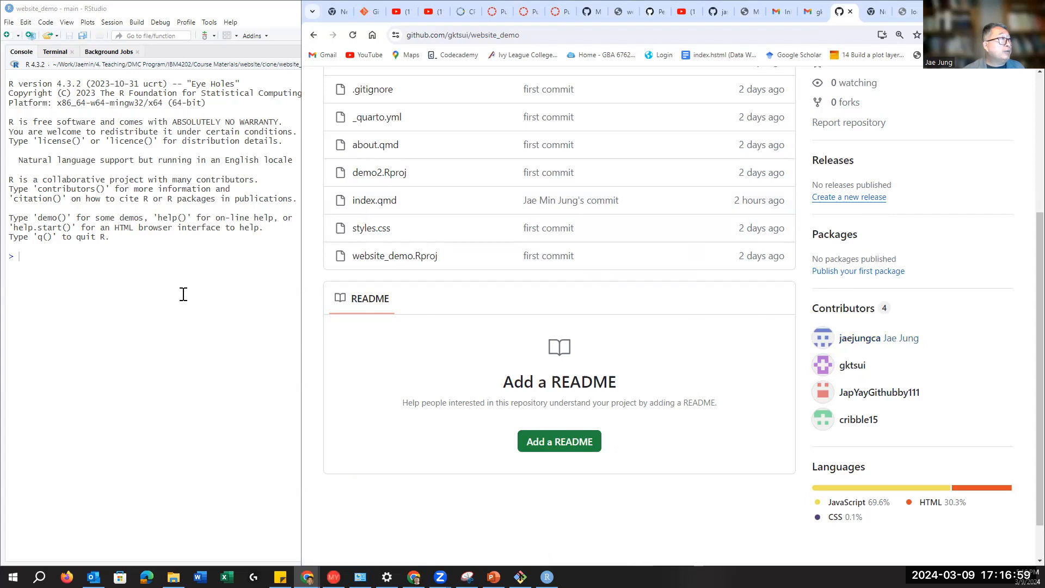
{"action": "left_click", "coordinate": [197, 278]}
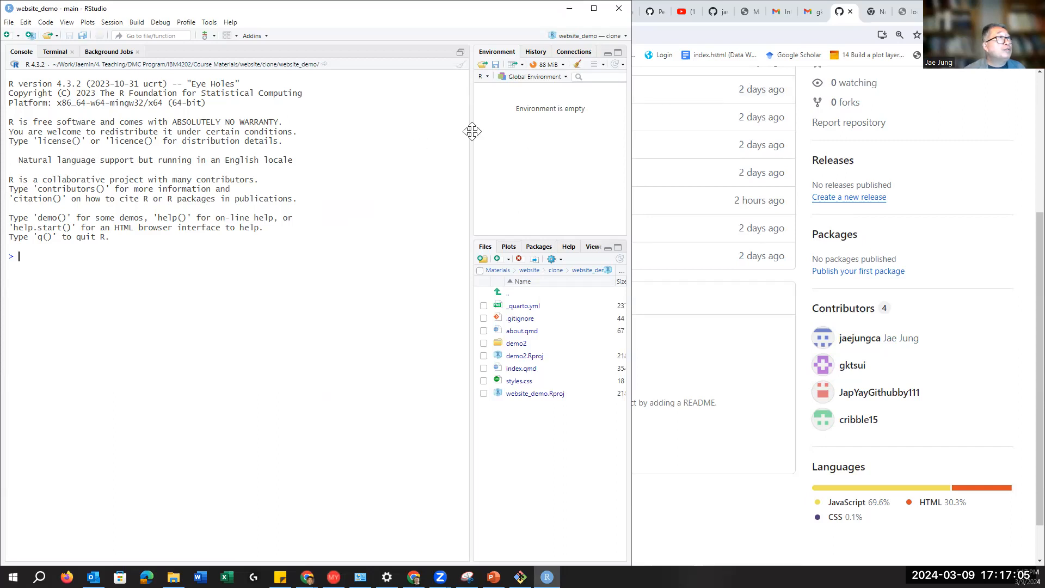
{"action": "left_click_drag", "start_coordinate": [472, 131], "coordinate": [410, 131]}
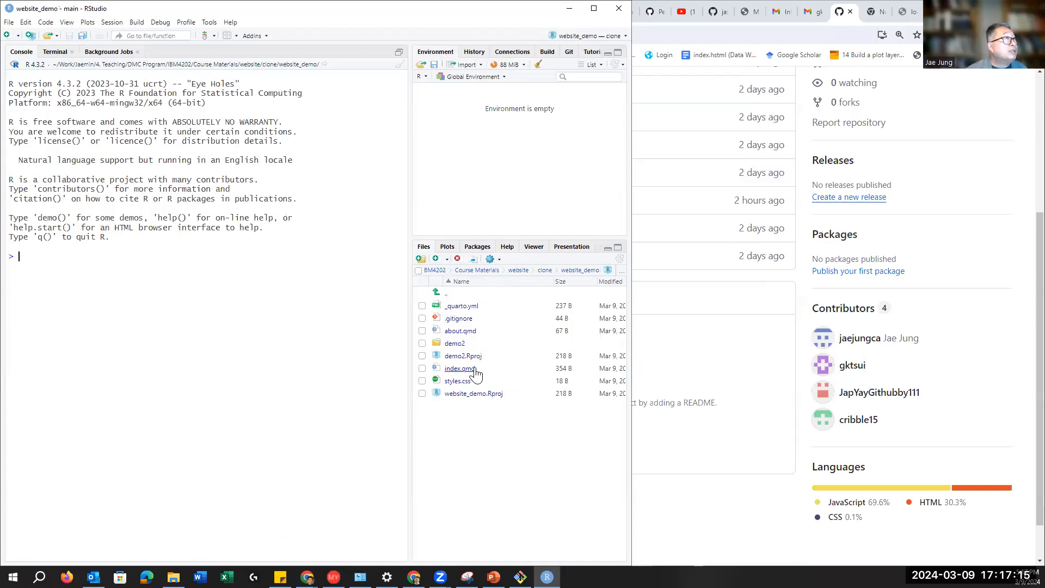
{"action": "left_click", "coordinate": [571, 50]}
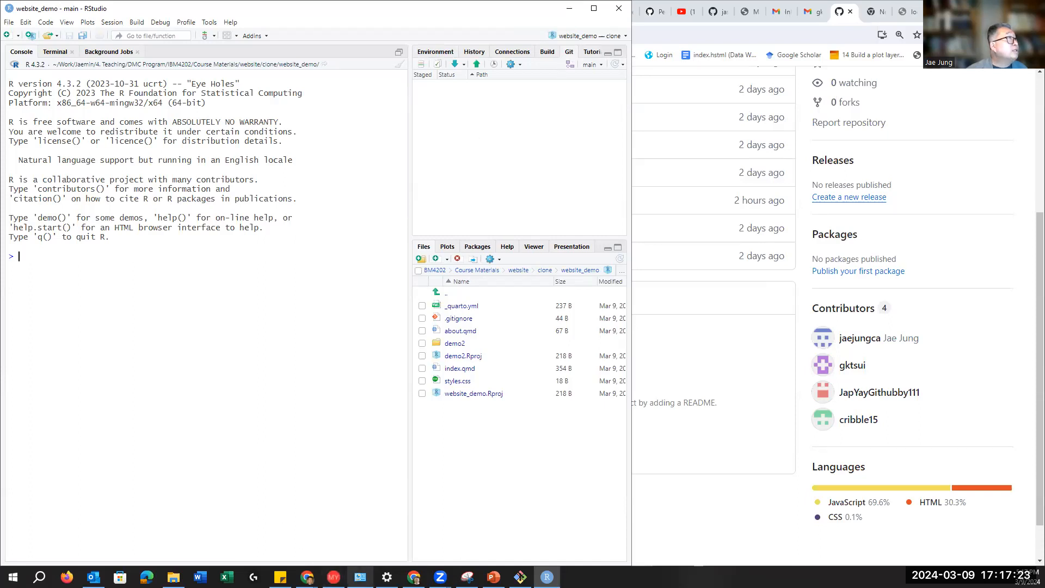
Step: Drag RStudio's right edge out over the browser to widen the window
{"action": "mouse_move", "coordinate": [360, 576]}
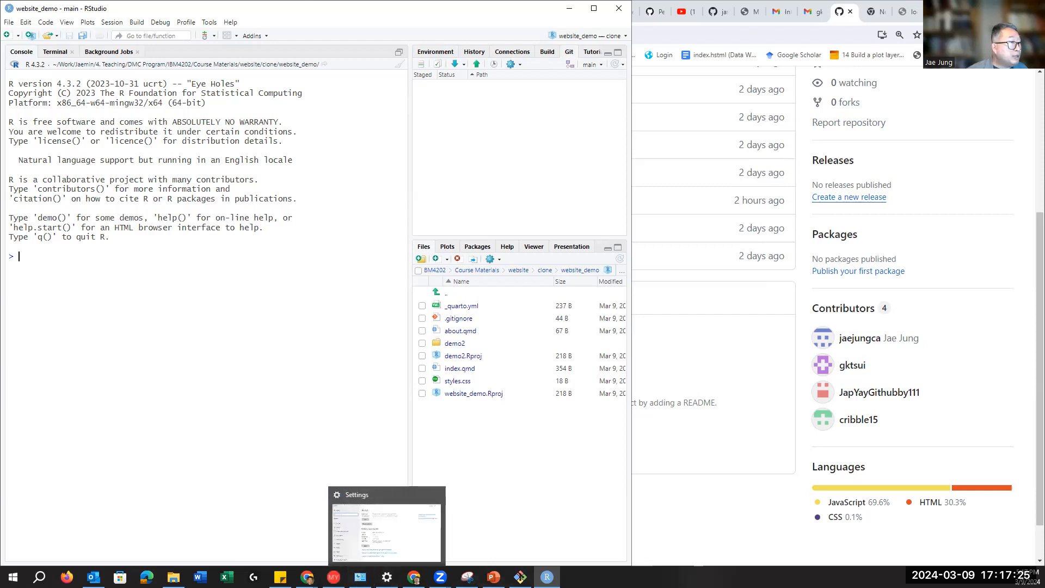
{"action": "mouse_move", "coordinate": [547, 577]}
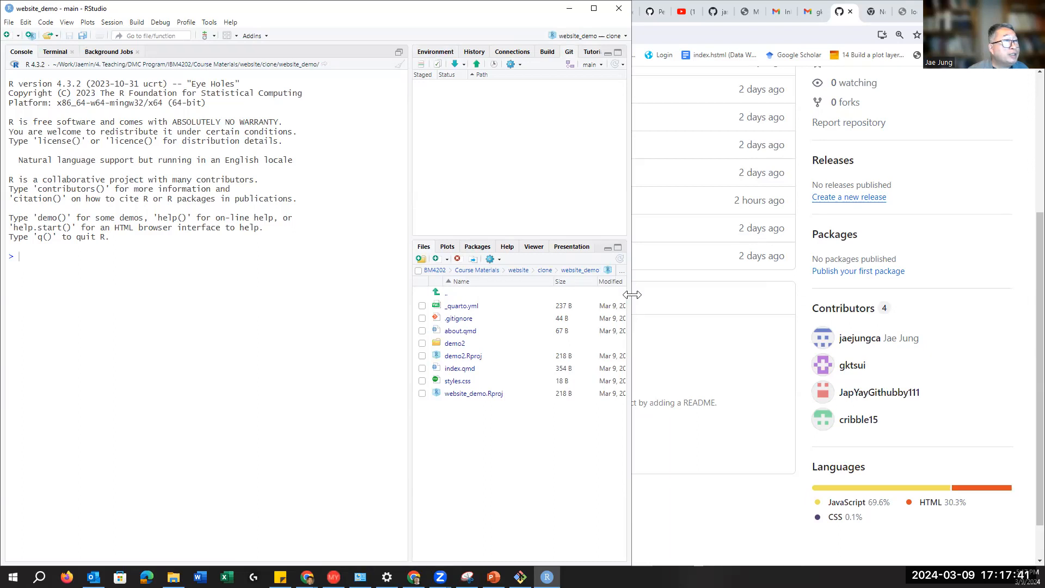
{"action": "left_click_drag", "start_coordinate": [632, 294], "coordinate": [722, 305]}
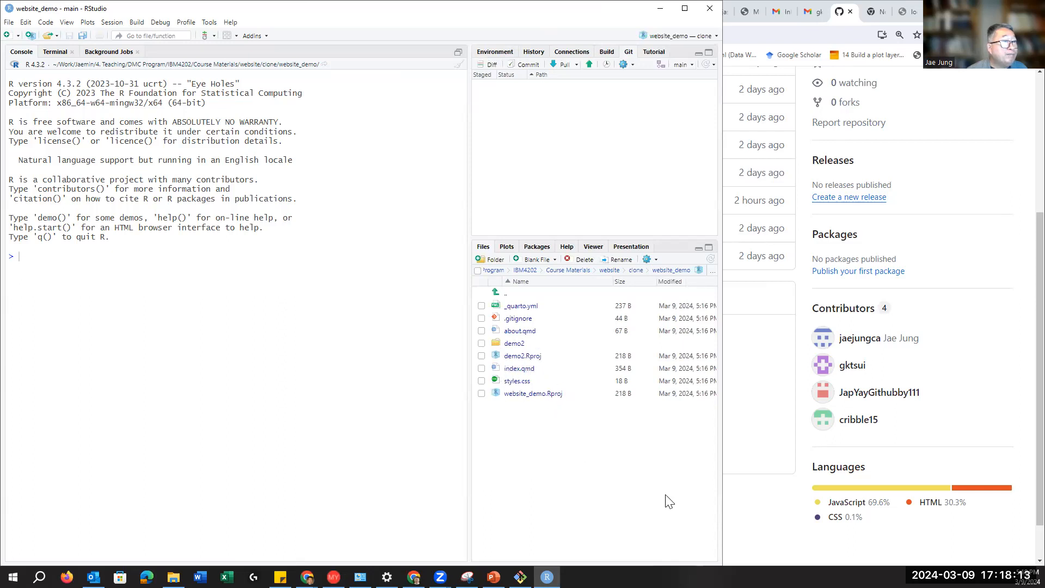
Step: Review the website_demo files and latest commit on GitHub, then widen RStudio's Git and Files panes
{"action": "left_click", "coordinate": [754, 517]}
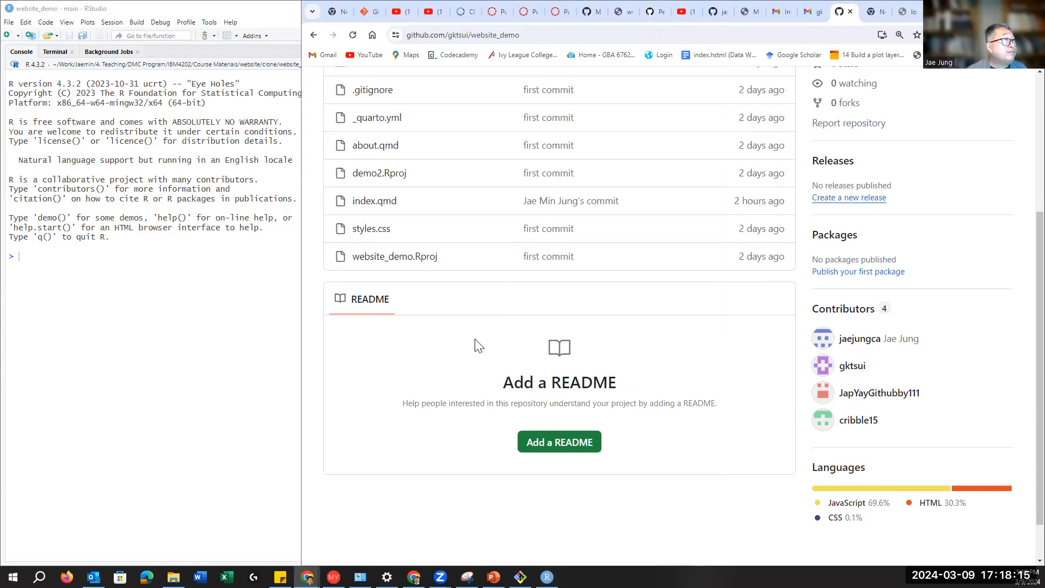
{"action": "scroll", "coordinate": [474, 343], "scroll_direction": "up", "scroll_amount": 3}
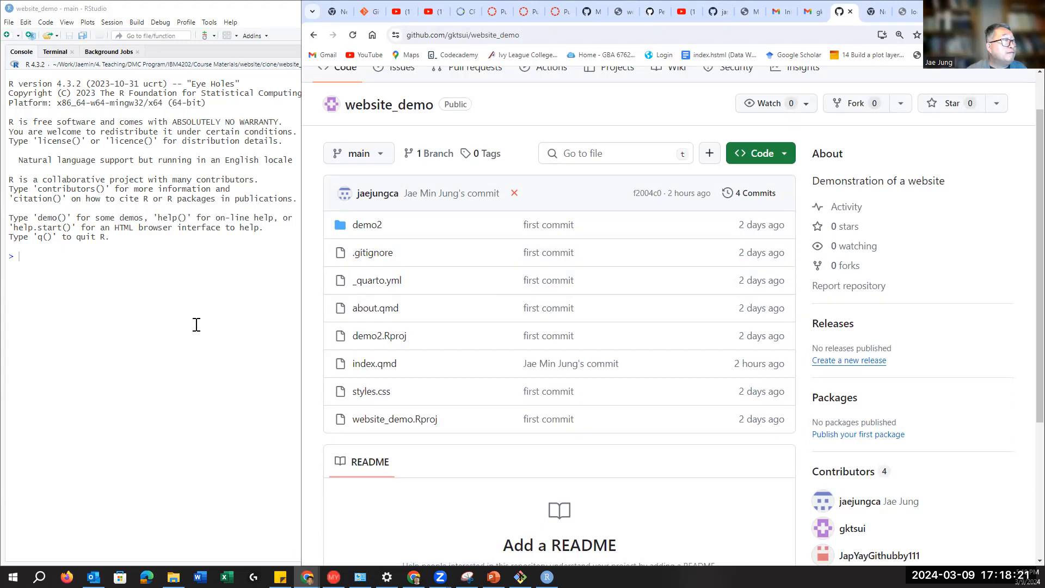
{"action": "left_click", "coordinate": [214, 305]}
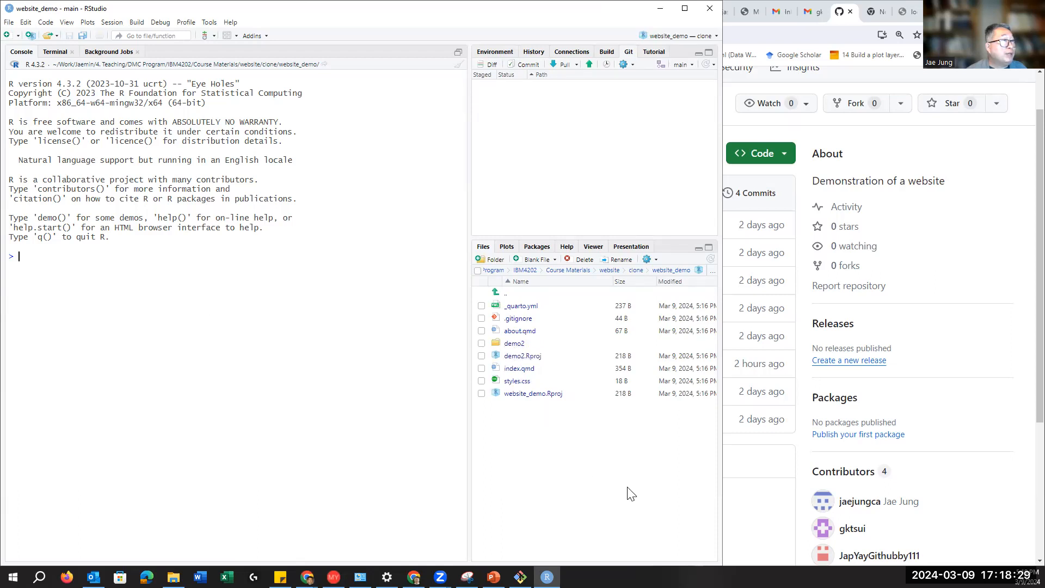
{"action": "left_click_drag", "start_coordinate": [469, 429], "coordinate": [413, 419]}
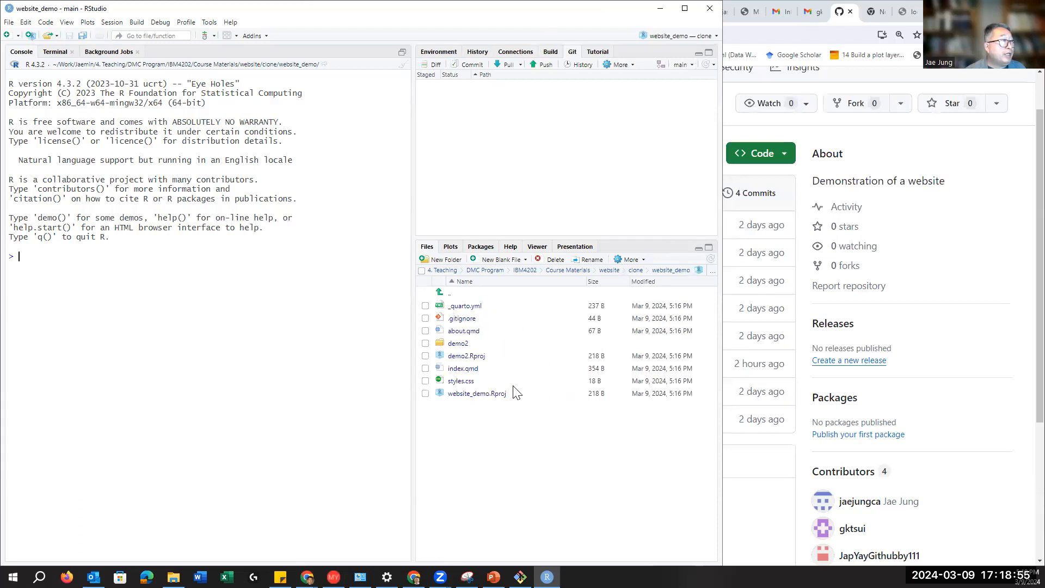
Step: Open index.qmd and type 'Keep working' as the fourth bullet under TRI Project Proposal
{"action": "left_click", "coordinate": [464, 369]}
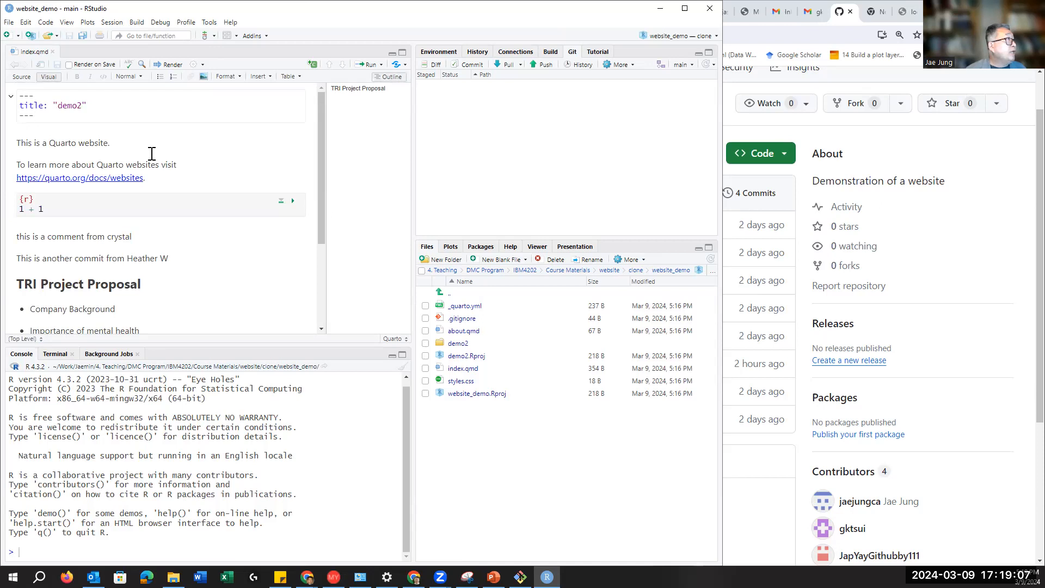
{"action": "scroll", "coordinate": [214, 221], "scroll_direction": "down", "scroll_amount": 5}
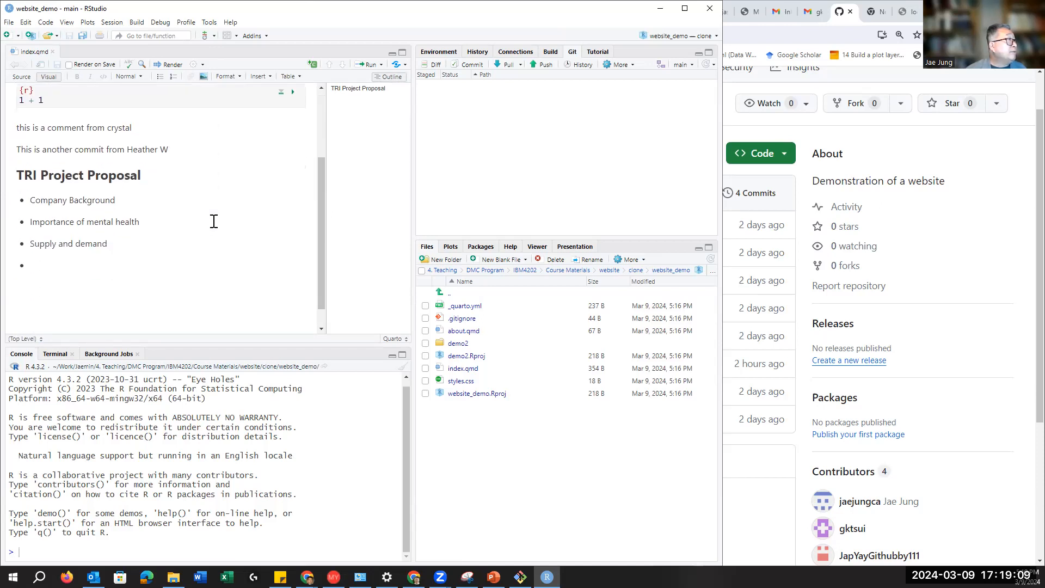
{"action": "scroll", "coordinate": [207, 235], "scroll_direction": "up", "scroll_amount": 5}
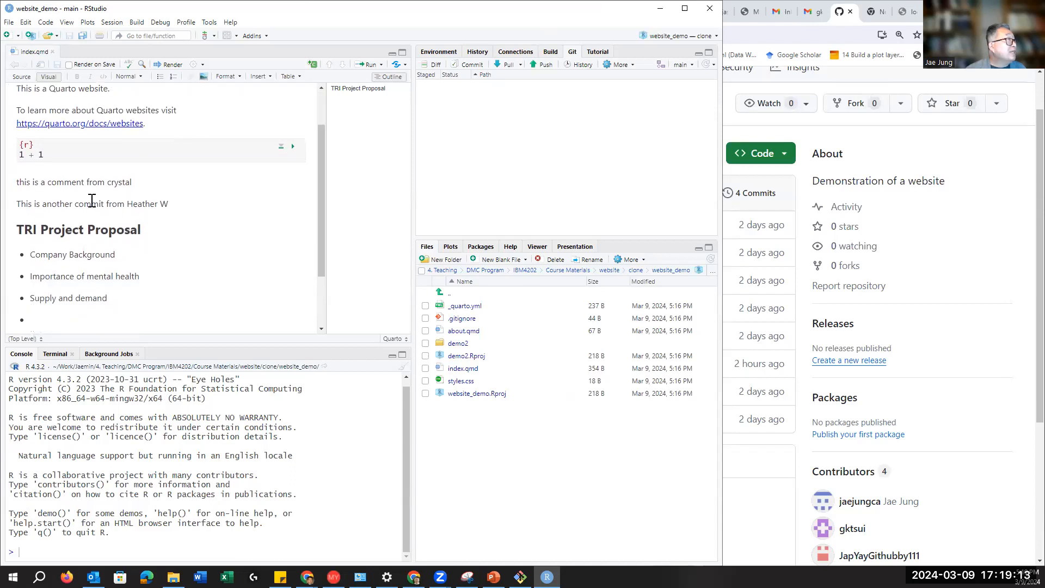
{"action": "left_click_drag", "start_coordinate": [28, 182], "coordinate": [139, 173]}
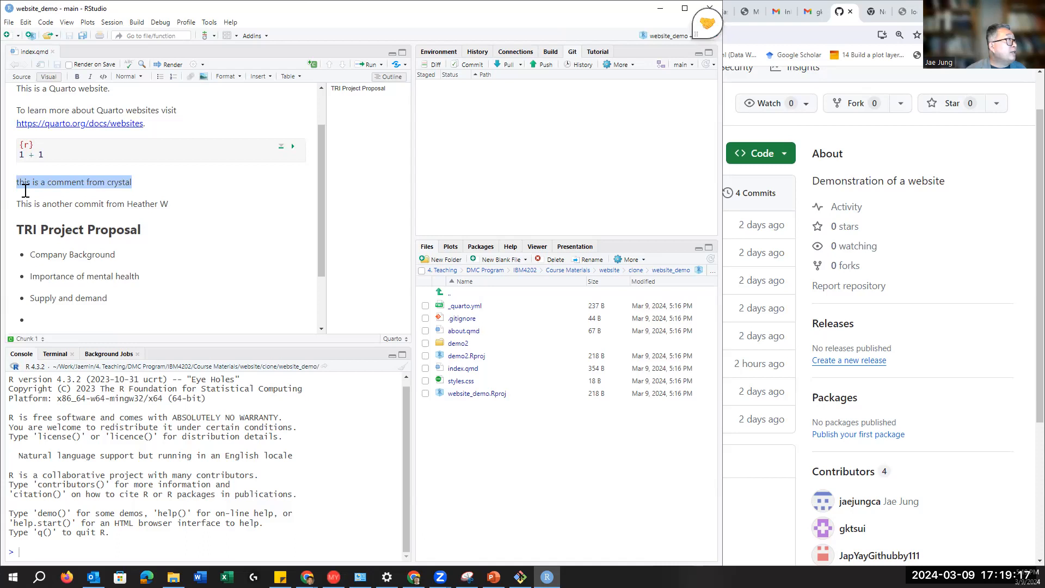
{"action": "left_click", "coordinate": [13, 182]}
{"action": "left_click_drag", "start_coordinate": [13, 182], "coordinate": [140, 180]}
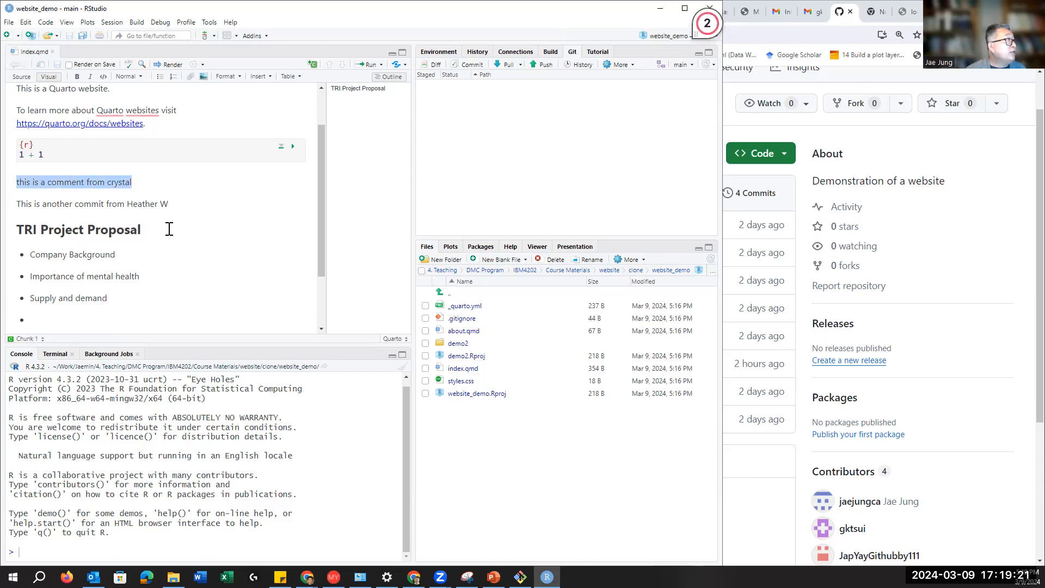
{"action": "left_click", "coordinate": [125, 204]}
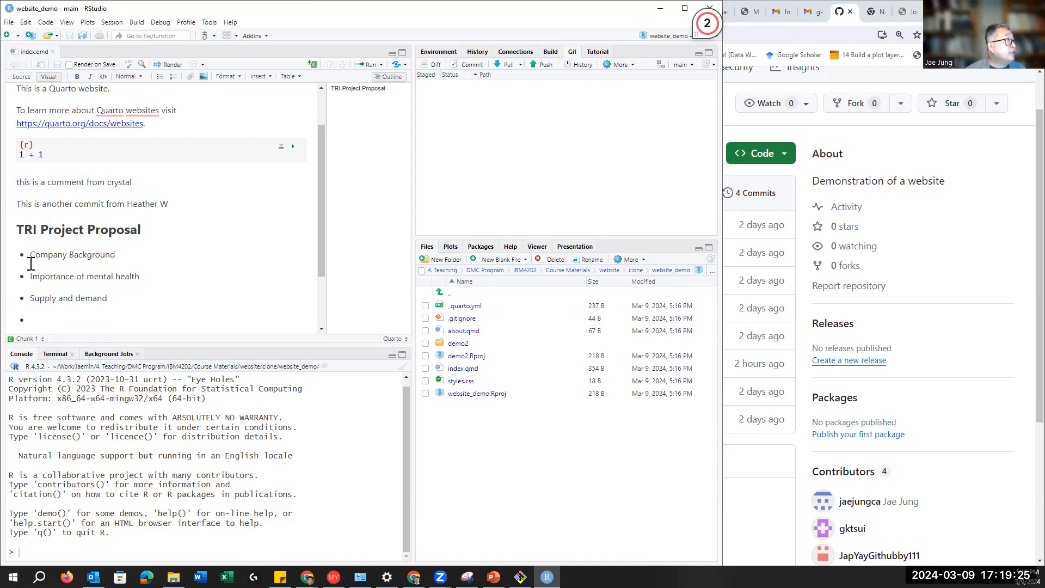
{"action": "left_click_drag", "start_coordinate": [17, 230], "coordinate": [117, 315]}
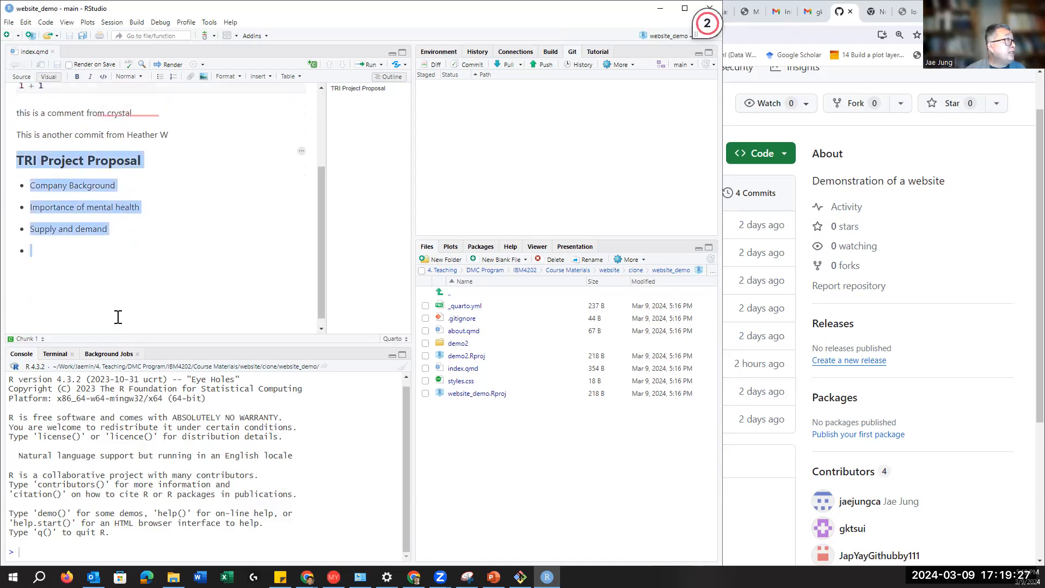
{"action": "left_click", "coordinate": [44, 245]}
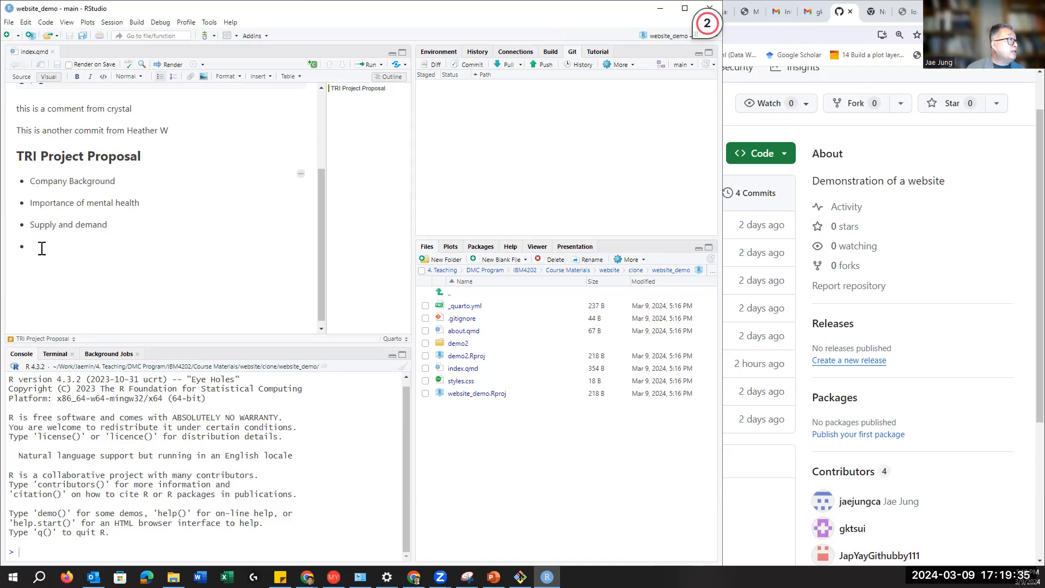
{"action": "type", "text": "Keep working"}
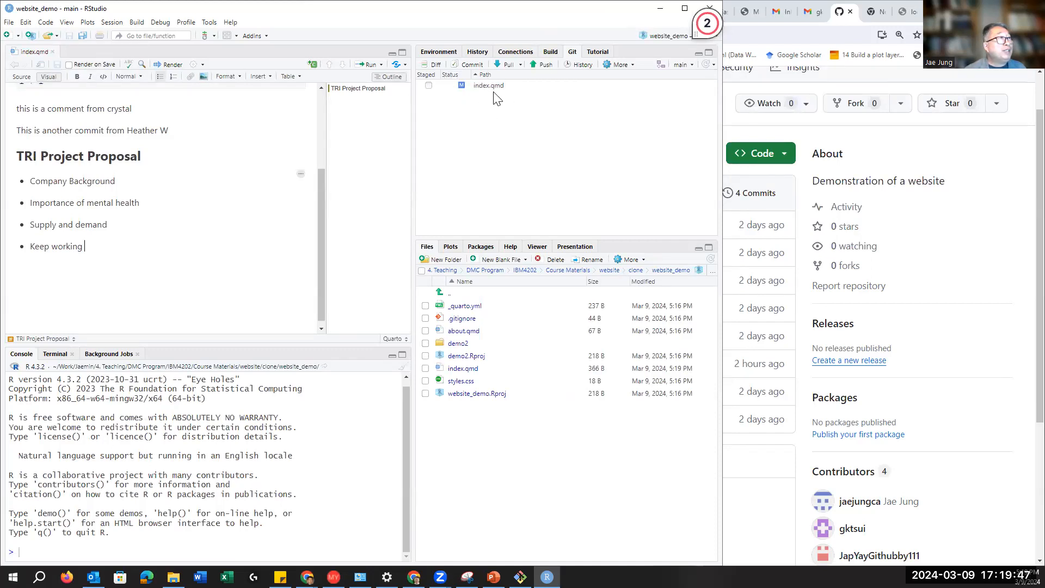
Step: Stage index.qmd and commit it with the message 'added "keep working"'
{"action": "left_click", "coordinate": [429, 87]}
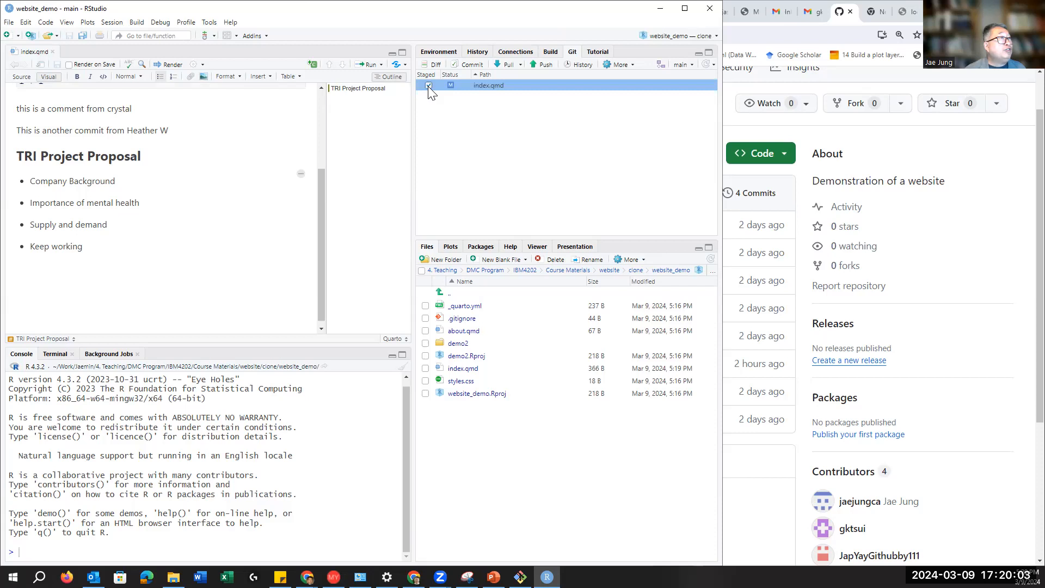
{"action": "left_click", "coordinate": [470, 66]}
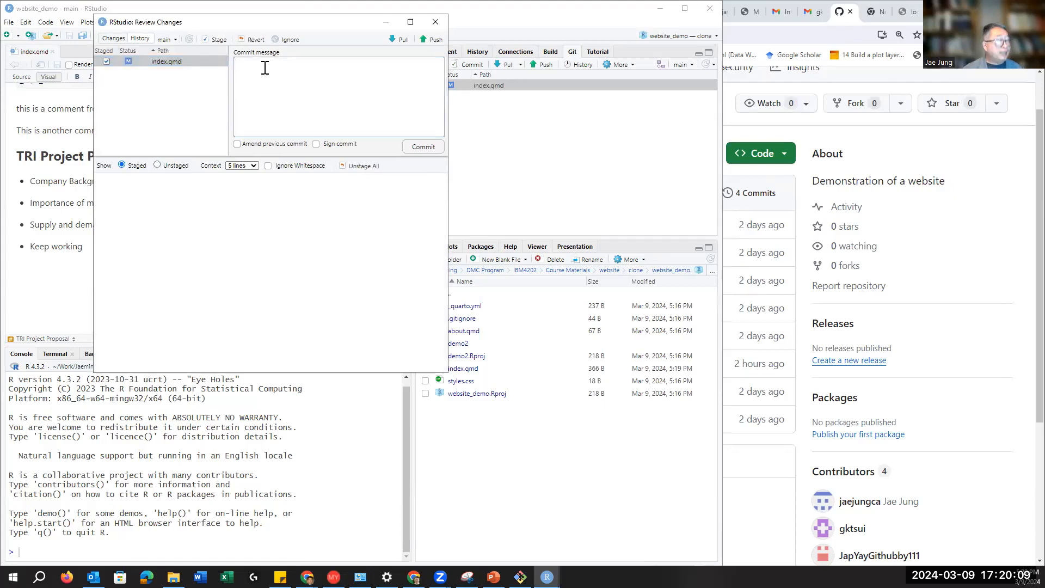
{"action": "left_click", "coordinate": [265, 68]}
{"action": "type", "text": "up"}
{"action": "key", "text": "BackSpace"}
{"action": "key", "text": "BackSpace"}
{"action": "type", "text": "a"}
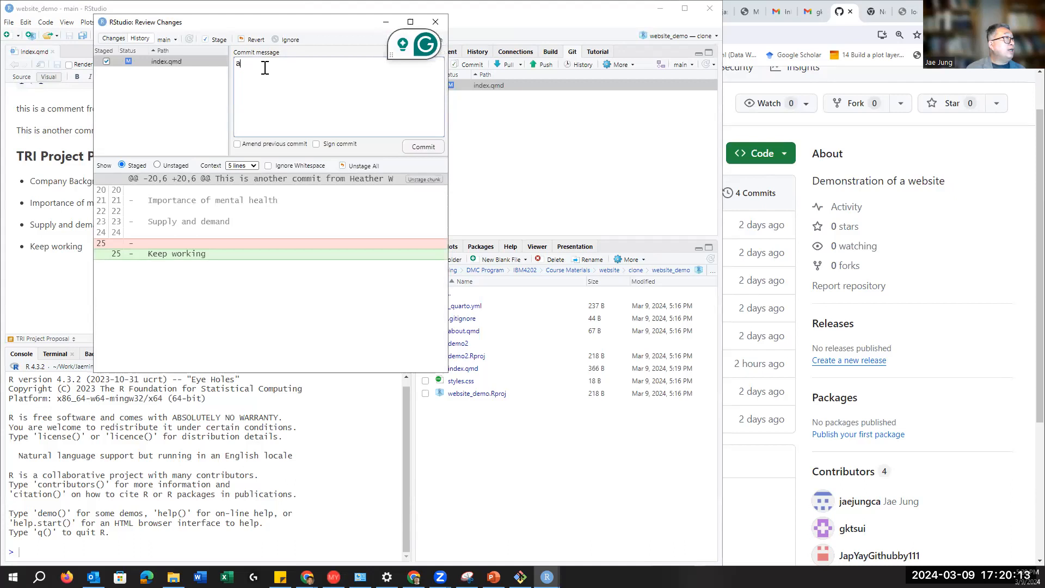
{"action": "type", "text": "dded \"keep work"}
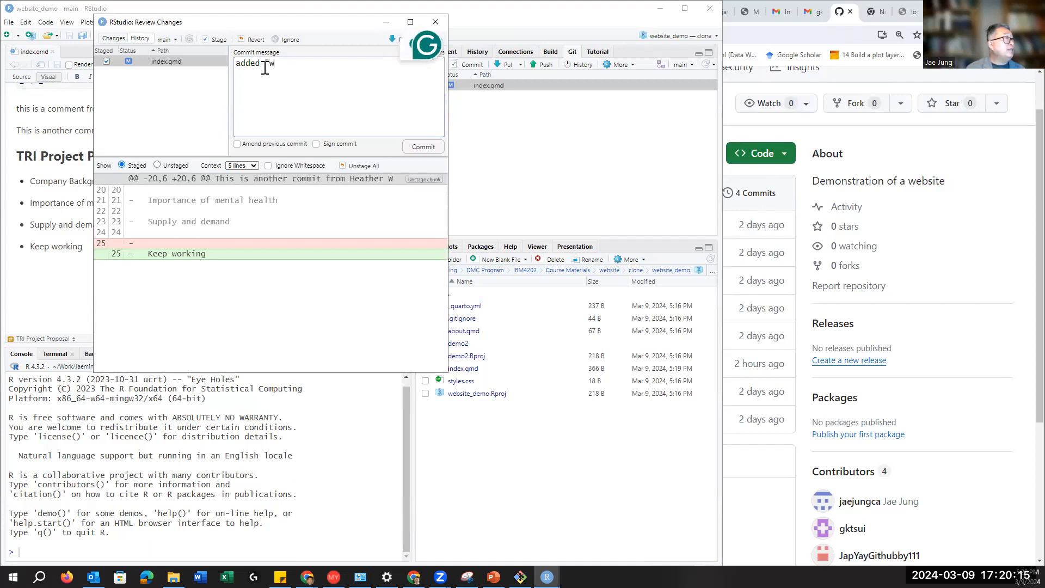
{"action": "type", "text": "ing\""}
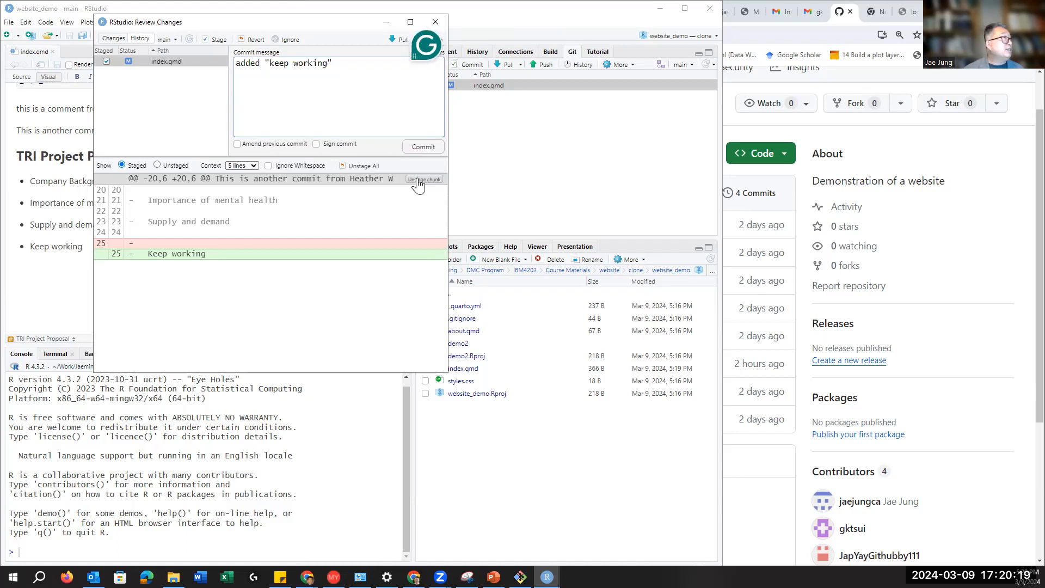
{"action": "left_click", "coordinate": [424, 147]}
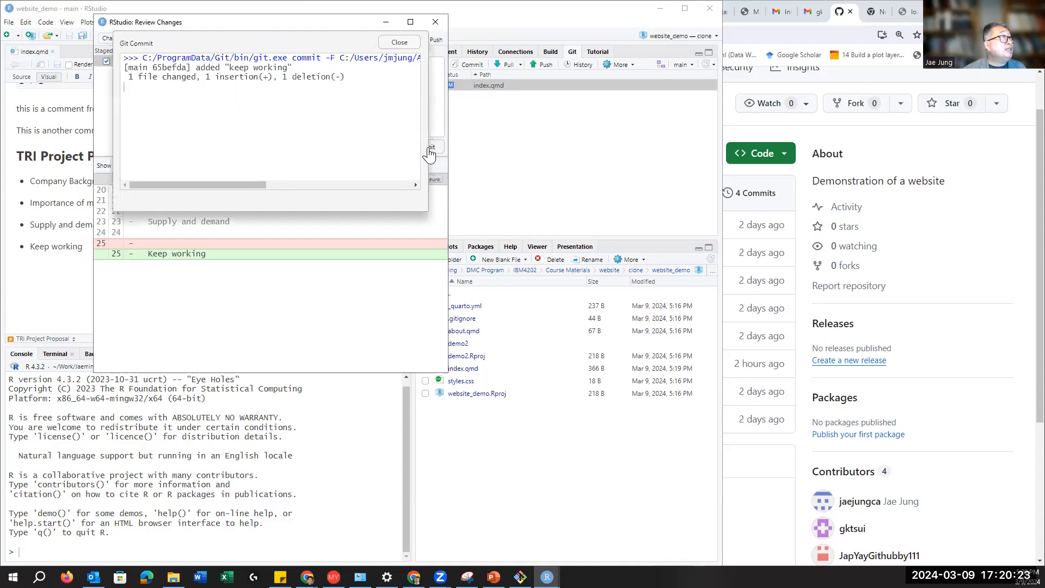
Step: Push the commit to GitHub, pull to confirm it is up to date, and close Review Changes
{"action": "left_click", "coordinate": [400, 43]}
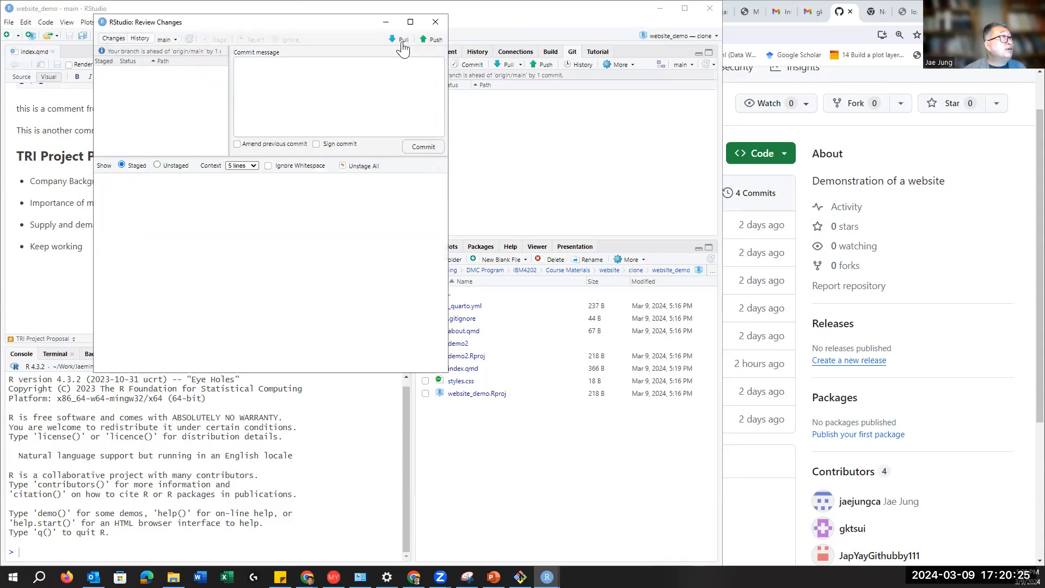
{"action": "left_click", "coordinate": [433, 42]}
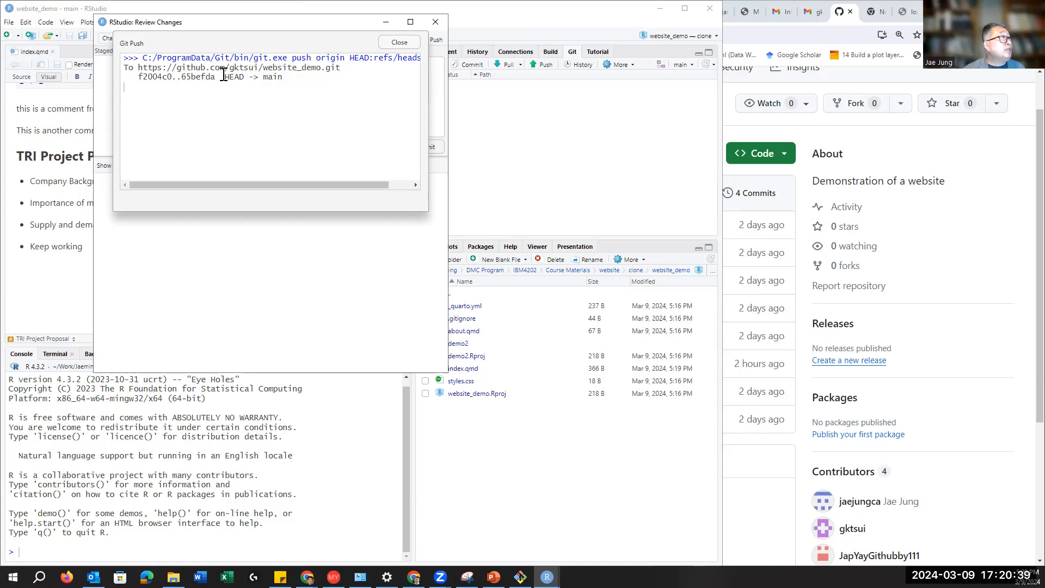
{"action": "left_click_drag", "start_coordinate": [224, 77], "coordinate": [284, 77]}
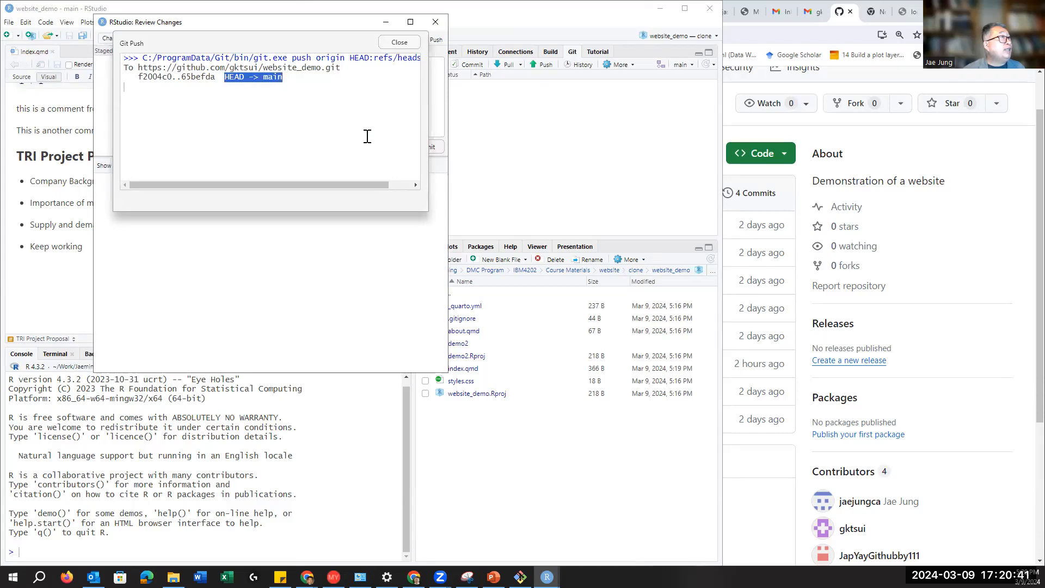
{"action": "left_click", "coordinate": [399, 41]}
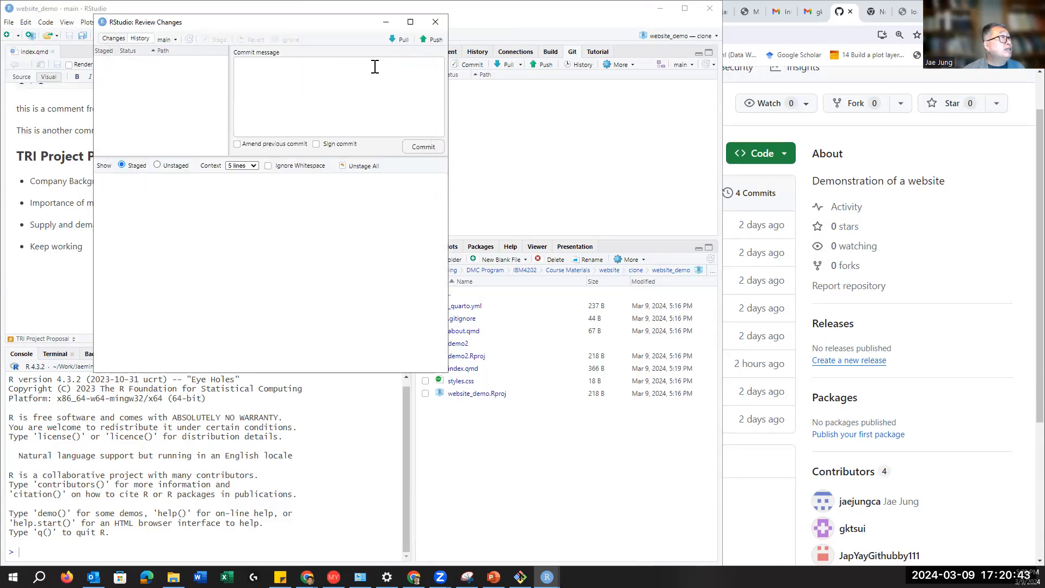
{"action": "left_click", "coordinate": [399, 42]}
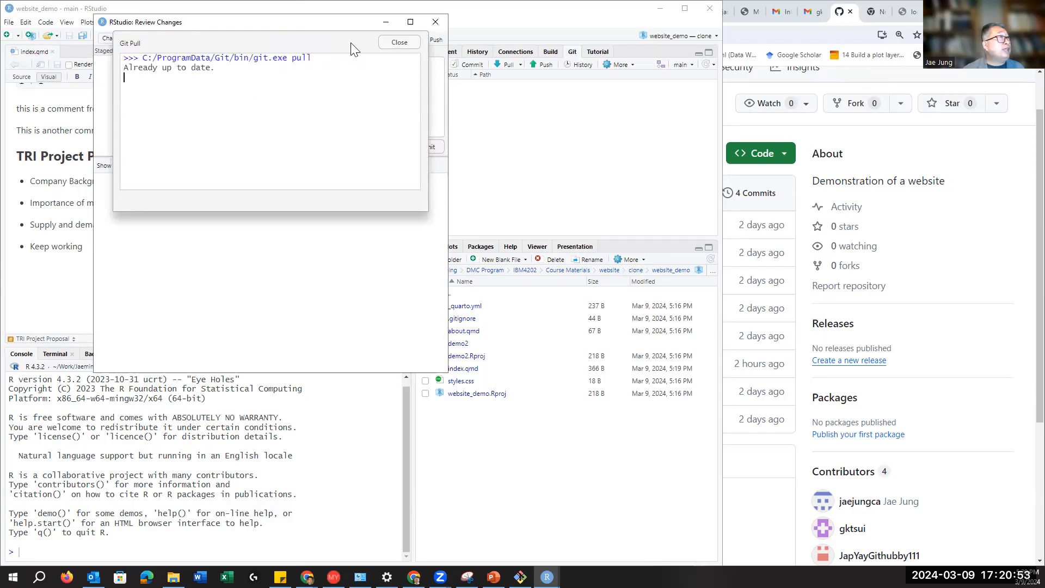
{"action": "left_click", "coordinate": [399, 43]}
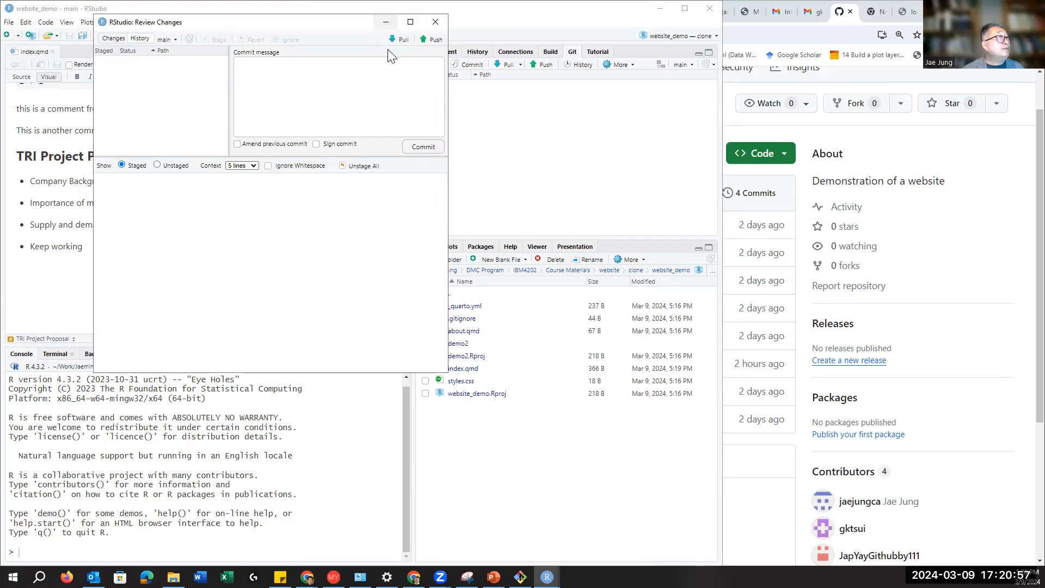
{"action": "left_click", "coordinate": [511, 116]}
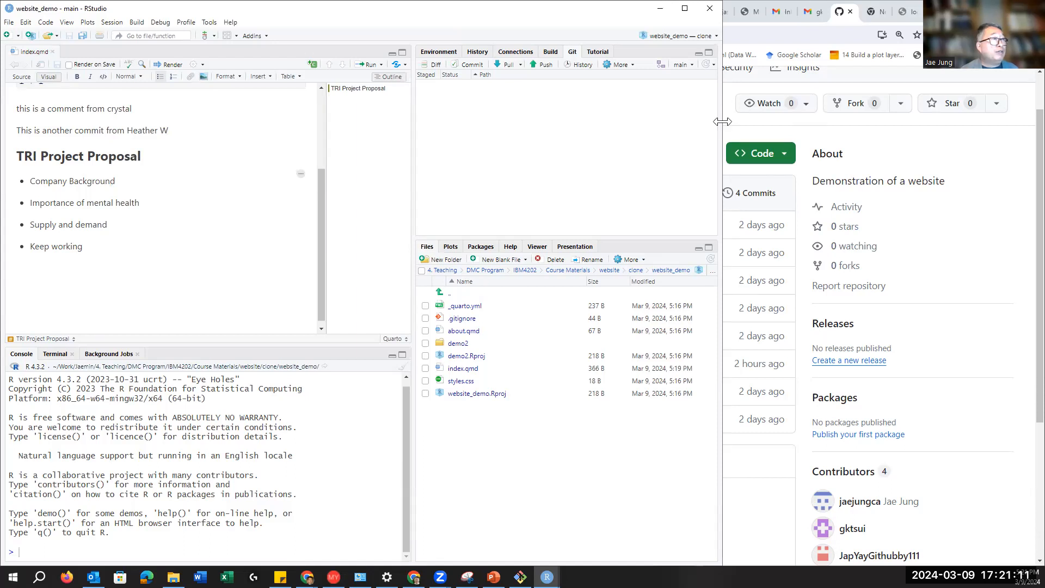
Step: Narrow RStudio and verify on GitHub that index.qmd now contains the Keep working line
{"action": "left_click_drag", "start_coordinate": [722, 121], "coordinate": [301, 122]}
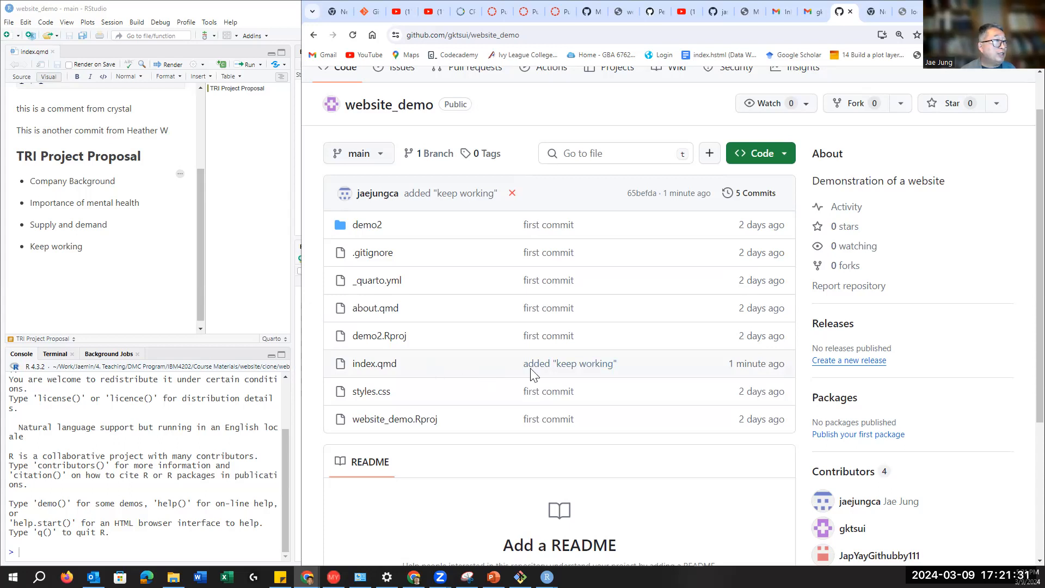
{"action": "left_click", "coordinate": [368, 369]}
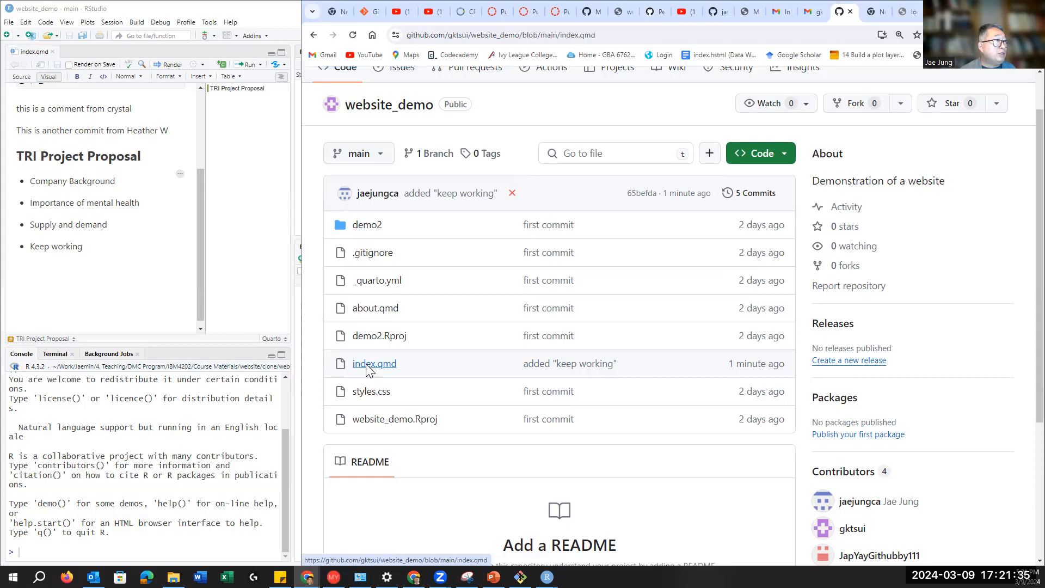
{"action": "scroll", "coordinate": [679, 382], "scroll_direction": "down", "scroll_amount": 1}
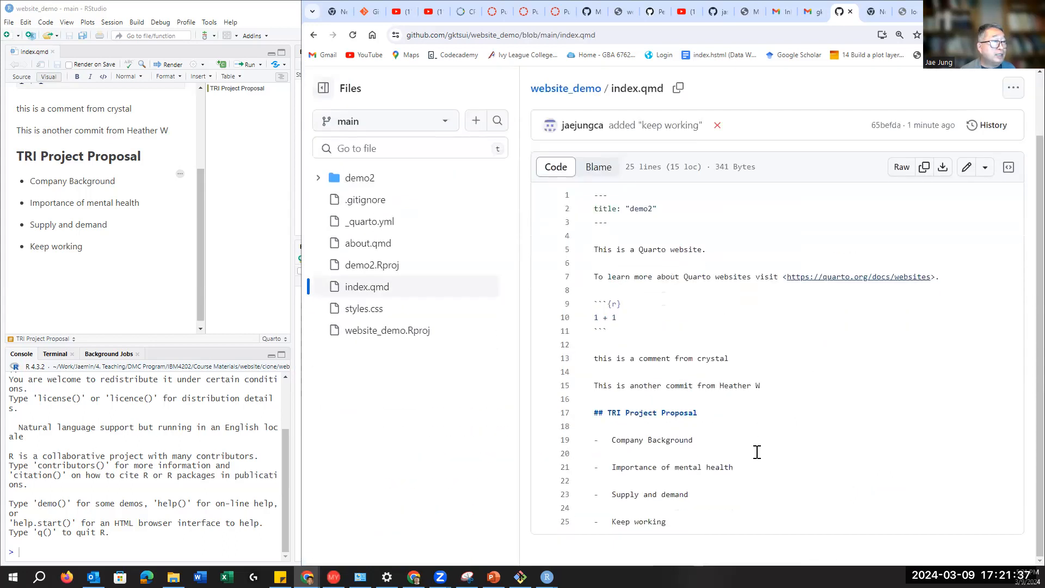
{"action": "left_click_drag", "start_coordinate": [608, 520], "coordinate": [674, 522]}
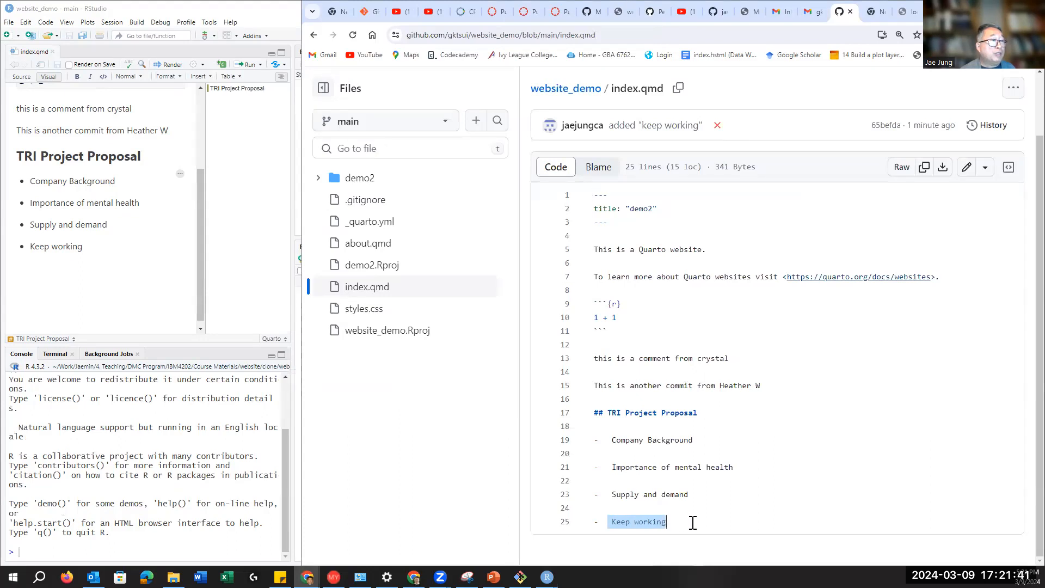
{"action": "left_click", "coordinate": [694, 524]}
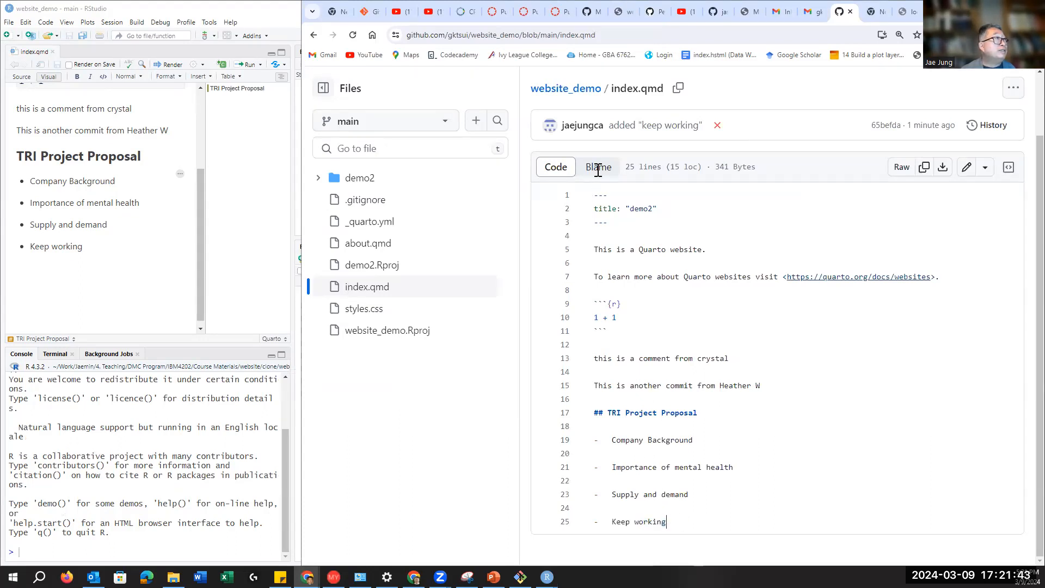
Step: Go back to the repo home, re-widen RStudio, and bring up the PowerPoint collaboration-steps slide
{"action": "left_click", "coordinate": [313, 35]}
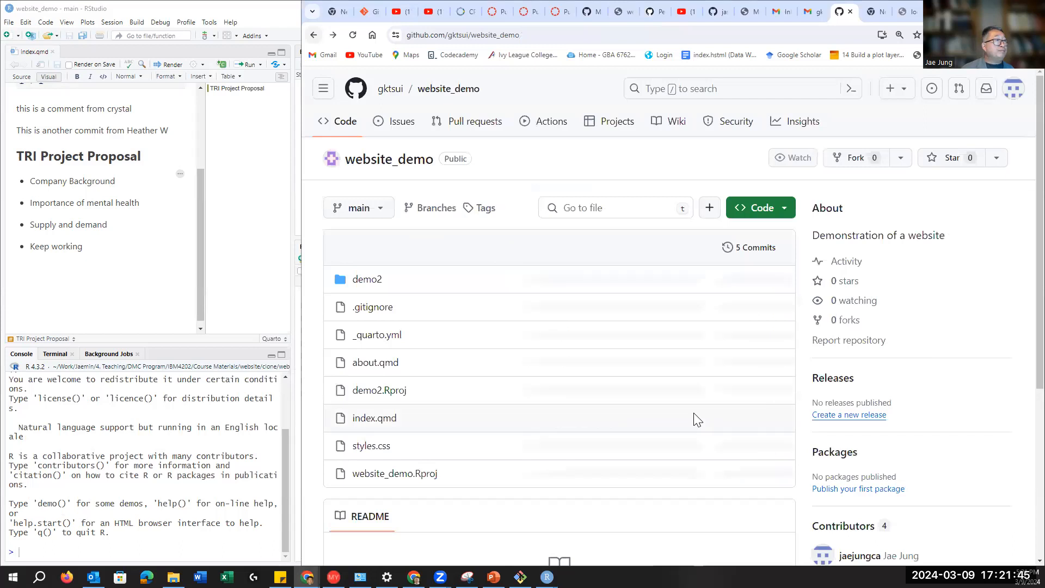
{"action": "left_click_drag", "start_coordinate": [301, 267], "coordinate": [512, 327]}
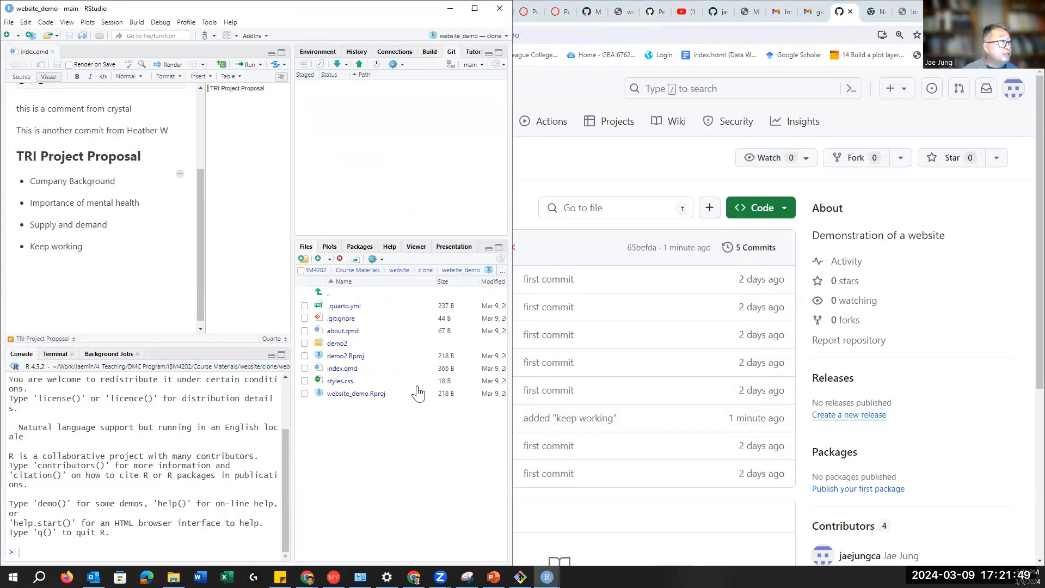
{"action": "left_click", "coordinate": [493, 577]}
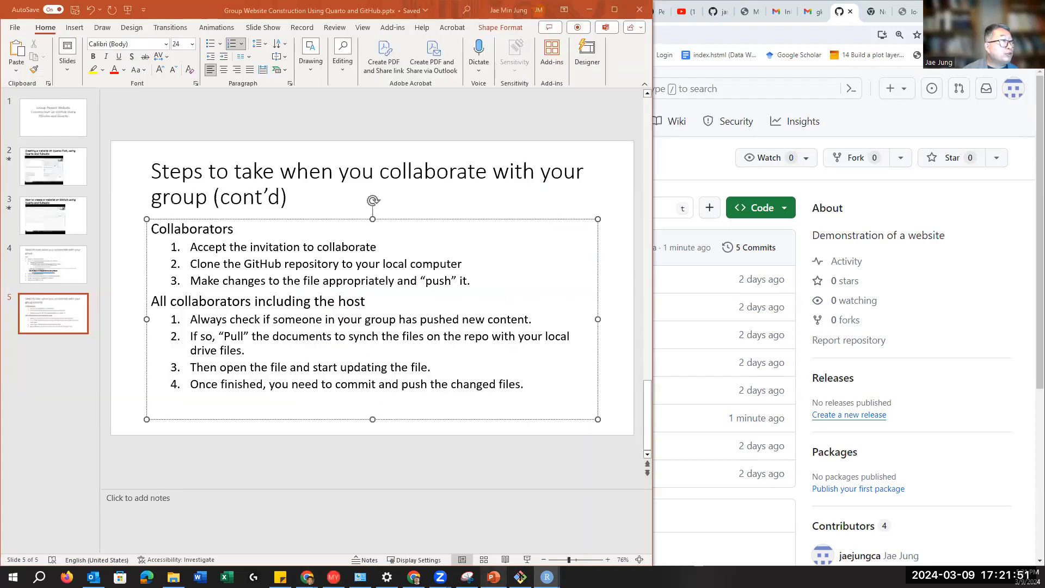